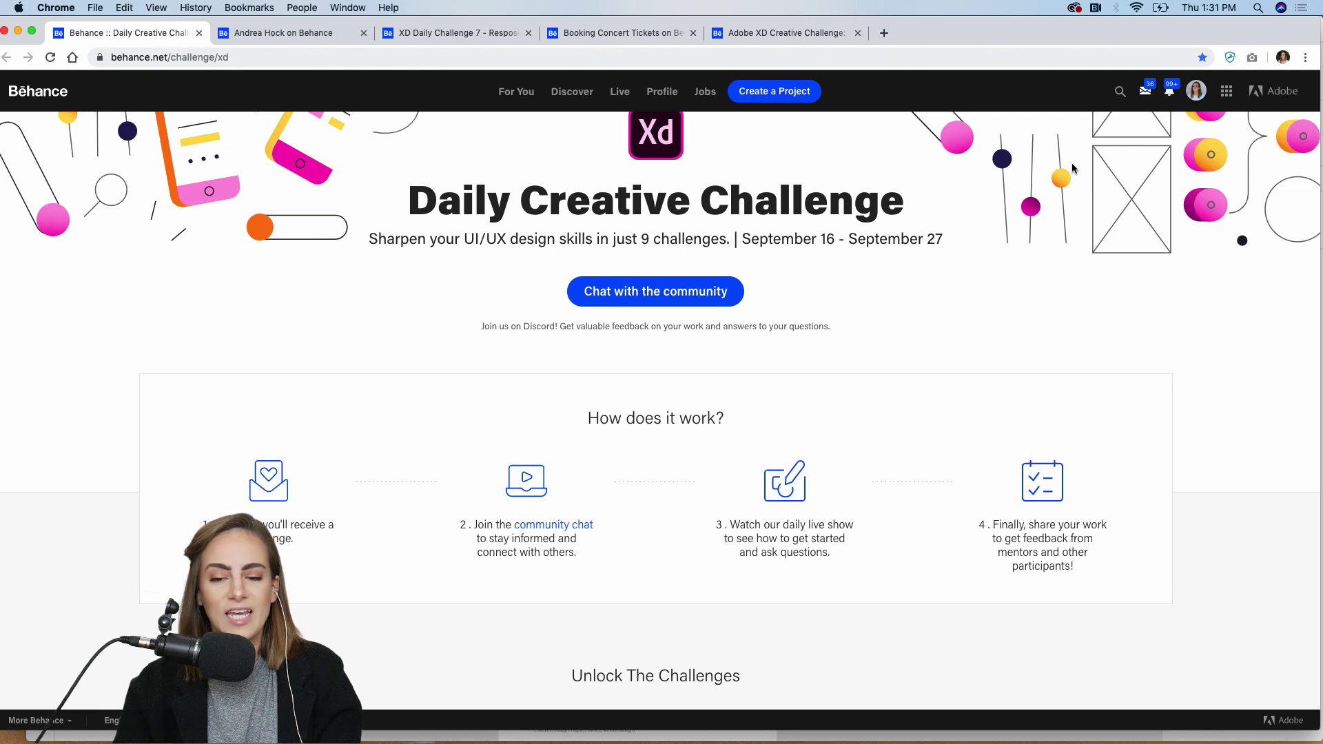
View the Adobe Stock section of the Creative Cloud desktop panel and dismiss the panel.
{"action": "left_click", "coordinate": [1076, 8]}
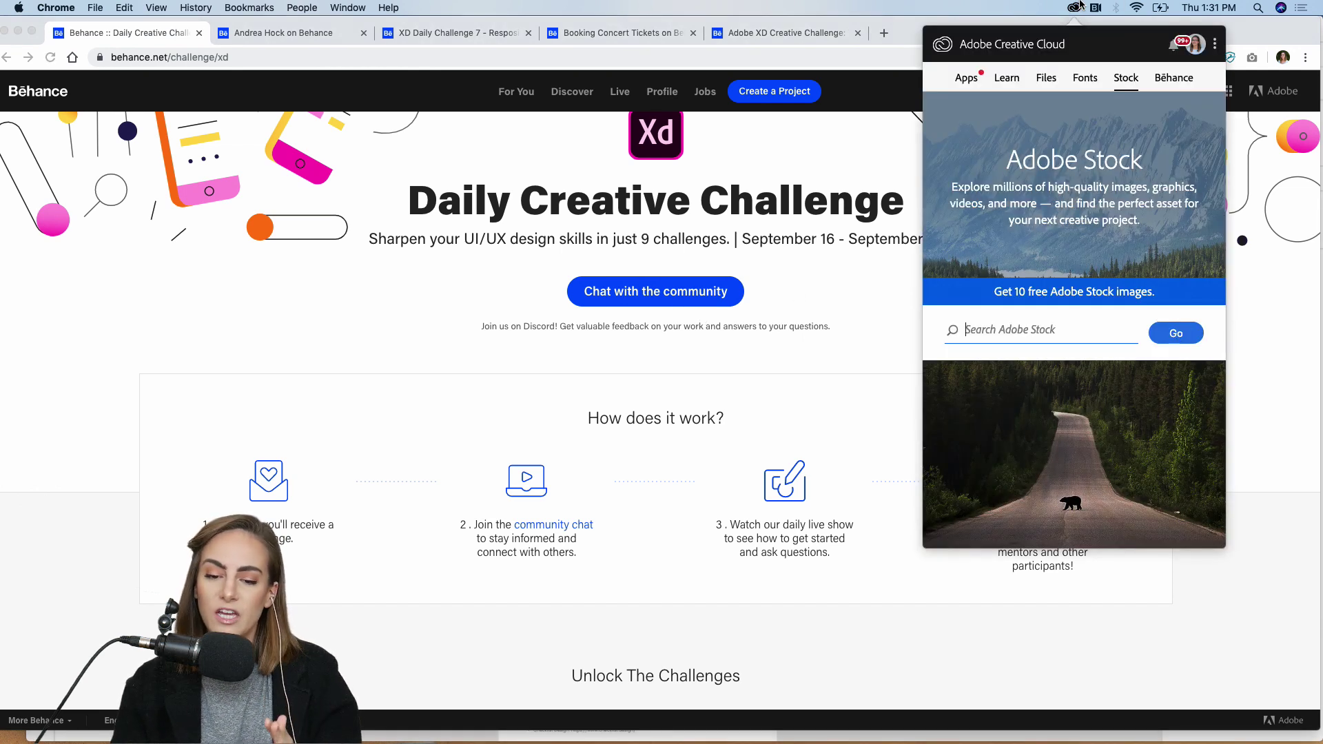
{"action": "left_click", "coordinate": [866, 352]}
Go through the XD Daily Creative Challenge list, view the Advanced Prototyping challenge's starter file folder, and close it again.
{"action": "scroll", "coordinate": [866, 352], "scroll_direction": "down", "scroll_amount": 1}
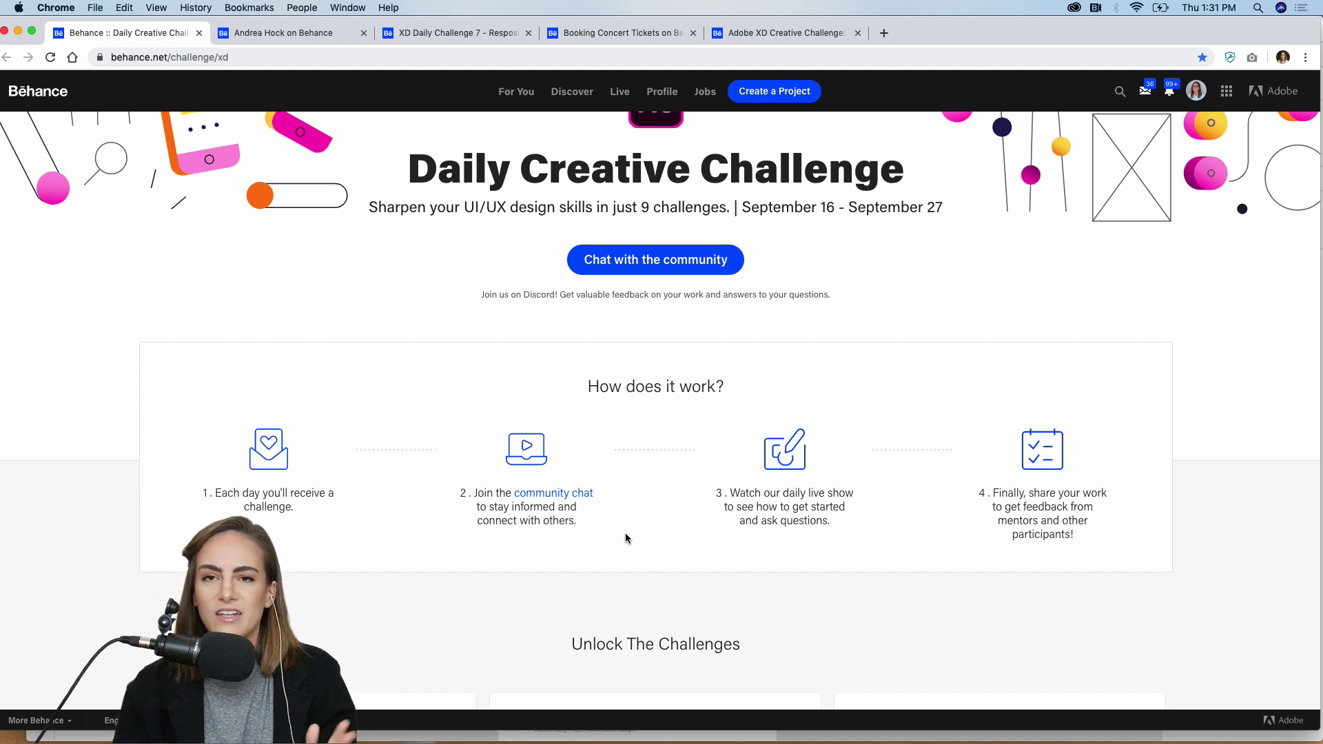
{"action": "scroll", "coordinate": [625, 532], "scroll_direction": "down", "scroll_amount": 4}
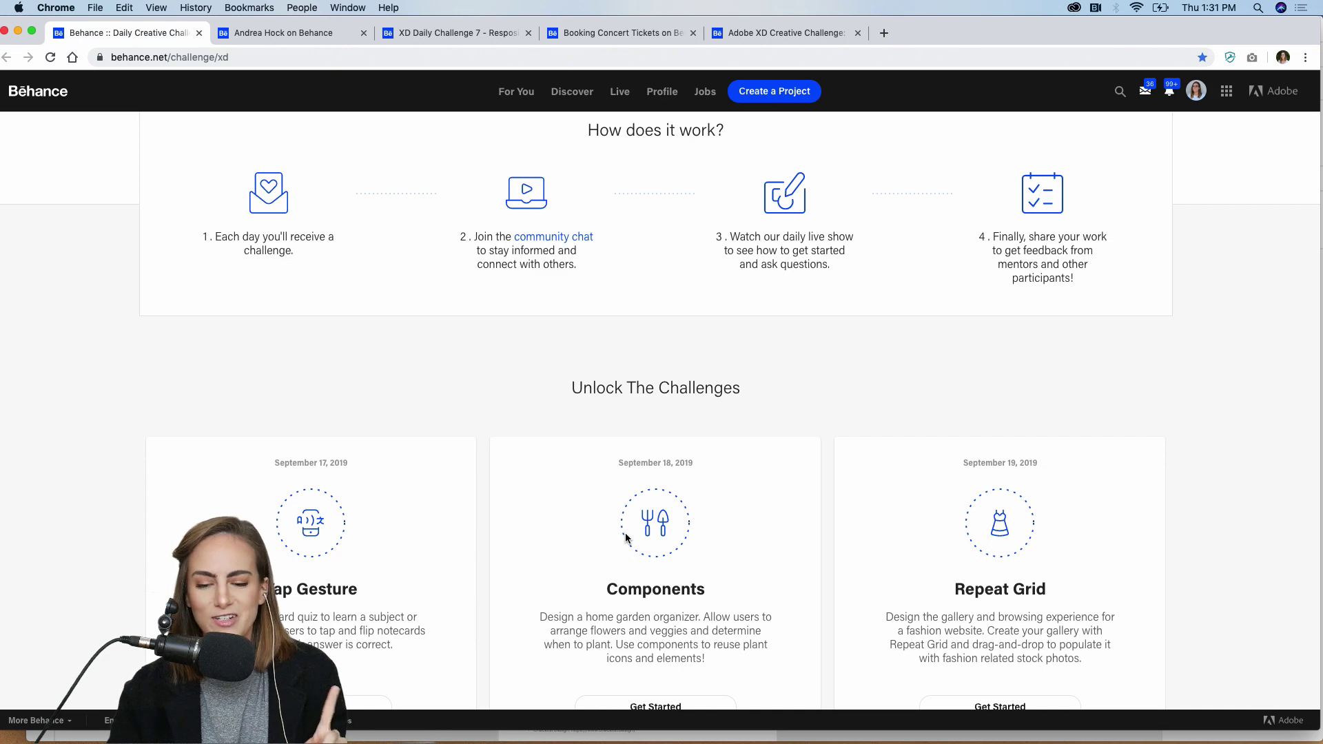
{"action": "scroll", "coordinate": [626, 536], "scroll_direction": "down", "scroll_amount": 5}
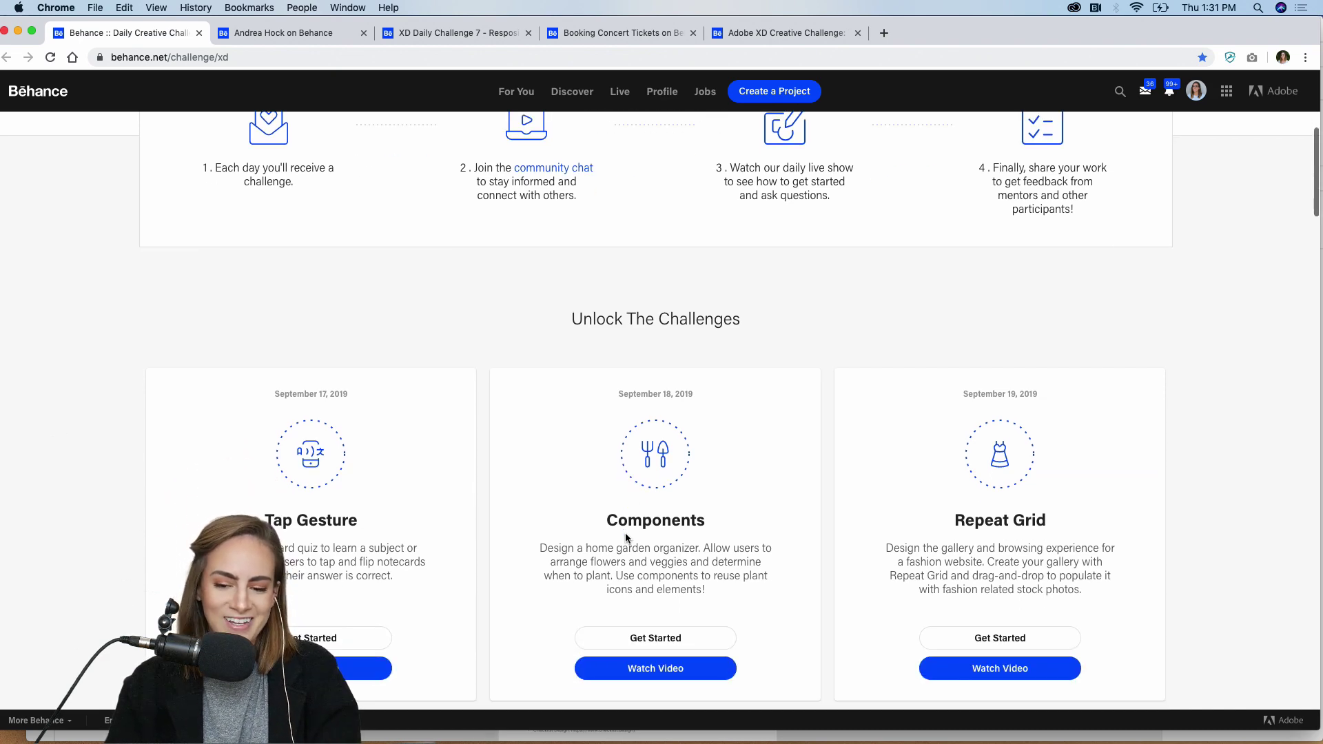
{"action": "scroll", "coordinate": [625, 532], "scroll_direction": "down", "scroll_amount": 6}
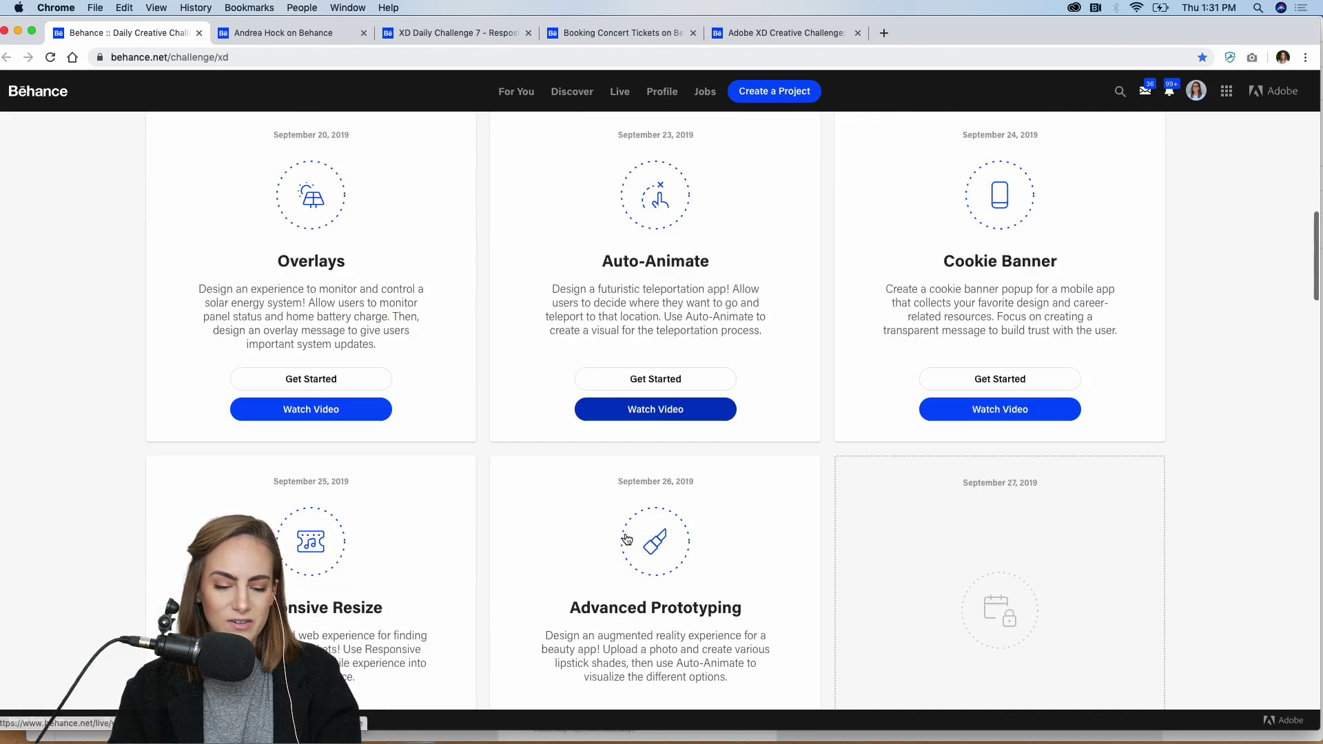
{"action": "scroll", "coordinate": [908, 538], "scroll_direction": "down", "scroll_amount": 2}
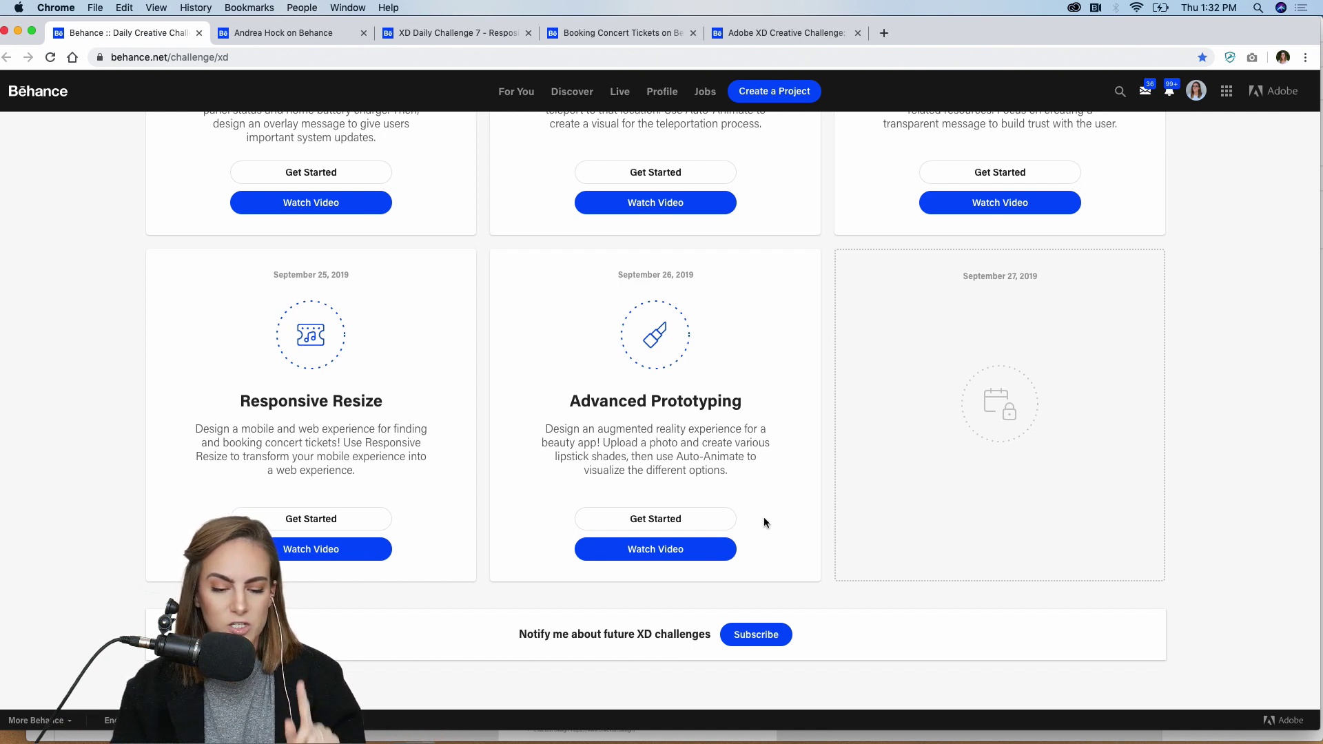
{"action": "scroll", "coordinate": [763, 522], "scroll_direction": "down", "scroll_amount": 5}
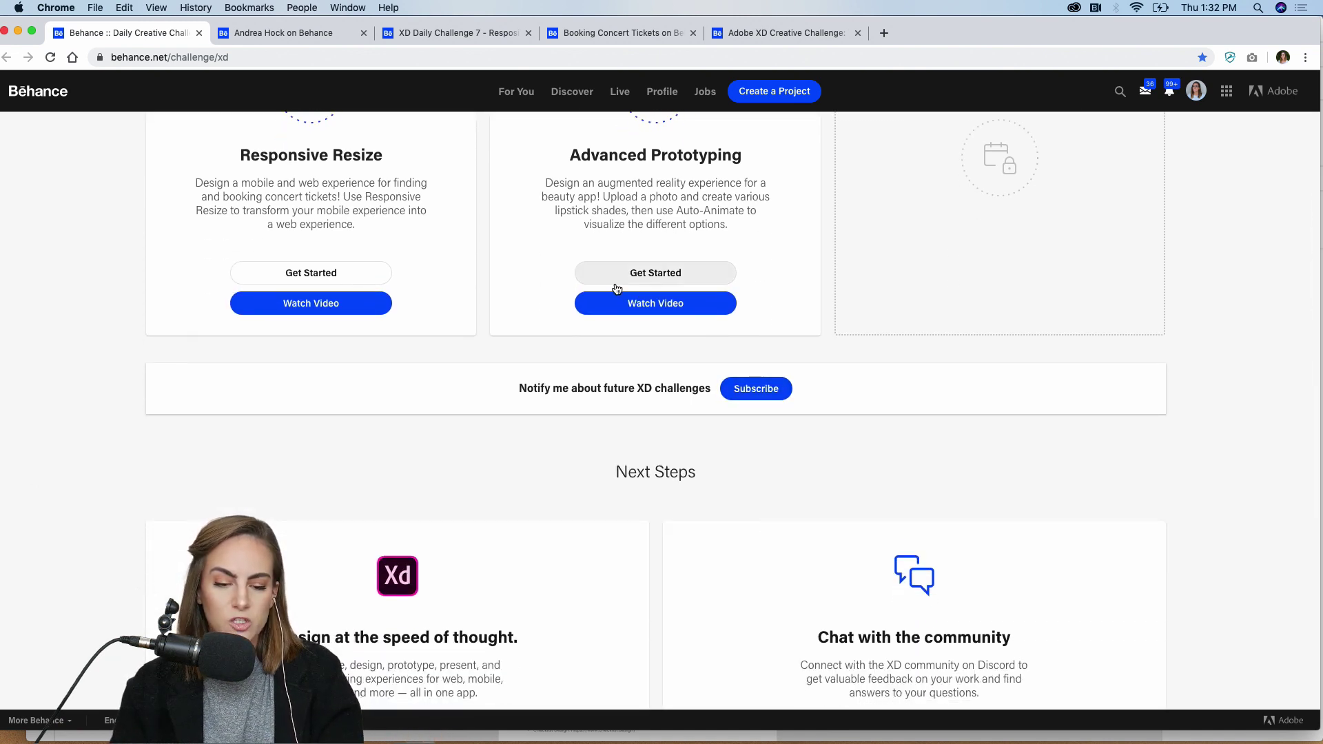
{"action": "left_click", "coordinate": [618, 283]}
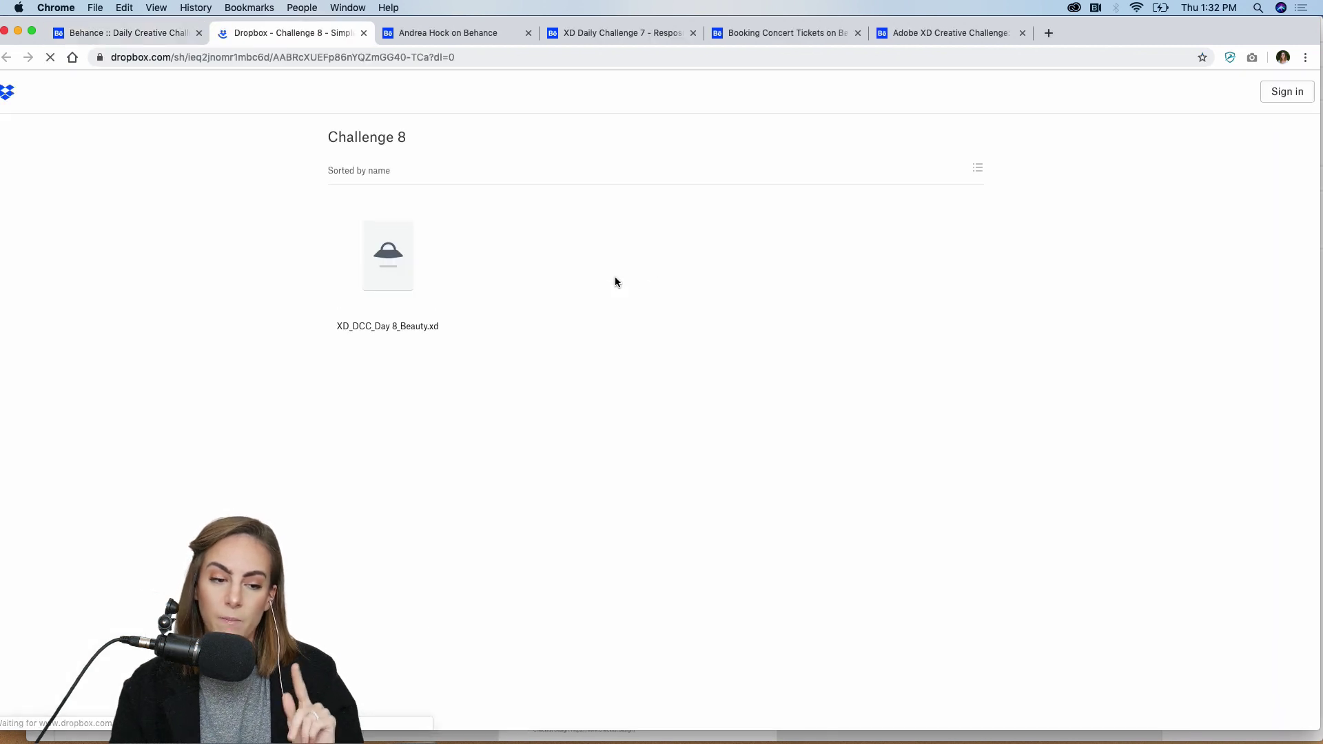
{"action": "left_click", "coordinate": [364, 33]}
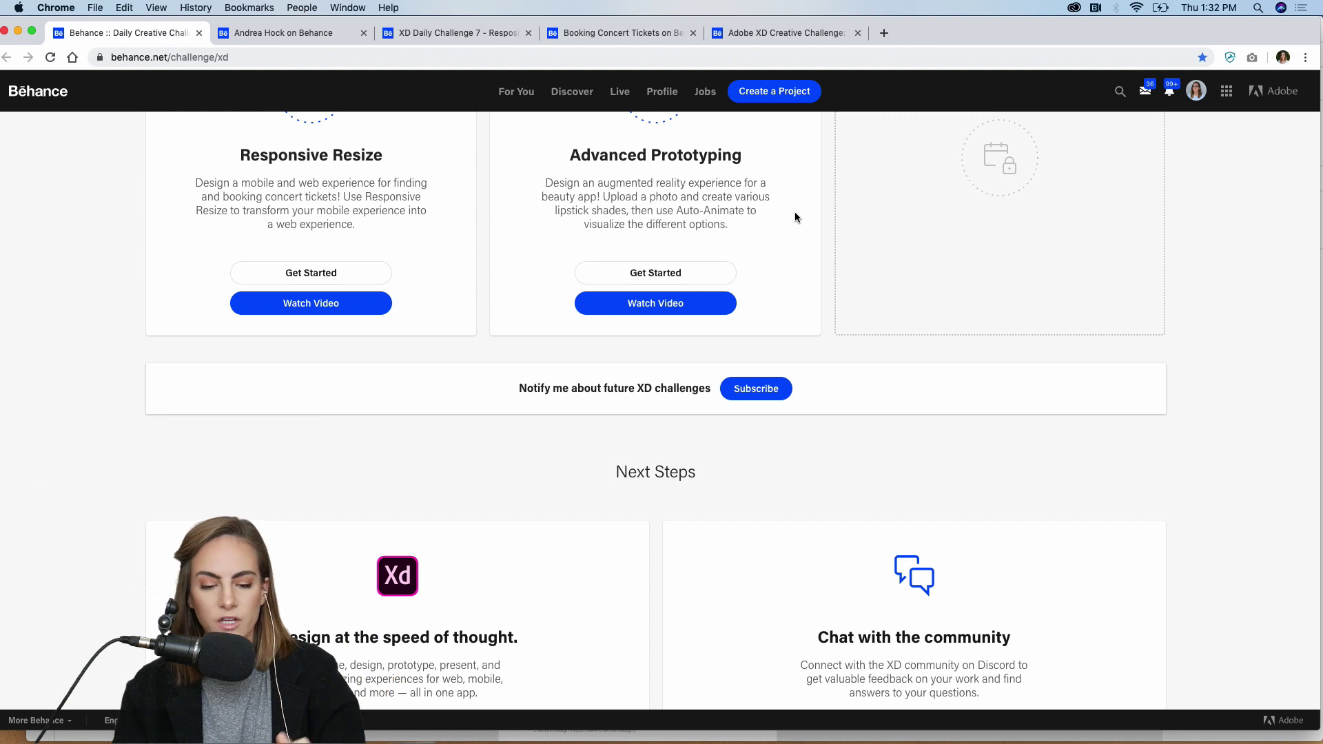
Open the XD community chat on Discord from the Next Steps section of the challenge page.
{"action": "scroll", "coordinate": [1060, 374], "scroll_direction": "down", "scroll_amount": 2}
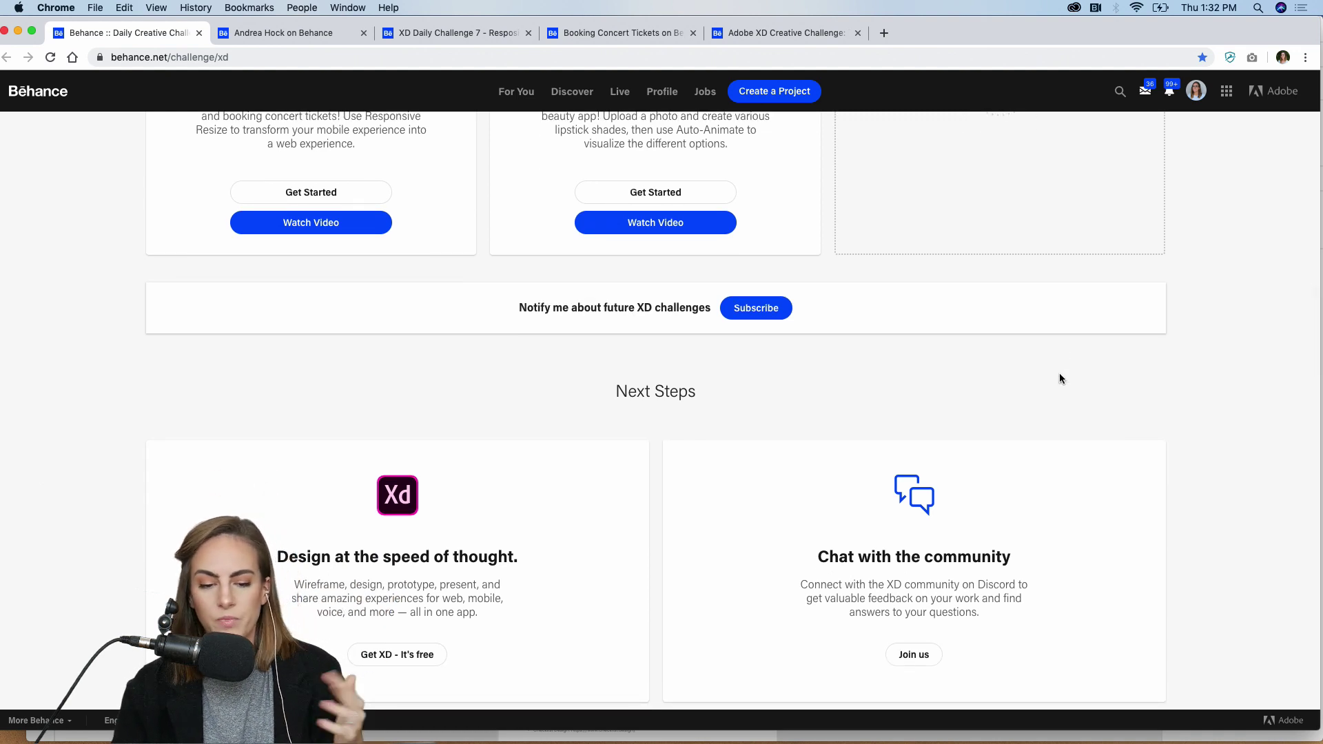
{"action": "scroll", "coordinate": [1060, 378], "scroll_direction": "down", "scroll_amount": 3}
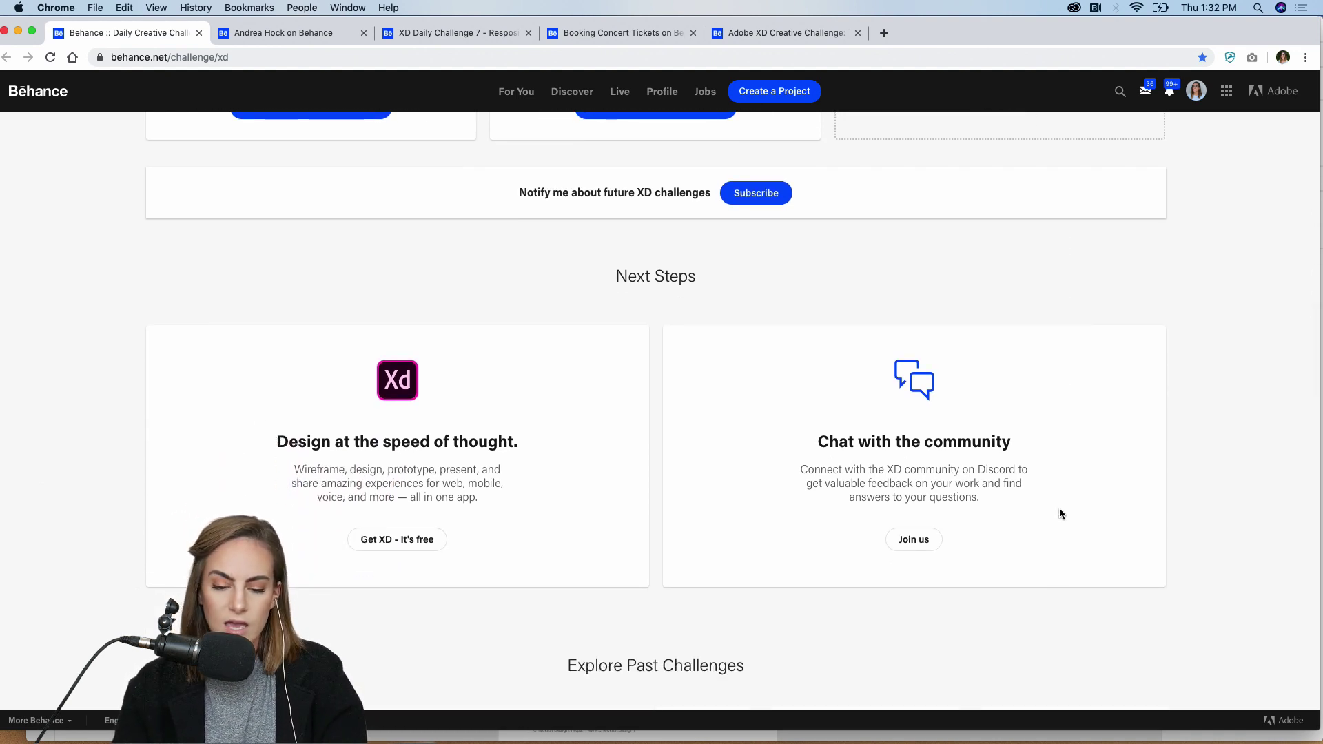
{"action": "left_click", "coordinate": [919, 540]}
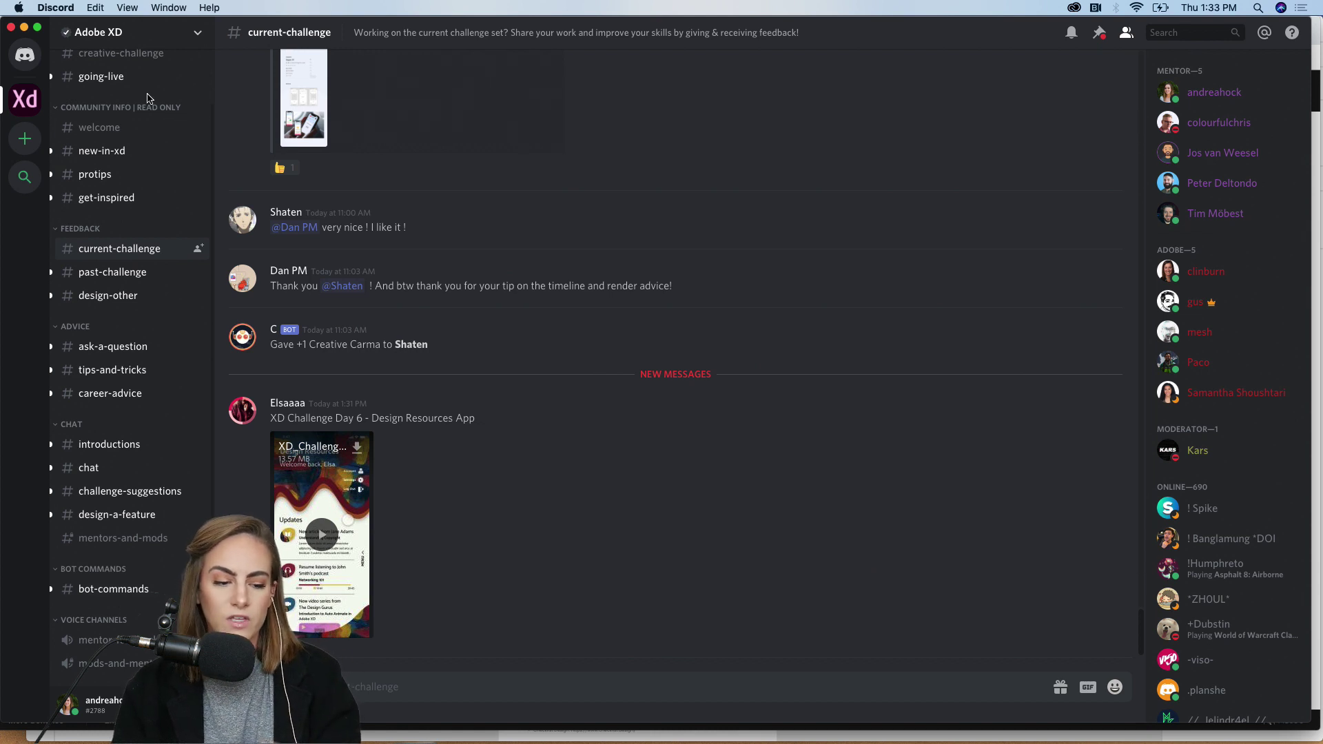
Browse the past-challenge and design-other feedback channels, reading back through older posts in design-other.
{"action": "left_click", "coordinate": [110, 272]}
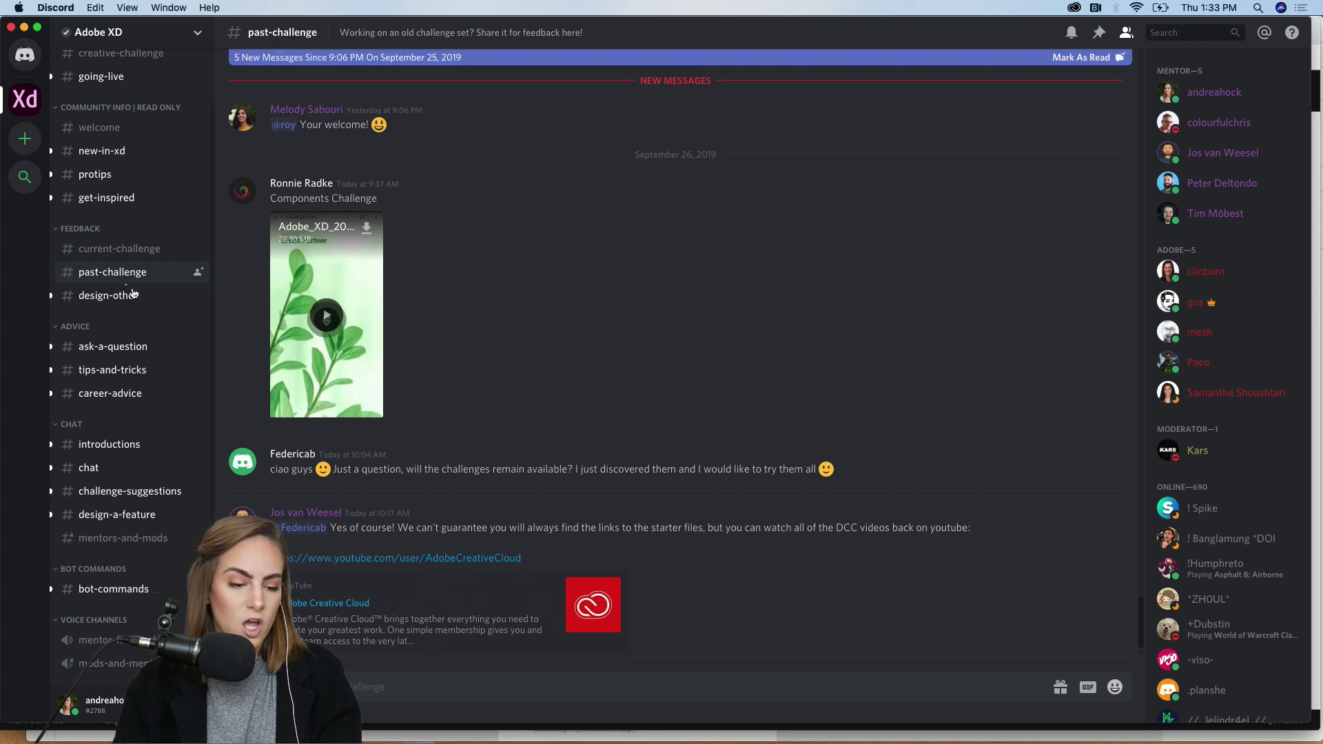
{"action": "left_click", "coordinate": [114, 298]}
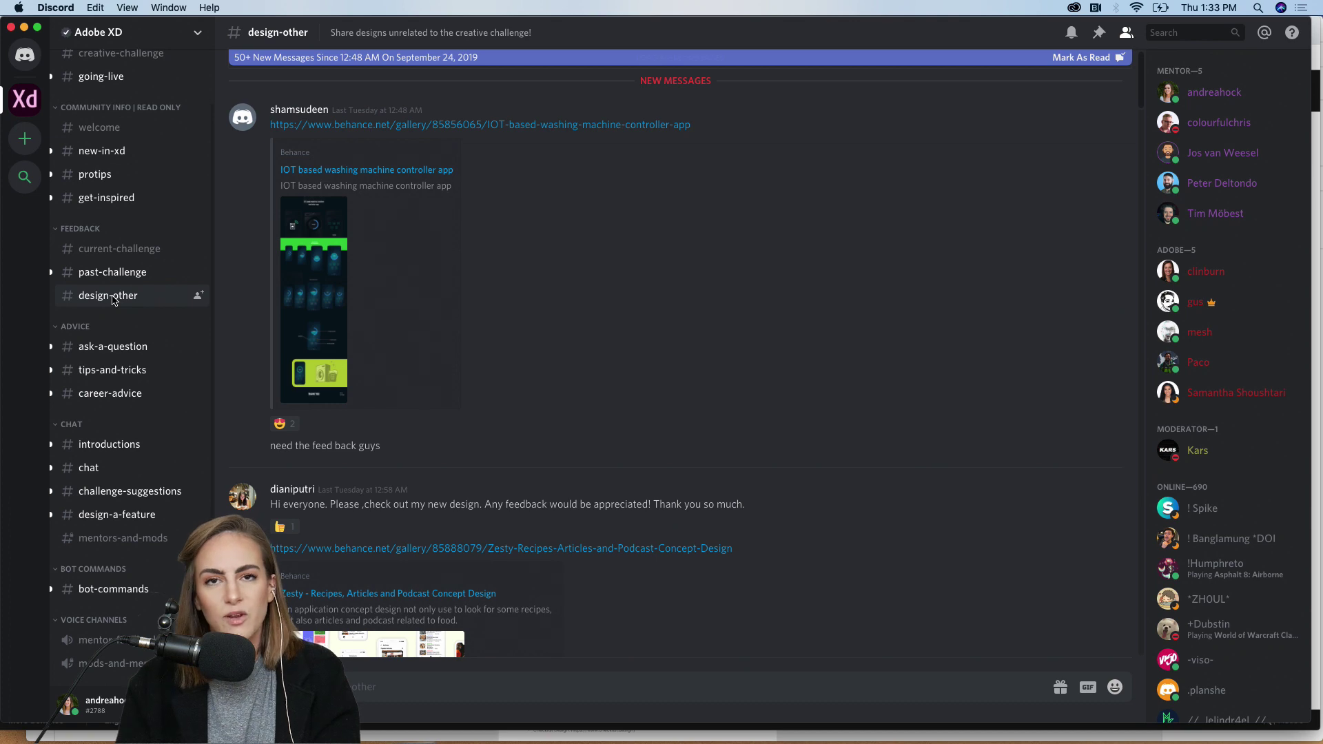
{"action": "scroll", "coordinate": [744, 296], "scroll_direction": "up", "scroll_amount": 5}
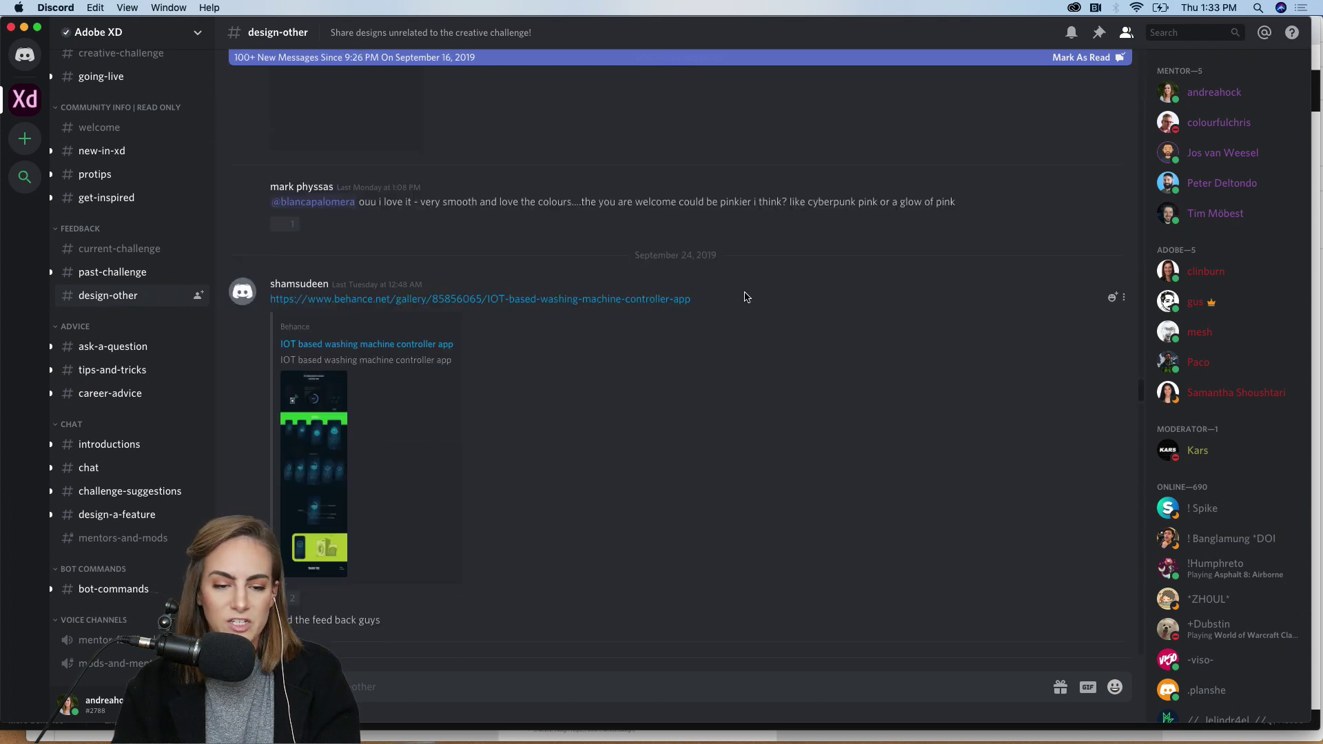
{"action": "scroll", "coordinate": [744, 296], "scroll_direction": "up", "scroll_amount": 10}
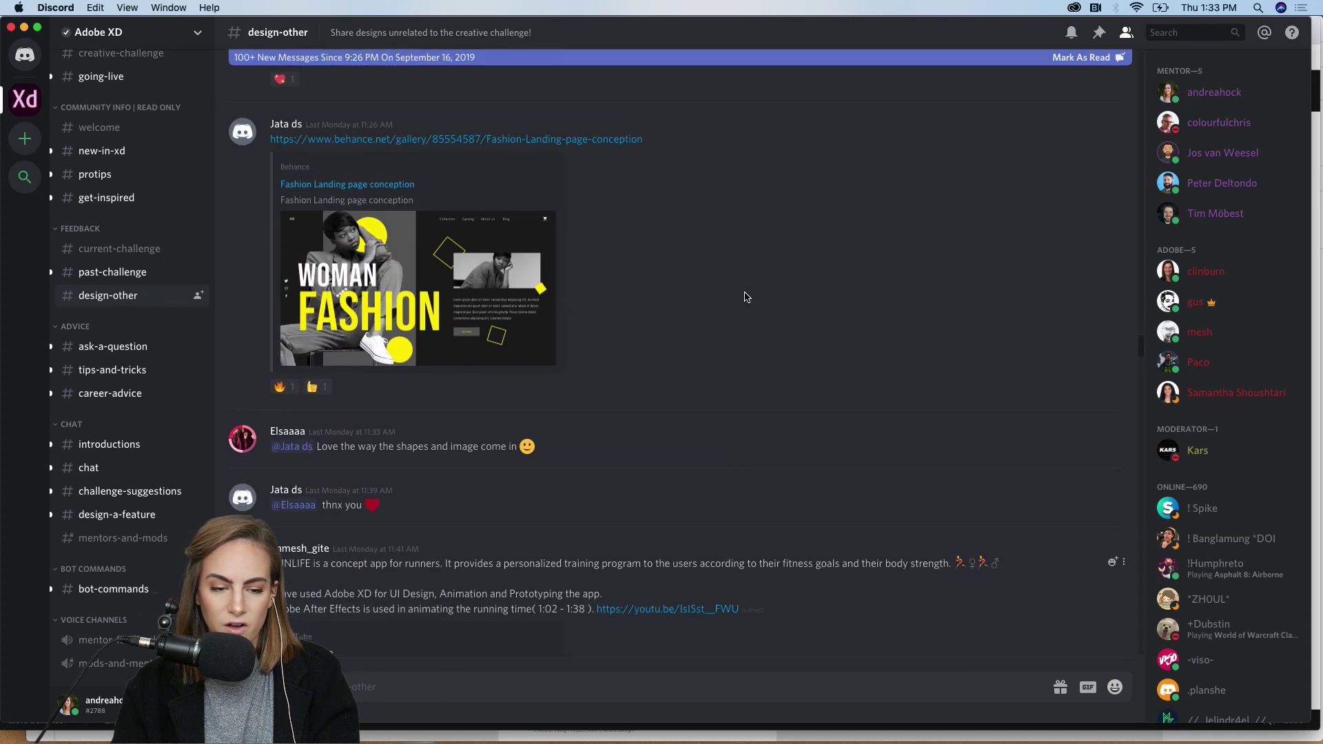
{"action": "scroll", "coordinate": [746, 296], "scroll_direction": "up", "scroll_amount": 8}
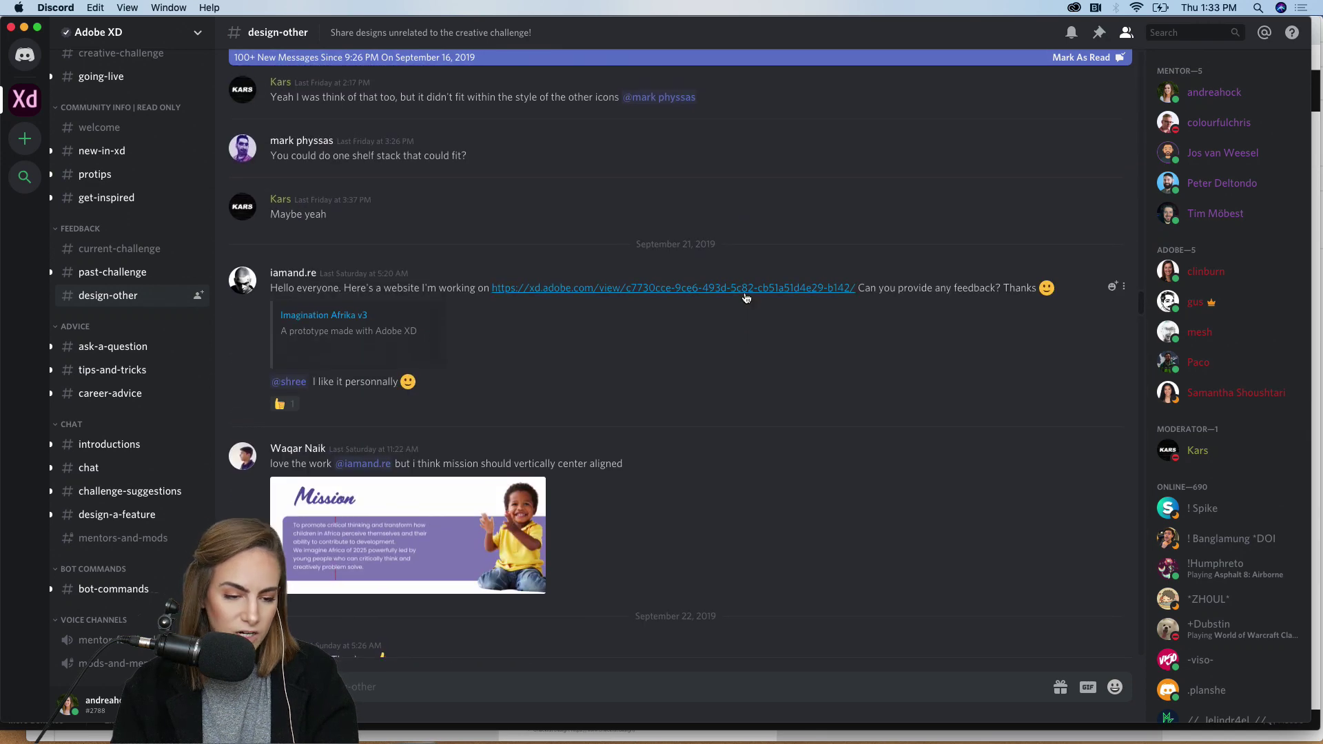
Look at the introductions and ask-a-question channels and return to current-challenge.
{"action": "left_click", "coordinate": [101, 447]}
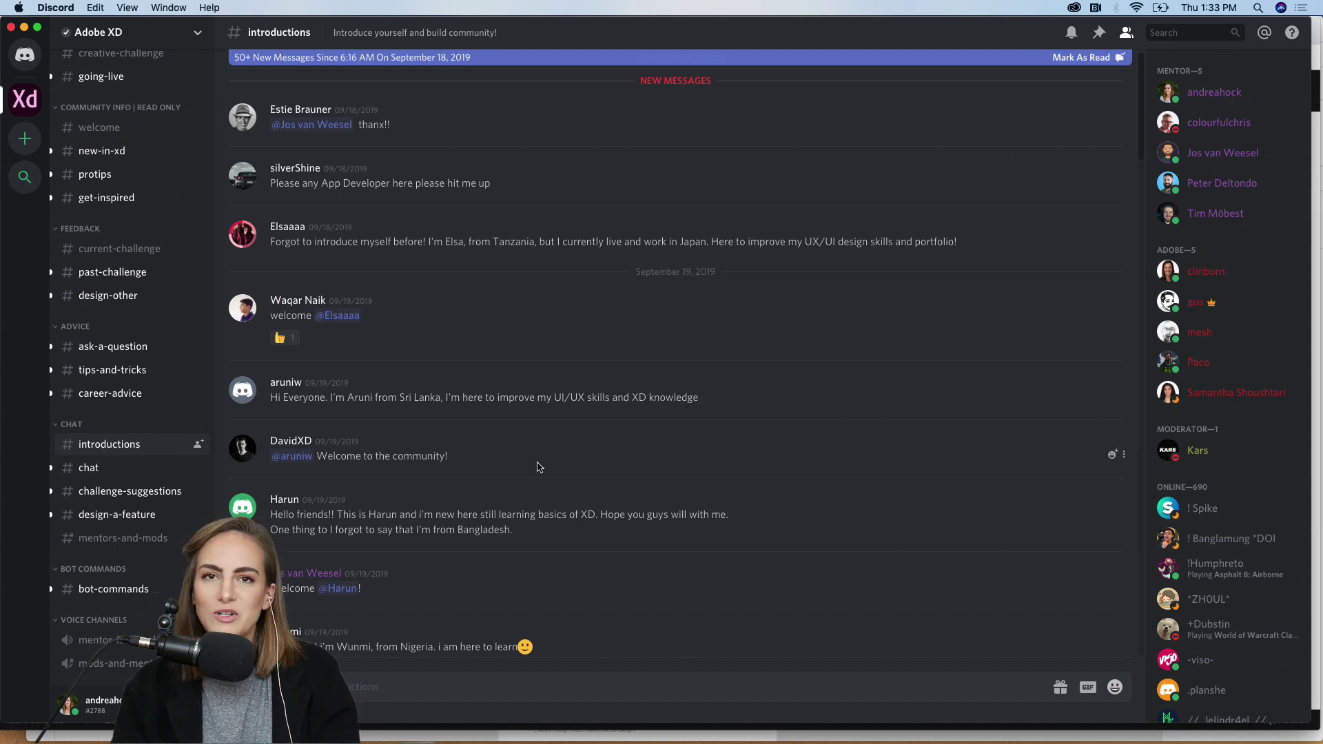
{"action": "left_click", "coordinate": [115, 351]}
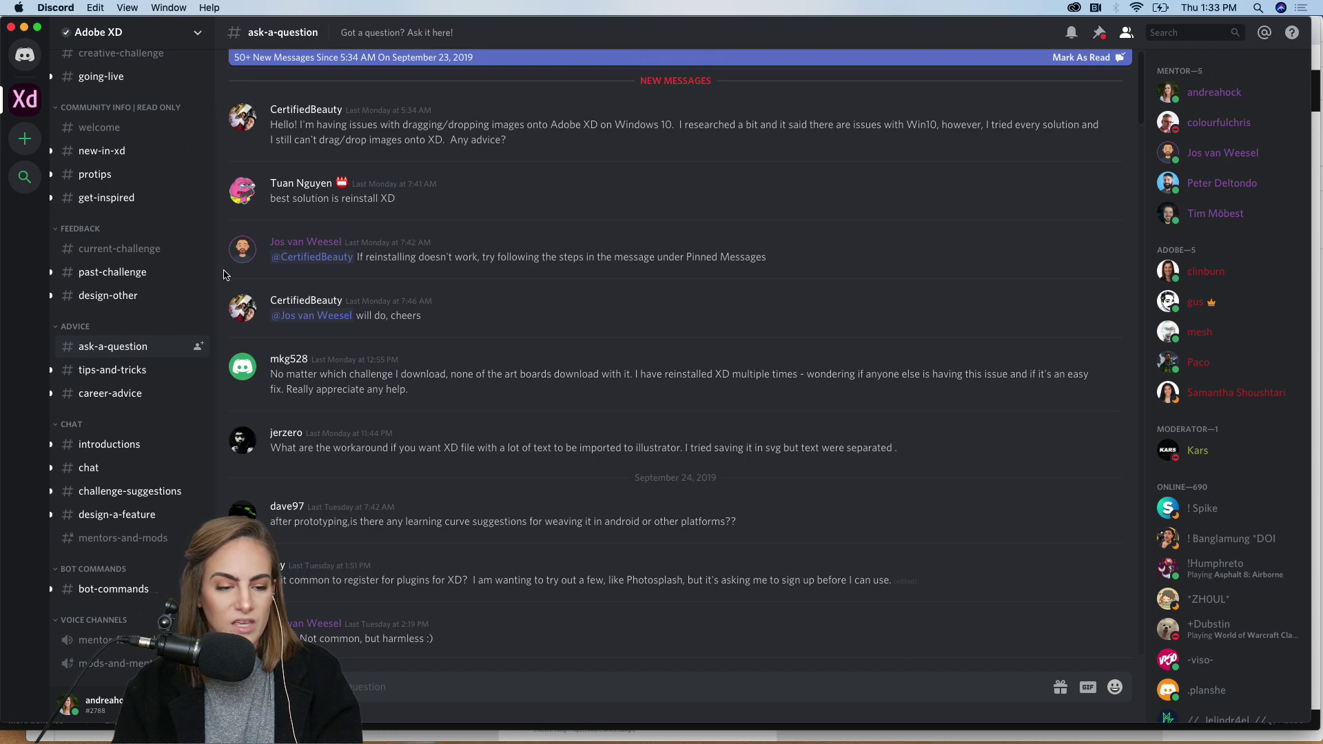
{"action": "left_click", "coordinate": [148, 249]}
Minimize Discord, switch to the XD_DCC_Day 8_Beauty document in Adobe XD, and widen its window to the screen's edge.
{"action": "left_click", "coordinate": [23, 27]}
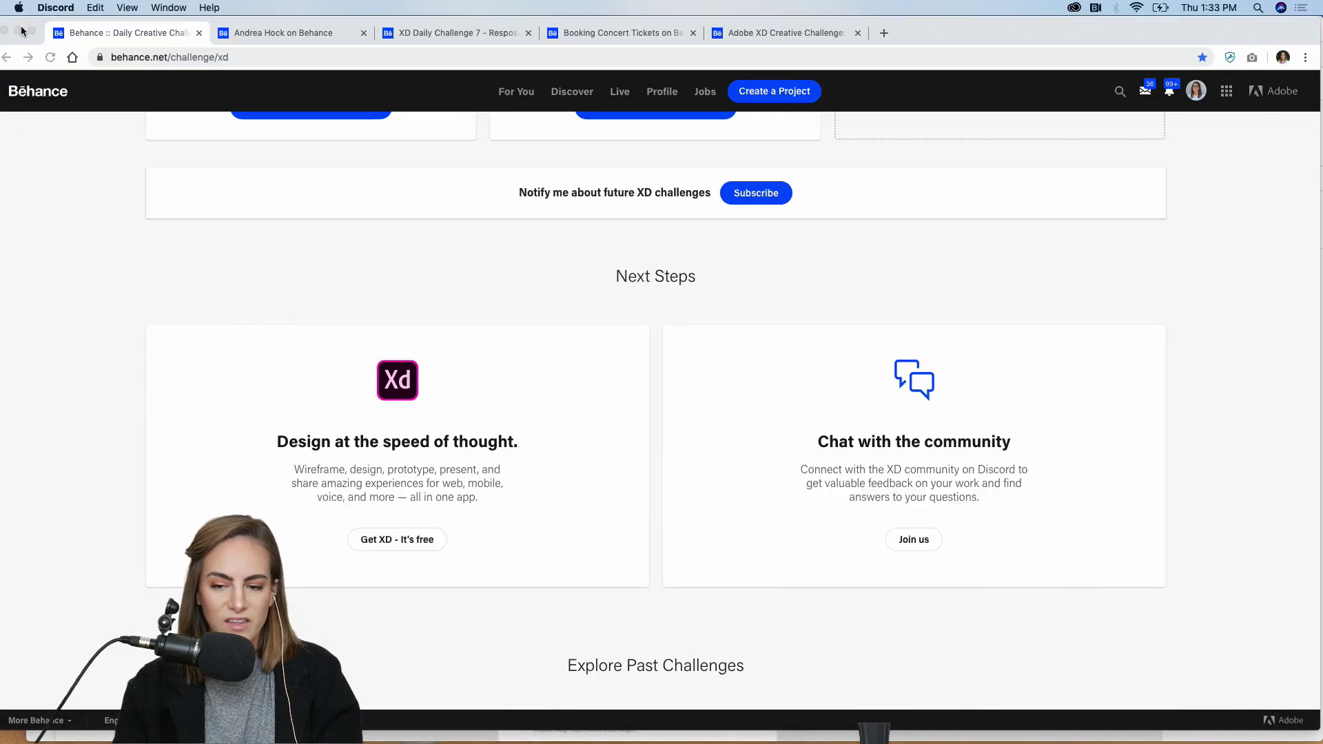
{"action": "left_click", "coordinate": [767, 729]}
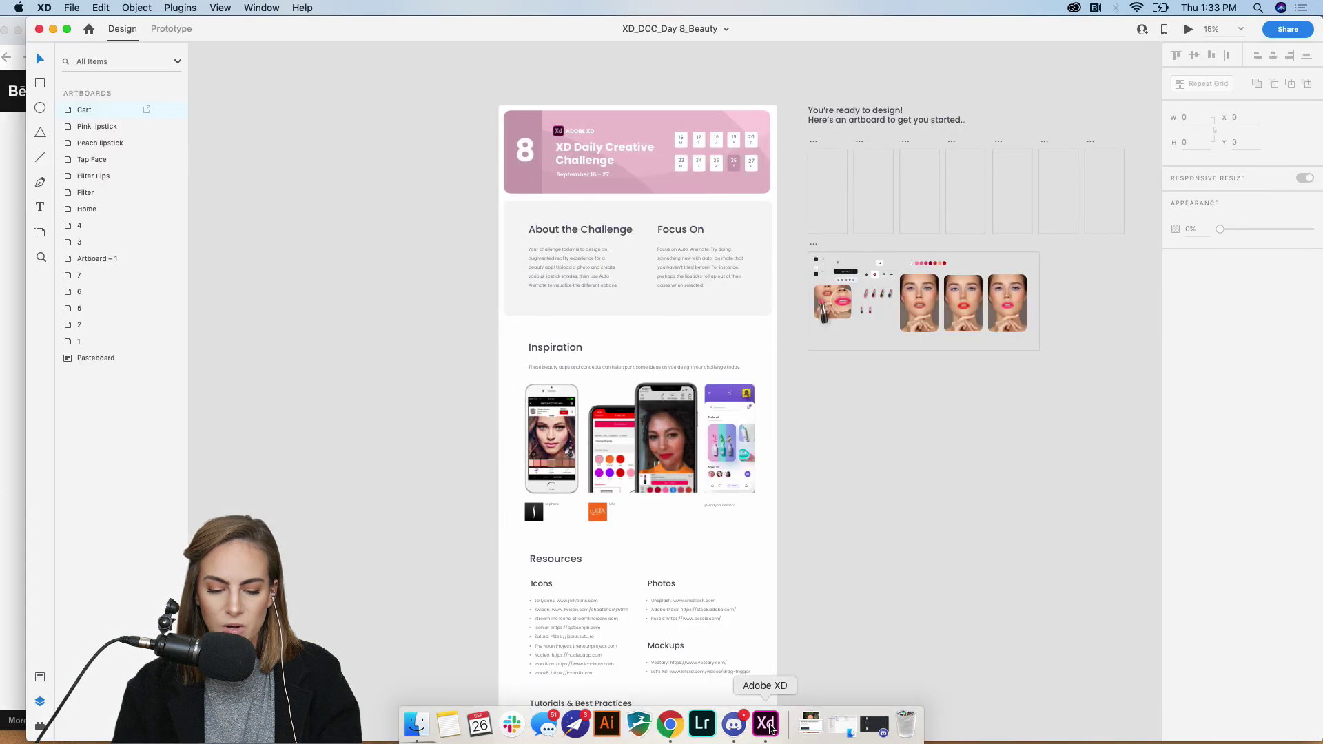
{"action": "scroll", "coordinate": [885, 465], "scroll_direction": "up", "scroll_amount": 2}
{"action": "scroll", "coordinate": [884, 466], "scroll_direction": "up", "scroll_amount": 5}
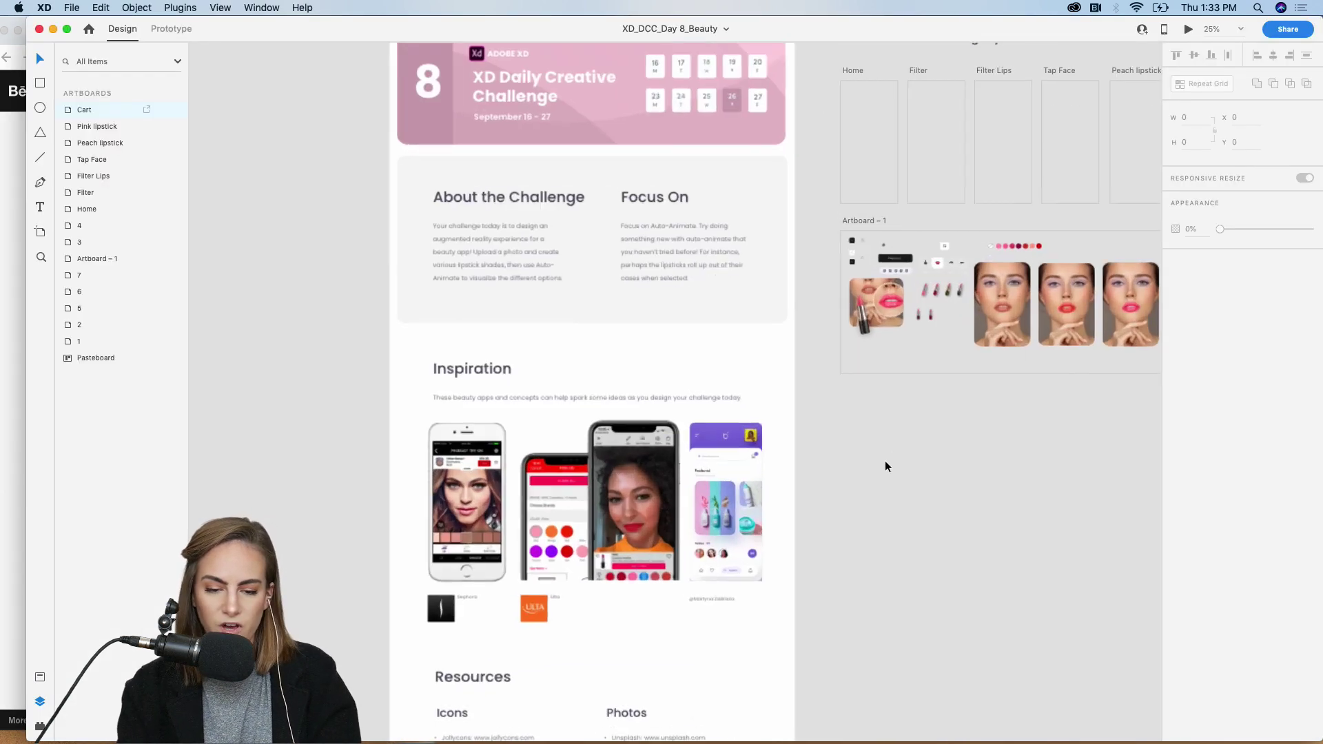
{"action": "scroll", "coordinate": [886, 467], "scroll_direction": "up", "scroll_amount": 2}
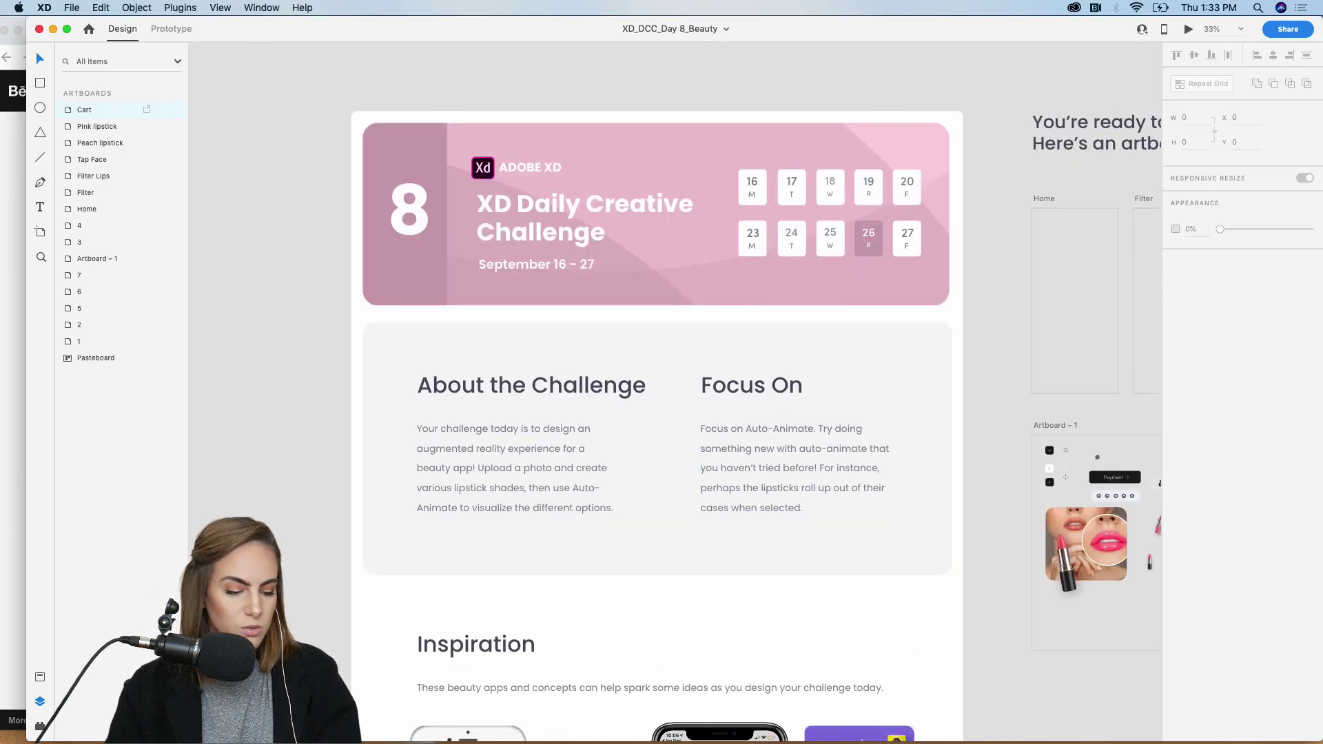
{"action": "left_click_drag", "start_coordinate": [28, 740], "coordinate": [3, 738]}
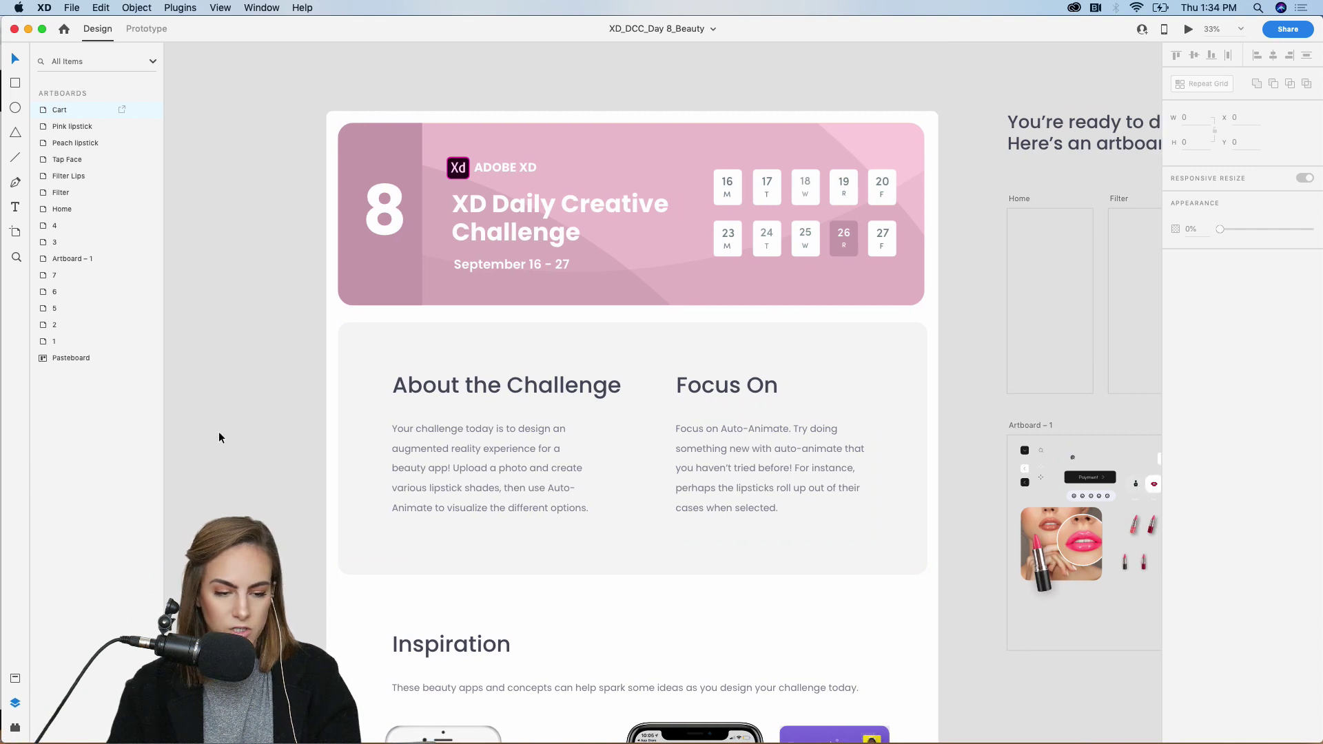
Examine the About the Challenge, Focus On and Inspiration sections of the Day 8 brief up close.
{"action": "scroll", "coordinate": [218, 431], "scroll_direction": "up", "scroll_amount": 1}
{"action": "key", "text": "super+equal"}
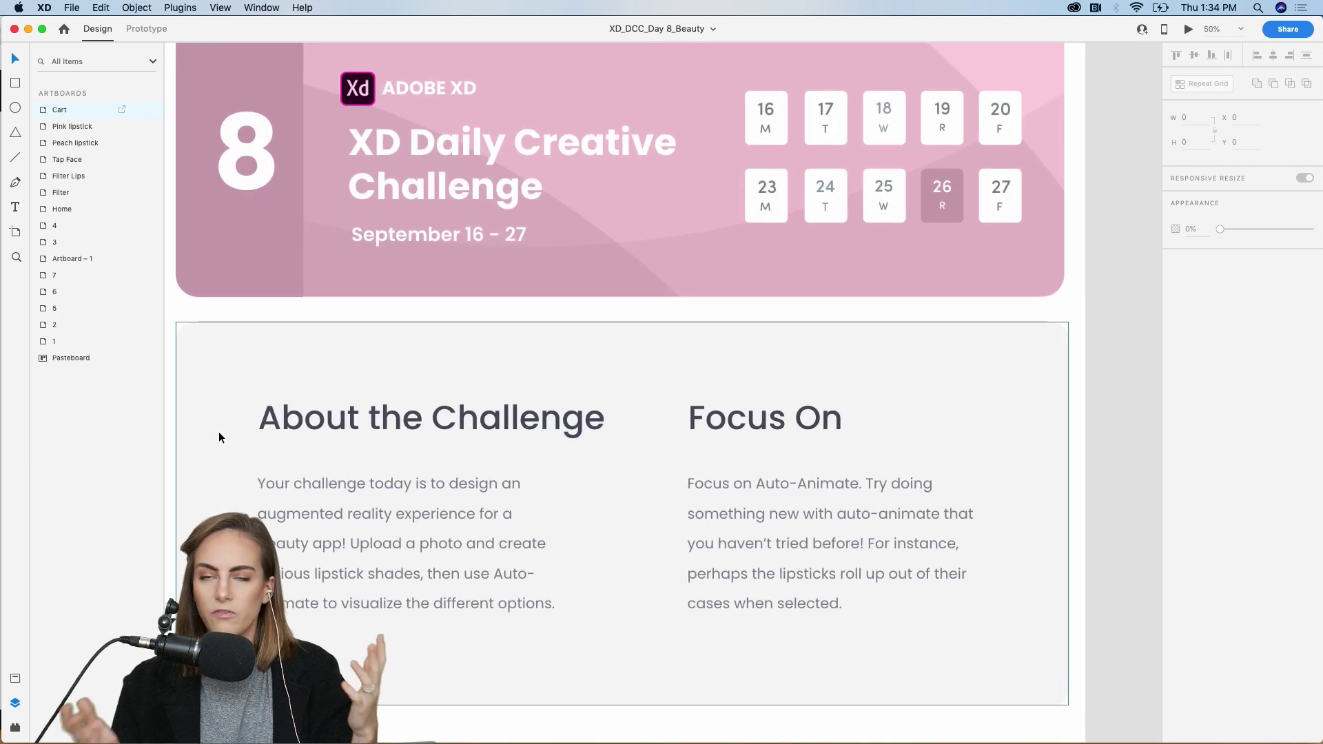
{"action": "key", "text": "super+minus"}
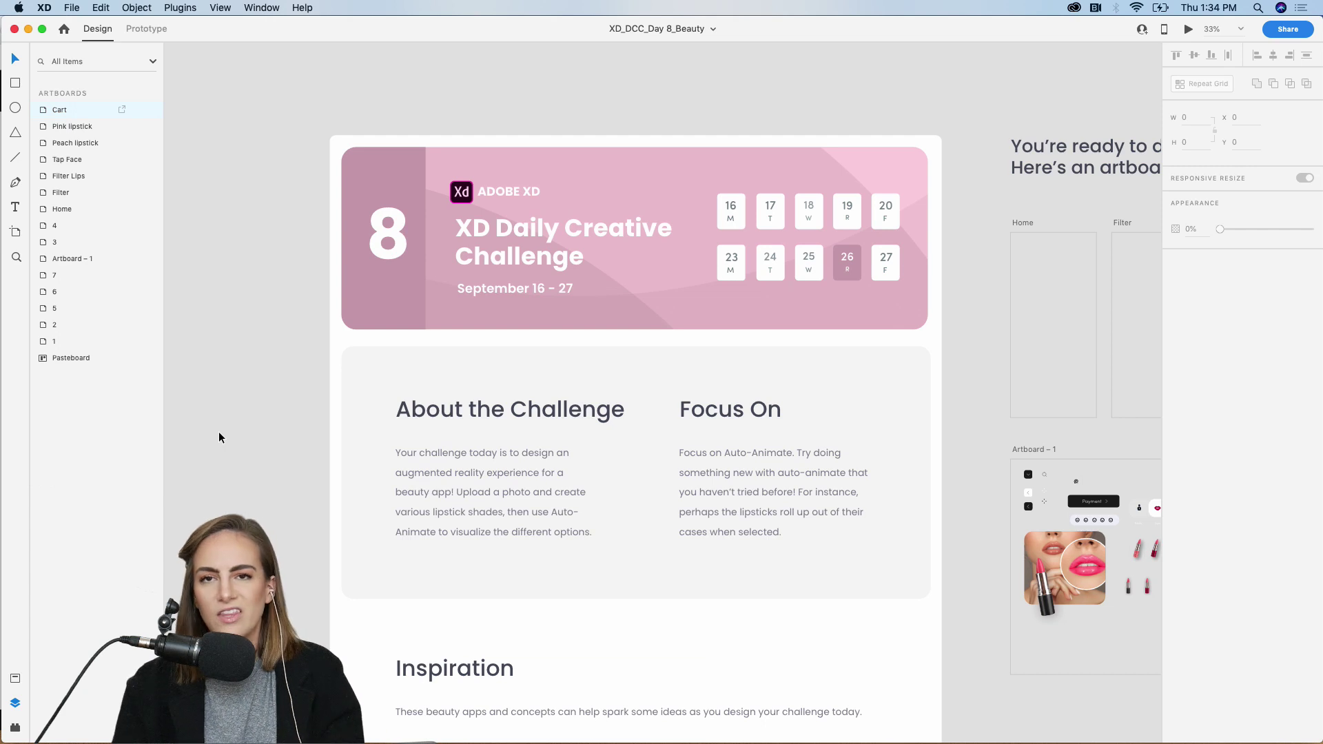
{"action": "scroll", "coordinate": [218, 431], "scroll_direction": "down", "scroll_amount": 5}
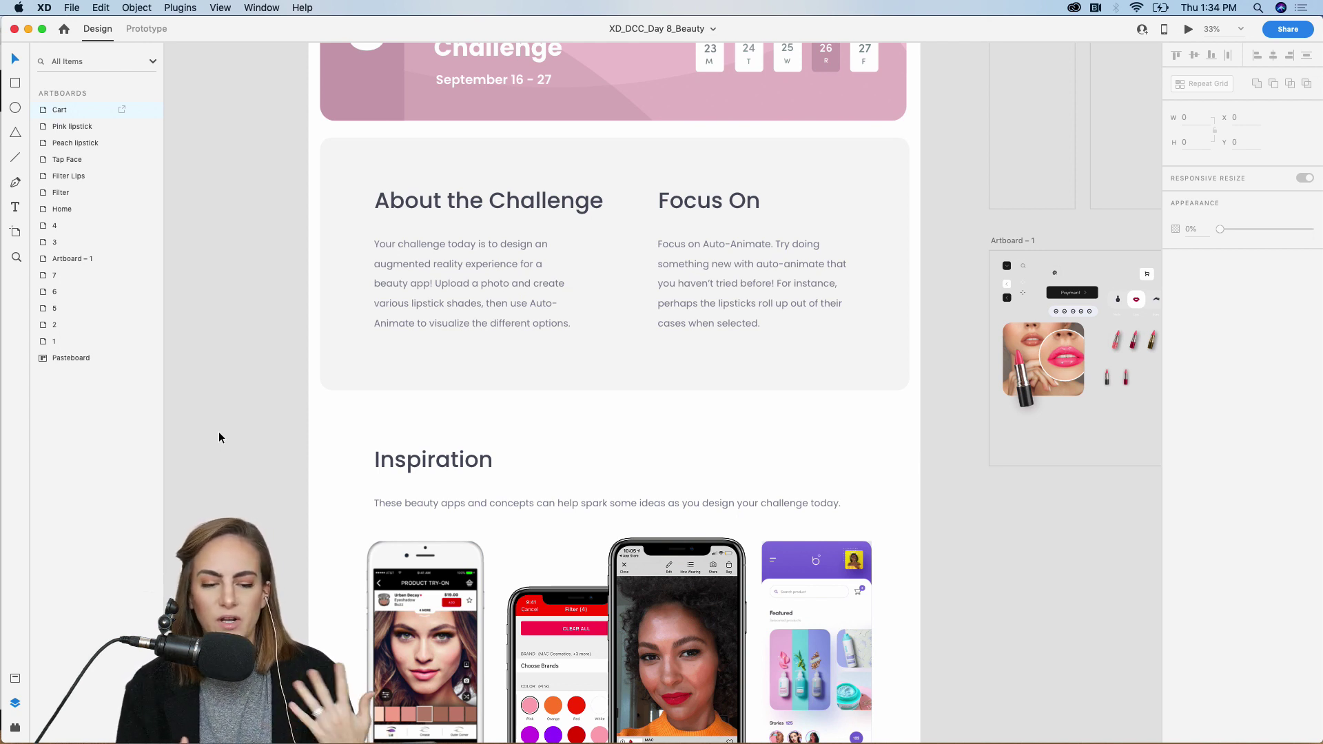
{"action": "scroll", "coordinate": [218, 431], "scroll_direction": "down", "scroll_amount": 3}
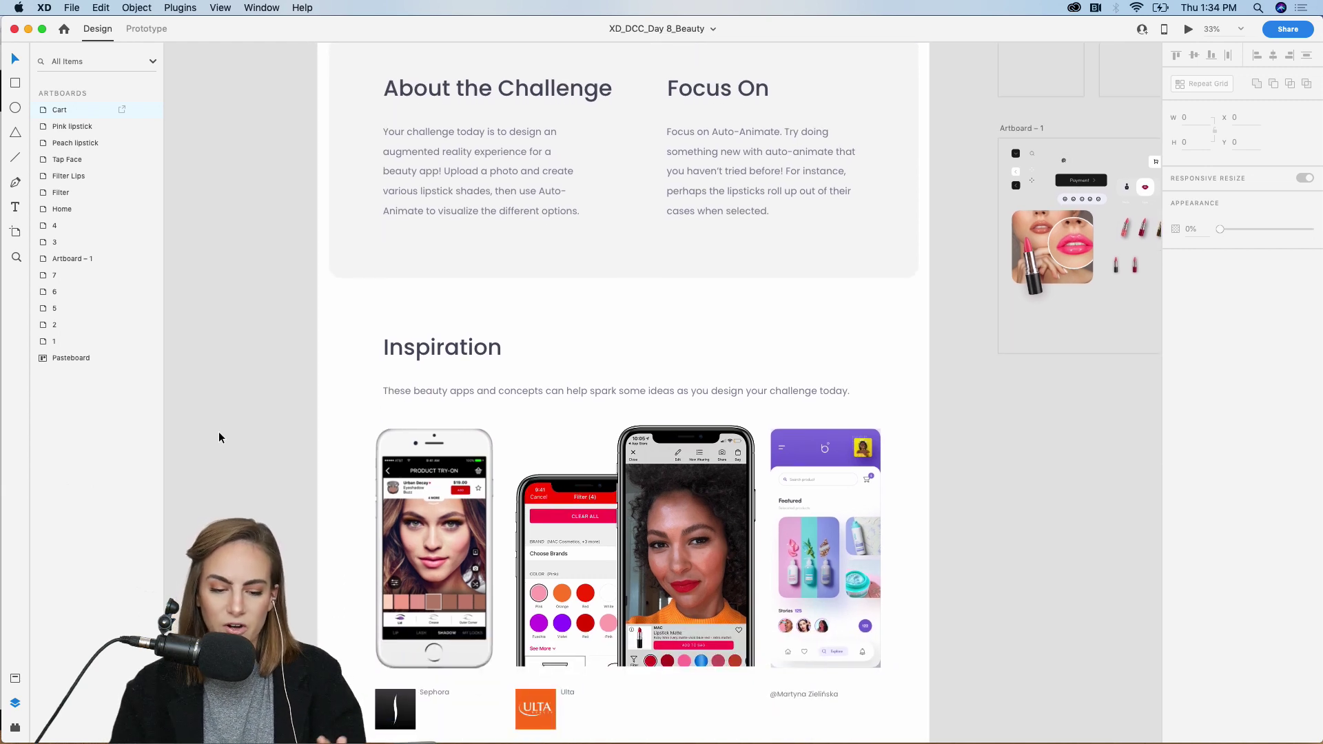
{"action": "scroll", "coordinate": [218, 432], "scroll_direction": "down", "scroll_amount": 3}
{"action": "key", "text": "super+equal"}
{"action": "scroll", "coordinate": [217, 431], "scroll_direction": "down", "scroll_amount": 4}
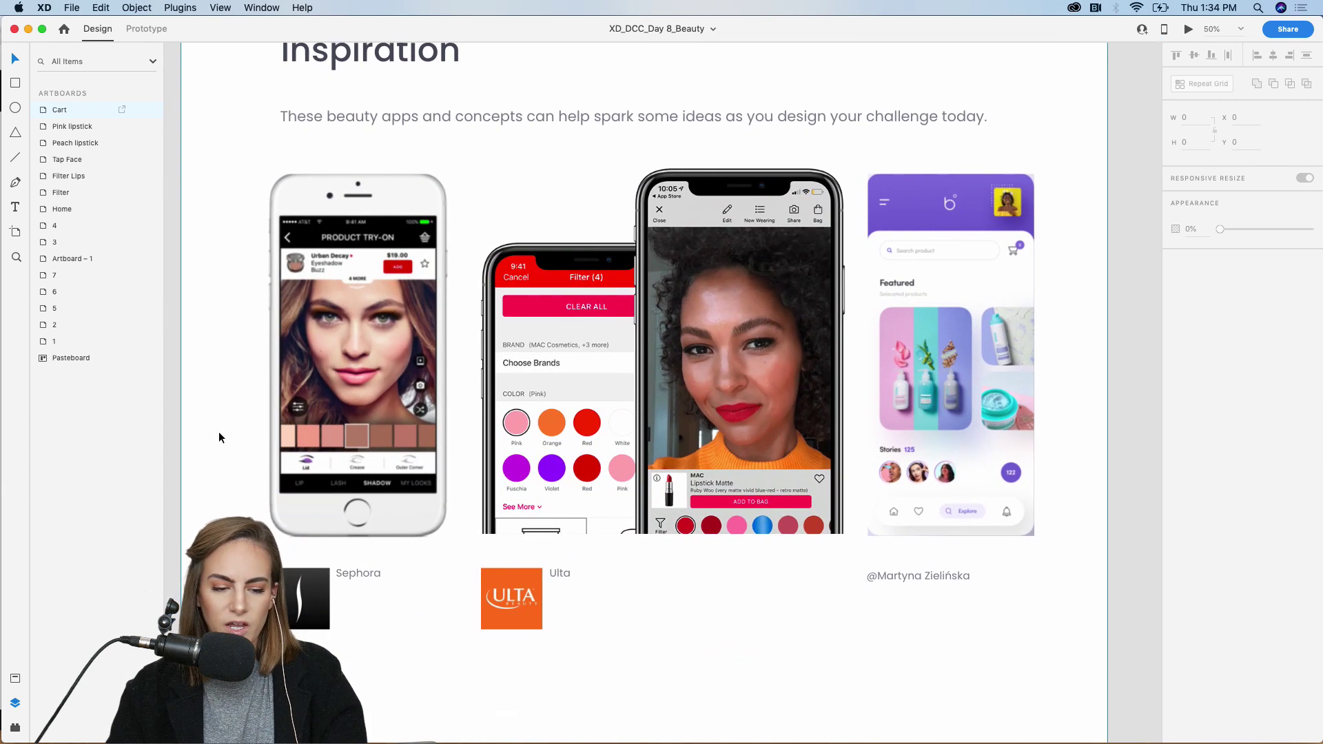
{"action": "scroll", "coordinate": [219, 437], "scroll_direction": "up", "scroll_amount": 2}
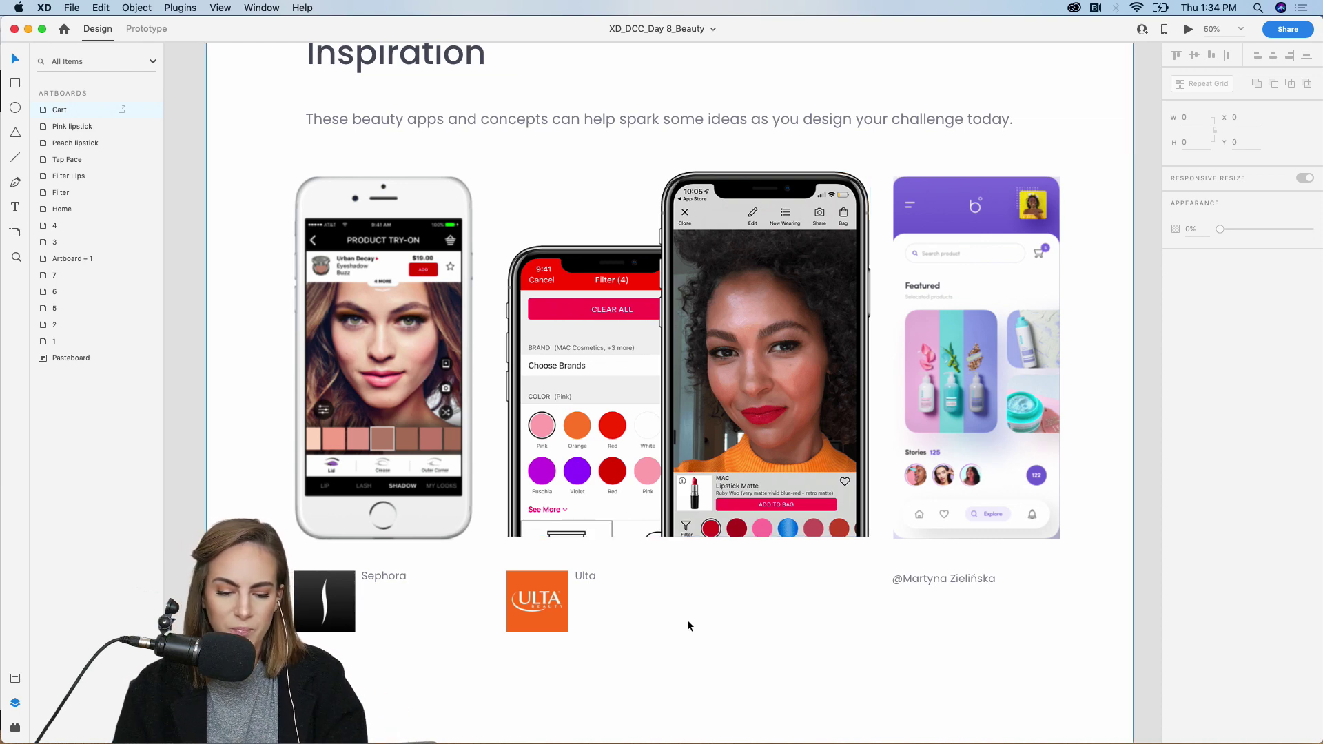
{"action": "key", "text": "super+minus"}
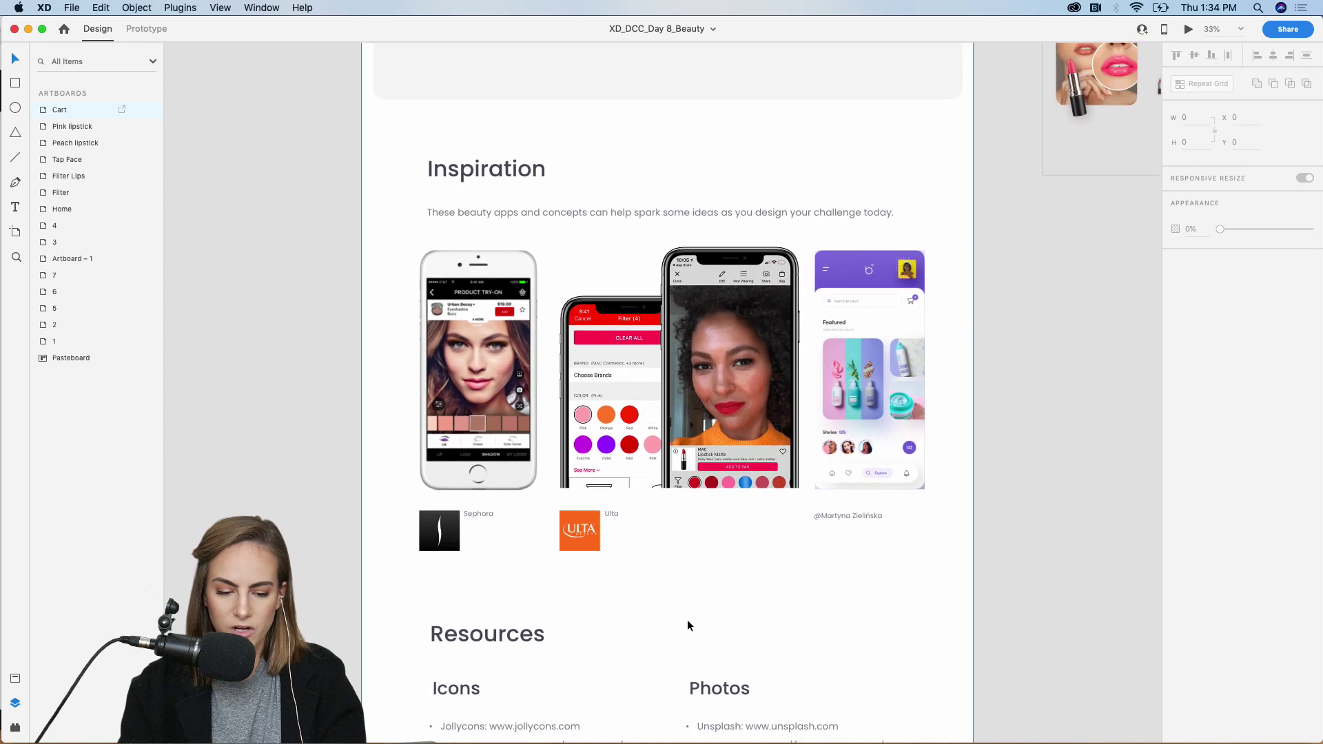
Read through the brief's Resources lists down to the Daily Feedback & Updates and When you Finish sections.
{"action": "scroll", "coordinate": [687, 619], "scroll_direction": "down", "scroll_amount": 5}
{"action": "scroll", "coordinate": [688, 625], "scroll_direction": "down", "scroll_amount": 6}
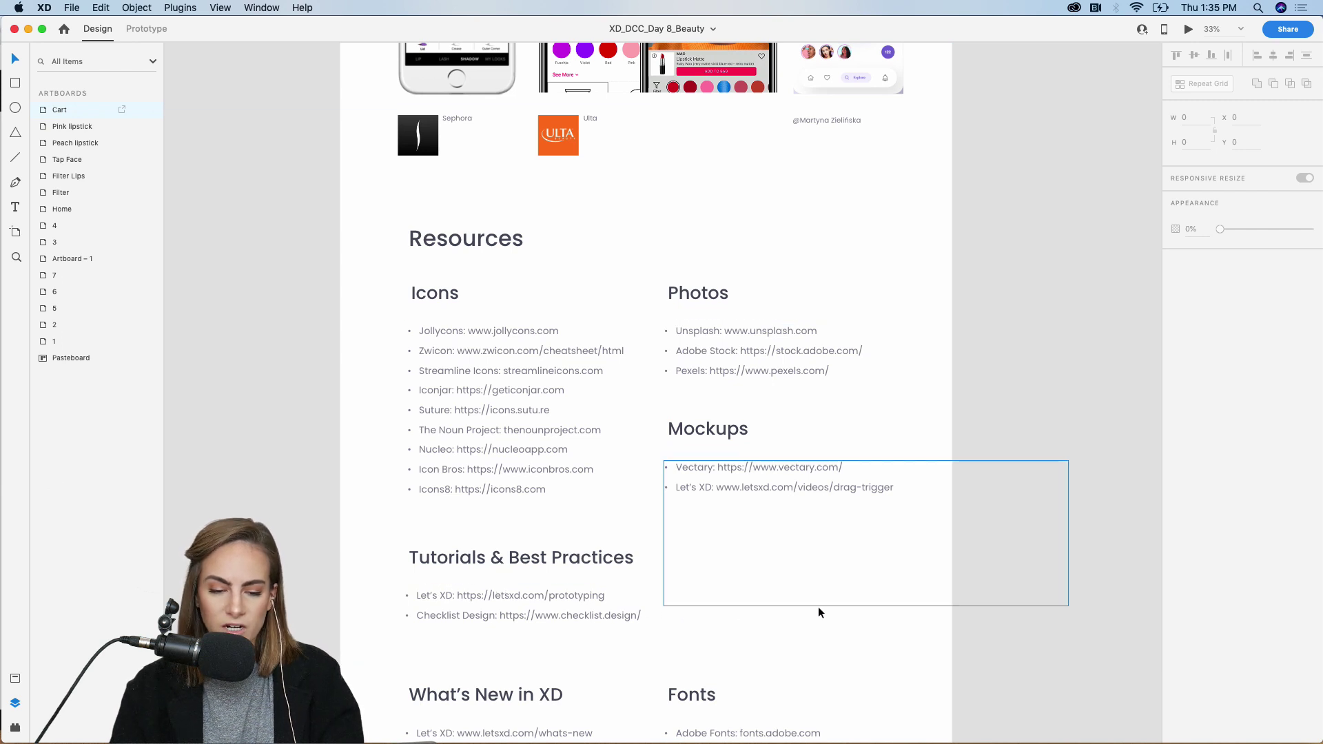
{"action": "scroll", "coordinate": [818, 610], "scroll_direction": "down", "scroll_amount": 10}
{"action": "scroll", "coordinate": [817, 606], "scroll_direction": "down", "scroll_amount": 2}
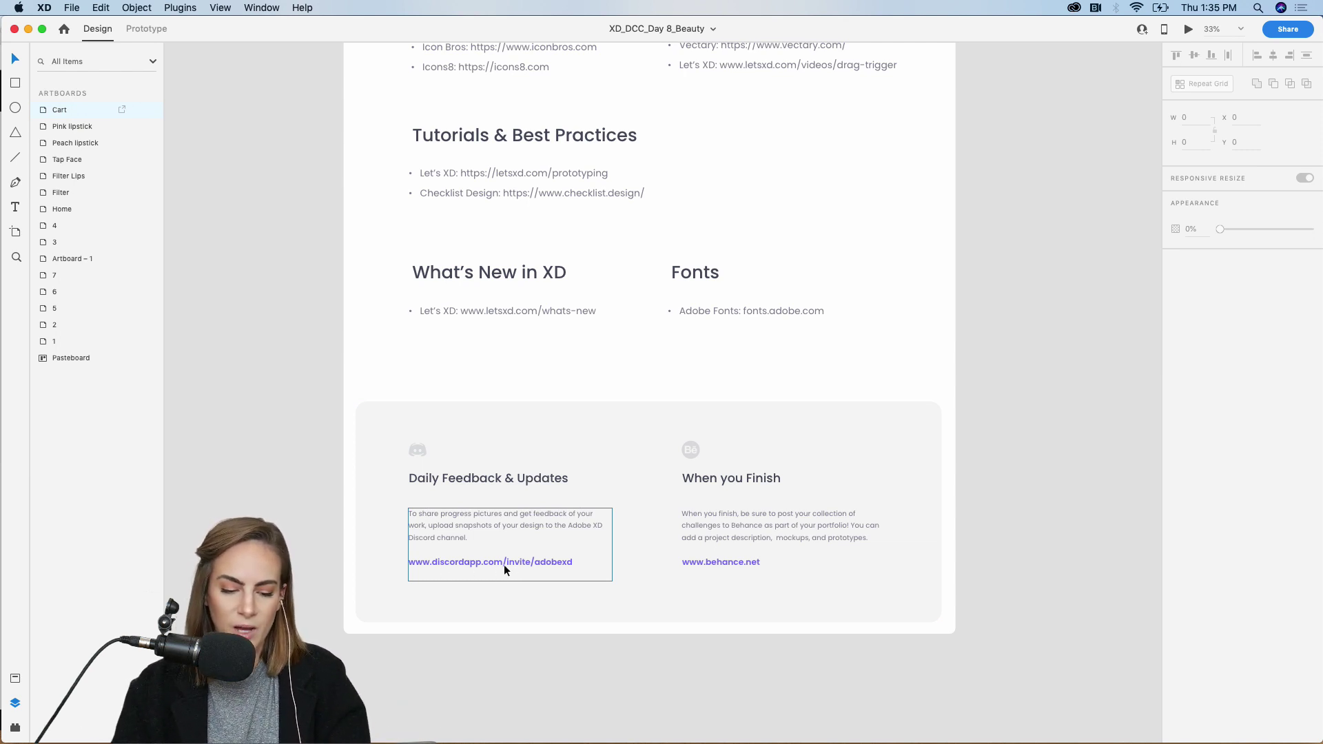
Look over the empty starter artboards from Home to Cart and the supplied beauty assets on Artboard – 1.
{"action": "scroll", "coordinate": [689, 560], "scroll_direction": "up", "scroll_amount": 15}
{"action": "scroll", "coordinate": [689, 559], "scroll_direction": "right", "scroll_amount": 8}
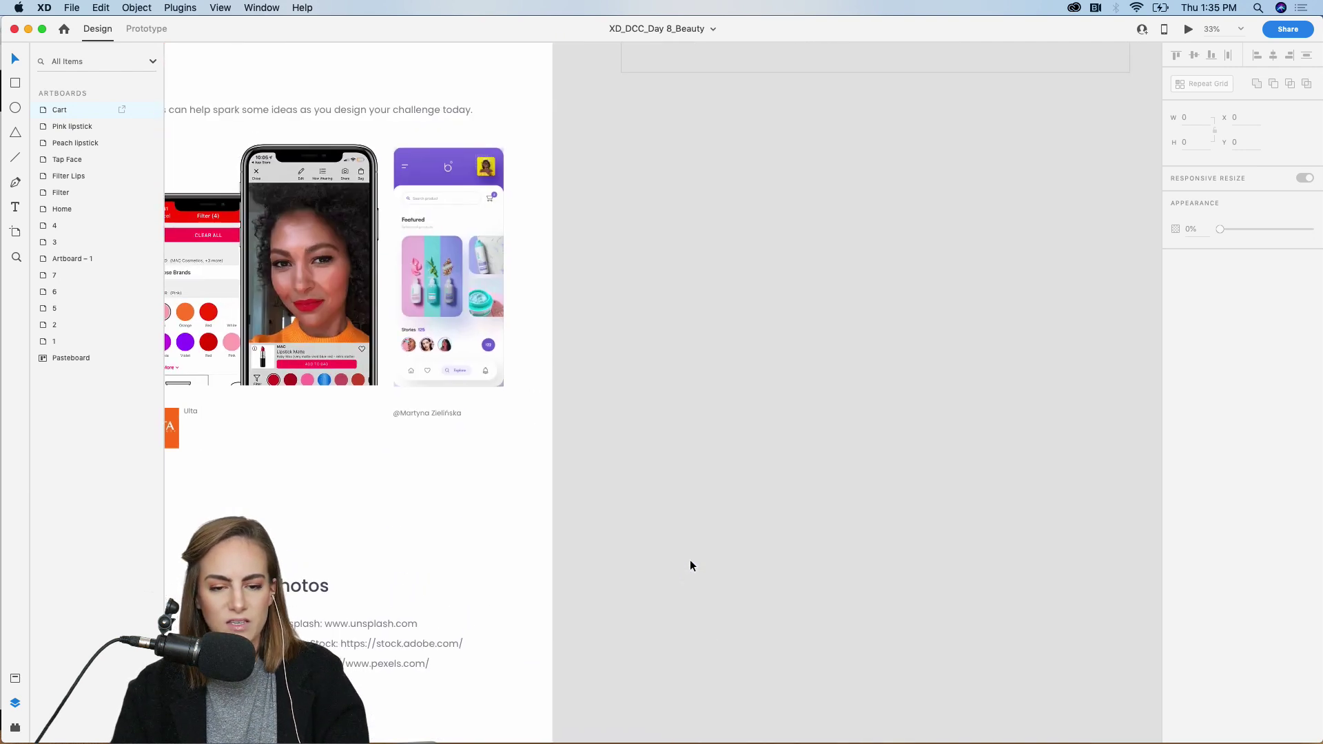
{"action": "scroll", "coordinate": [689, 559], "scroll_direction": "up", "scroll_amount": 10}
{"action": "scroll", "coordinate": [689, 559], "scroll_direction": "right", "scroll_amount": 3}
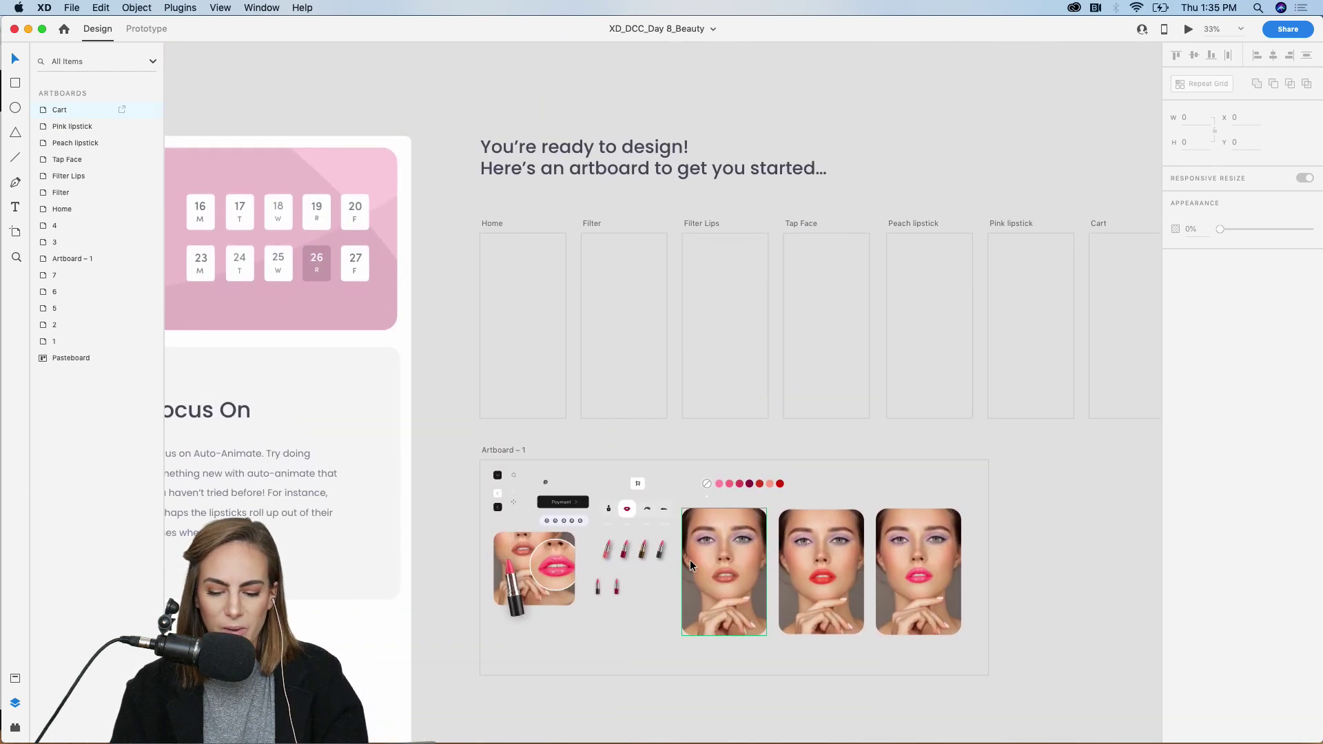
Examine the supplied beauty assets on Artboard – 1 up close and display the document's saved colors and character styles.
{"action": "key", "text": "super+equal"}
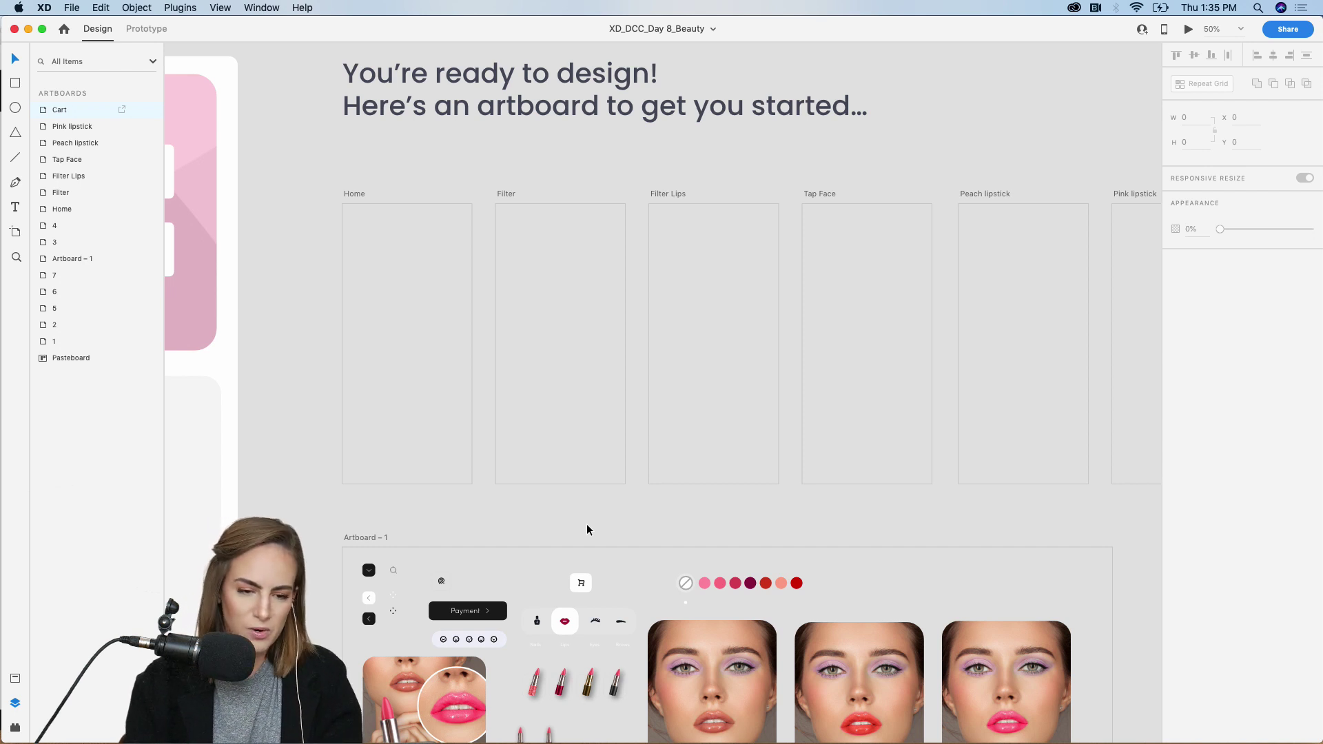
{"action": "scroll", "coordinate": [587, 529], "scroll_direction": "down", "scroll_amount": 2}
{"action": "key", "text": "super+equal"}
{"action": "scroll", "coordinate": [587, 529], "scroll_direction": "down", "scroll_amount": 10}
{"action": "scroll", "coordinate": [587, 529], "scroll_direction": "left", "scroll_amount": 2}
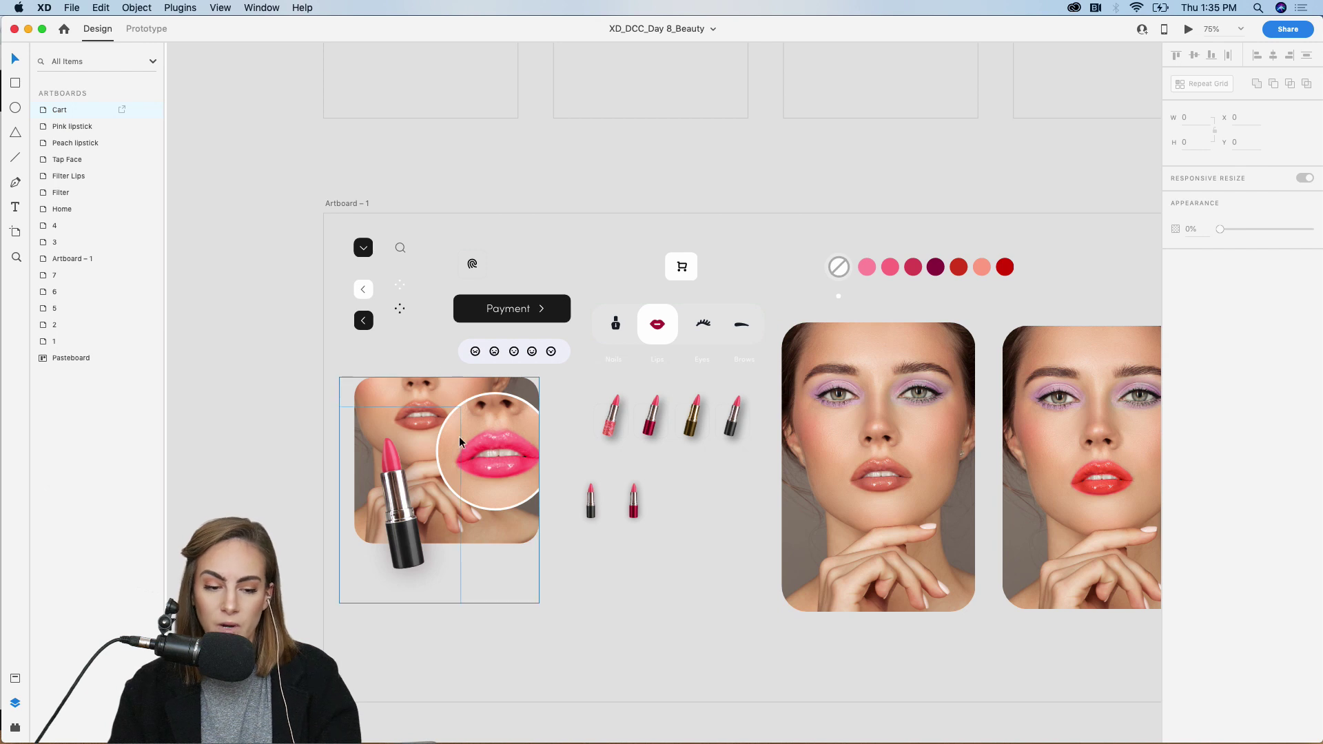
{"action": "left_click", "coordinate": [15, 679]}
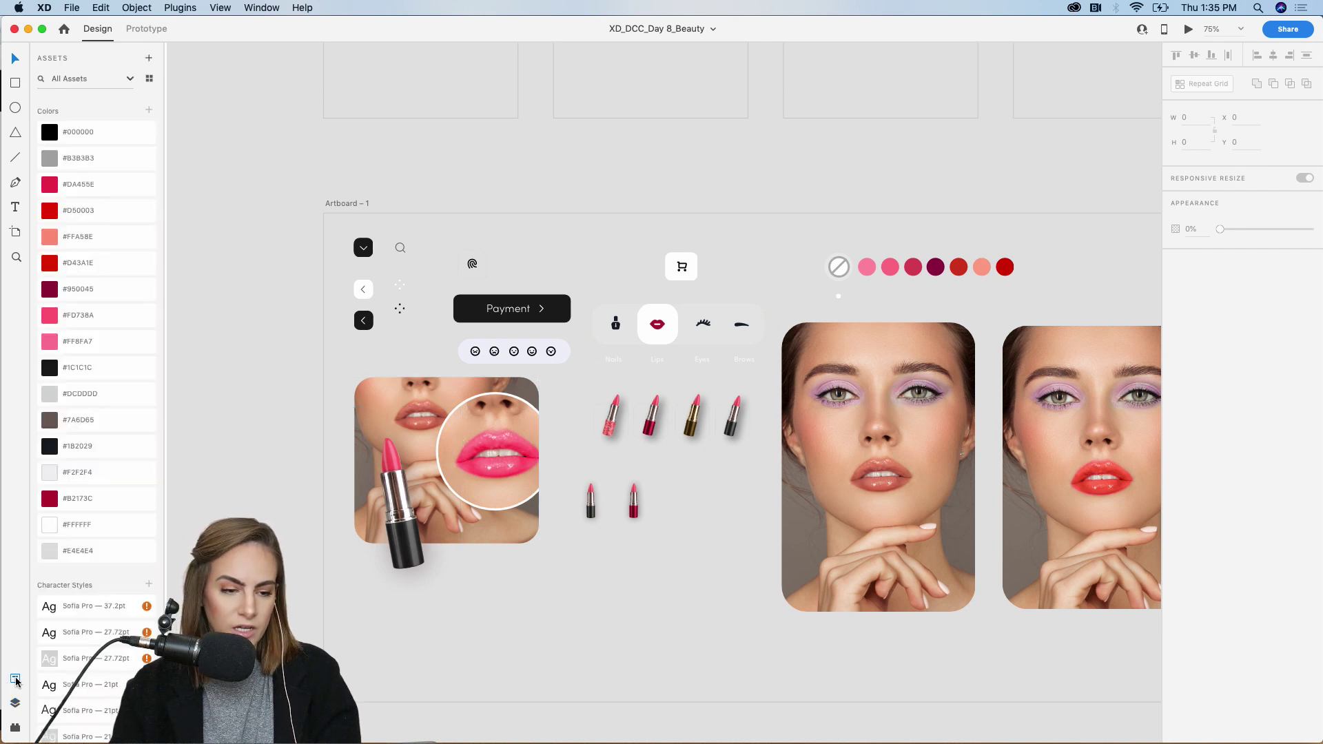
{"action": "scroll", "coordinate": [299, 353], "scroll_direction": "up", "scroll_amount": 10}
{"action": "scroll", "coordinate": [299, 352], "scroll_direction": "left", "scroll_amount": 1}
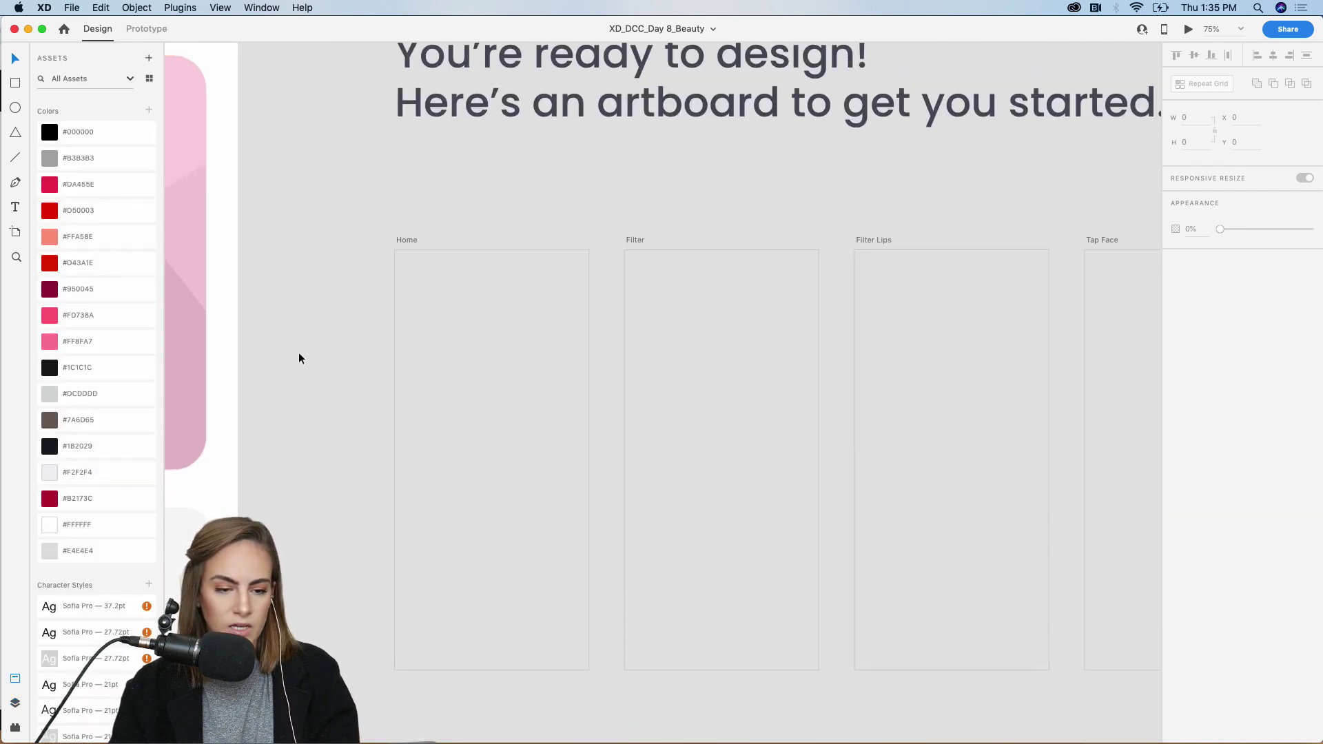
Cover the Home artboard with a white 375 by 812 rectangle with a corner radius of 49 and no border.
{"action": "left_click", "coordinate": [16, 87]}
{"action": "mouse_move", "coordinate": [395, 268]}
{"action": "left_mouse_down"}
{"action": "mouse_move", "coordinate": [529, 434]}
{"action": "mouse_move", "coordinate": [590, 650]}
{"action": "mouse_move", "coordinate": [593, 687]}
{"action": "mouse_move", "coordinate": [580, 679]}
{"action": "left_mouse_up"}
{"action": "left_click_drag", "start_coordinate": [391, 267], "coordinate": [420, 291]}
{"action": "left_click", "coordinate": [1173, 345]}
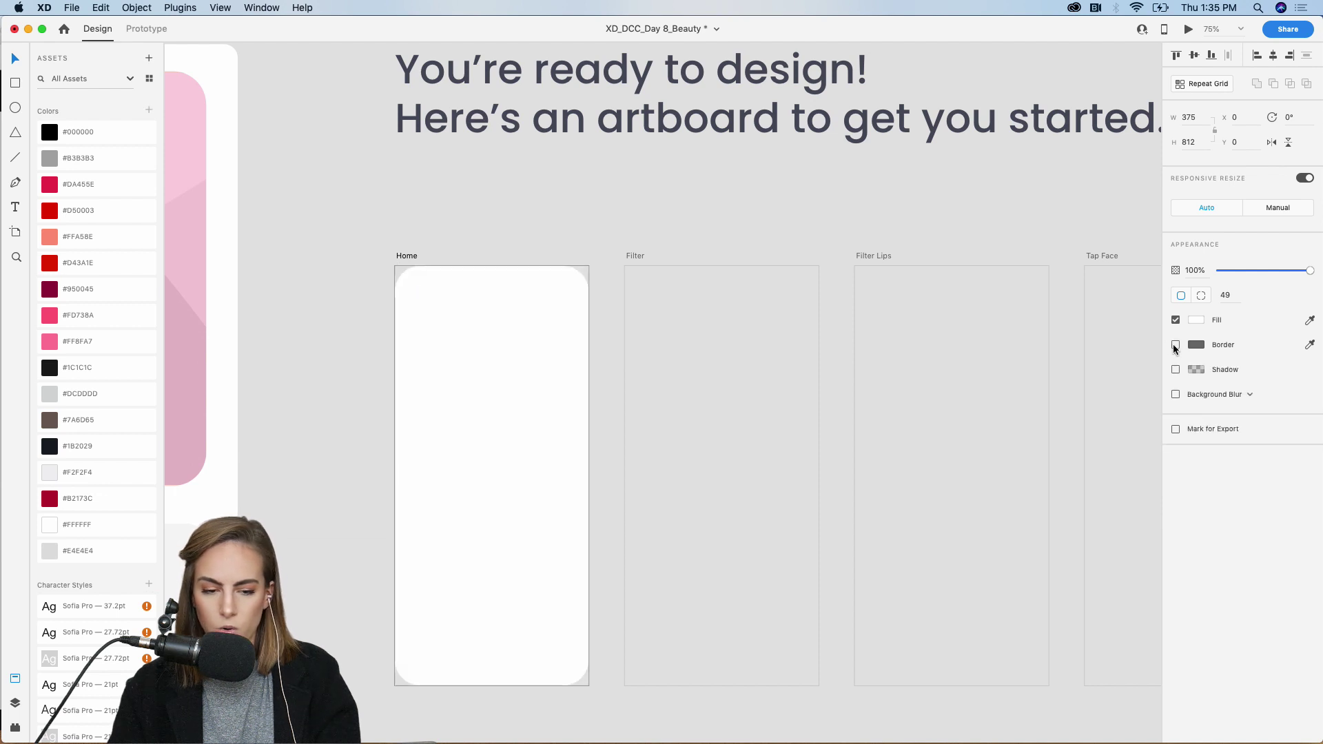
{"action": "left_click", "coordinate": [671, 241]}
Add a two-line, centered "Makeup Try-On" area text about 260 by 199 in the upper part of the Home artboard.
{"action": "scroll", "coordinate": [671, 243], "scroll_direction": "down", "scroll_amount": 3}
{"action": "scroll", "coordinate": [671, 243], "scroll_direction": "left", "scroll_amount": 3}
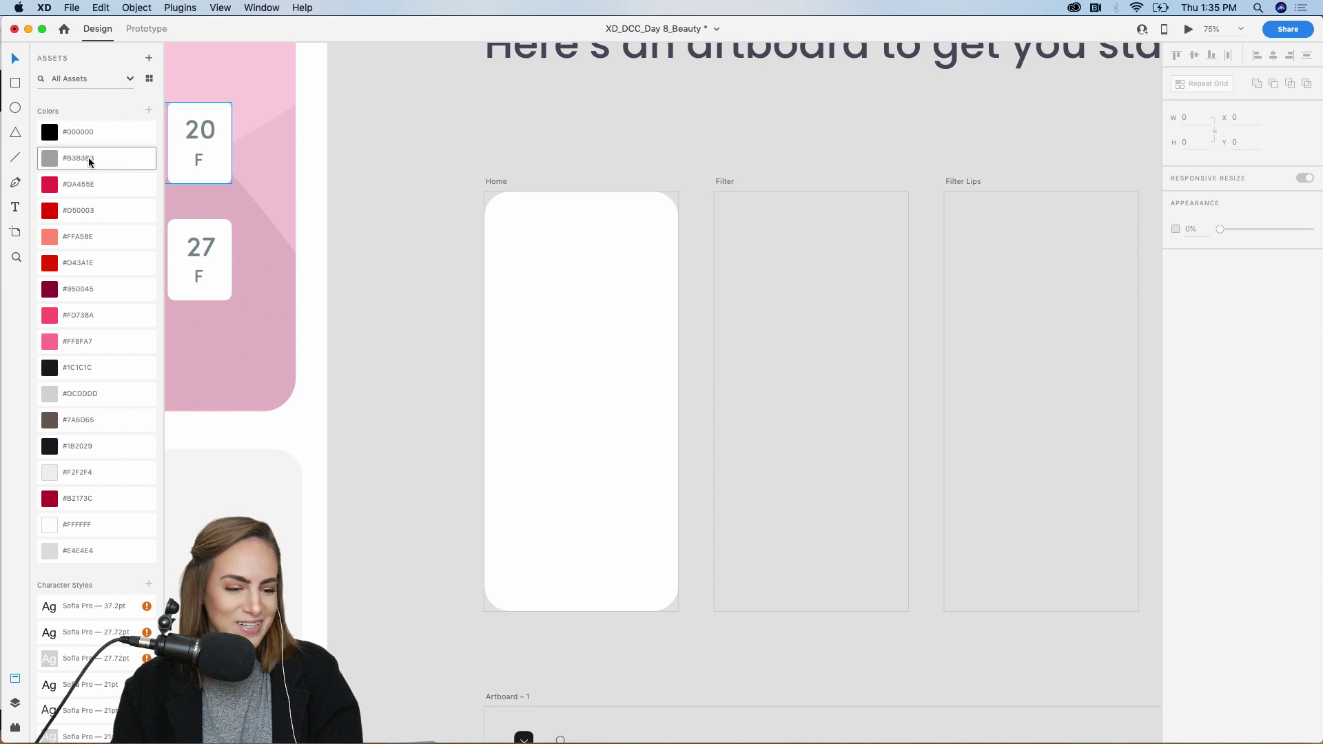
{"action": "left_click", "coordinate": [15, 207]}
{"action": "left_click_drag", "start_coordinate": [509, 256], "coordinate": [643, 356]}
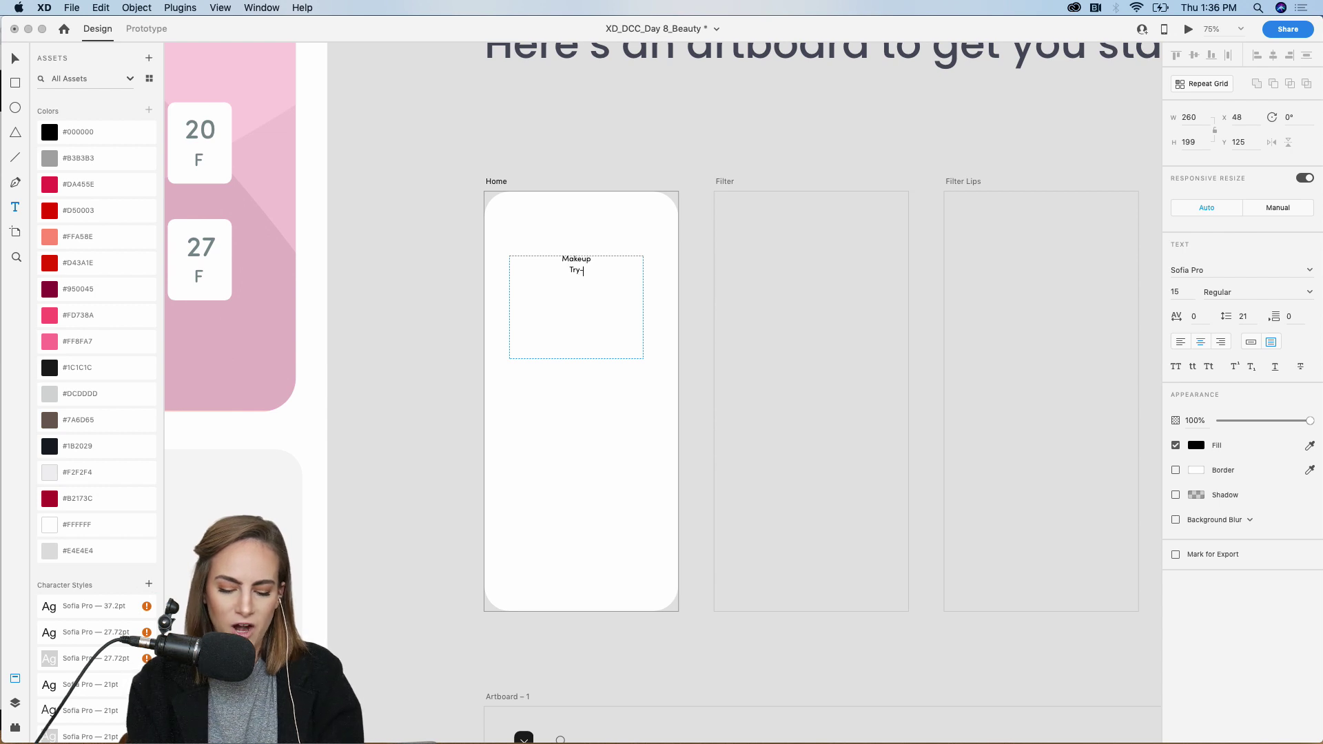
{"action": "key", "text": "Escape"}
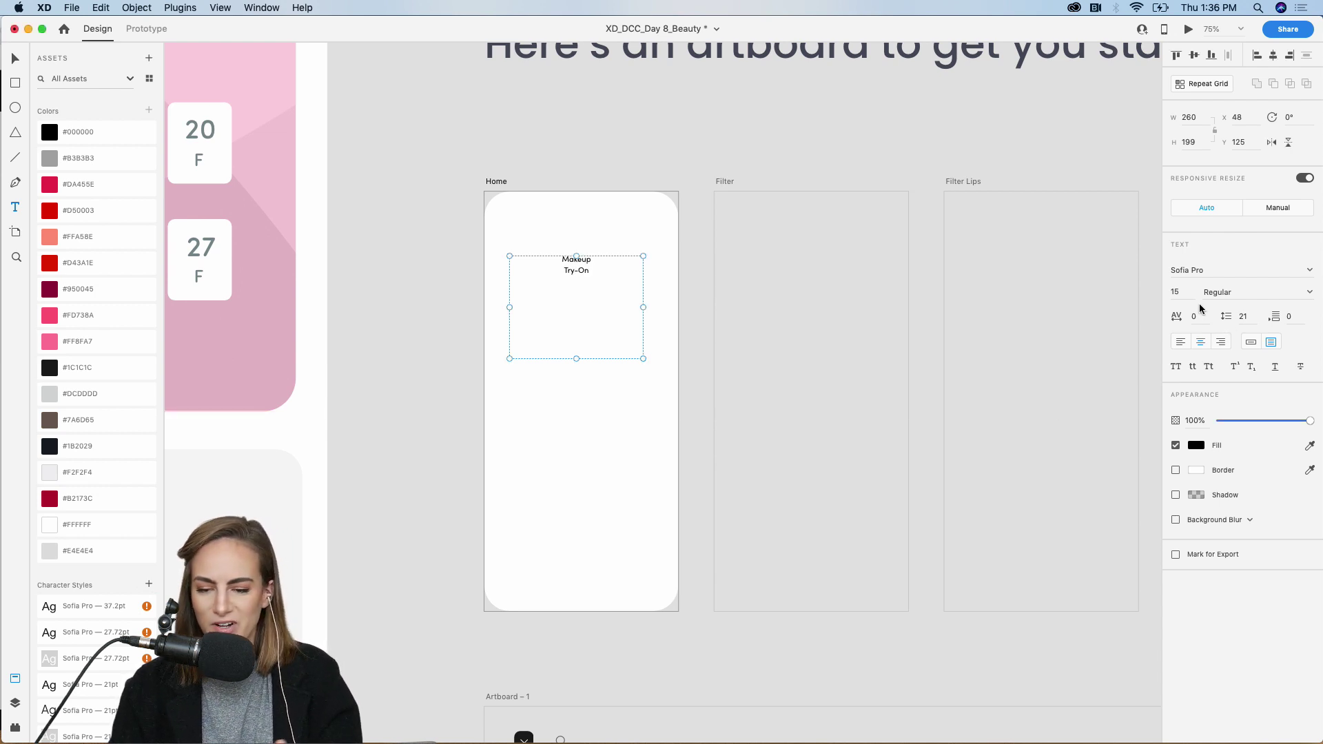
Apply the Sofia Pro 37.2pt character style to the heading, move it slightly down and make its text box auto width.
{"action": "left_click", "coordinate": [1181, 292]}
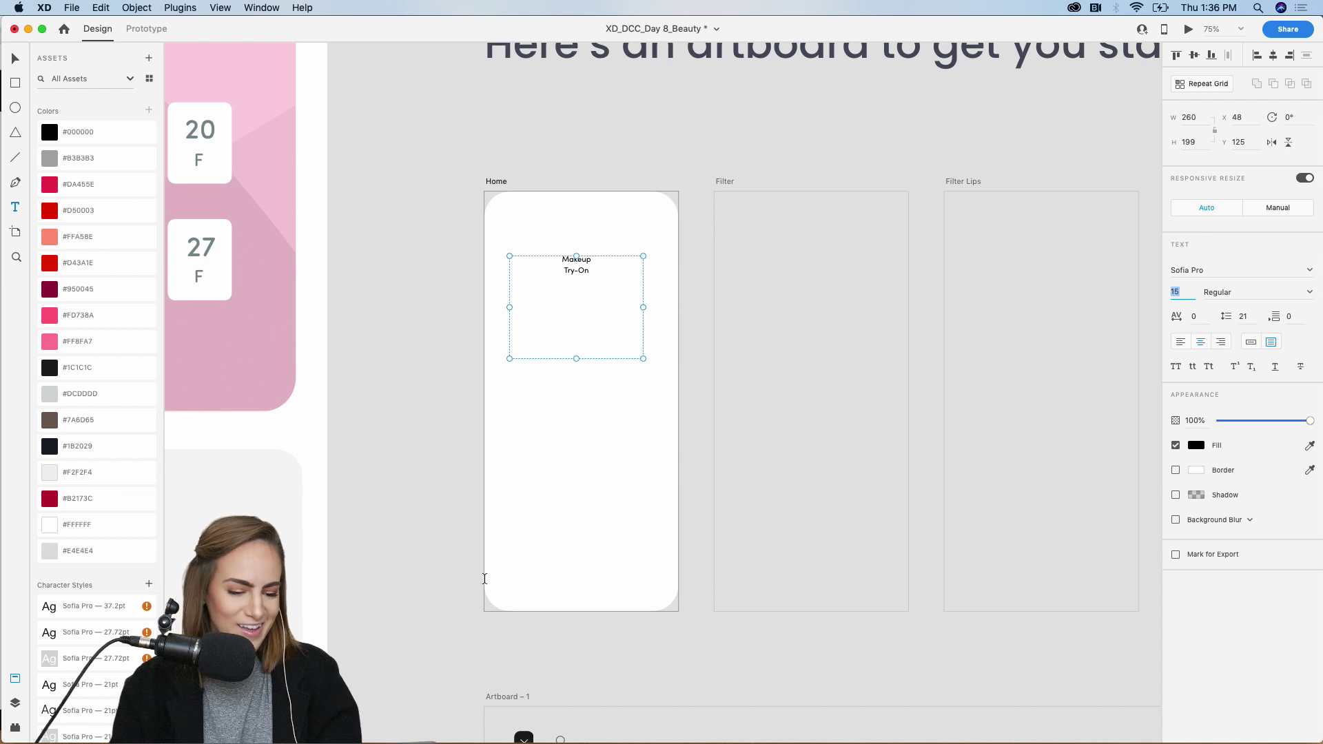
{"action": "left_click", "coordinate": [89, 607]}
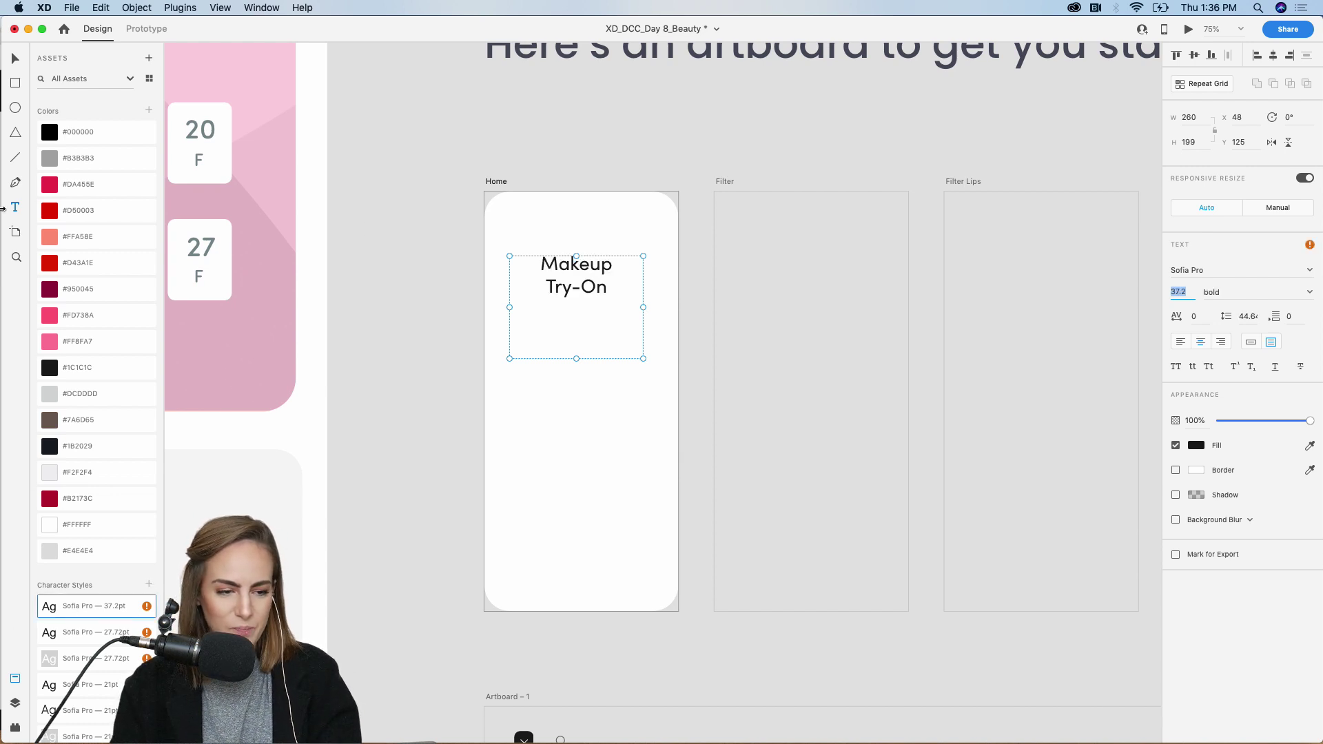
{"action": "left_click_drag", "start_coordinate": [596, 292], "coordinate": [601, 301]}
{"action": "left_click", "coordinate": [1250, 342]}
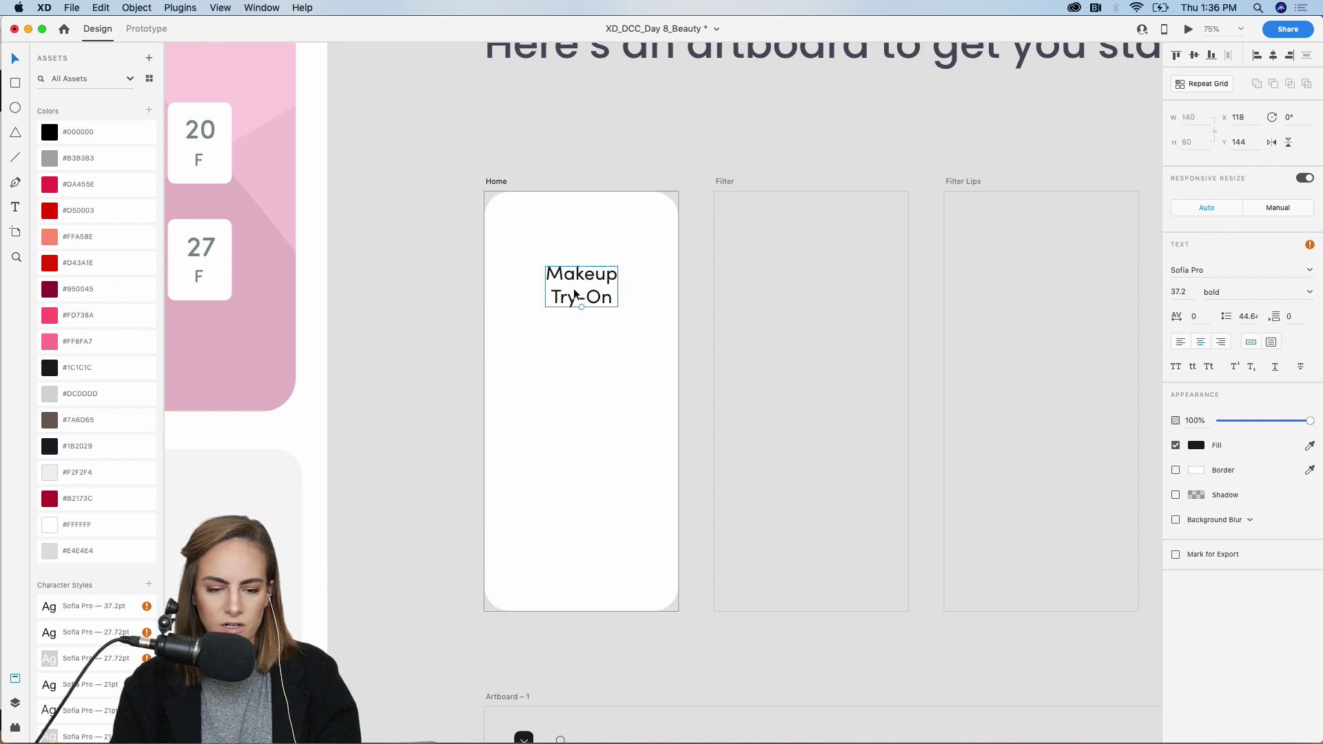
Duplicate the heading directly below itself and enter "Try on your favorite shades!" in the copy.
{"action": "left_click_drag", "start_coordinate": [586, 301], "coordinate": [585, 348]}
{"action": "double_click", "coordinate": [585, 348]}
{"action": "type", "text": "Try on yourfavorit"}
{"action": "key", "text": "BackSpace"}
{"action": "key", "text": "BackSpace"}
{"action": "key", "text": "BackSpace"}
{"action": "key", "text": "BackSpace"}
{"action": "key", "text": "BackSpace"}
{"action": "key", "text": "BackSpace"}
{"action": "key", "text": "BackSpace"}
{"action": "type", "text": "fav"}
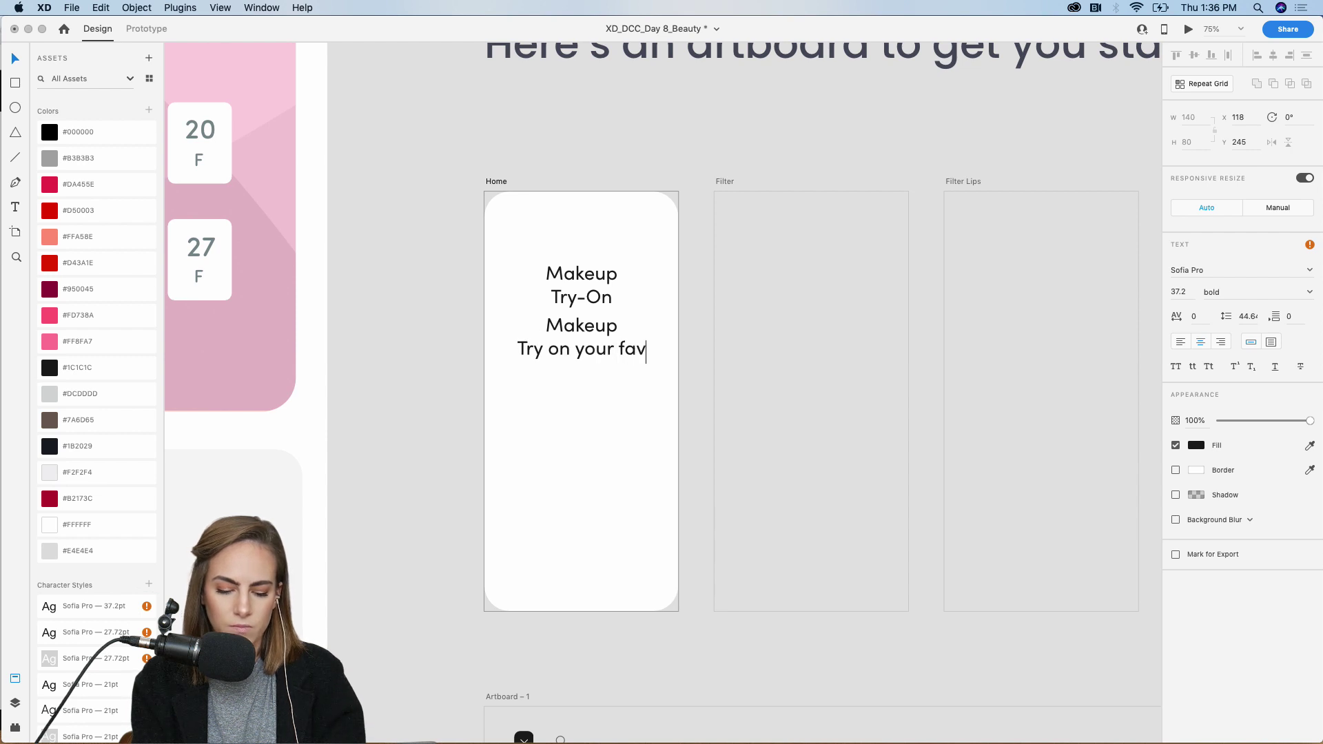
{"action": "type", "text": "orite shades!"}
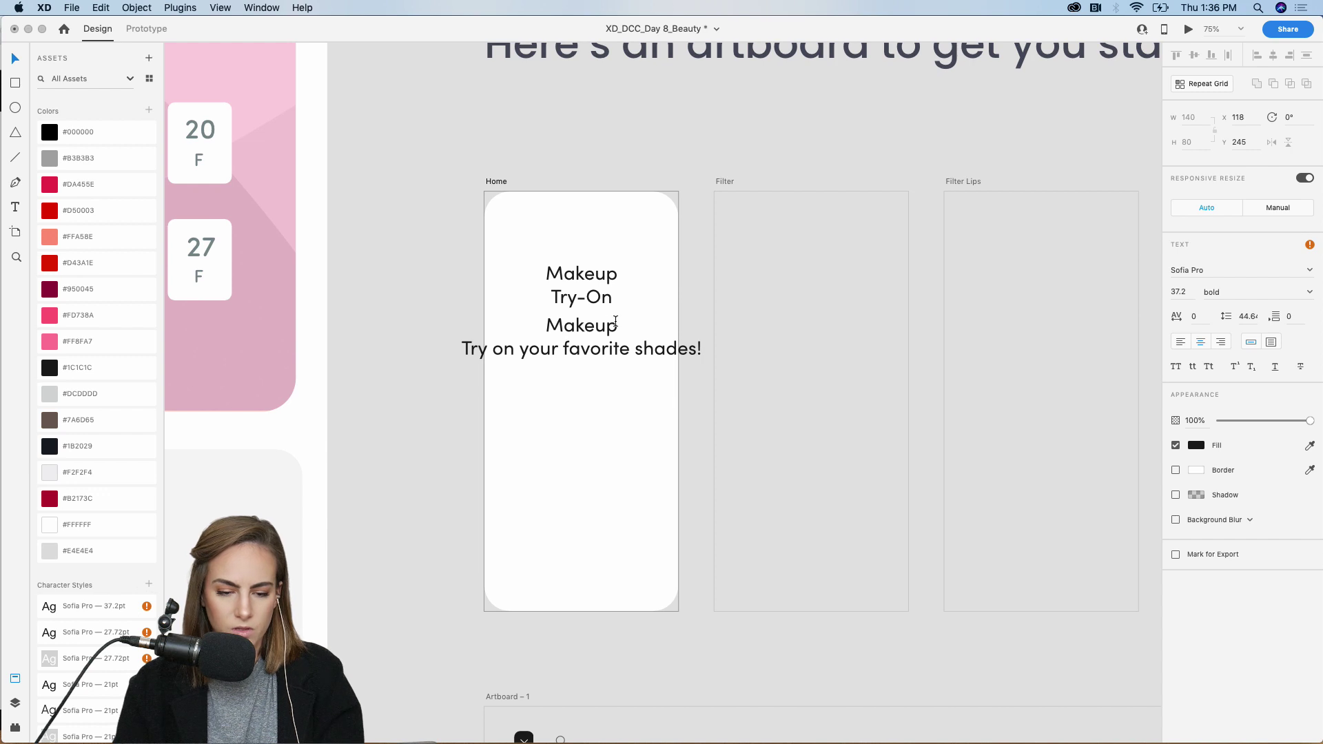
Remove the leftover "Makeup" line from the copied text so only "Try on your favorite shades!" remains.
{"action": "left_click_drag", "start_coordinate": [618, 326], "coordinate": [531, 320]}
{"action": "key", "text": "BackSpace"}
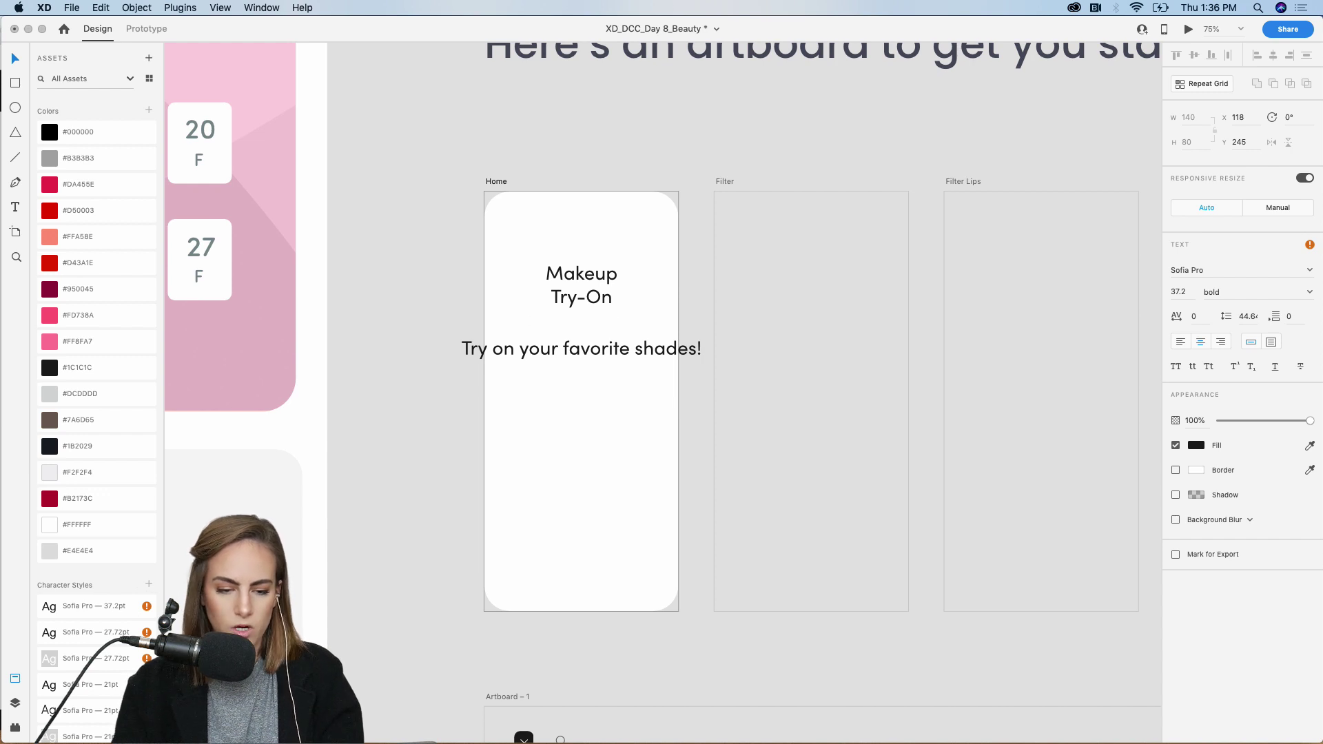
{"action": "left_click", "coordinate": [461, 346]}
{"action": "key", "text": "BackSpace"}
{"action": "key", "text": "Escape"}
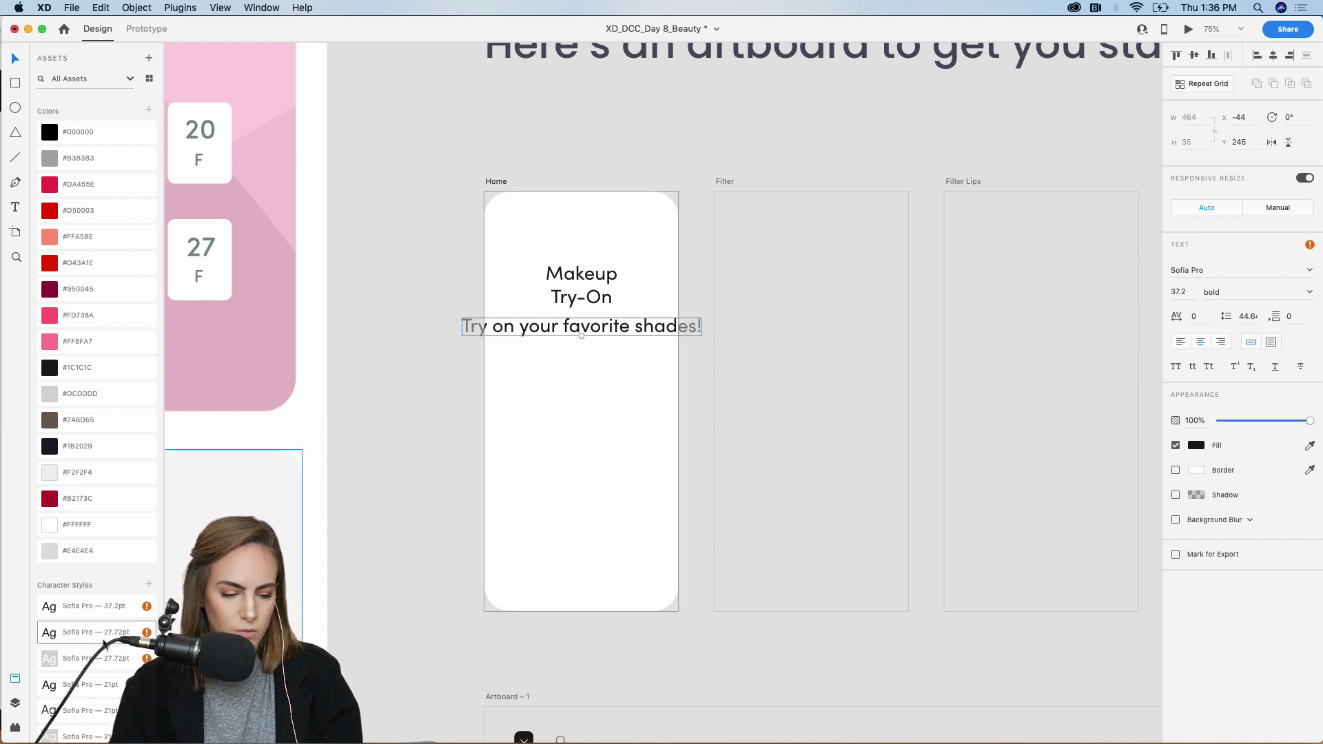
Apply the dark Sofia Pro 27.72pt character style to the tagline and set its font size to 20.
{"action": "scroll", "coordinate": [97, 641], "scroll_direction": "down", "scroll_amount": 5}
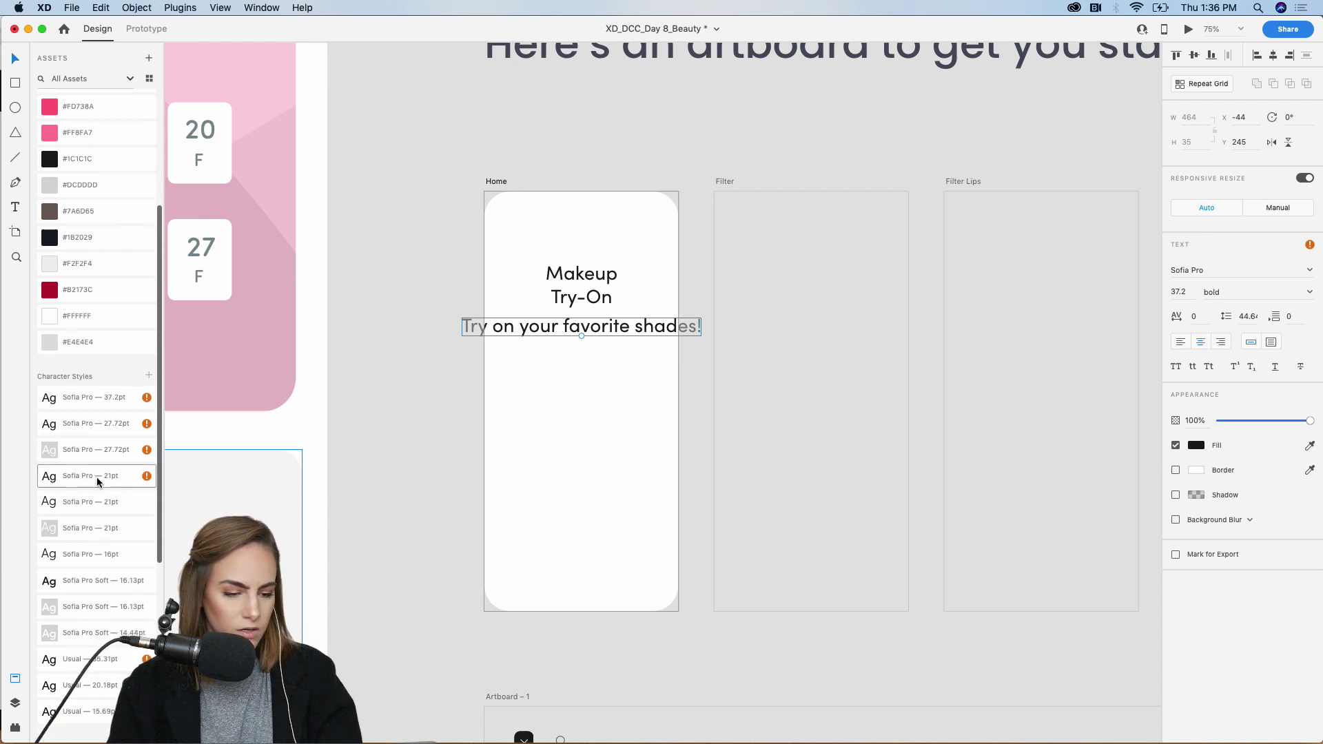
{"action": "left_click", "coordinate": [95, 425]}
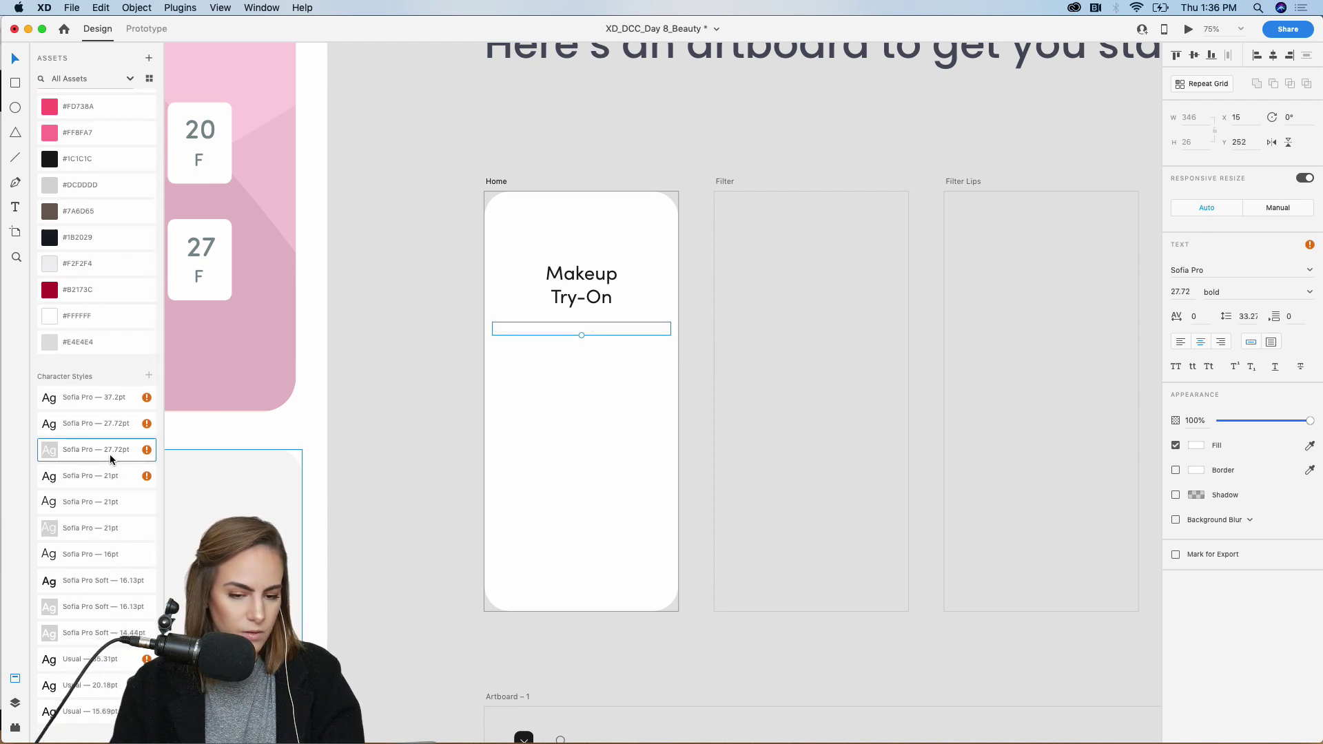
{"action": "left_click", "coordinate": [1180, 291]}
{"action": "type", "text": "15"}
{"action": "key", "text": "Return"}
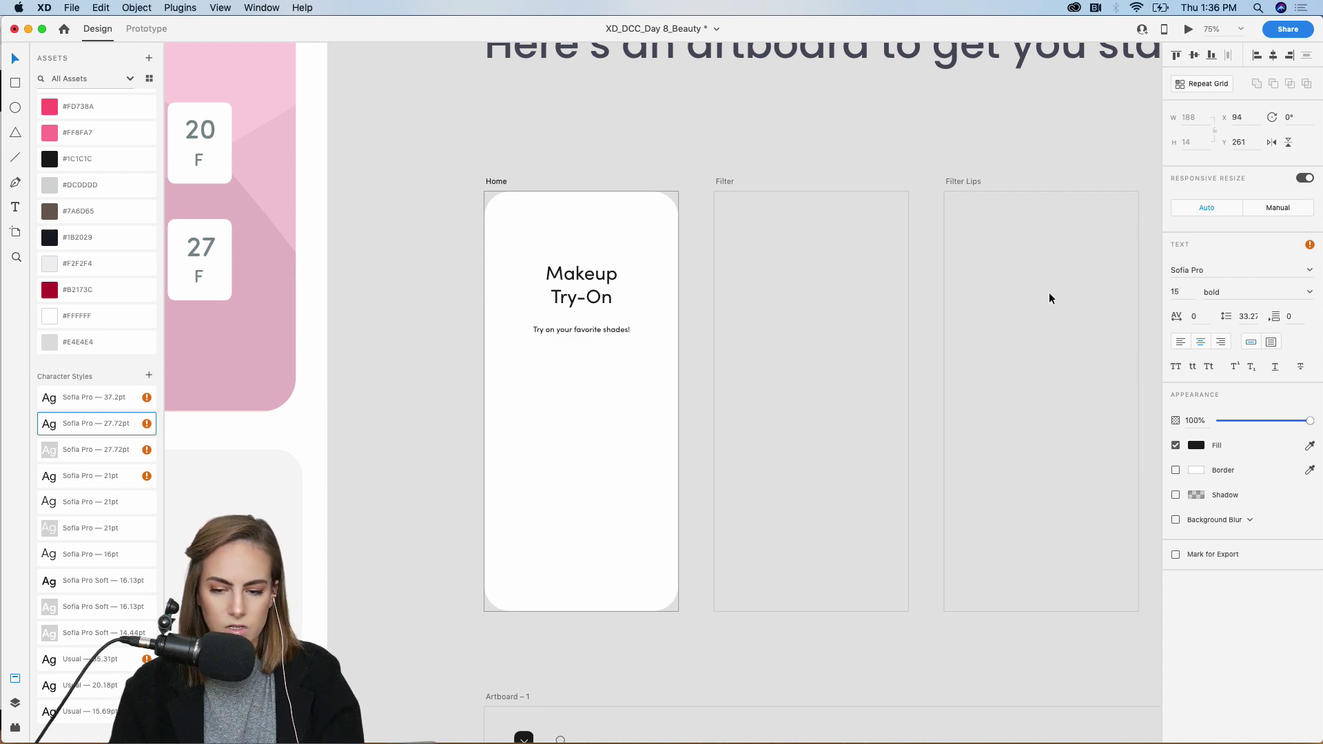
{"action": "type", "text": "20"}
{"action": "key", "text": "Return"}
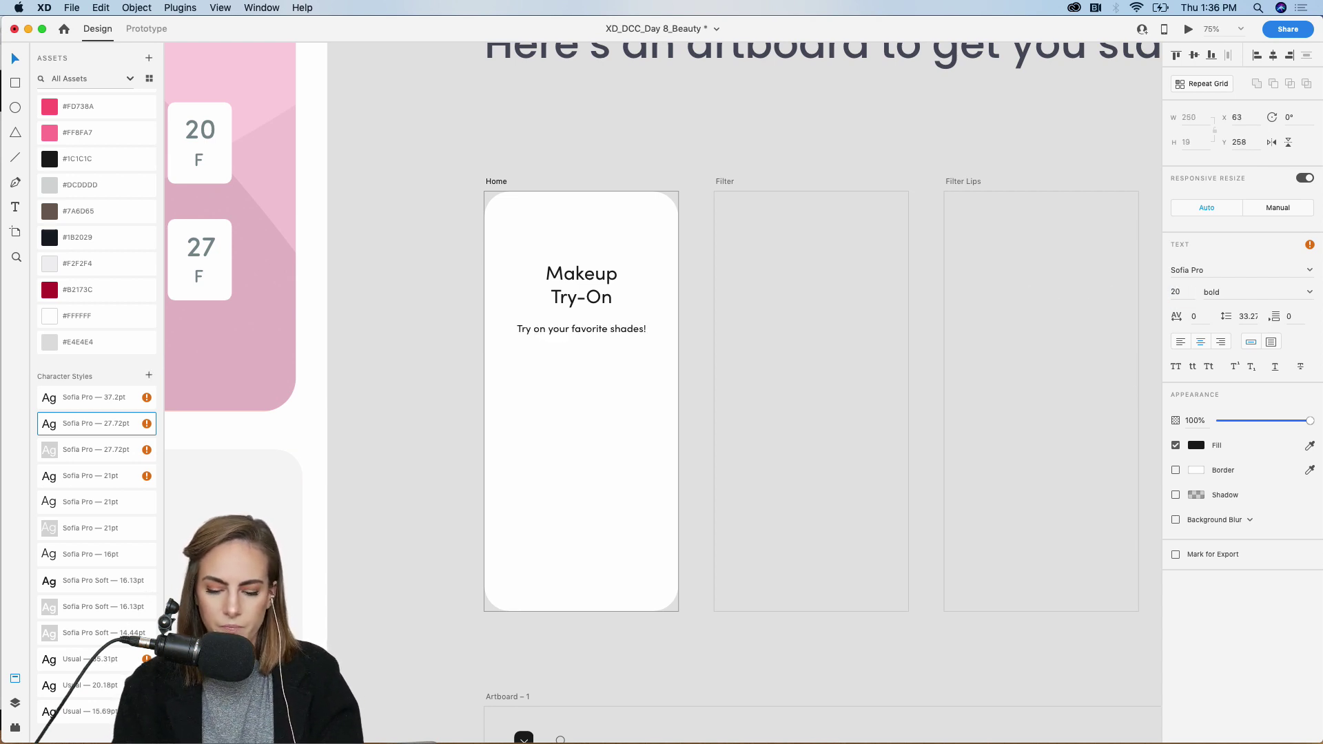
Set the tagline's font weight to Regular and lower its opacity to 65%.
{"action": "mouse_move", "coordinate": [1309, 420]}
{"action": "left_mouse_down"}
{"action": "mouse_move", "coordinate": [1270, 422]}
{"action": "mouse_move", "coordinate": [1309, 421]}
{"action": "left_mouse_up"}
{"action": "left_click", "coordinate": [1307, 295]}
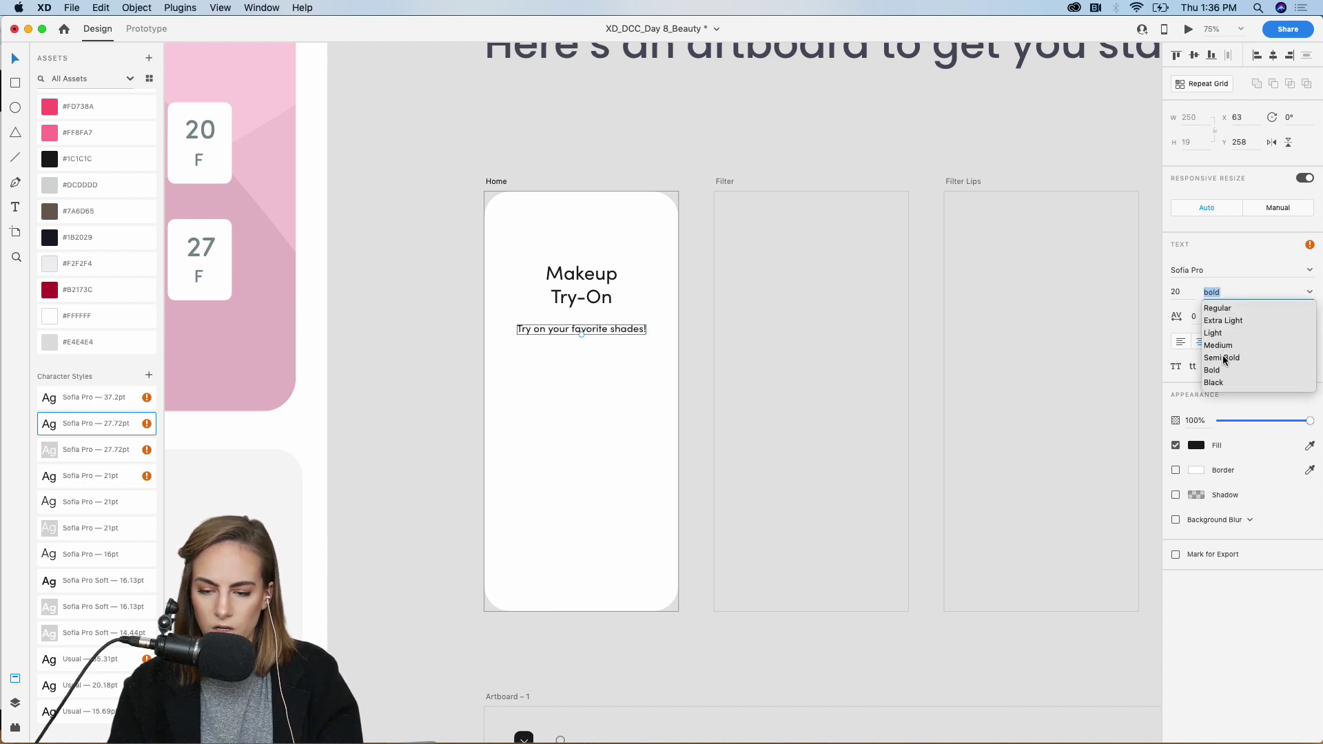
{"action": "left_click", "coordinate": [1219, 309]}
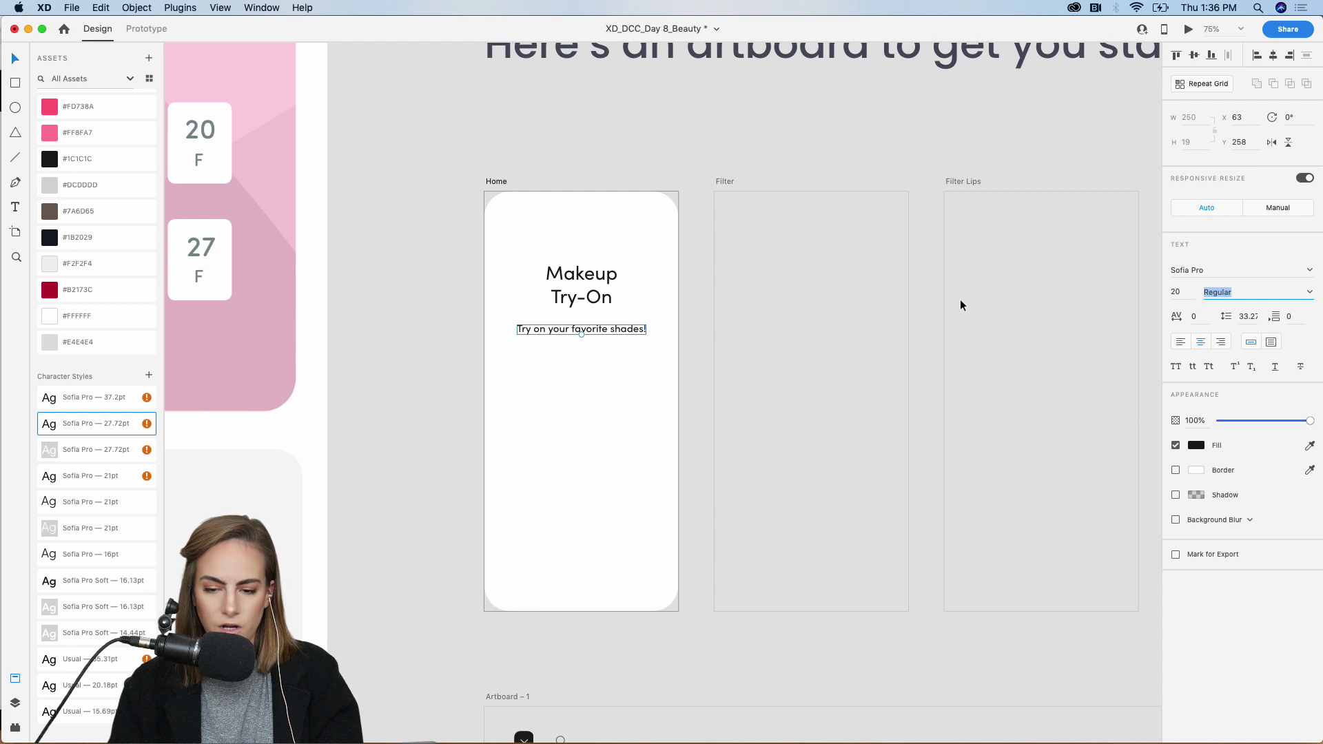
{"action": "left_click_drag", "start_coordinate": [1309, 421], "coordinate": [1274, 424]}
{"action": "left_click", "coordinate": [461, 357]}
Copy the lipstick and lips picture from Artboard – 1 onto the Home artboard and place it below the tagline.
{"action": "scroll", "coordinate": [453, 361], "scroll_direction": "down", "scroll_amount": 3}
{"action": "scroll", "coordinate": [453, 366], "scroll_direction": "down", "scroll_amount": 5}
{"action": "left_click", "coordinate": [605, 472]}
{"action": "key", "text": "super+c"}
{"action": "scroll", "coordinate": [606, 475], "scroll_direction": "up", "scroll_amount": 3}
{"action": "scroll", "coordinate": [606, 473], "scroll_direction": "up", "scroll_amount": 5}
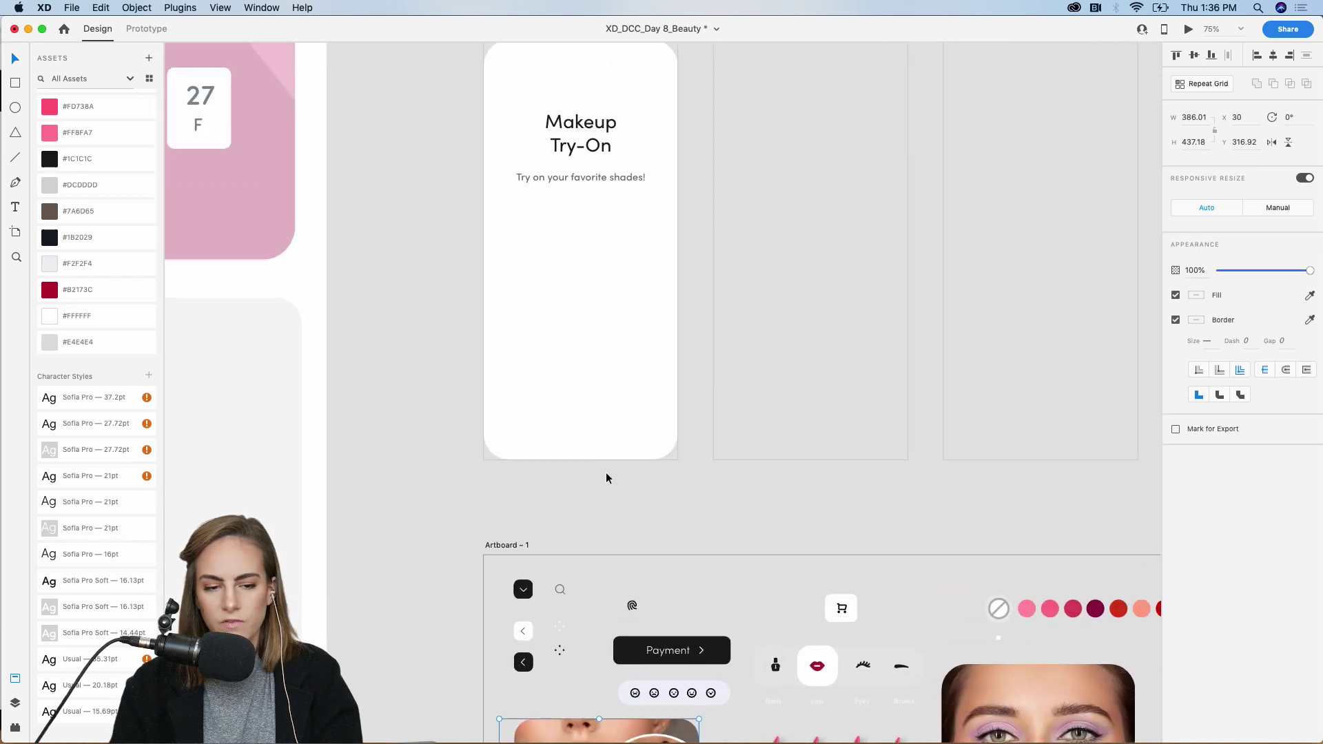
{"action": "left_click", "coordinate": [618, 348]}
{"action": "scroll", "coordinate": [617, 352], "scroll_direction": "up", "scroll_amount": 2}
{"action": "key", "text": "super+v"}
{"action": "left_click_drag", "start_coordinate": [618, 349], "coordinate": [588, 333]}
{"action": "left_click", "coordinate": [466, 412]}
Copy the dark down-arrow button from Artboard – 1 and place it near the lower edge of the Home artboard.
{"action": "scroll", "coordinate": [466, 413], "scroll_direction": "down", "scroll_amount": 5}
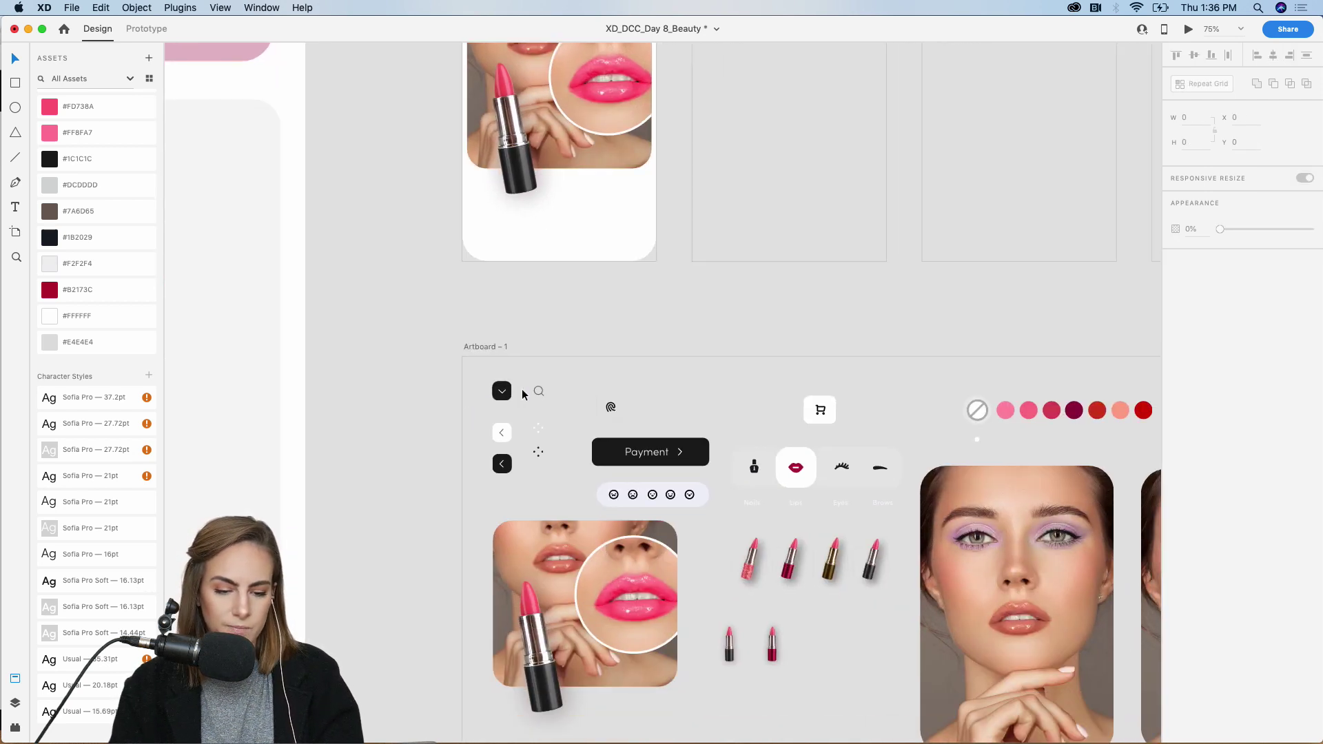
{"action": "left_click", "coordinate": [501, 396]}
{"action": "scroll", "coordinate": [507, 319], "scroll_direction": "up", "scroll_amount": 3}
{"action": "key", "text": "z"}
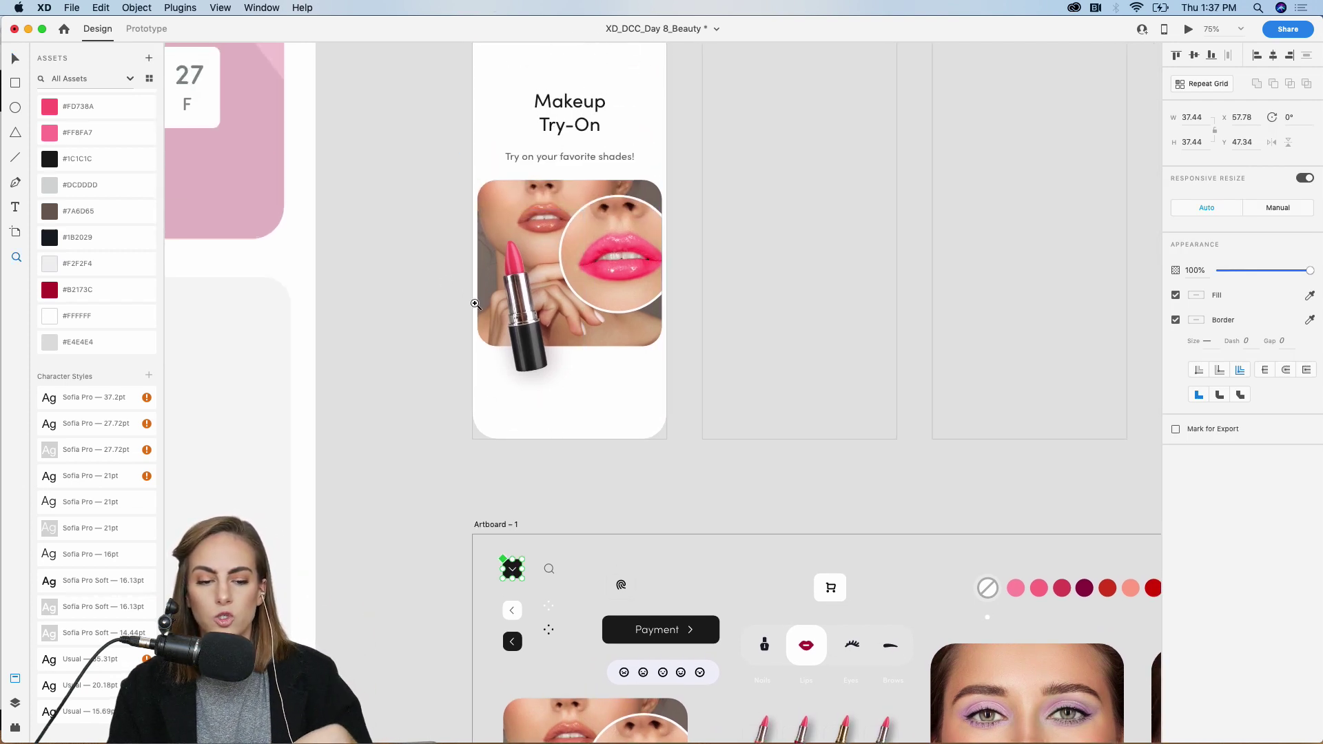
{"action": "left_click_drag", "start_coordinate": [440, 370], "coordinate": [676, 481]}
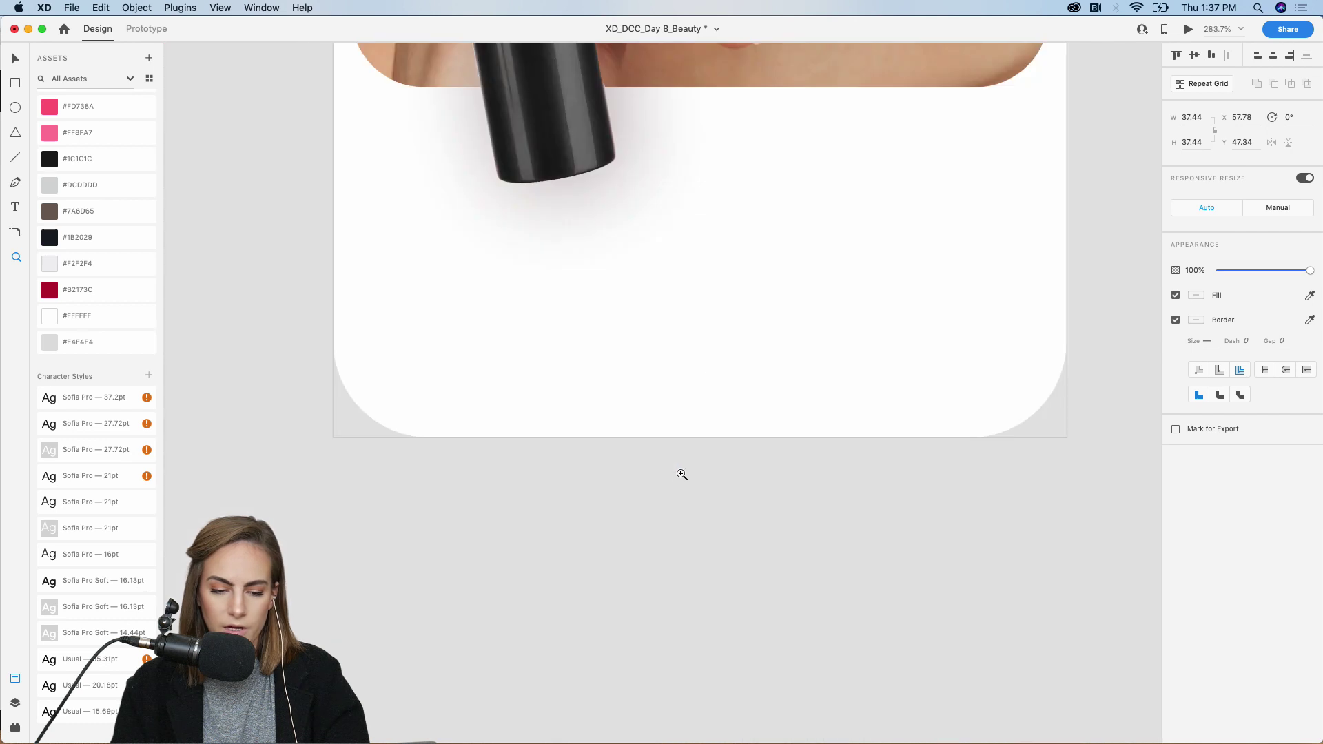
{"action": "key", "text": "super+v"}
{"action": "left_click_drag", "start_coordinate": [678, 396], "coordinate": [865, 347]}
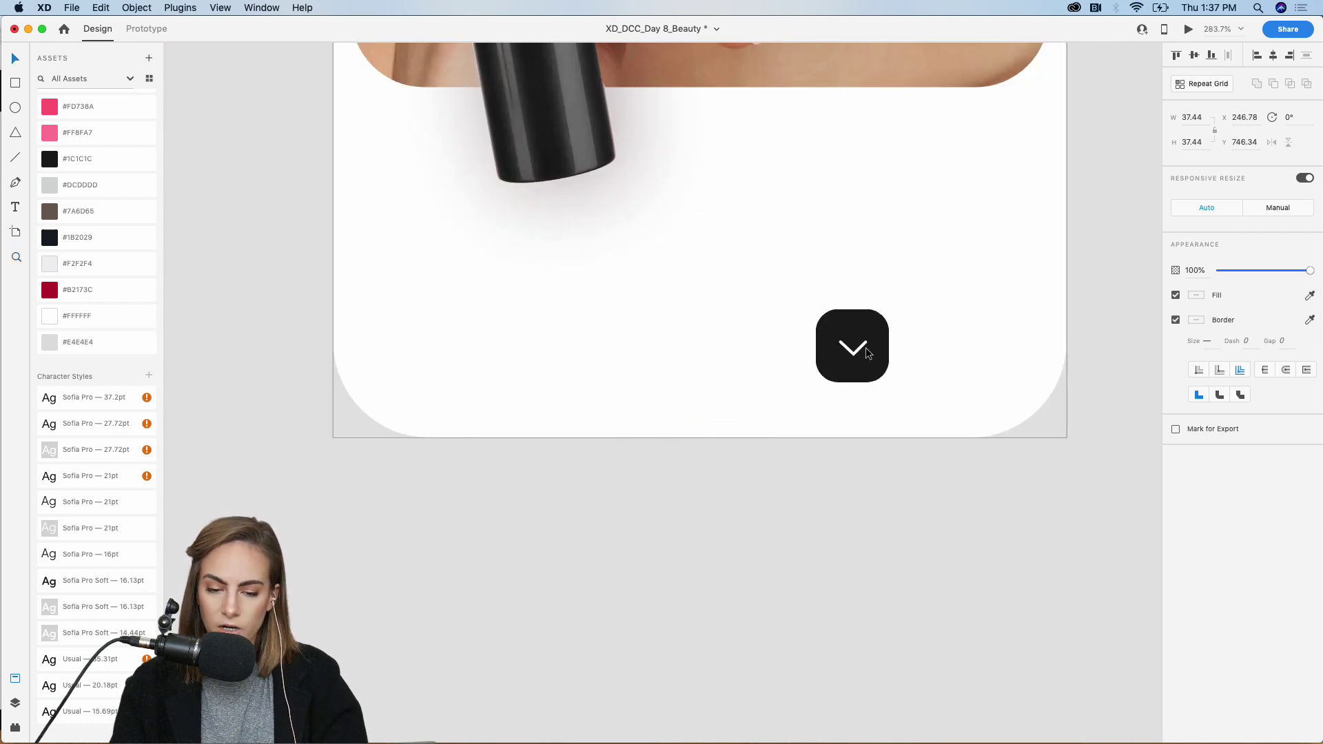
Duplicate the tagline to the foot of Home, level with the arrow button, and change its text to "Let's get started".
{"action": "key", "text": "super+1"}
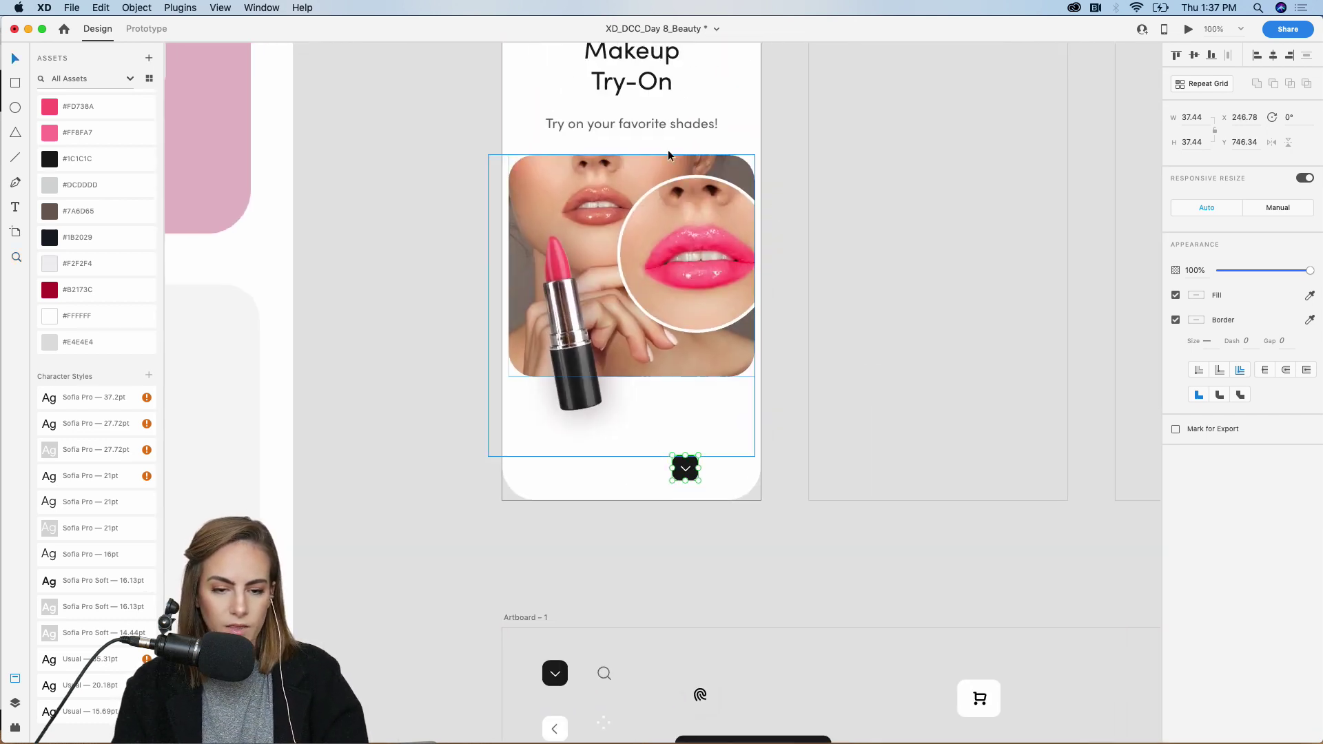
{"action": "double_click", "coordinate": [647, 125]}
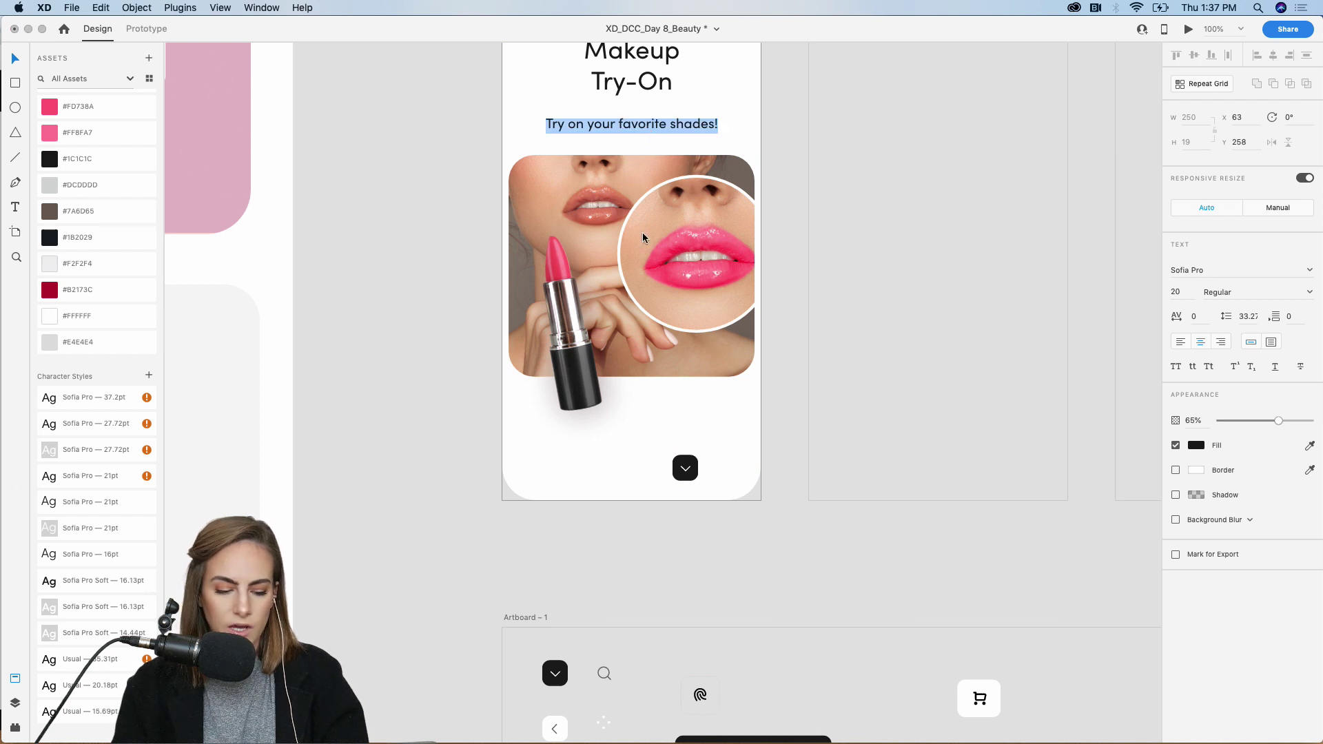
{"action": "left_click", "coordinate": [642, 237]}
{"action": "left_click", "coordinate": [662, 126]}
{"action": "left_click_drag", "start_coordinate": [661, 127], "coordinate": [655, 469]}
{"action": "double_click", "coordinate": [655, 466]}
{"action": "type", "text": "Let's"}
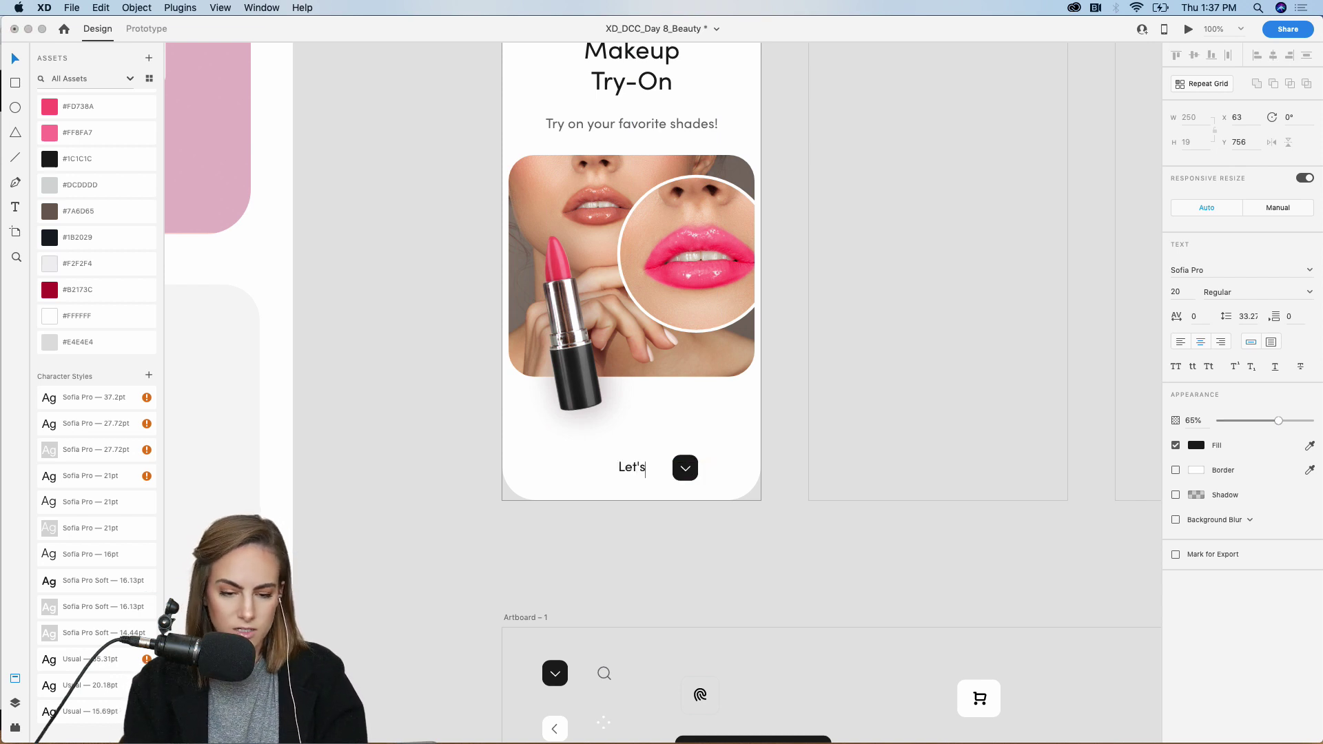
{"action": "type", "text": " get started"}
{"action": "key", "text": "Escape"}
Position the "Let's get started" text and the down-arrow button side by side at the foot of Home.
{"action": "left_click_drag", "start_coordinate": [652, 466], "coordinate": [689, 468]}
{"action": "left_click", "coordinate": [682, 468], "text": "shift"}
{"action": "left_click", "coordinate": [656, 550]}
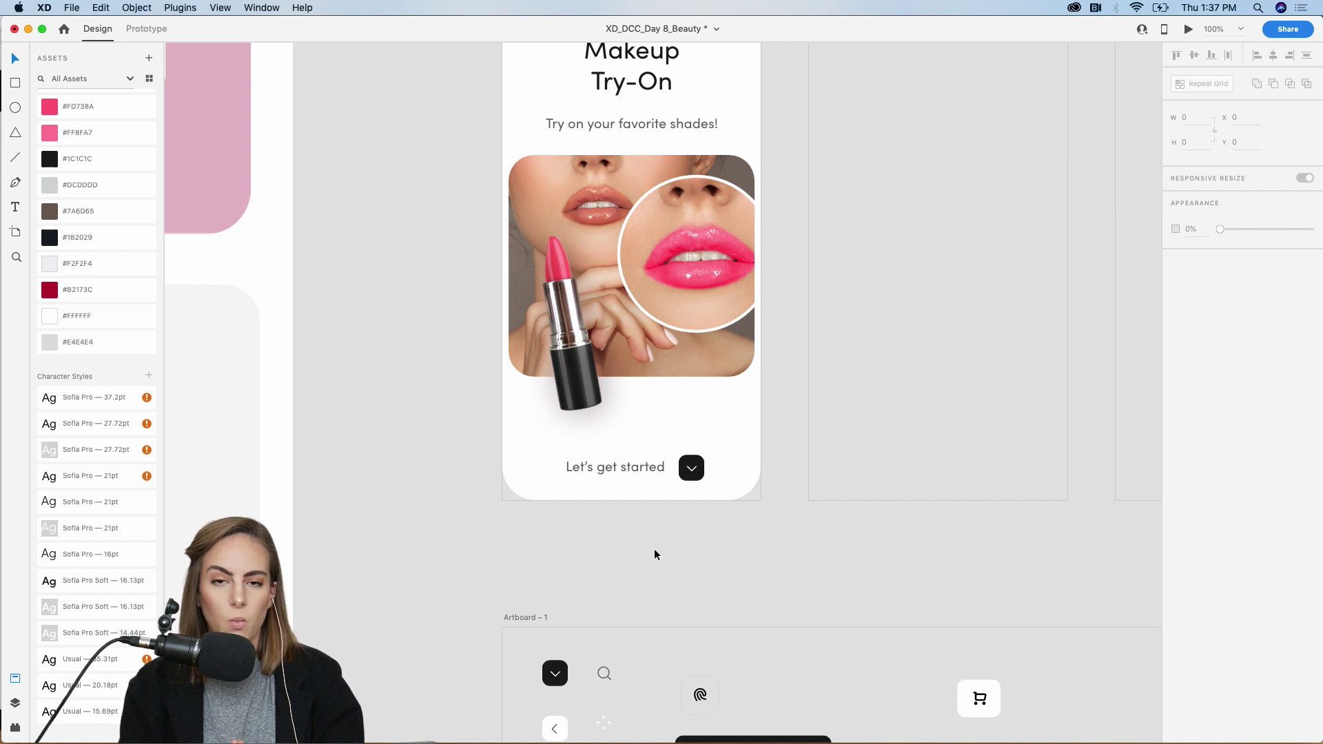
{"action": "scroll", "coordinate": [655, 551], "scroll_direction": "up", "scroll_amount": 3}
{"action": "scroll", "coordinate": [654, 551], "scroll_direction": "right", "scroll_amount": 3}
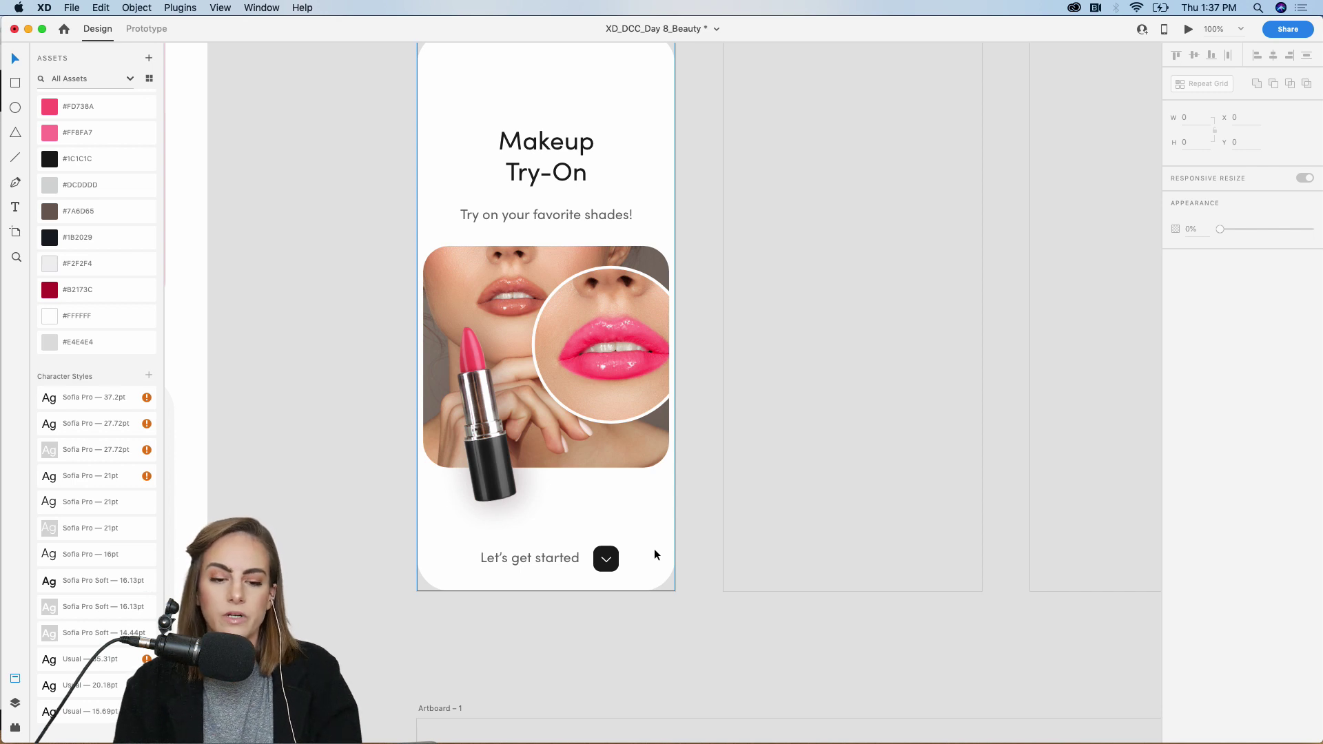
{"action": "scroll", "coordinate": [655, 549], "scroll_direction": "down", "scroll_amount": 3}
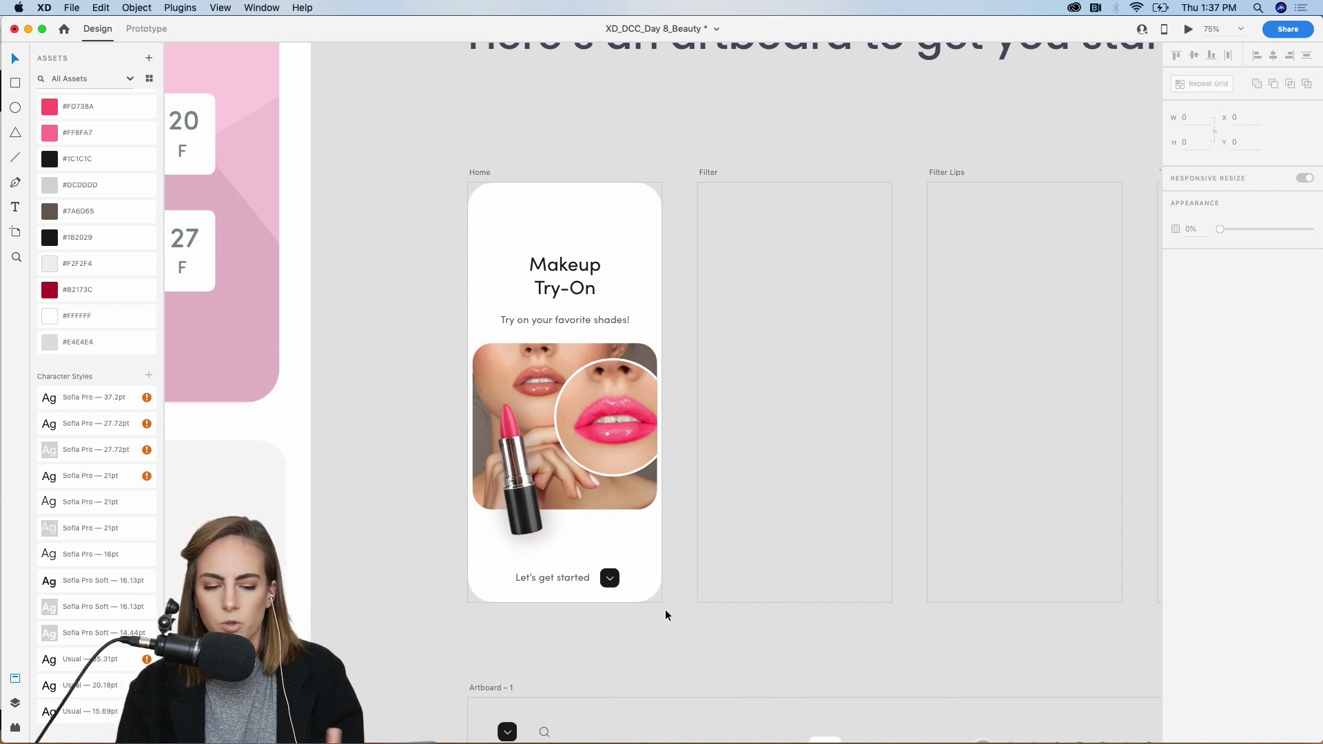
{"action": "left_click_drag", "start_coordinate": [668, 631], "coordinate": [464, 205]}
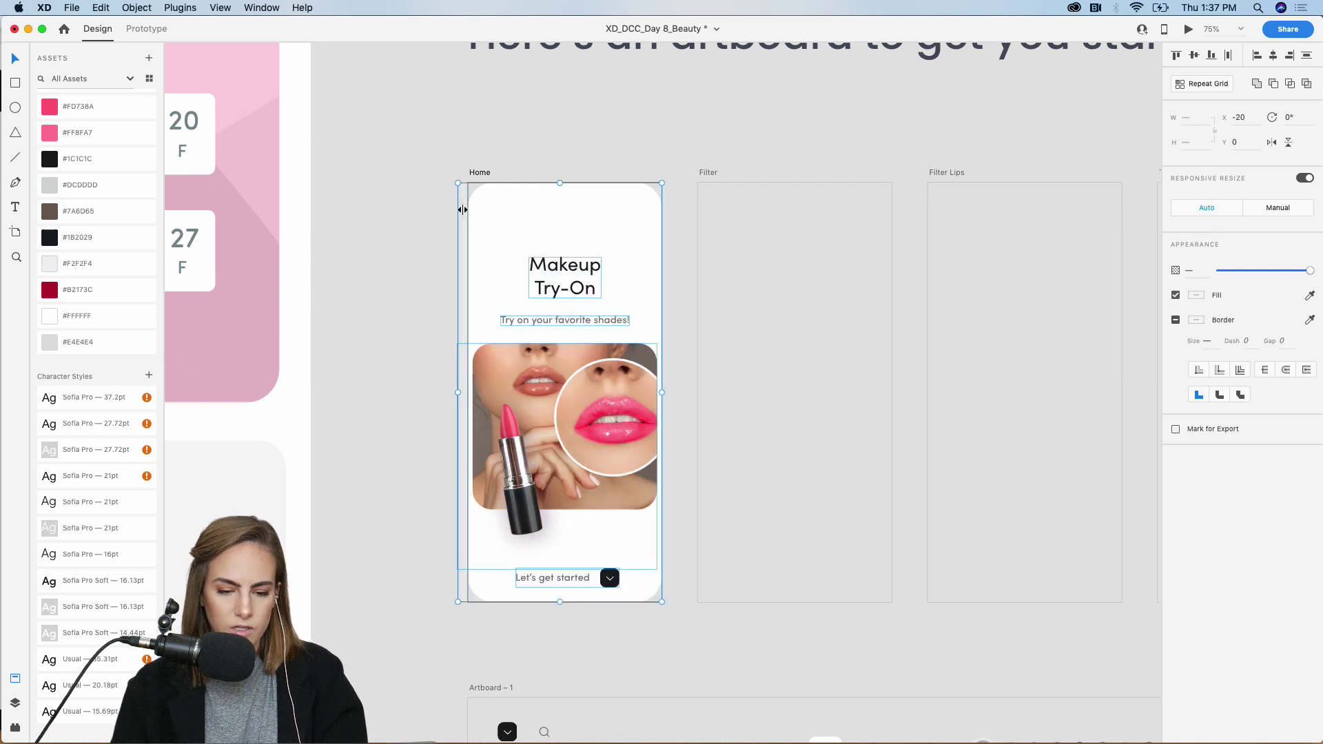
{"action": "scroll", "coordinate": [464, 206], "scroll_direction": "right", "scroll_amount": 3}
Cover the Filter artboard with a 375 by 812 rectangle filled with the saved color #B2173C.
{"action": "left_click", "coordinate": [694, 223]}
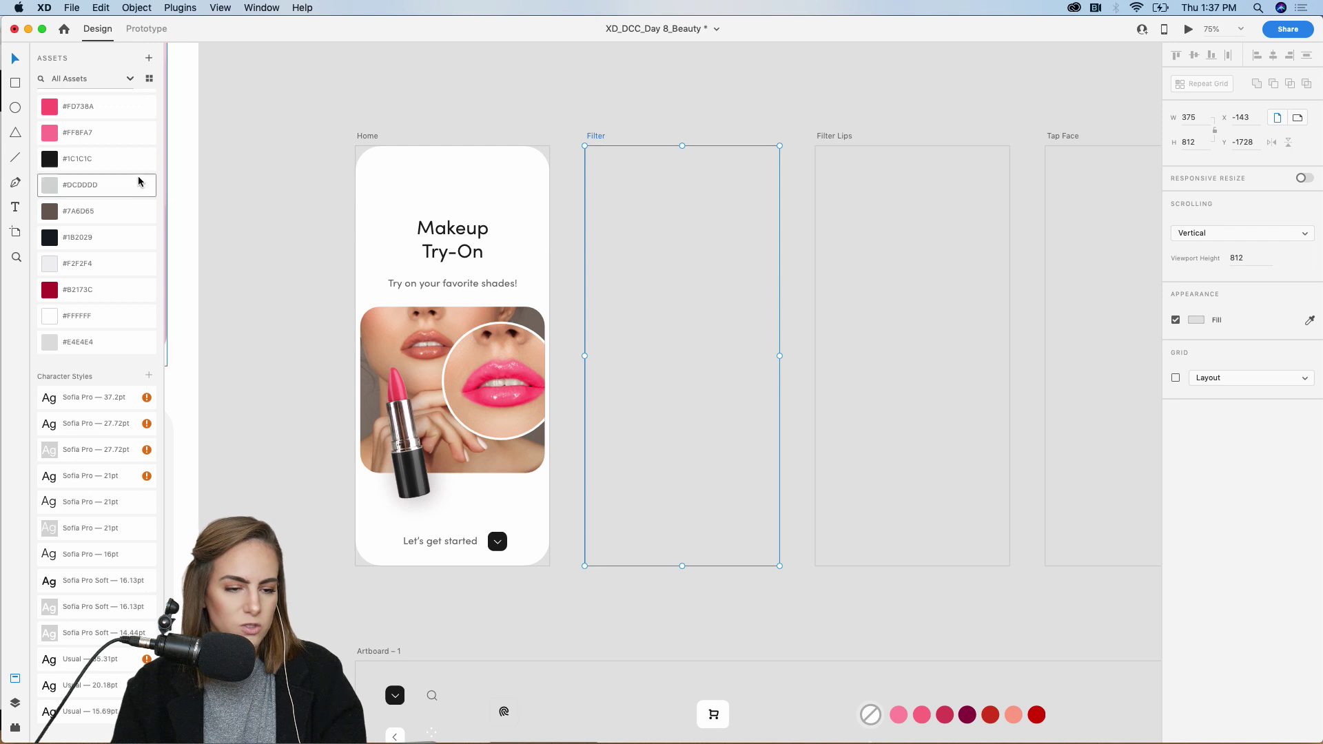
{"action": "left_click", "coordinate": [15, 82]}
{"action": "mouse_move", "coordinate": [587, 148]}
{"action": "left_mouse_down"}
{"action": "mouse_move", "coordinate": [676, 392]}
{"action": "mouse_move", "coordinate": [779, 569]}
{"action": "left_mouse_up"}
{"action": "left_click_drag", "start_coordinate": [684, 569], "coordinate": [685, 567]}
{"action": "left_click_drag", "start_coordinate": [589, 148], "coordinate": [585, 145]}
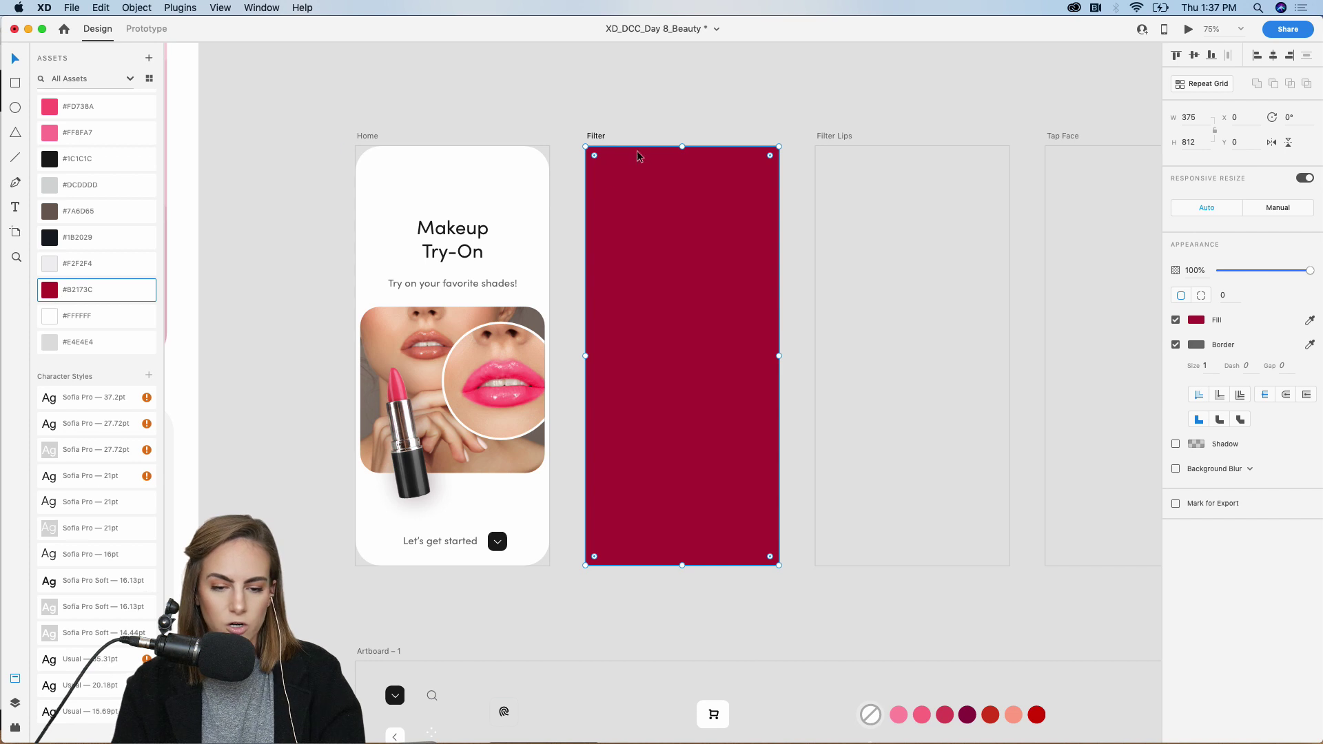
Round the corners of the crimson rectangle on Filter to a radius of 47 and remove its border.
{"action": "left_click_drag", "start_coordinate": [597, 159], "coordinate": [609, 171]}
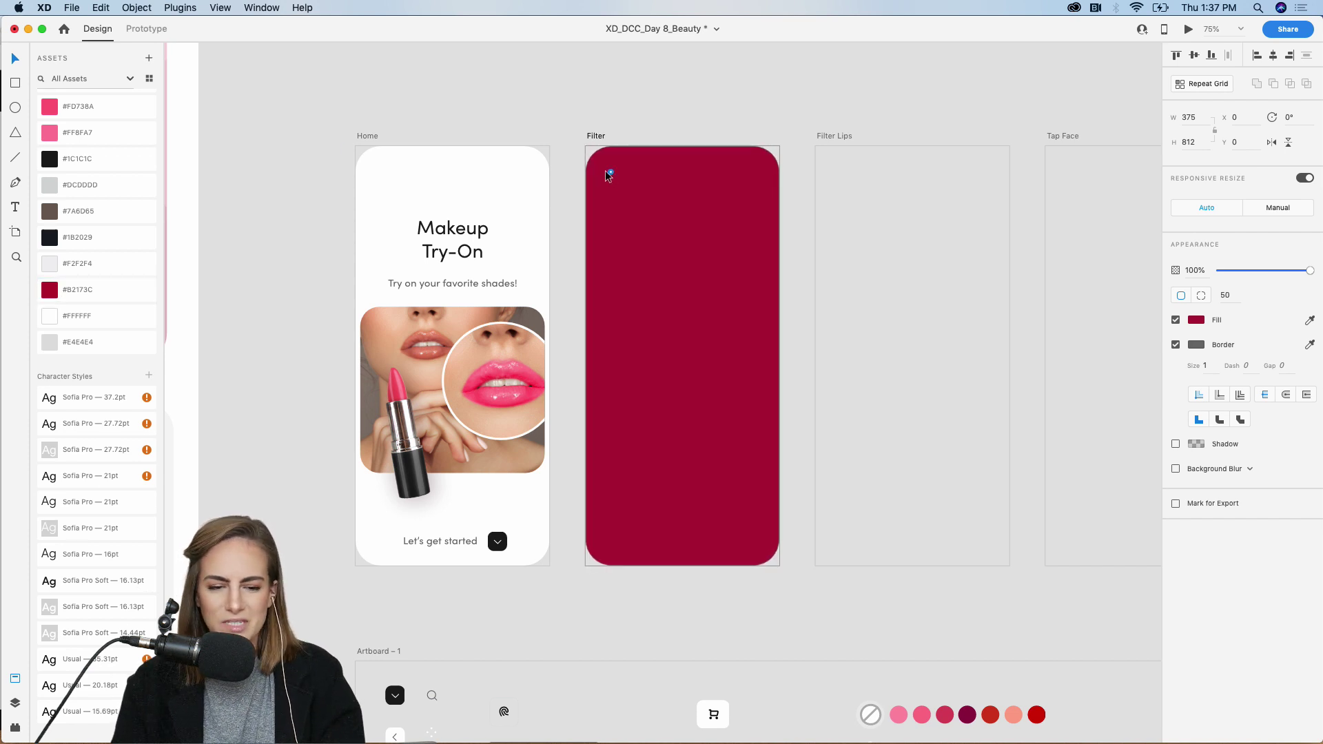
{"action": "left_click", "coordinate": [1176, 345]}
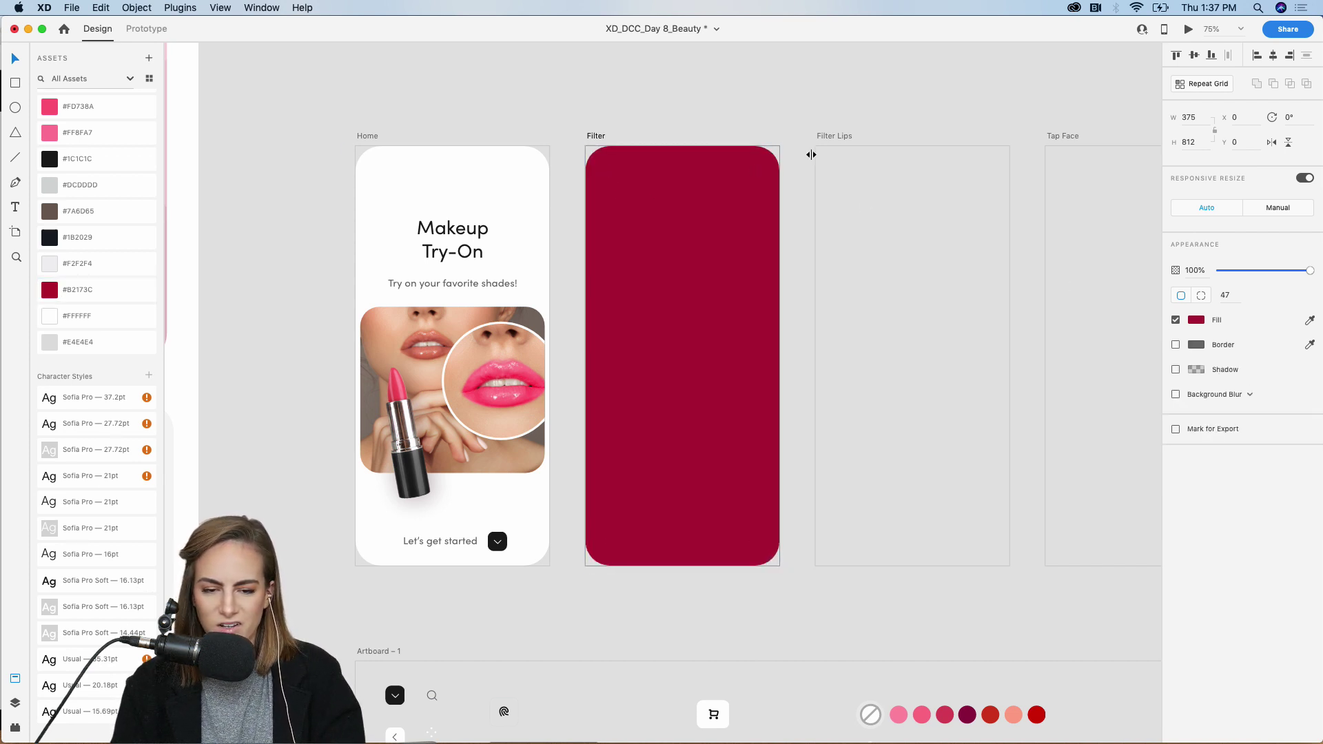
Copy the Nails, Lips, Eyes and Brows category bar from Artboard – 1 and place it near the upper edge of Filter.
{"action": "scroll", "coordinate": [729, 427], "scroll_direction": "down", "scroll_amount": 10}
{"action": "left_click", "coordinate": [682, 407]}
{"action": "key", "text": "cmd+c"}
{"action": "scroll", "coordinate": [681, 403], "scroll_direction": "up", "scroll_amount": 10}
{"action": "key", "text": "cmd+v"}
{"action": "left_click_drag", "start_coordinate": [642, 362], "coordinate": [641, 218]}
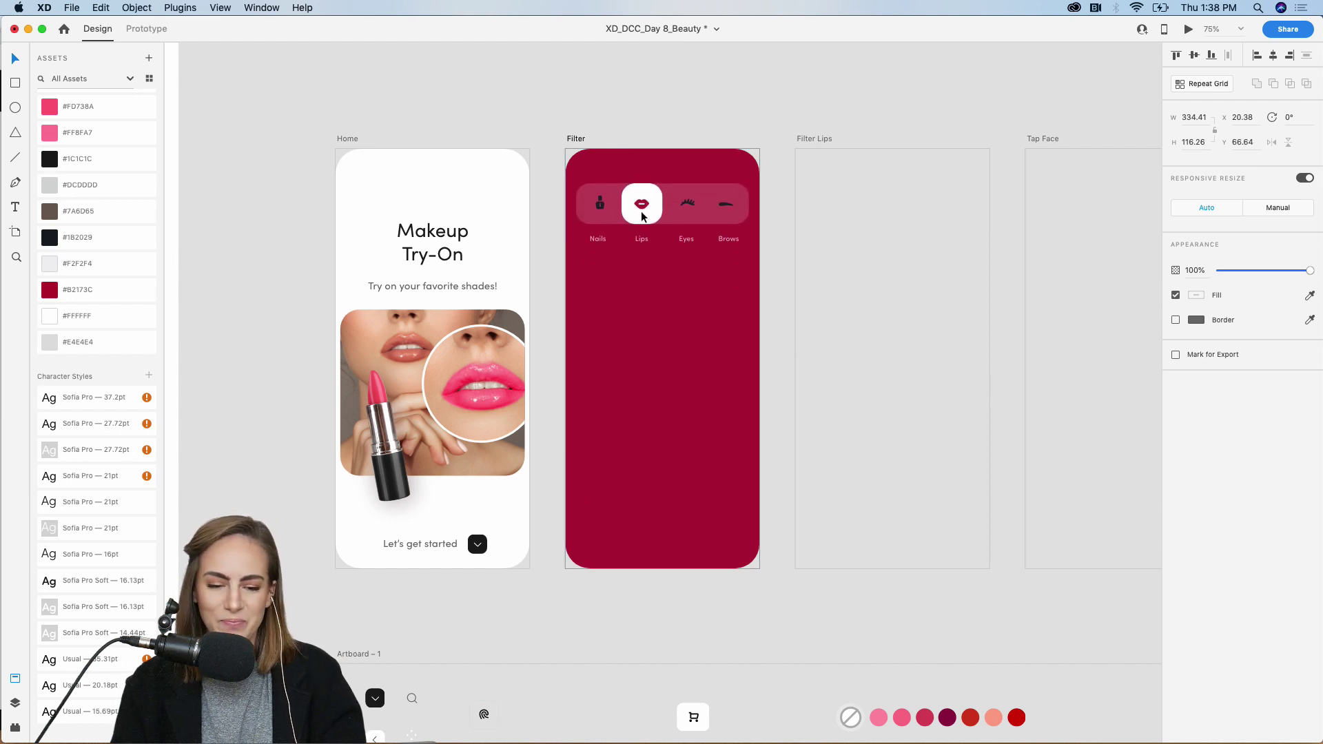
{"action": "left_click", "coordinate": [747, 131]}
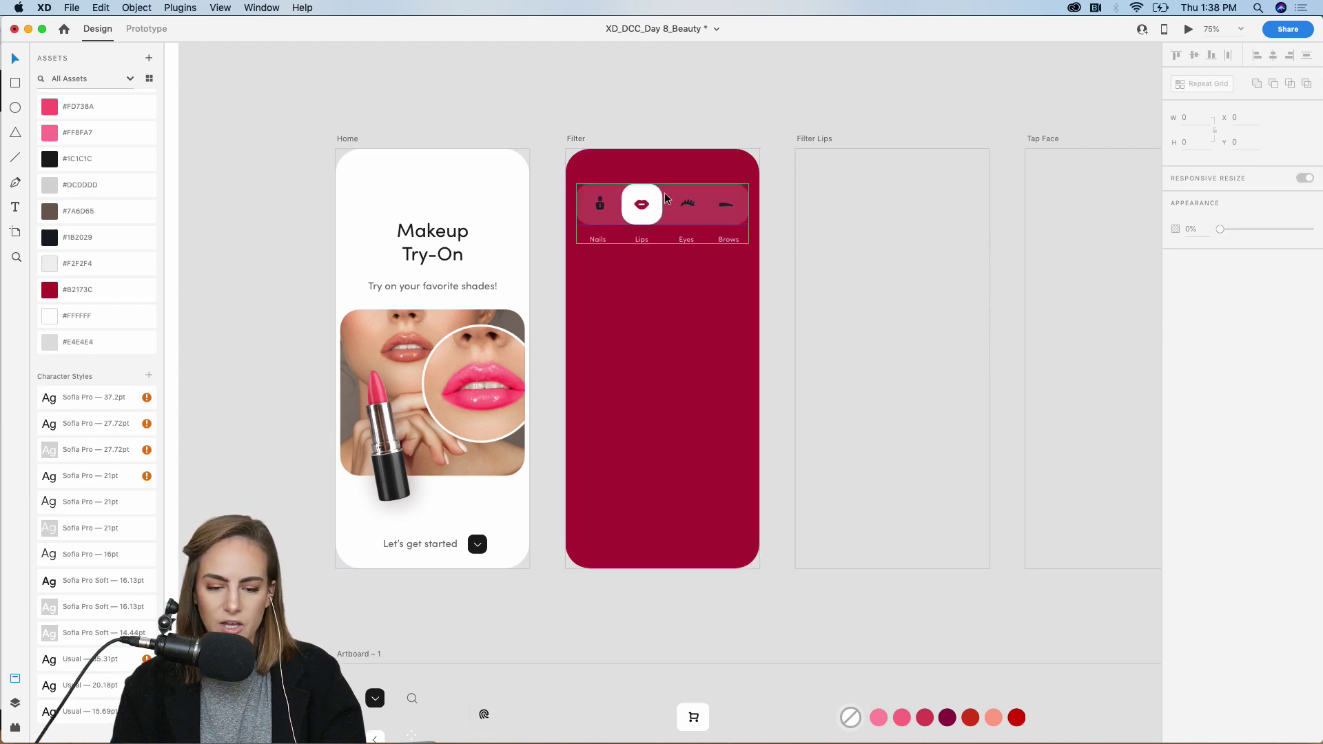
Move the white highlight tile in the category bar from Lips to Nails and shift the nail polish icon slightly left over it.
{"action": "scroll", "coordinate": [664, 193], "scroll_direction": "up", "scroll_amount": 6}
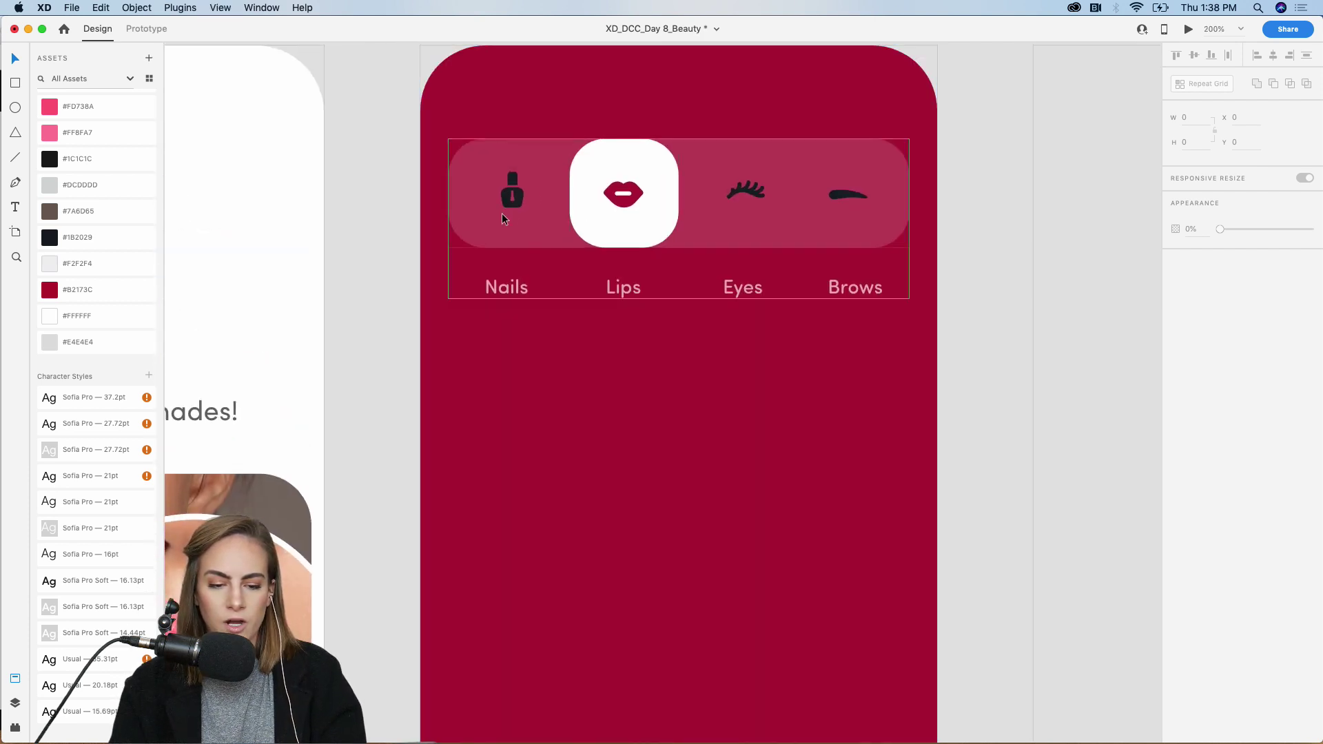
{"action": "key", "text": "super+minus"}
{"action": "key", "text": "super+minus"}
{"action": "key", "text": "super+plus"}
{"action": "key", "text": "super+plus"}
{"action": "key", "text": "super+plus"}
{"action": "key", "text": "super+plus"}
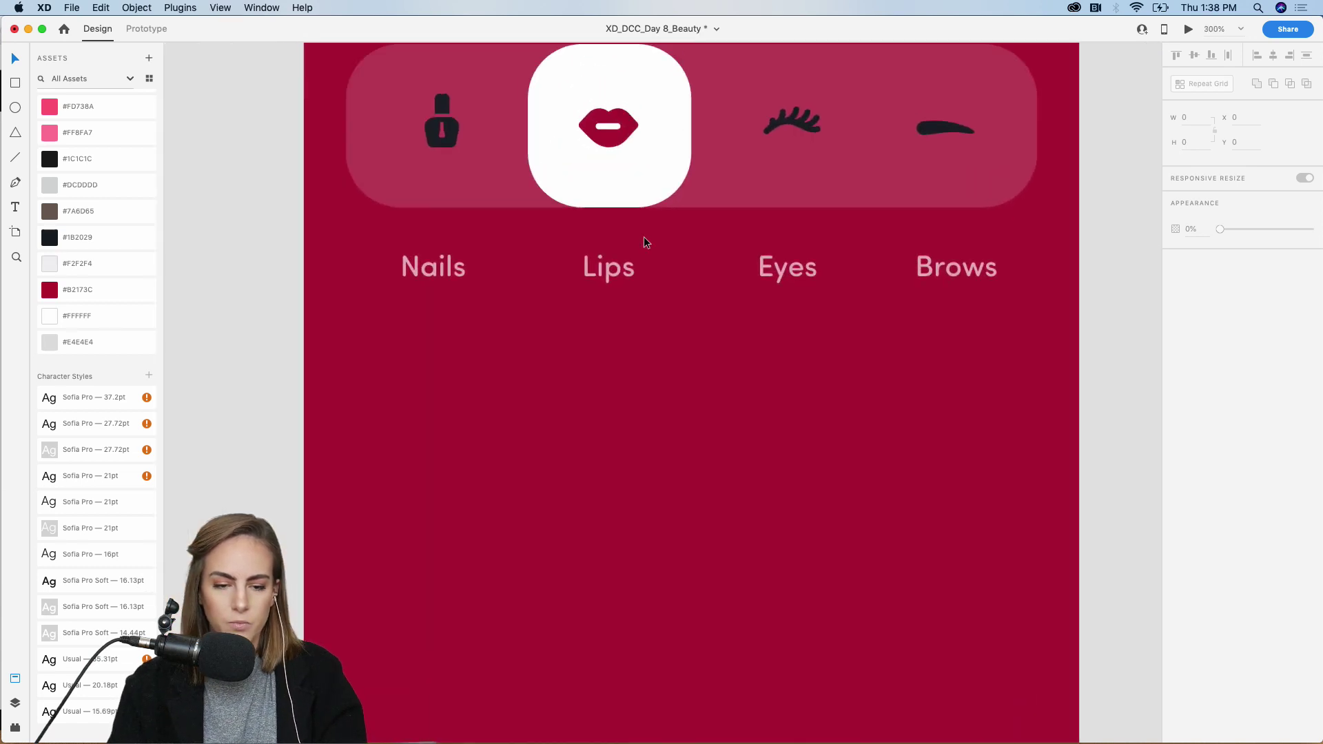
{"action": "left_click", "coordinate": [687, 270]}
{"action": "double_click", "coordinate": [688, 271]}
{"action": "left_click_drag", "start_coordinate": [688, 270], "coordinate": [494, 268]}
{"action": "left_click", "coordinate": [452, 228]}
{"action": "left_click_drag", "start_coordinate": [452, 228], "coordinate": [444, 227]}
Recolor the Nails icon with crimson sampled from the Lips icon, and the Lips icon with the dark color sampled from Brows.
{"action": "left_click", "coordinate": [1310, 344]}
{"action": "left_click", "coordinate": [641, 220]}
{"action": "left_click", "coordinate": [640, 220]}
{"action": "left_click", "coordinate": [1310, 345]}
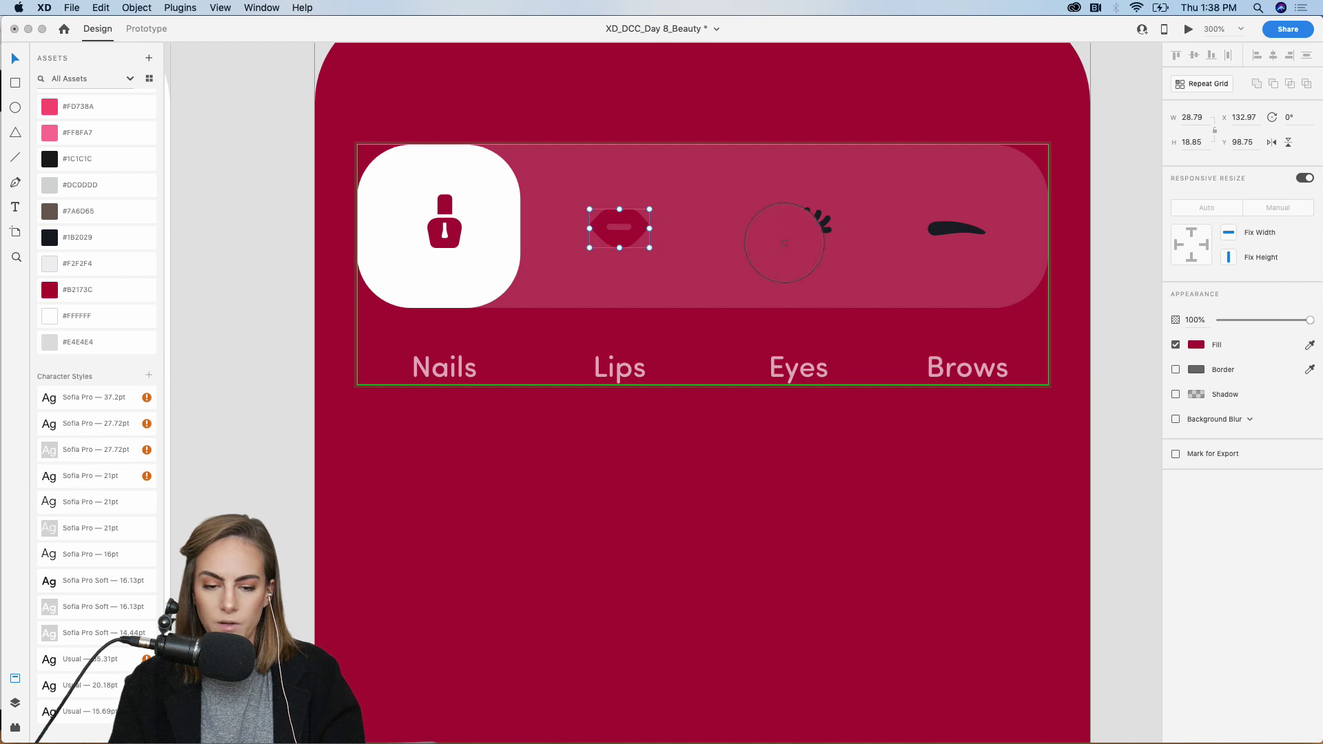
{"action": "left_click", "coordinate": [951, 229]}
Move the category bar down on the Filter artboard to Y 98.64.
{"action": "key", "text": "super+1"}
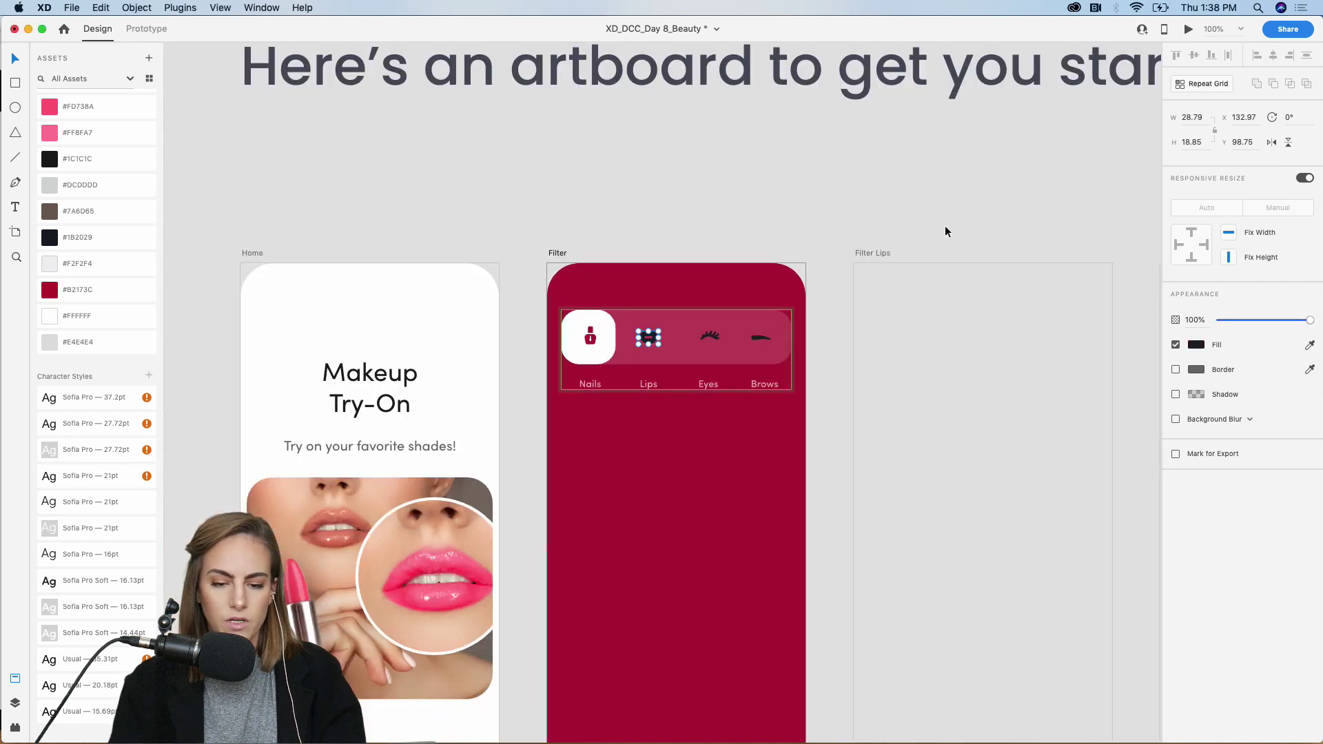
{"action": "left_click", "coordinate": [684, 332]}
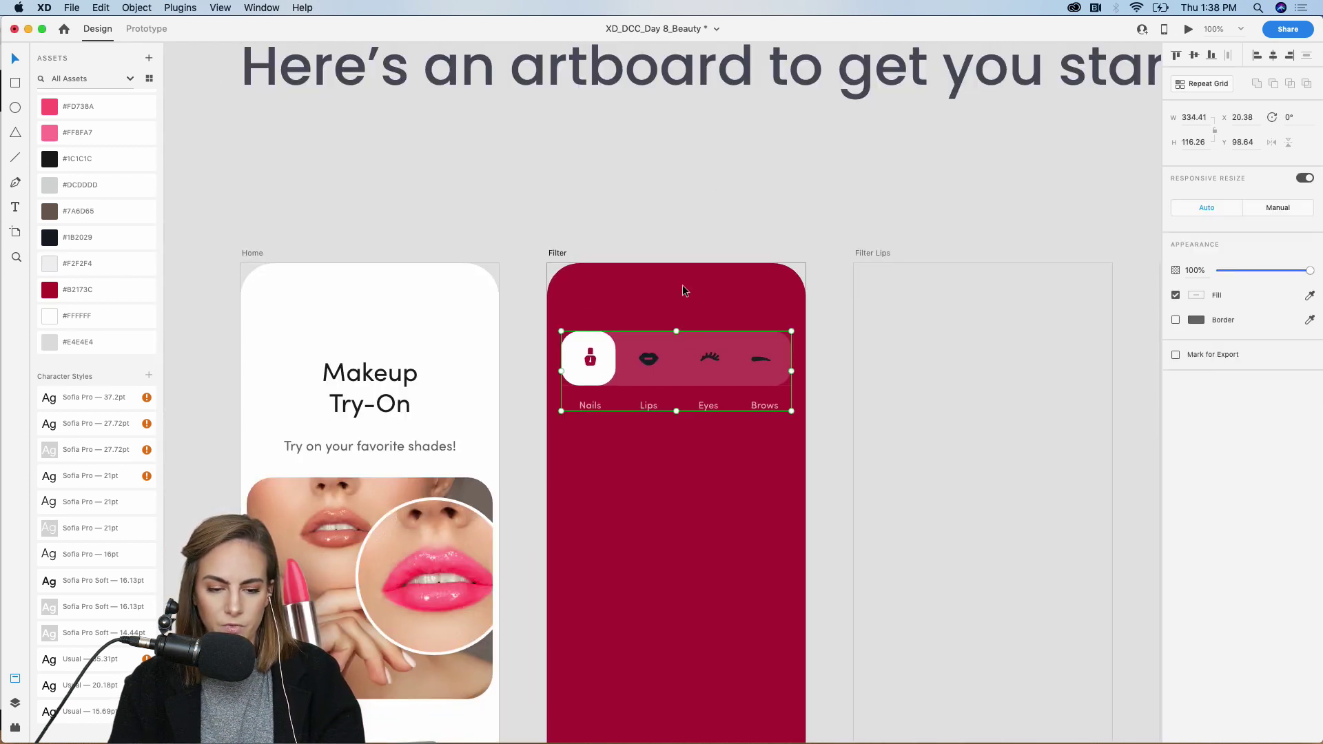
{"action": "left_click", "coordinate": [685, 170]}
Copy the "Makeup Try-On" heading from Home and place the copy near the upper edge of Filter.
{"action": "scroll", "coordinate": [685, 172], "scroll_direction": "down", "scroll_amount": 4}
{"action": "left_click", "coordinate": [370, 269]}
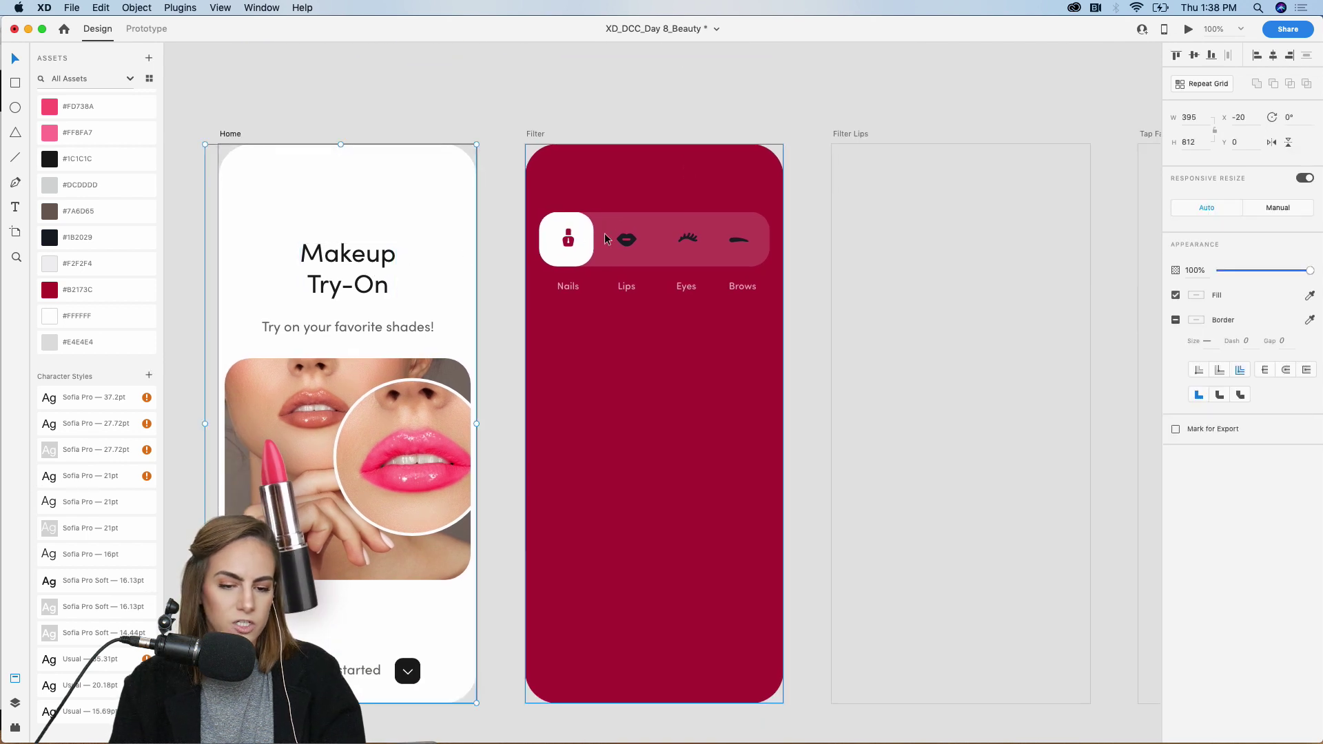
{"action": "key", "text": "cmd+z"}
{"action": "key", "text": "cmd+shift+z"}
{"action": "left_click", "coordinate": [666, 127]}
{"action": "left_click", "coordinate": [371, 277]}
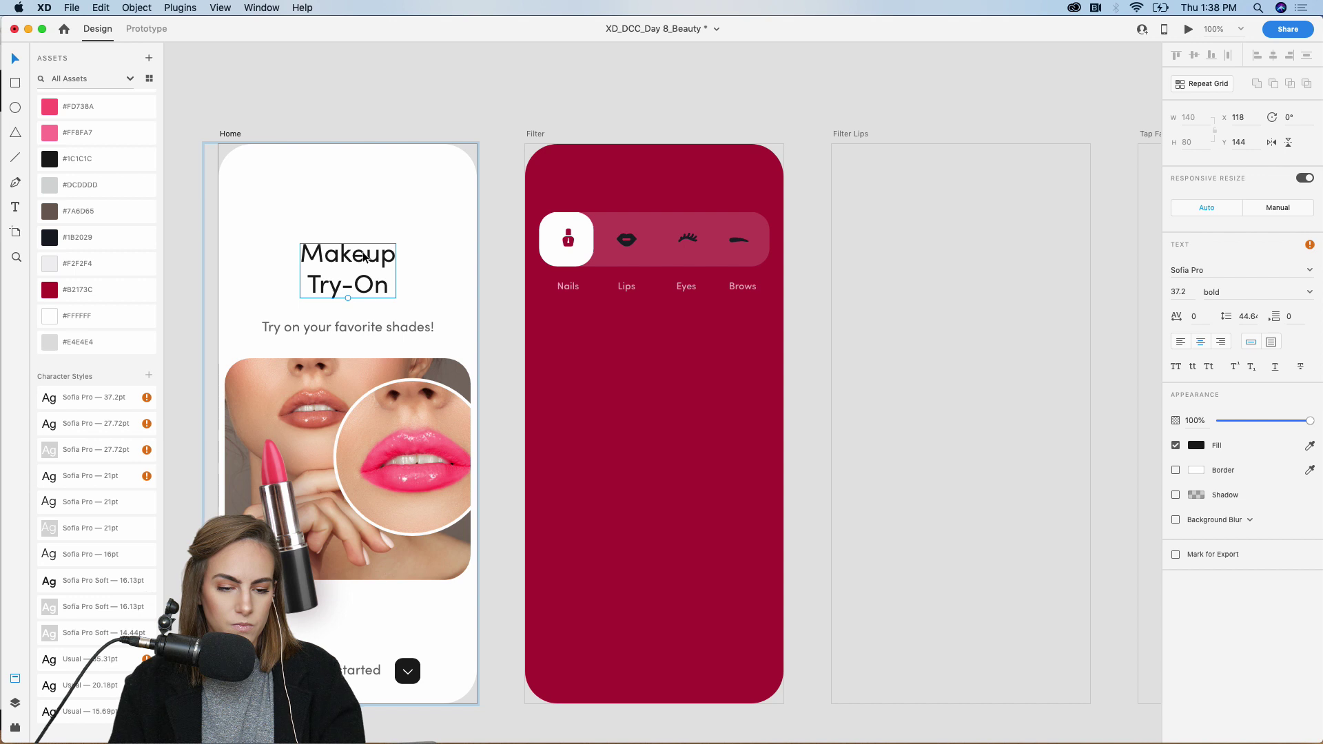
{"action": "double_click", "coordinate": [365, 257]}
{"action": "key", "text": "Escape"}
{"action": "key", "text": "cmd+c"}
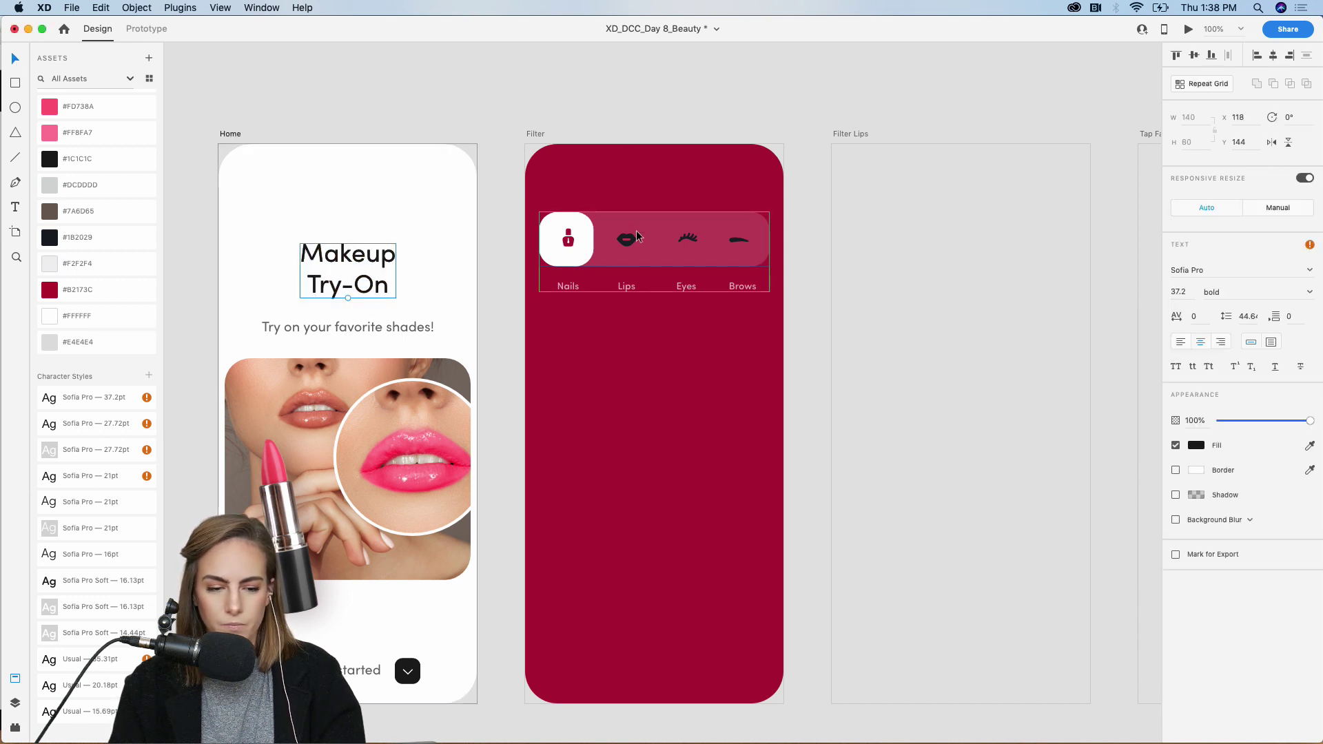
{"action": "left_click", "coordinate": [635, 237]}
{"action": "key", "text": "super+v"}
{"action": "left_click_drag", "start_coordinate": [635, 263], "coordinate": [612, 202]}
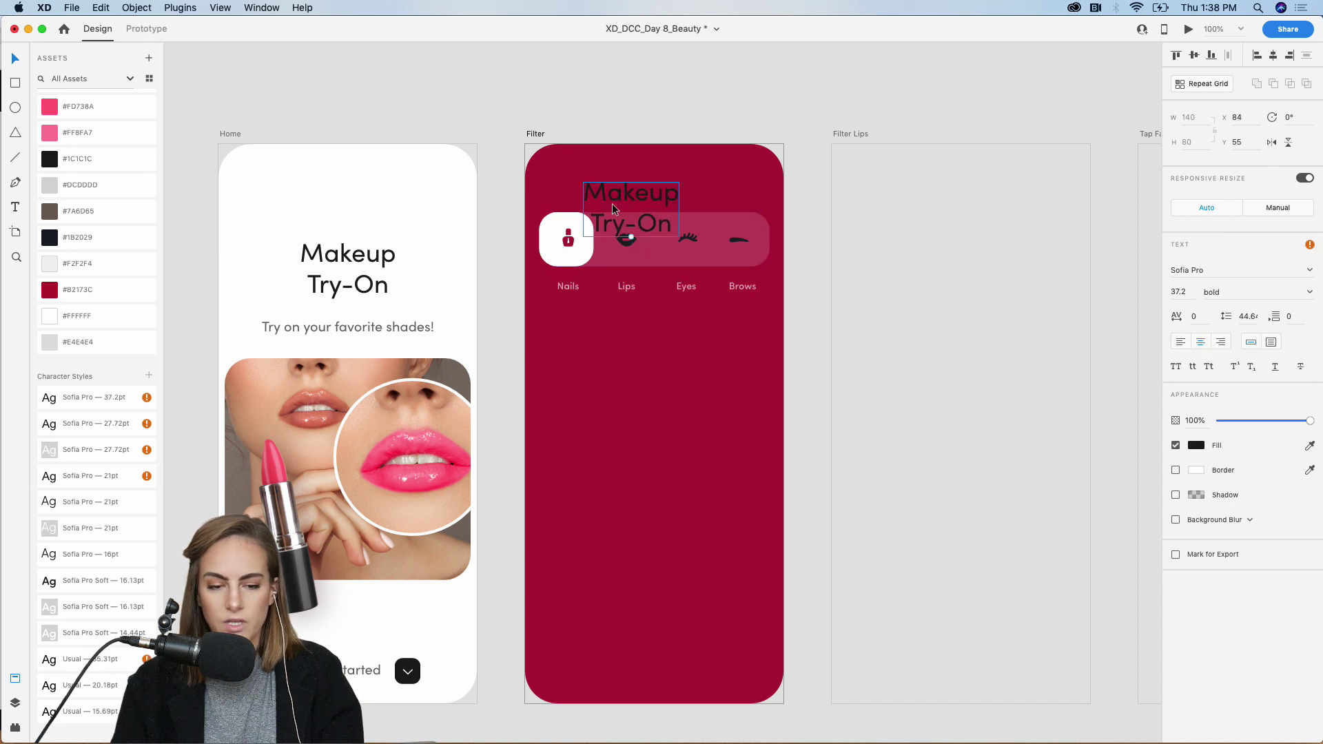
Change the copied heading's text to "Filter" and fill it with white.
{"action": "double_click", "coordinate": [588, 195]}
{"action": "type", "text": "Filter"}
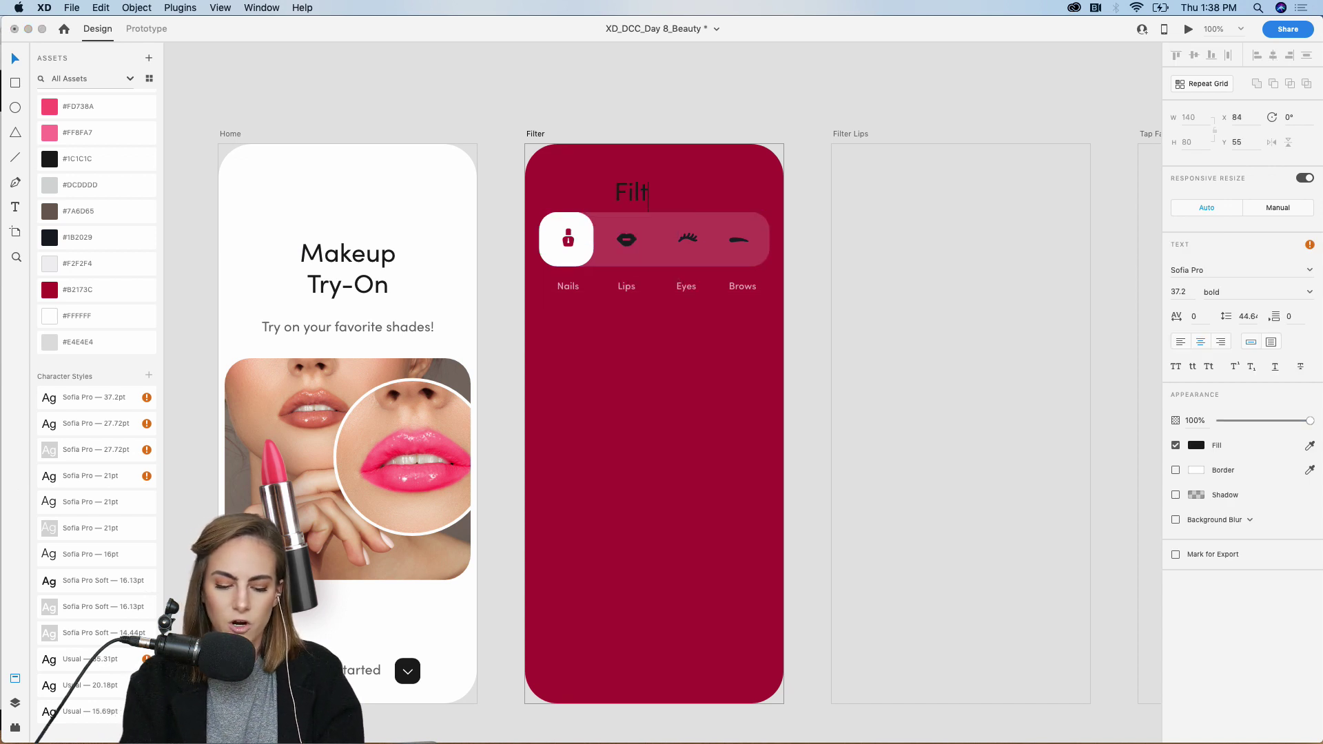
{"action": "key", "text": "Escape"}
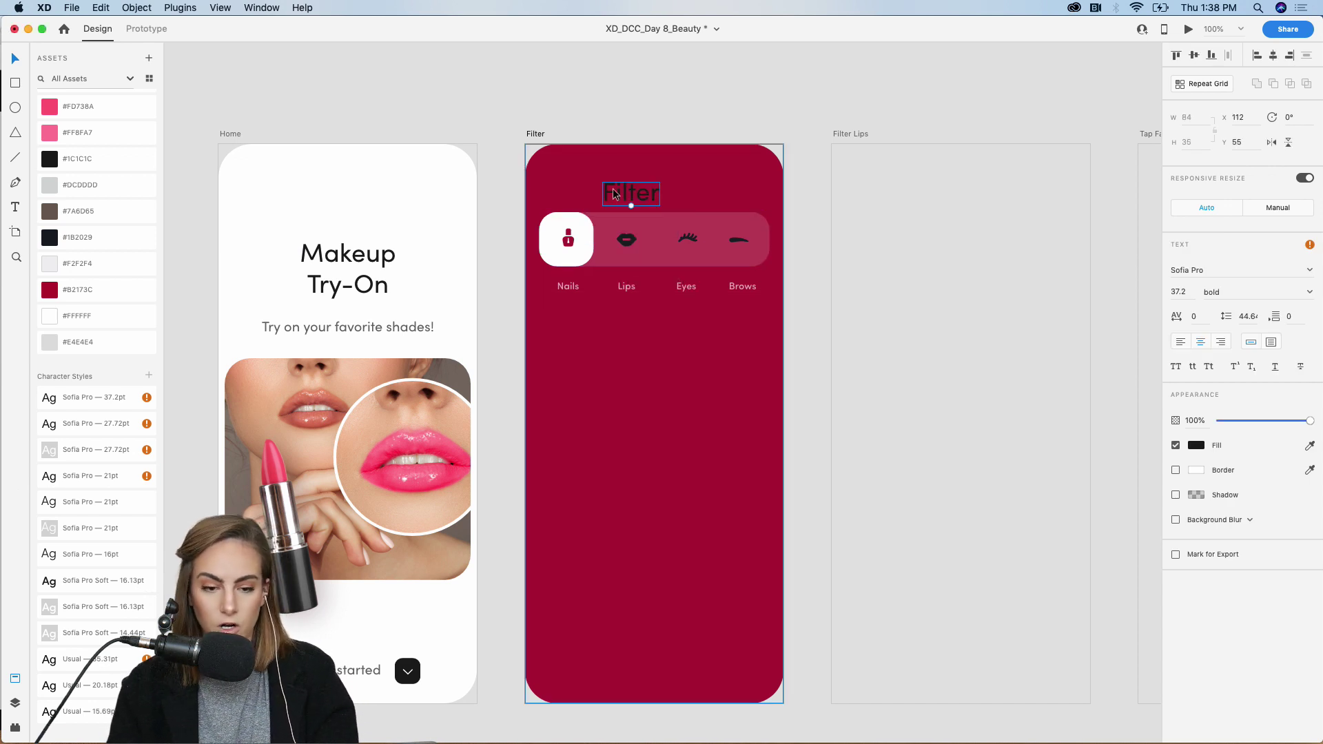
{"action": "left_click", "coordinate": [1198, 446]}
{"action": "left_click", "coordinate": [1050, 518]}
Place the left-aligned "Filter" heading above the start of the category bar and lower the bar to Y 105.64.
{"action": "left_click_drag", "start_coordinate": [621, 195], "coordinate": [567, 197]}
{"action": "left_click", "coordinate": [1180, 343]}
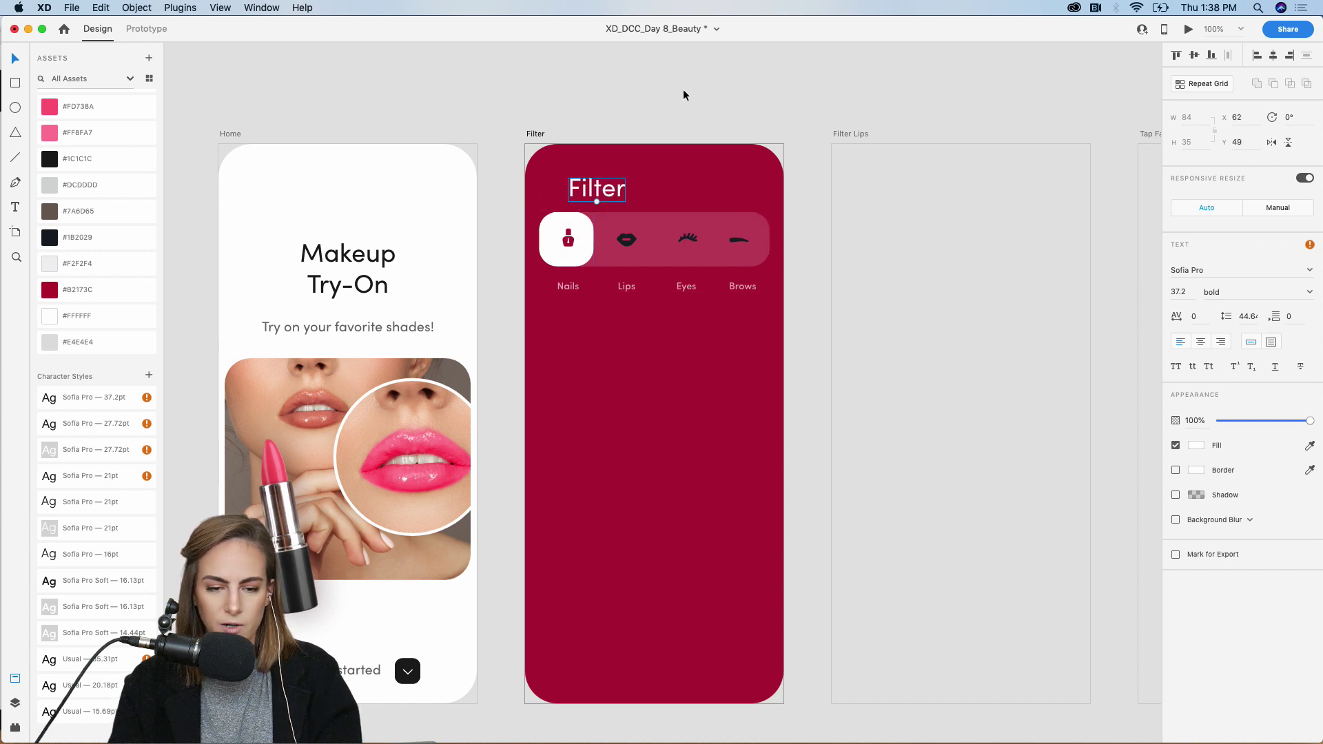
{"action": "left_click_drag", "start_coordinate": [672, 234], "coordinate": [672, 238]}
{"action": "key", "text": "Down"}
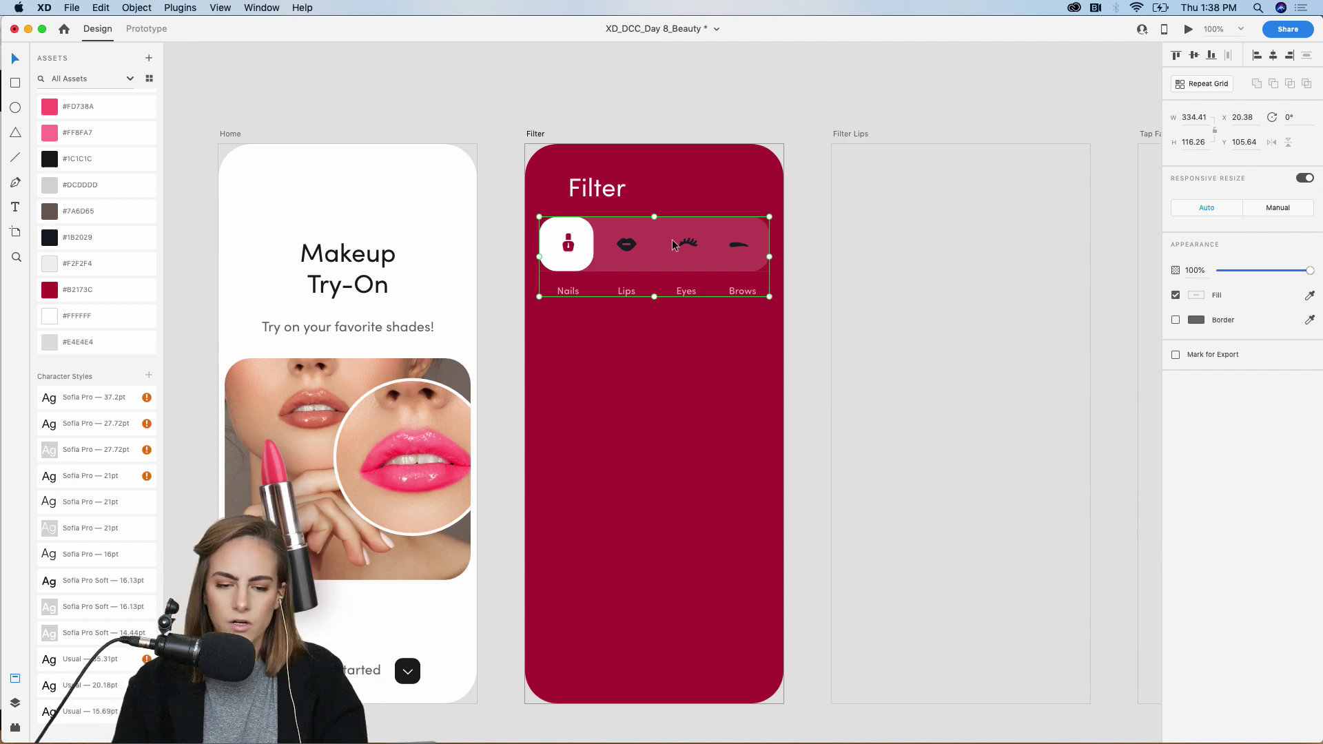
Copy the face photo with natural-colored lips from Artboard – 1 and paste it into Filter.
{"action": "scroll", "coordinate": [673, 374], "scroll_direction": "down", "scroll_amount": 10}
{"action": "scroll", "coordinate": [673, 375], "scroll_direction": "up", "scroll_amount": 7}
{"action": "scroll", "coordinate": [673, 376], "scroll_direction": "down", "scroll_amount": 4}
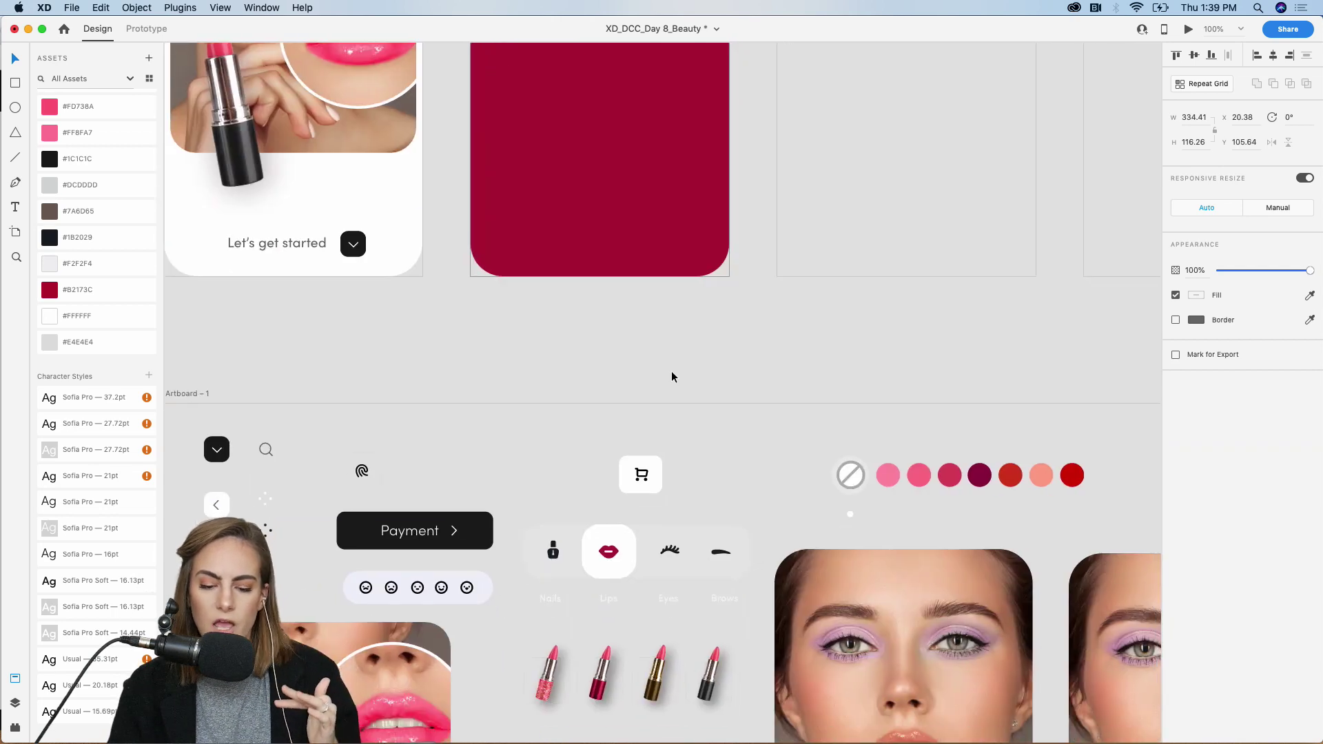
{"action": "scroll", "coordinate": [671, 376], "scroll_direction": "down", "scroll_amount": 5}
{"action": "left_click", "coordinate": [818, 440]}
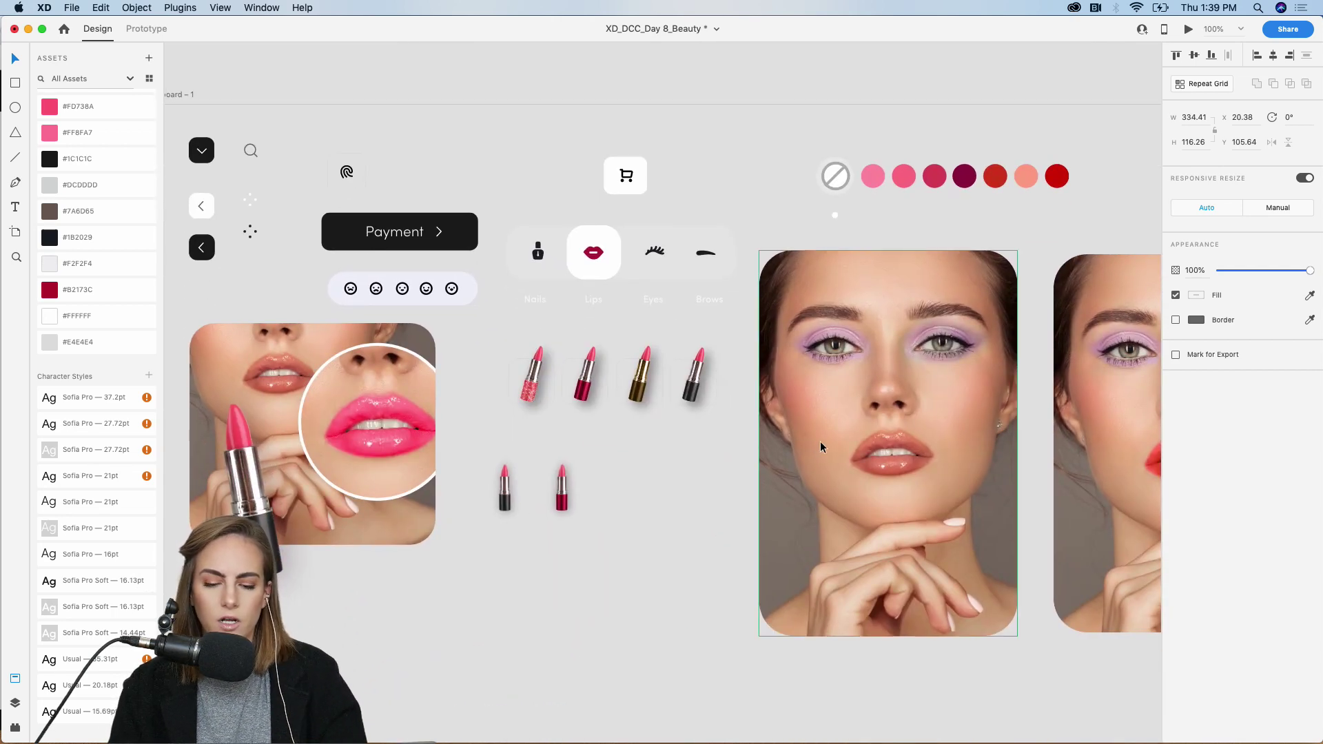
{"action": "scroll", "coordinate": [904, 355], "scroll_direction": "right", "scroll_amount": 6}
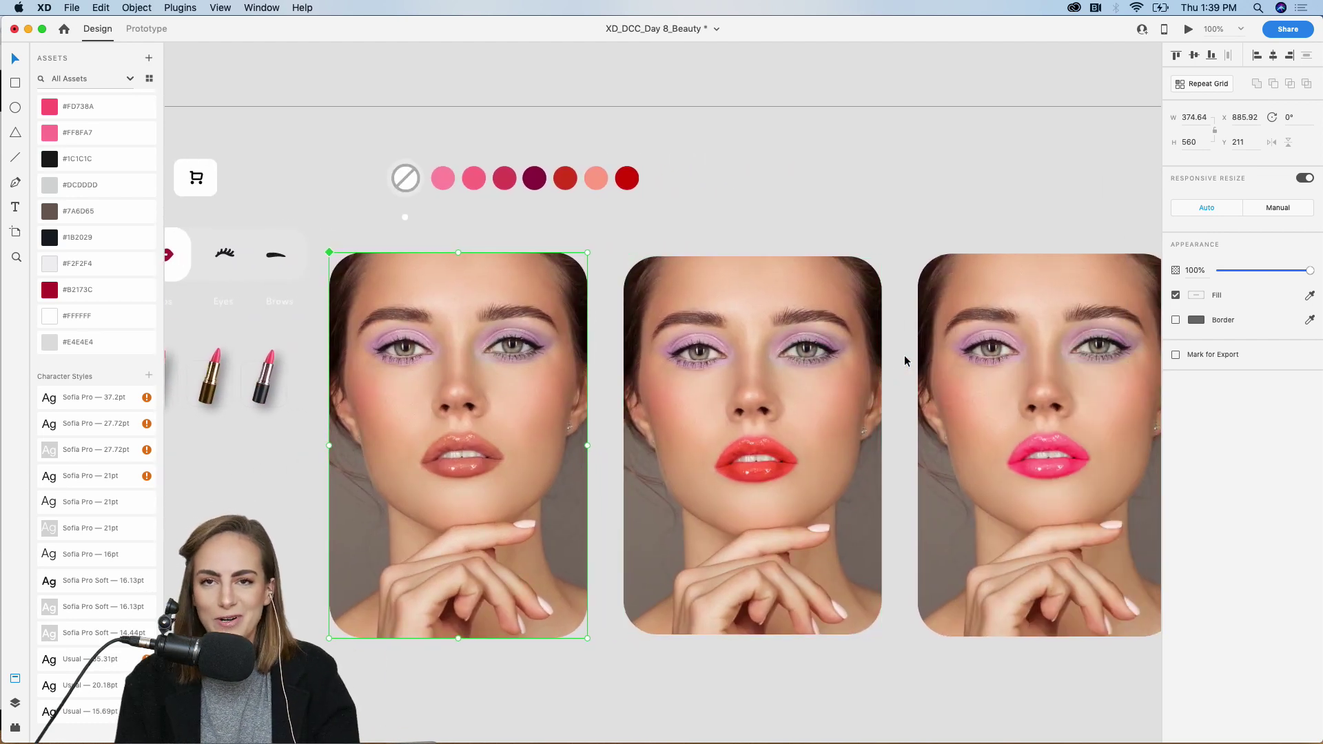
{"action": "scroll", "coordinate": [904, 354], "scroll_direction": "left", "scroll_amount": 3}
{"action": "scroll", "coordinate": [904, 354], "scroll_direction": "up", "scroll_amount": 10}
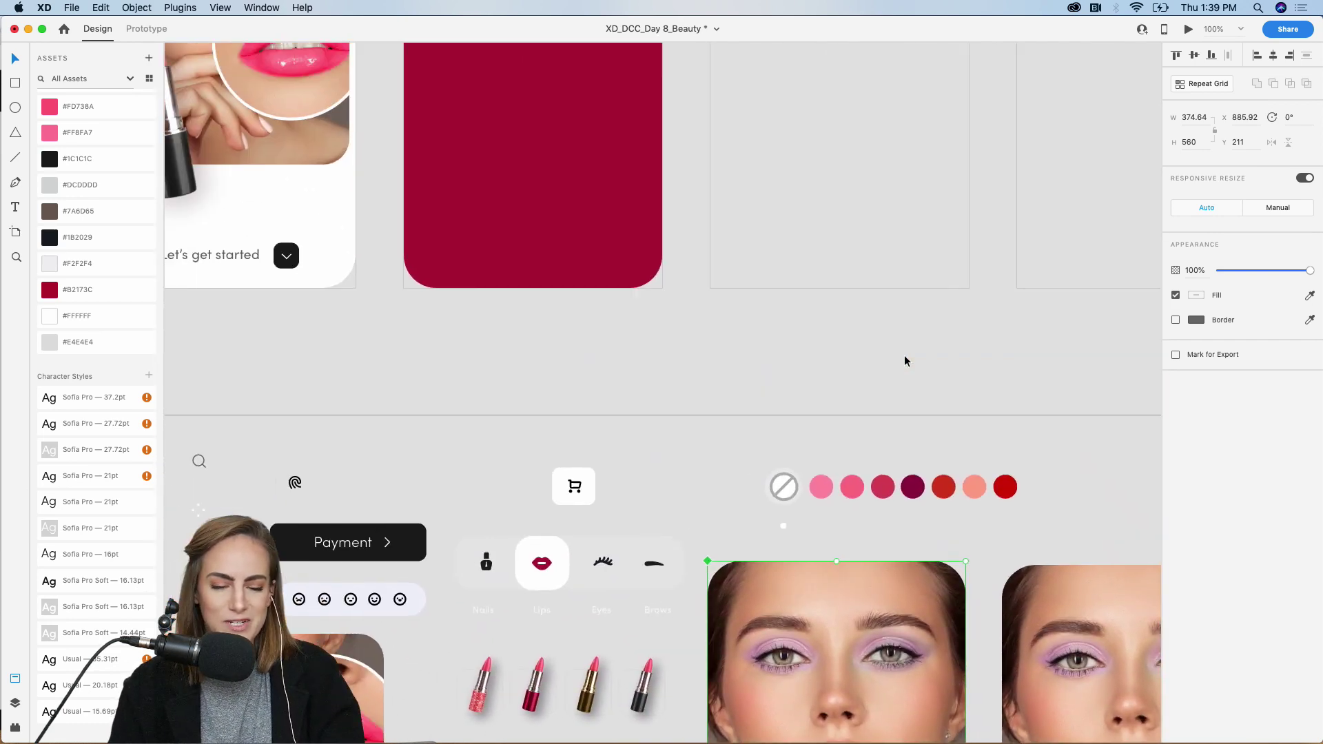
{"action": "key", "text": "ctrl+v"}
Move the face photo down to the lower edge of the Filter artboard, at Y 252.
{"action": "key", "text": "shift+Down"}
{"action": "key", "text": "shift+Down"}
{"action": "key", "text": "shift+Down"}
{"action": "key", "text": "shift+Down"}
{"action": "key", "text": "shift+Down"}
{"action": "key", "text": "shift+Down"}
{"action": "key", "text": "shift+Down"}
{"action": "key", "text": "shift+Down"}
{"action": "key", "text": "shift+Down"}
{"action": "key", "text": "shift+Down"}
{"action": "key", "text": "shift+Down"}
{"action": "key", "text": "shift+Down"}
{"action": "key", "text": "shift+Down"}
{"action": "key", "text": "shift+Down"}
{"action": "key", "text": "shift+Down"}
{"action": "key", "text": "shift+Down"}
{"action": "key", "text": "shift+Down"}
{"action": "key", "text": "shift+Down"}
{"action": "key", "text": "shift+Down"}
{"action": "key", "text": "shift+Down"}
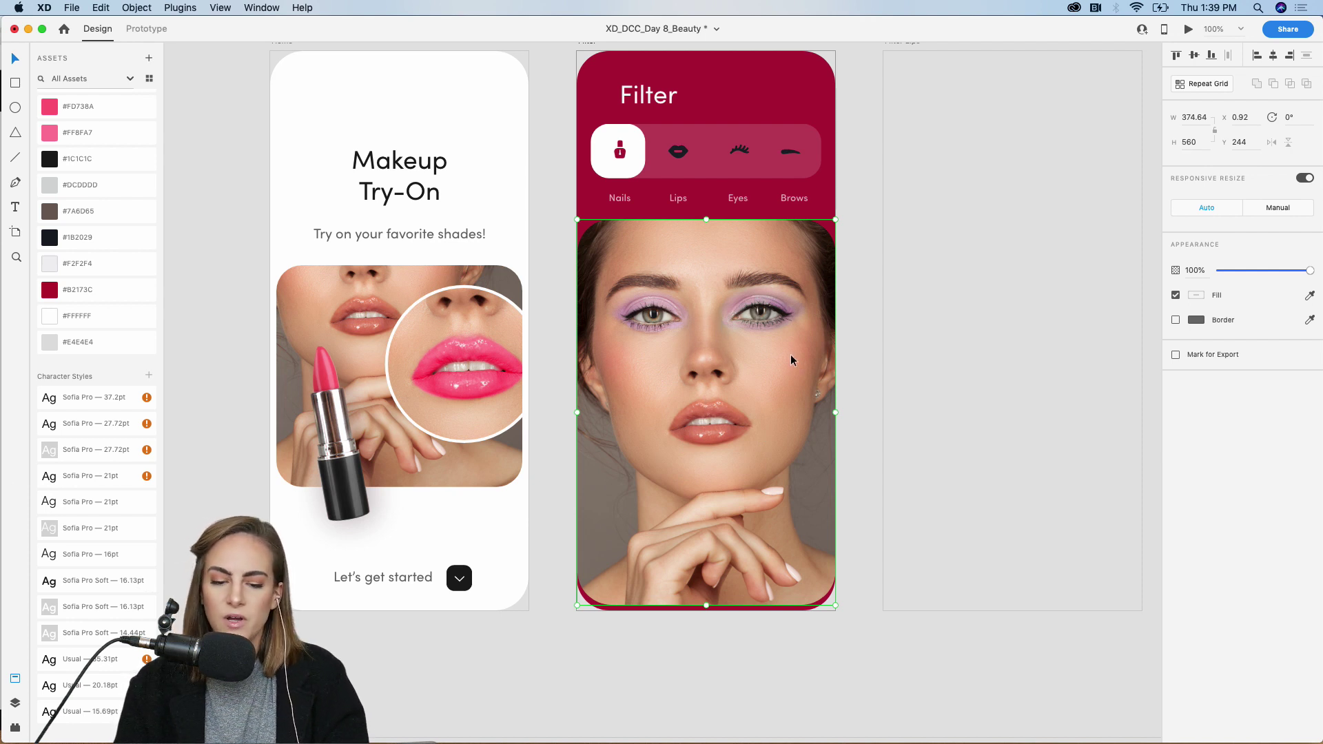
{"action": "left_click_drag", "start_coordinate": [762, 359], "coordinate": [762, 363]}
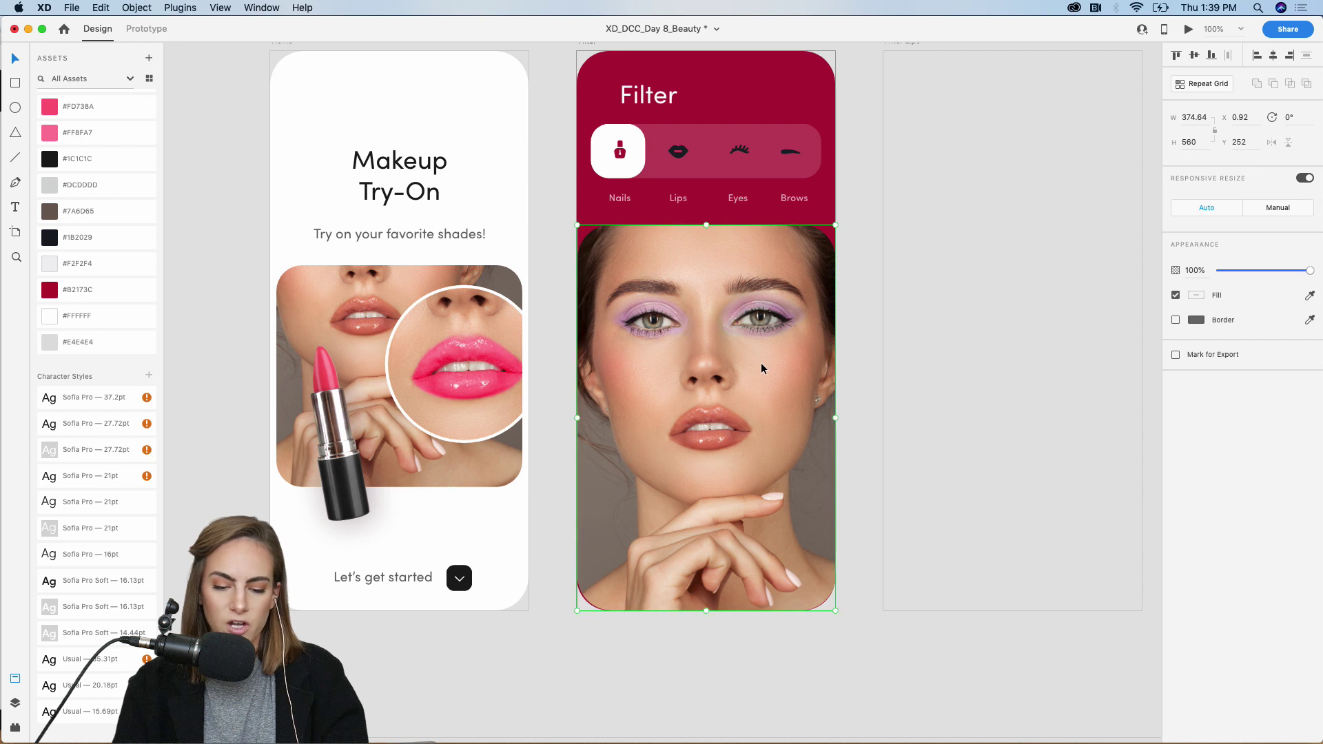
{"action": "left_click", "coordinate": [569, 676]}
{"action": "left_click", "coordinate": [690, 421]}
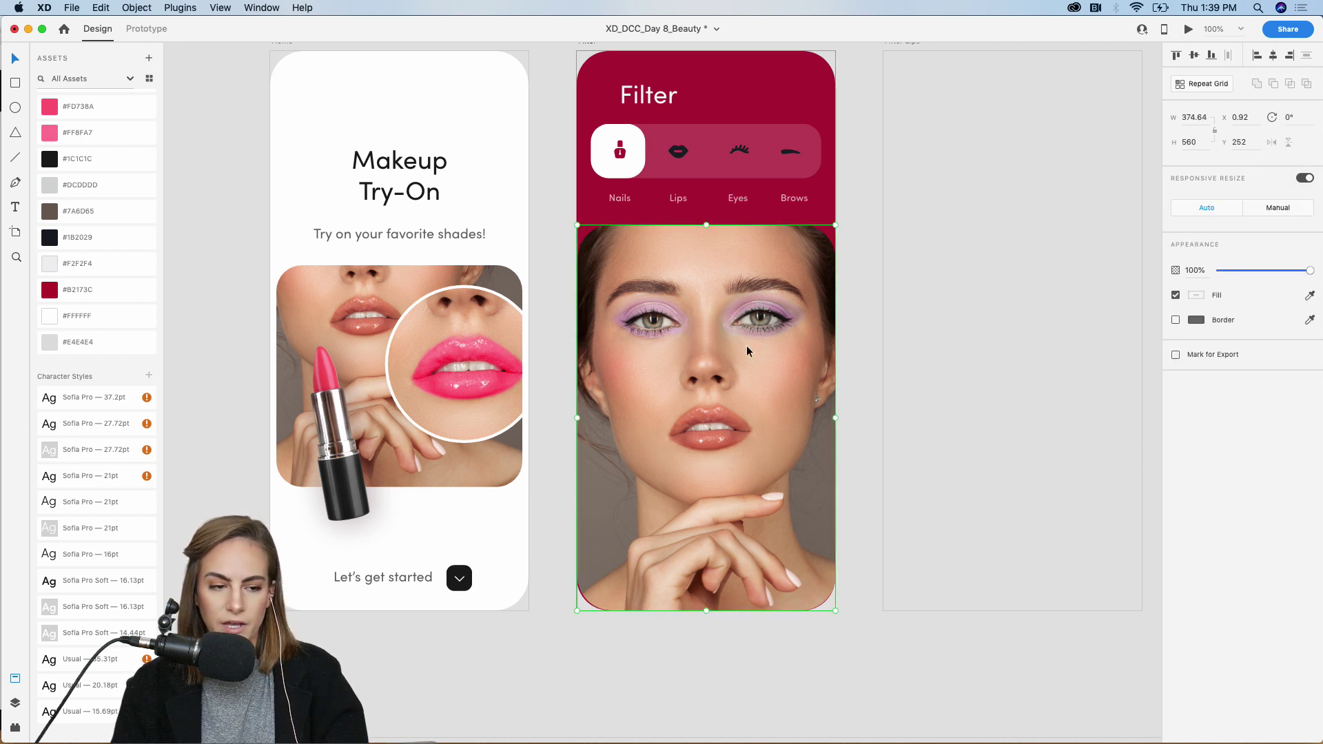
Draw a 375 by 338 white panel over the lower part of Filter with a corner radius of 42 and no border.
{"action": "scroll", "coordinate": [746, 345], "scroll_direction": "down", "scroll_amount": 2}
{"action": "scroll", "coordinate": [746, 346], "scroll_direction": "right", "scroll_amount": 1}
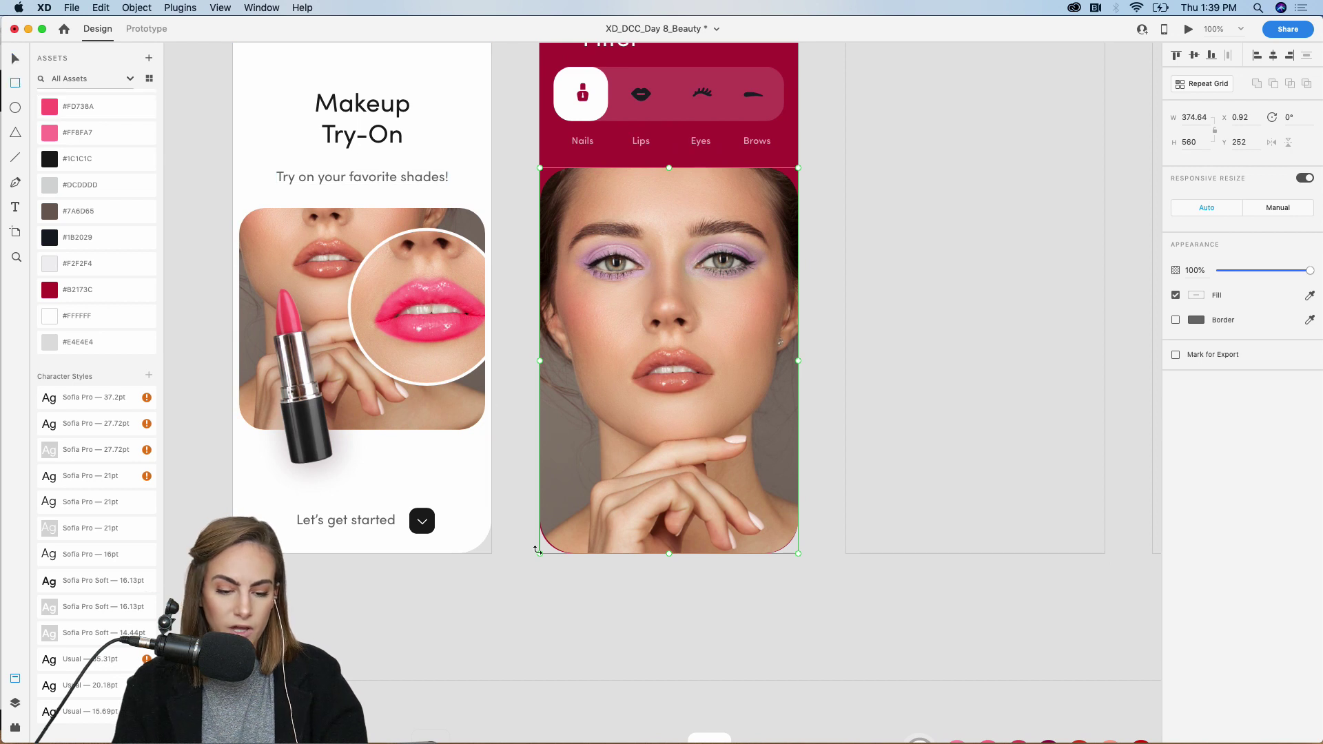
{"action": "left_click_drag", "start_coordinate": [540, 322], "coordinate": [797, 552]}
{"action": "left_click_drag", "start_coordinate": [540, 323], "coordinate": [564, 347]}
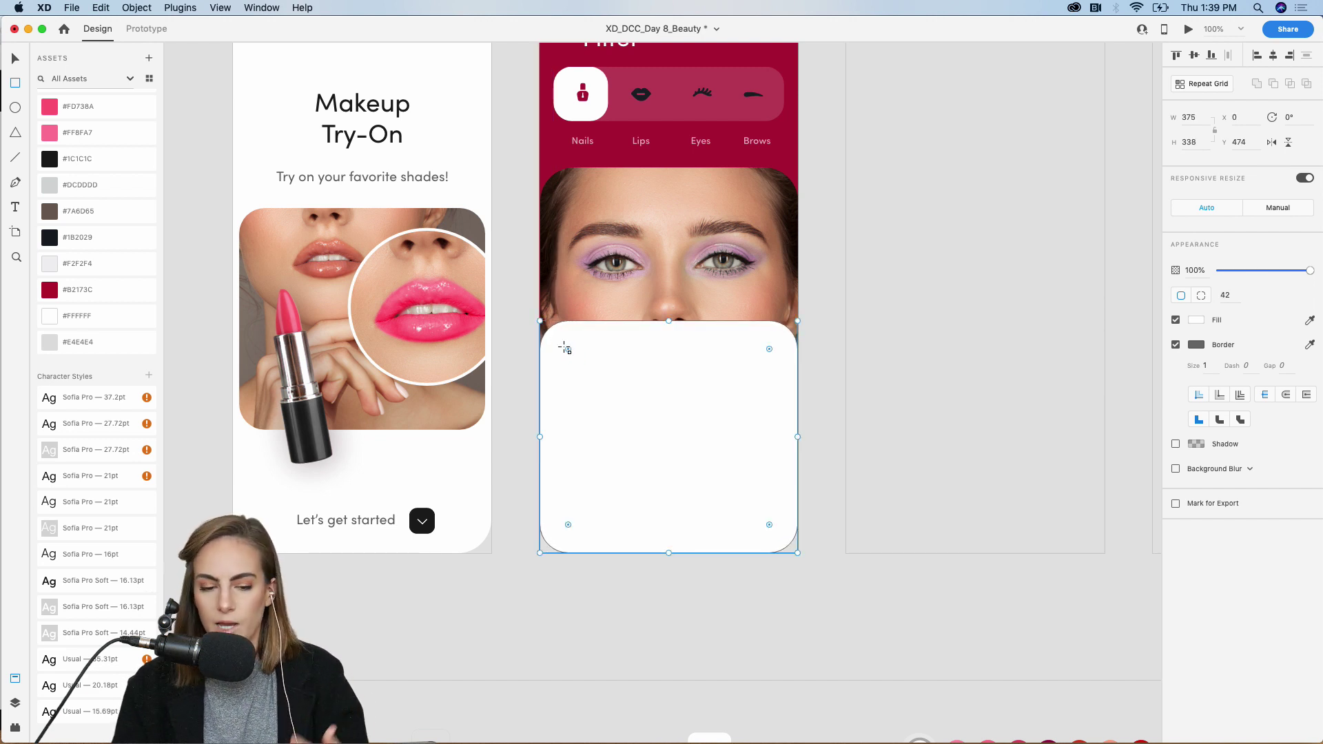
{"action": "left_click", "coordinate": [1176, 345]}
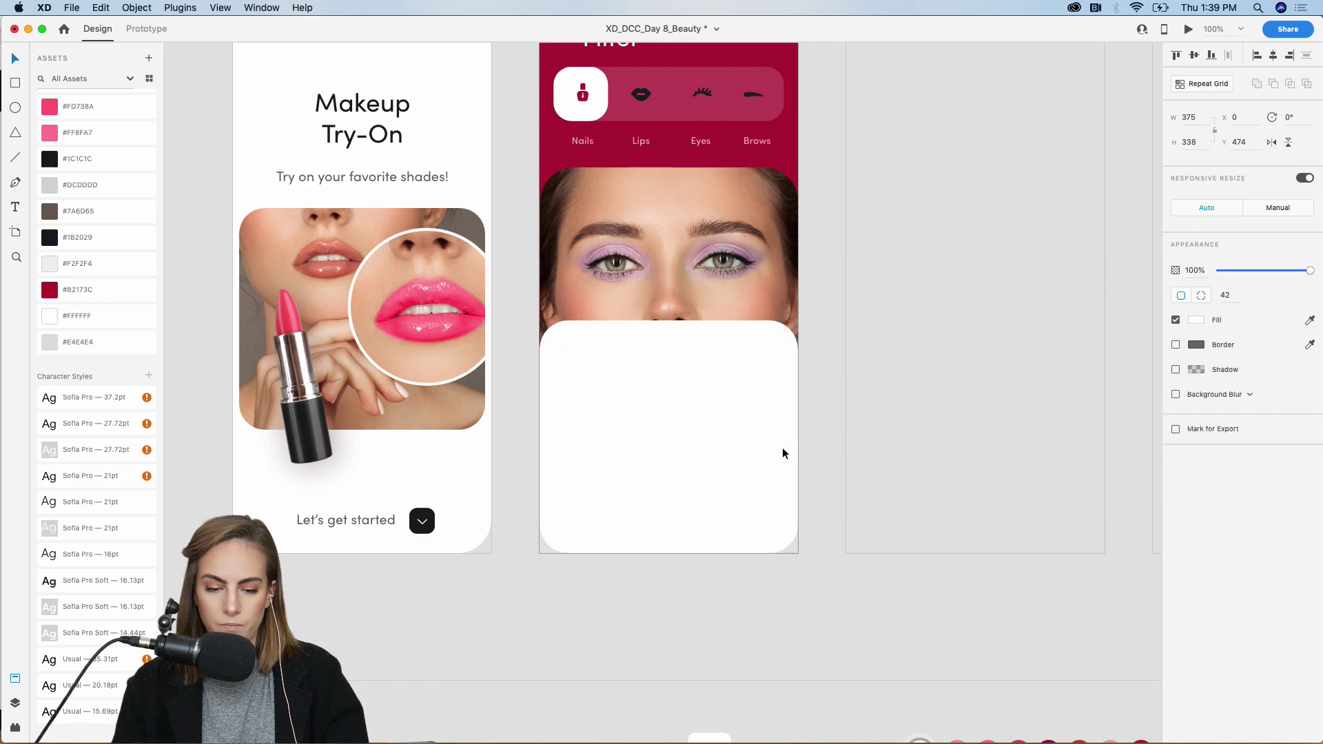
Copy the row of four lipsticks from Artboard – 1 and place it in the upper part of Filter's white panel.
{"action": "scroll", "coordinate": [782, 450], "scroll_direction": "down", "scroll_amount": 5}
{"action": "scroll", "coordinate": [783, 453], "scroll_direction": "down", "scroll_amount": 2}
{"action": "left_click", "coordinate": [682, 520]}
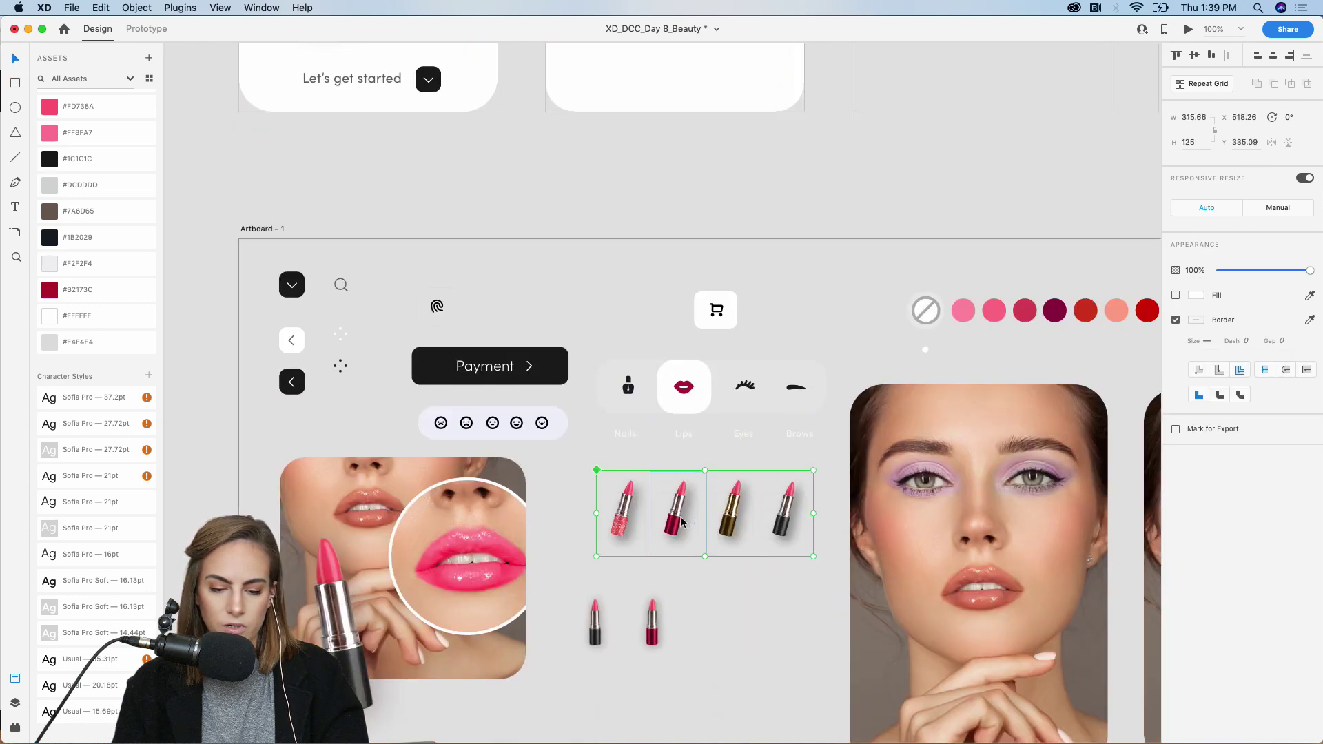
{"action": "scroll", "coordinate": [680, 522], "scroll_direction": "up", "scroll_amount": 6}
{"action": "scroll", "coordinate": [680, 516], "scroll_direction": "up", "scroll_amount": 1}
{"action": "key", "text": "super+v"}
{"action": "left_click_drag", "start_coordinate": [649, 299], "coordinate": [653, 384]}
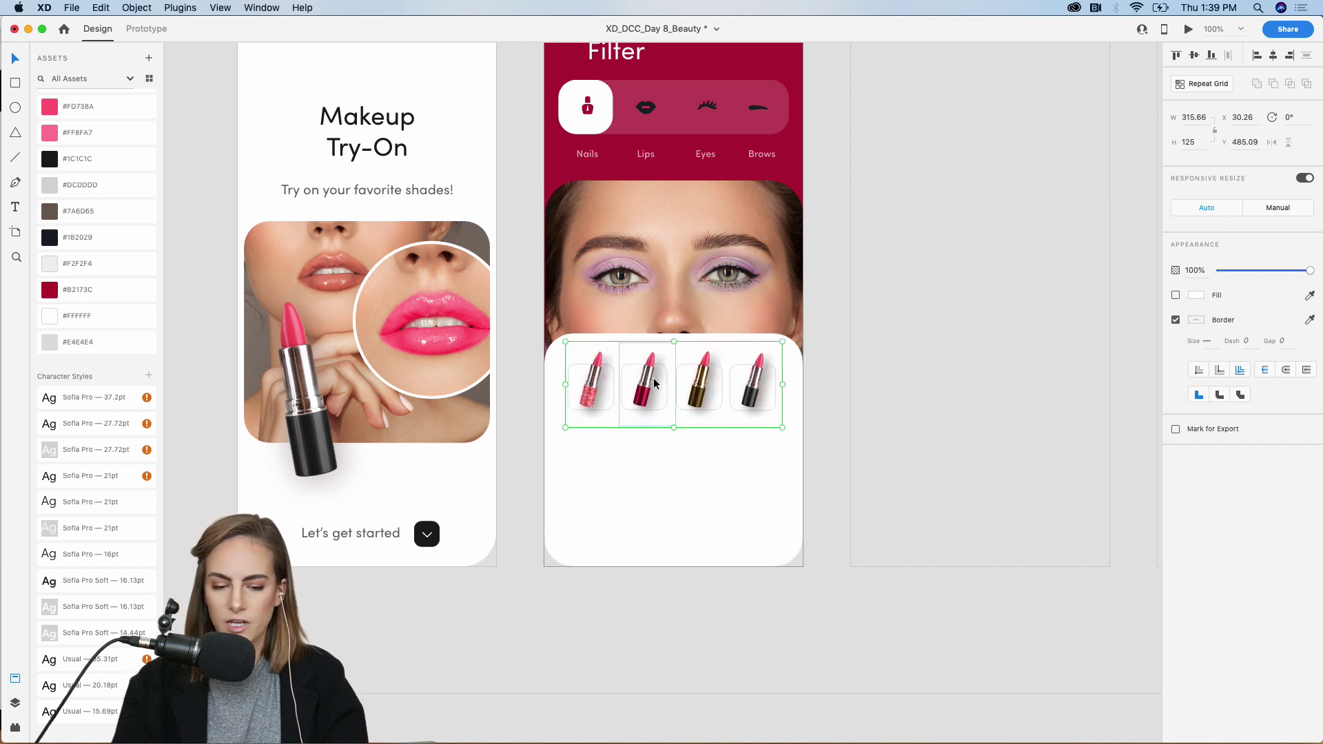
{"action": "left_click", "coordinate": [510, 588]}
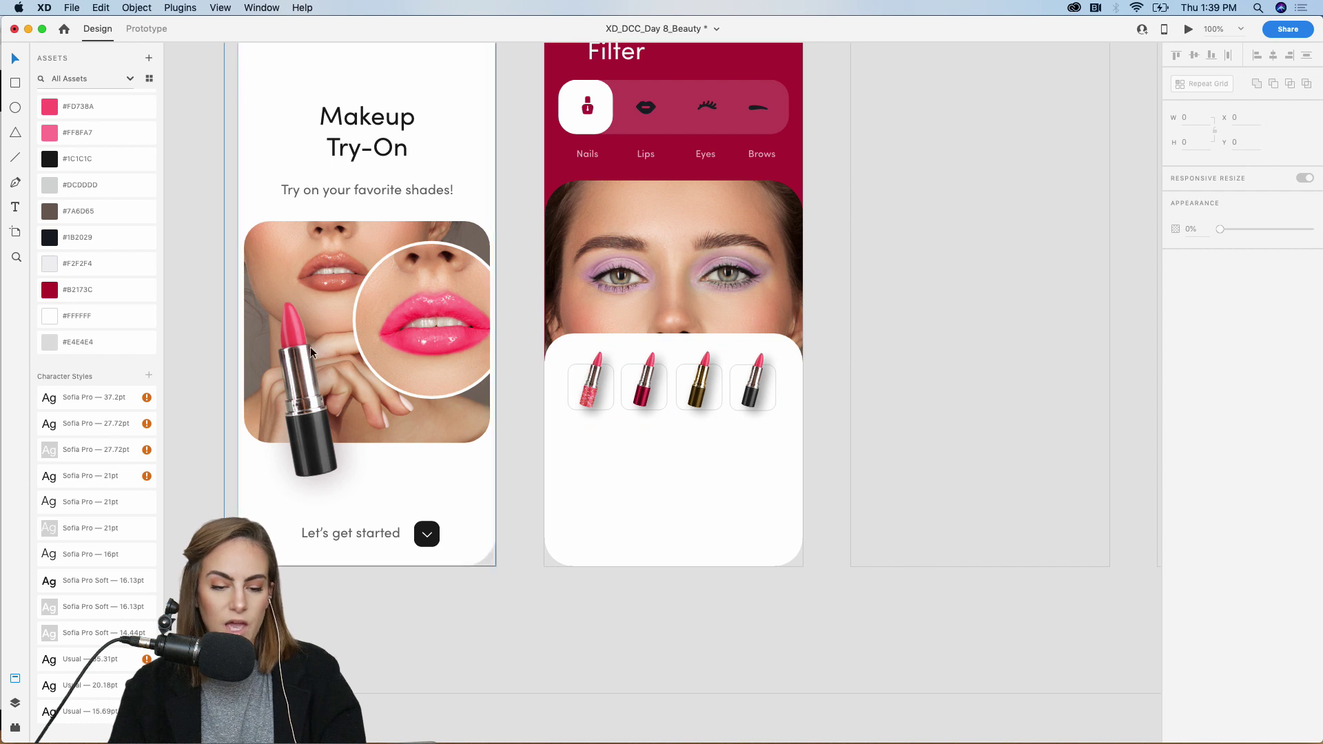
Group the lipstick row with its white panel, and the "Filter" heading and category bar with the crimson background.
{"action": "left_click", "coordinate": [744, 408]}
{"action": "left_click", "coordinate": [717, 518]}
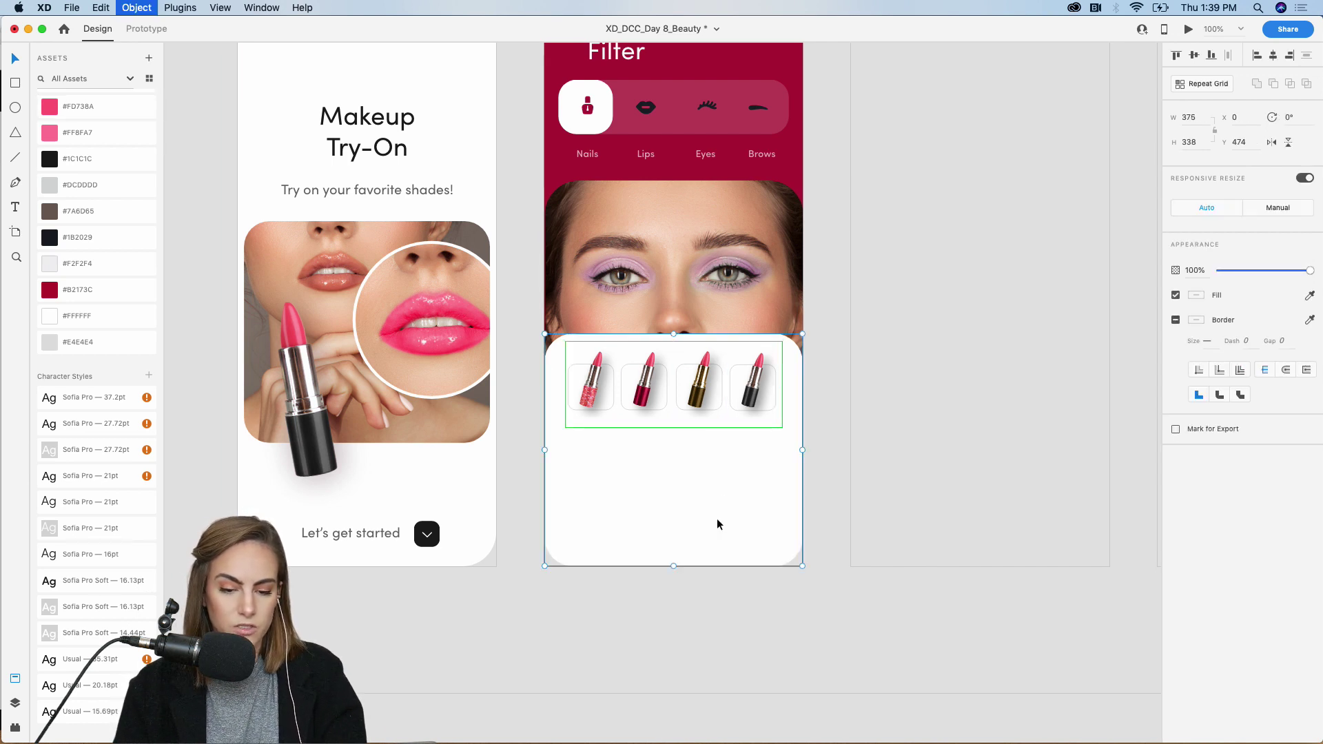
{"action": "left_click", "coordinate": [734, 289]}
{"action": "scroll", "coordinate": [734, 293], "scroll_direction": "up", "scroll_amount": 5}
{"action": "scroll", "coordinate": [734, 294], "scroll_direction": "up", "scroll_amount": 1}
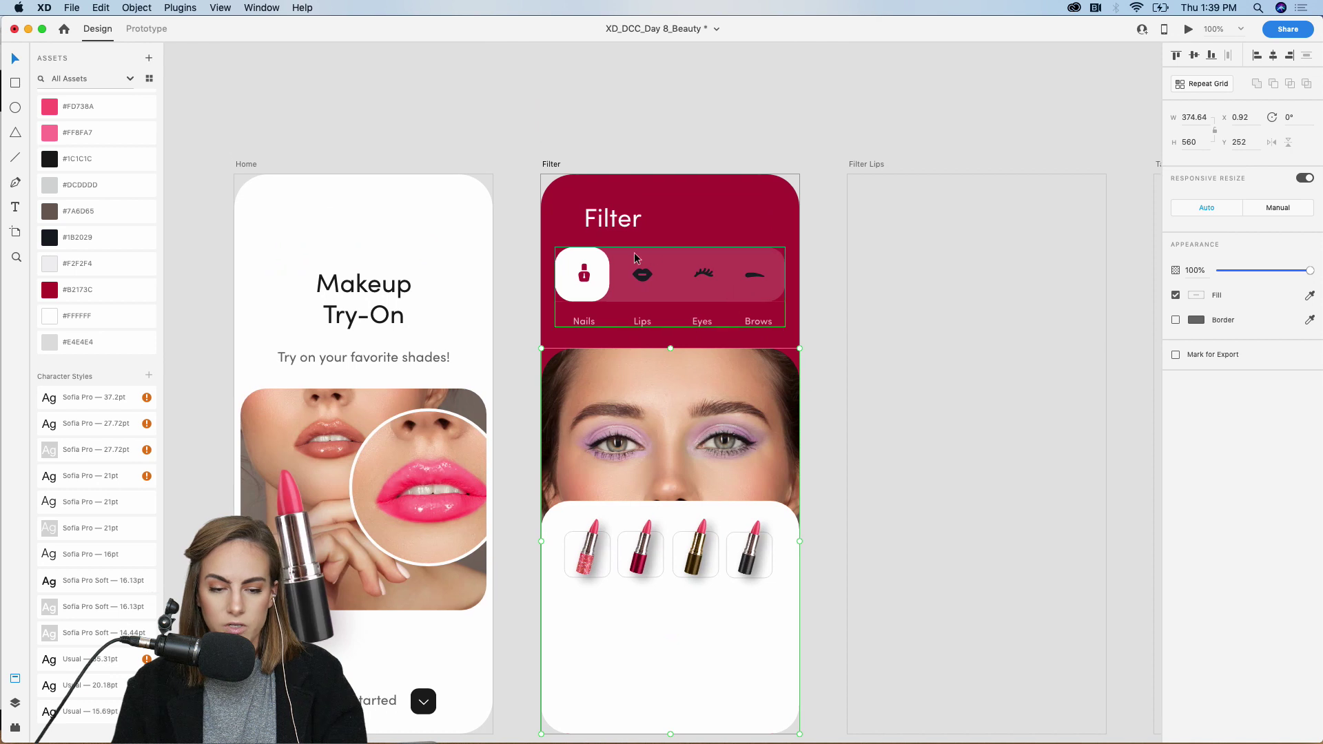
{"action": "left_click", "coordinate": [713, 226]}
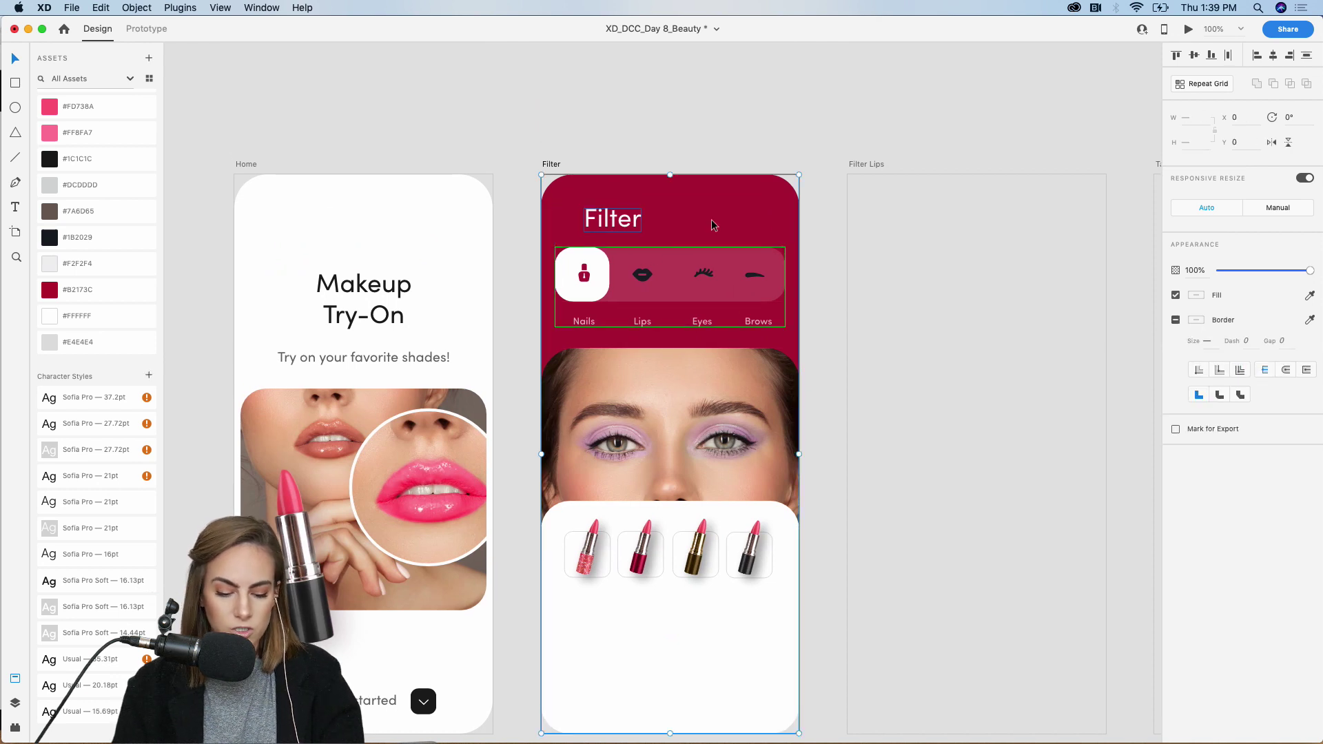
{"action": "left_click", "coordinate": [825, 119]}
{"action": "scroll", "coordinate": [697, 346], "scroll_direction": "down", "scroll_amount": 5}
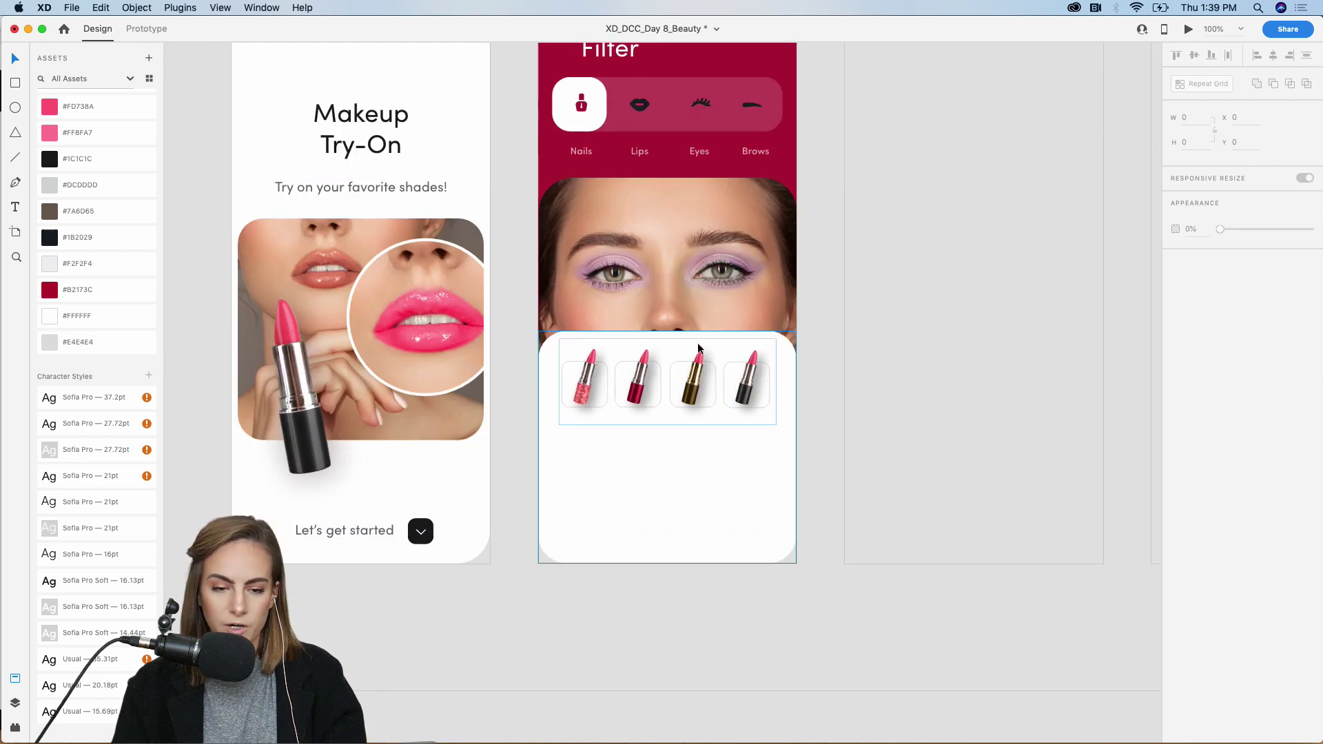
{"action": "scroll", "coordinate": [697, 347], "scroll_direction": "up", "scroll_amount": 3}
{"action": "left_click", "coordinate": [540, 109]}
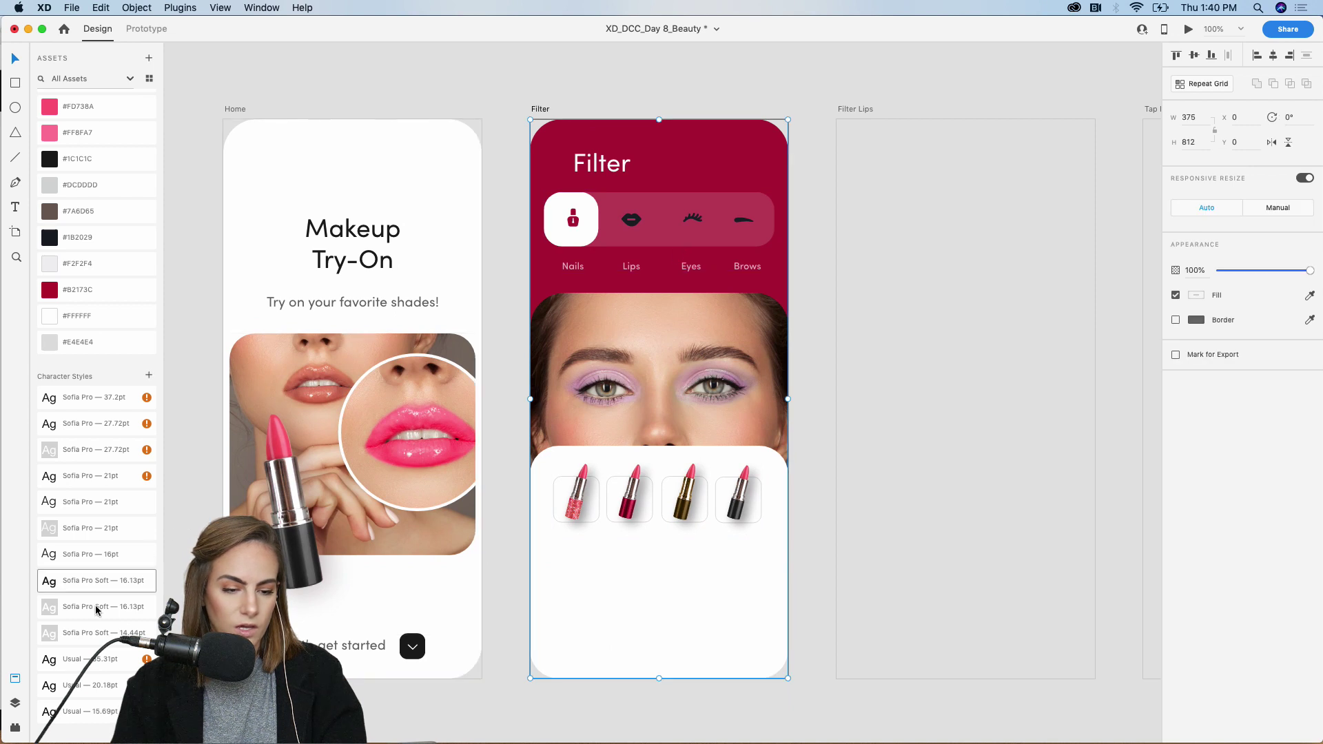
Rename the Filter artboard's heading and category bar group as "filter".
{"action": "left_click", "coordinate": [16, 702]}
{"action": "double_click", "coordinate": [65, 143]}
{"action": "type", "text": "f"}
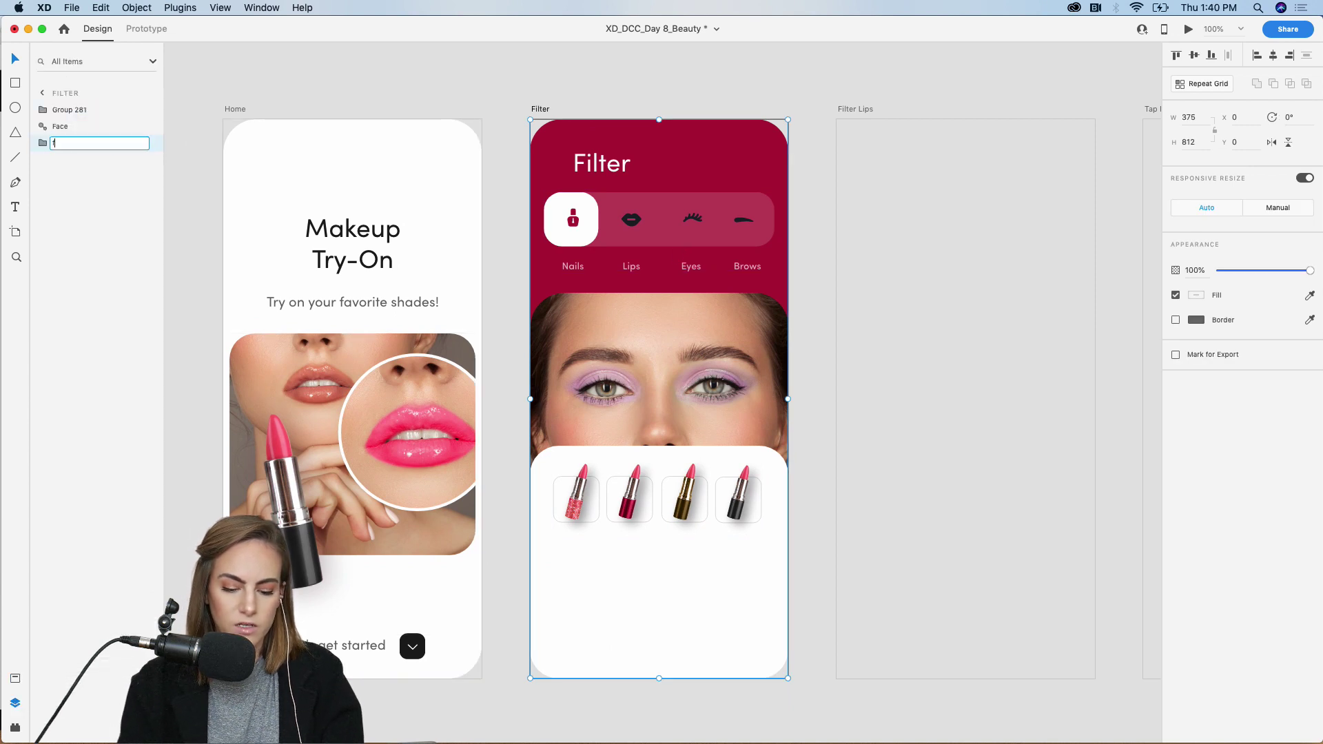
{"action": "type", "text": "ilter"}
{"action": "key", "text": "Return"}
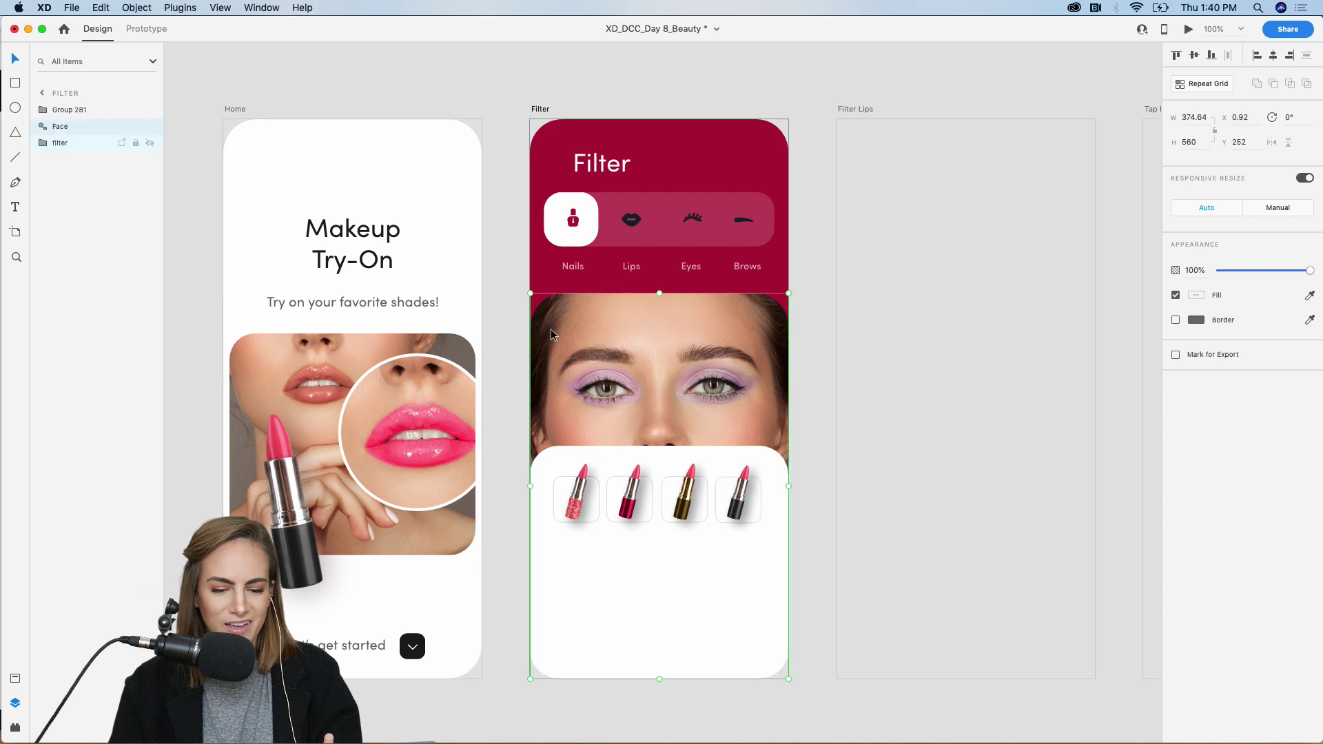
Rename the group holding the white panel and the lipstick row as "lipstick".
{"action": "left_click", "coordinate": [551, 329]}
{"action": "left_click", "coordinate": [647, 519]}
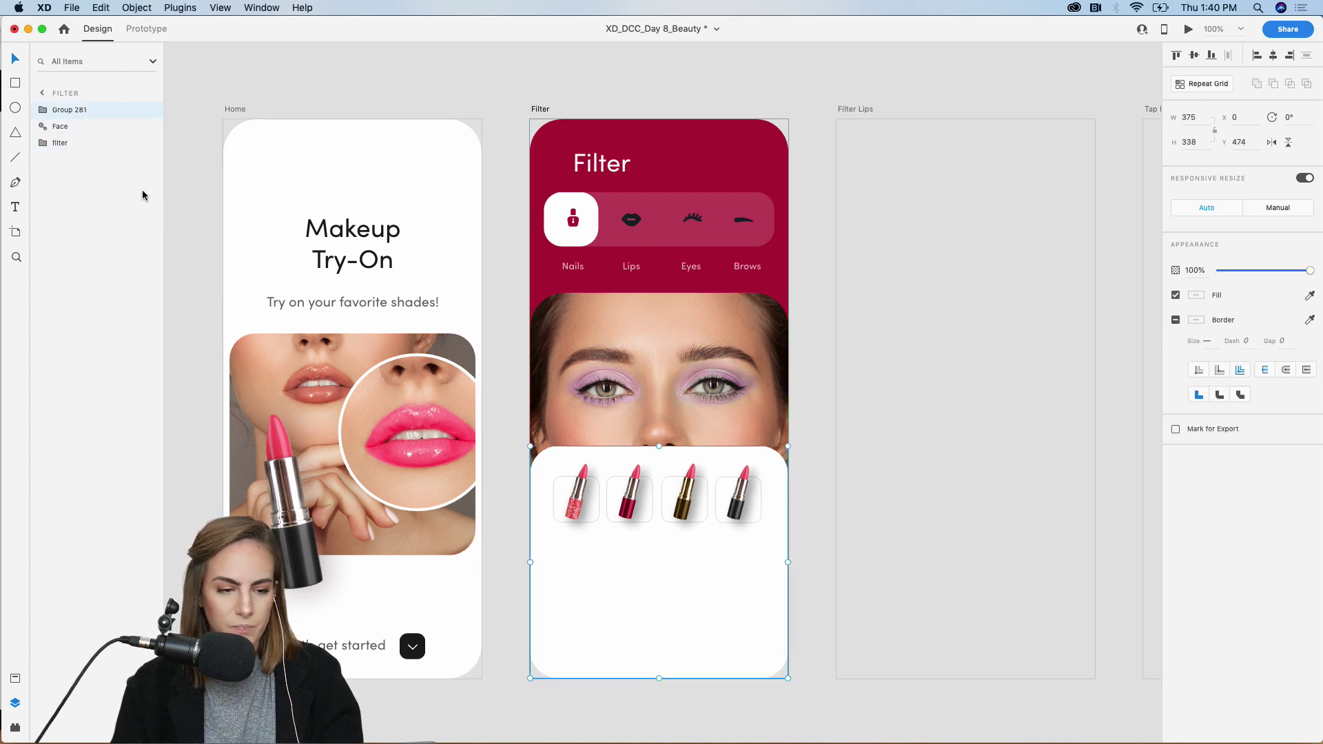
{"action": "double_click", "coordinate": [69, 110]}
{"action": "type", "text": "l"}
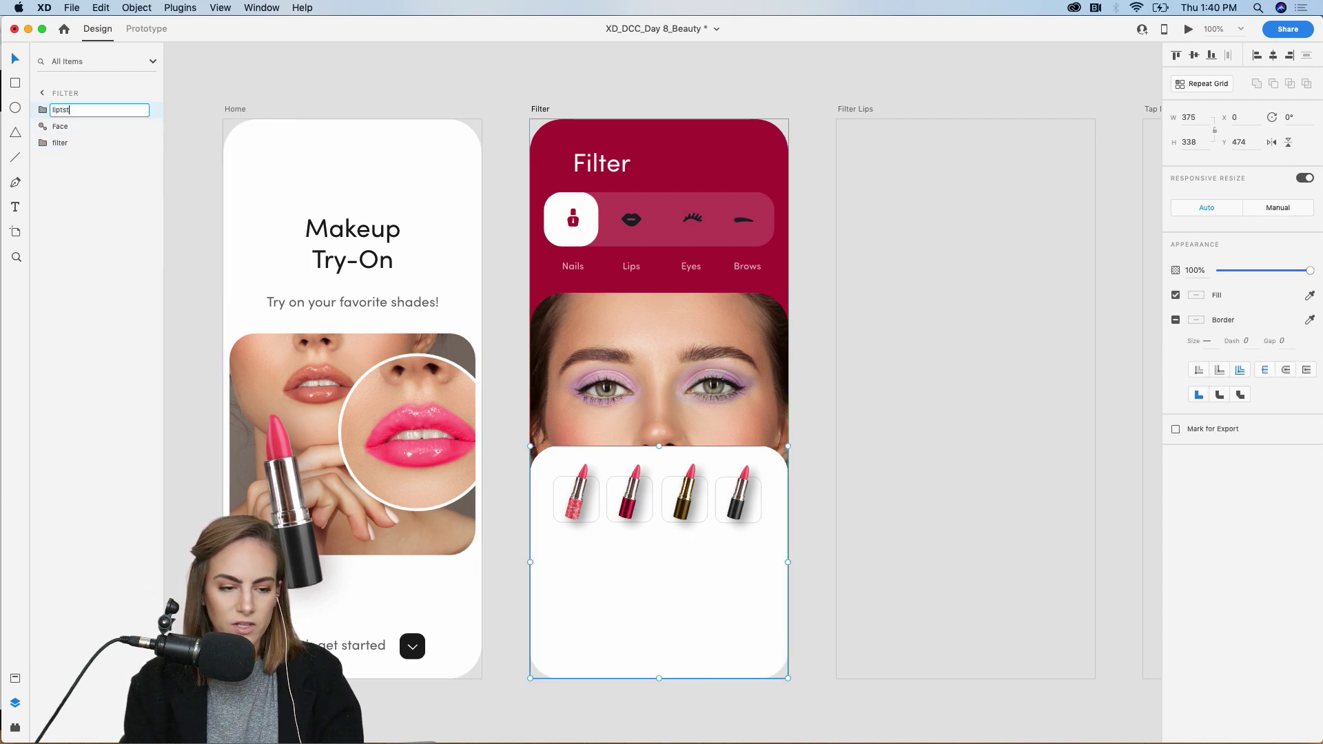
{"action": "type", "text": "ipstick"}
{"action": "key", "text": "Return"}
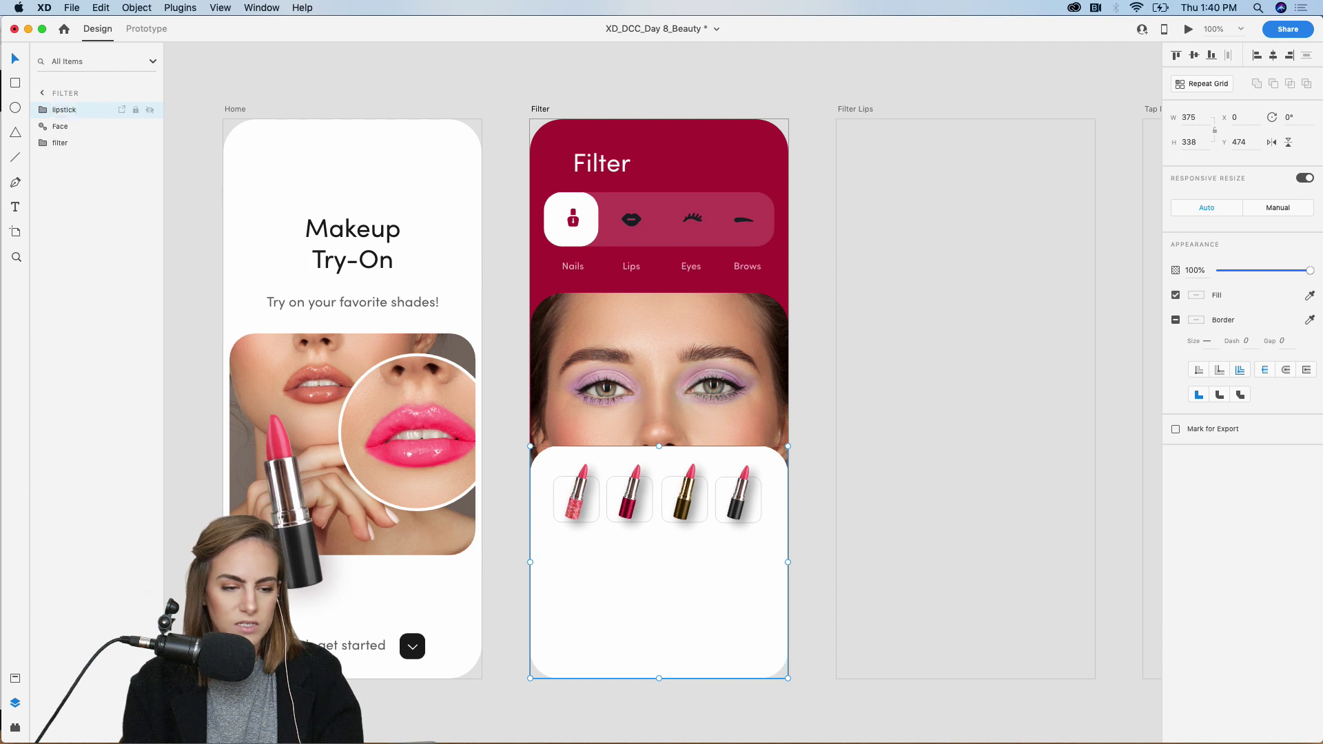
Draw a 375 by 222 rectangle across the lower part of the Filter artboard, below the lipstick row.
{"action": "left_click", "coordinate": [14, 678]}
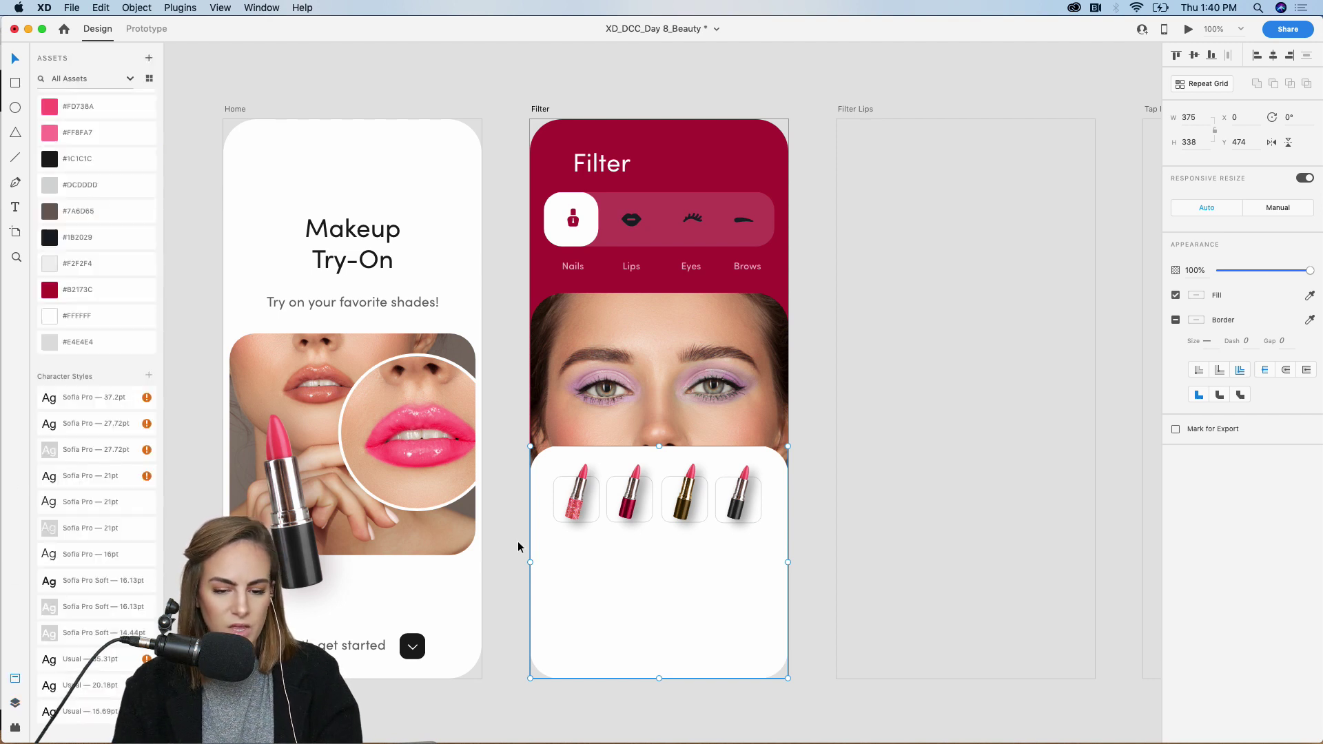
{"action": "scroll", "coordinate": [776, 627], "scroll_direction": "down", "scroll_amount": 5}
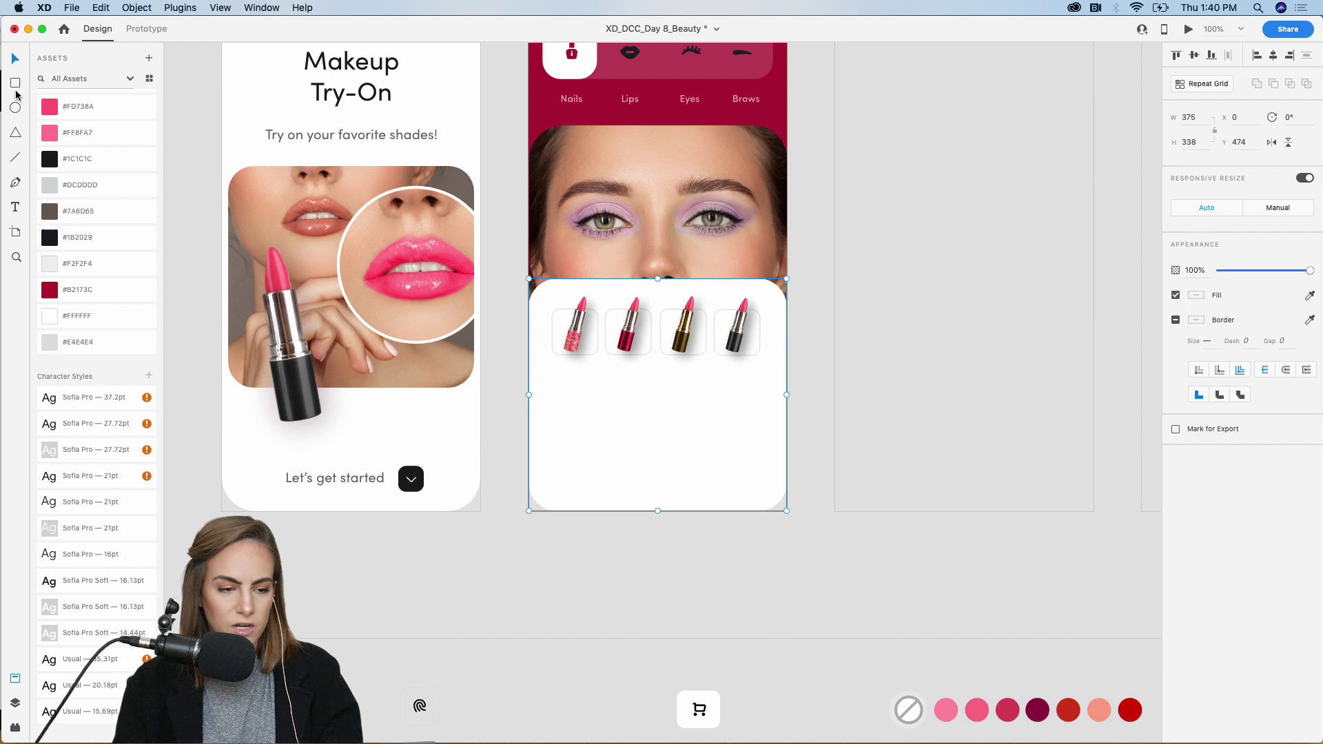
{"action": "left_click_drag", "start_coordinate": [529, 373], "coordinate": [787, 511]}
{"action": "left_click_drag", "start_coordinate": [530, 373], "coordinate": [529, 358]}
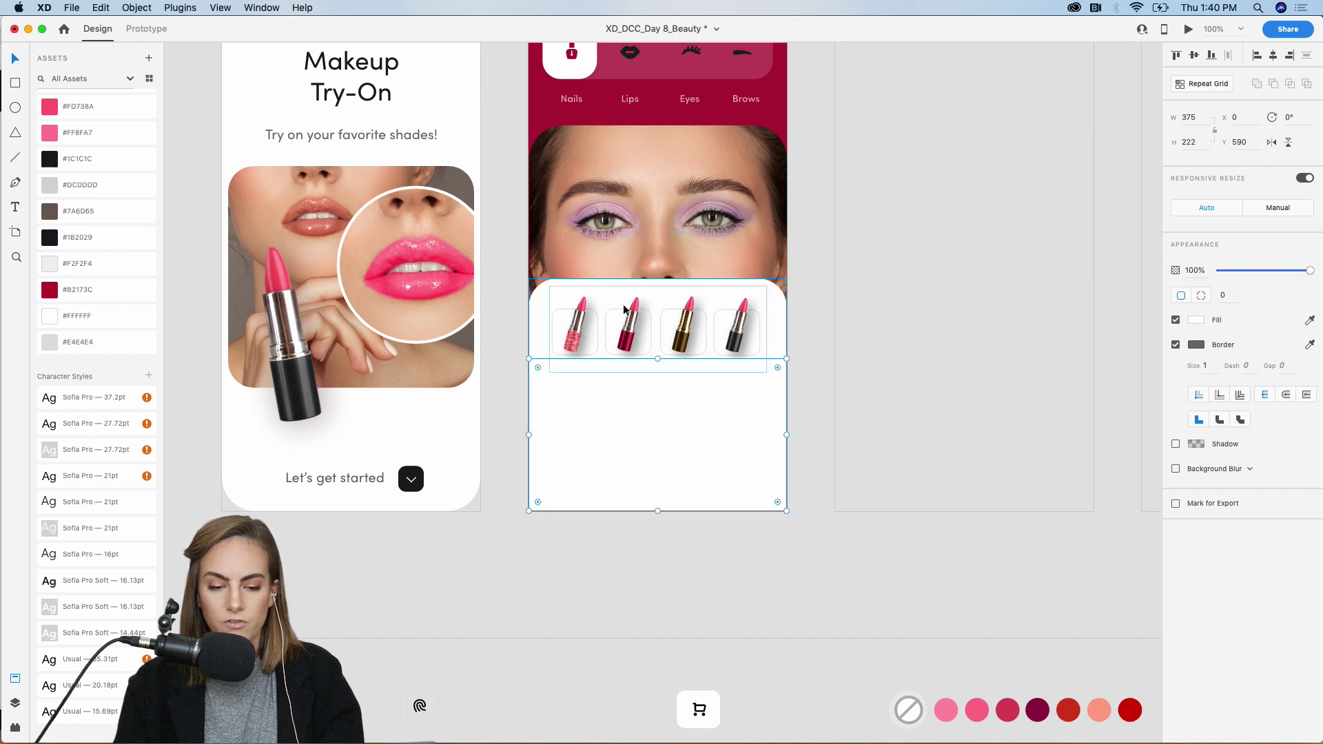
Move the white panel and its lipstick row up so they clear the new rectangle.
{"action": "left_click", "coordinate": [661, 283]}
{"action": "left_click_drag", "start_coordinate": [663, 280], "coordinate": [663, 253]}
{"action": "left_click", "coordinate": [662, 313]}
{"action": "left_click_drag", "start_coordinate": [663, 299], "coordinate": [663, 295]}
Give the new rectangle a corner radius of 36, a #1C1C1C fill and no border.
{"action": "left_click", "coordinate": [629, 396]}
{"action": "left_click_drag", "start_coordinate": [539, 370], "coordinate": [553, 382]}
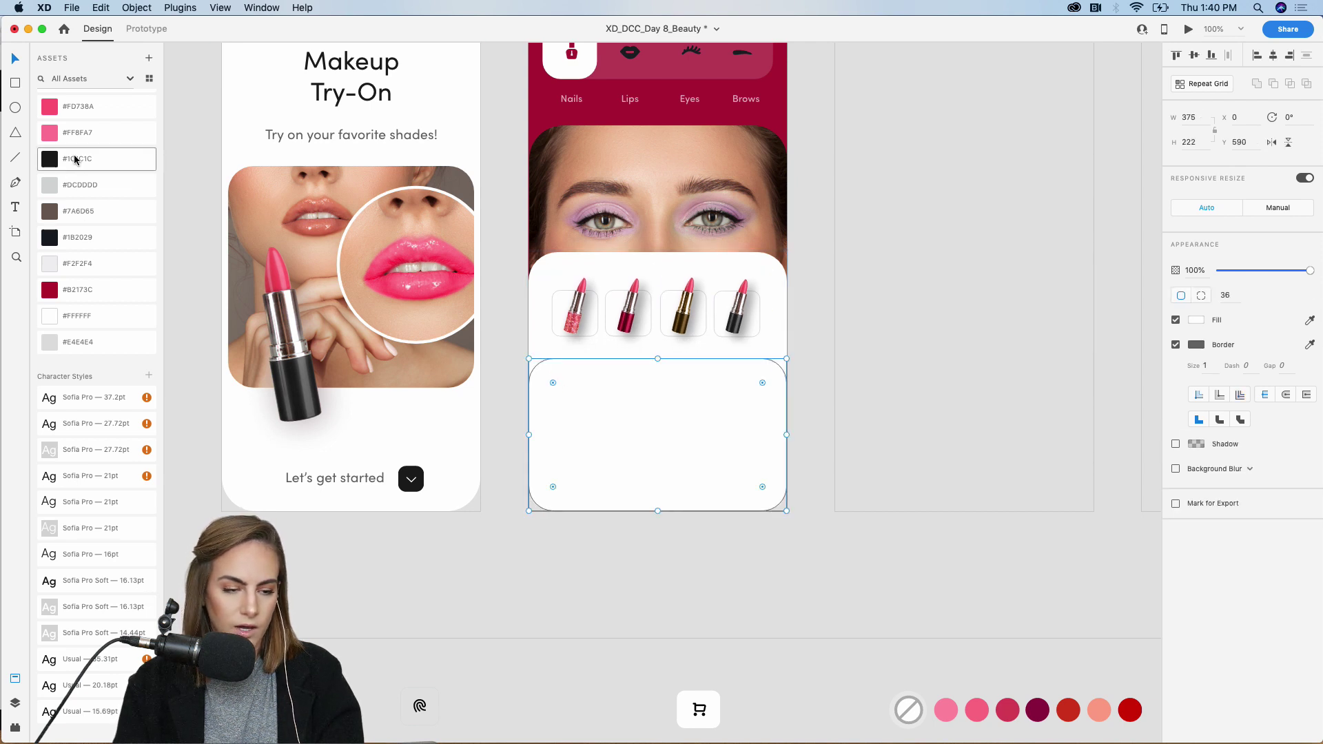
{"action": "left_click", "coordinate": [82, 158]}
{"action": "left_click", "coordinate": [1175, 345]}
Copy the "Filter" heading into the upper part of the dark panel and change its text to "$34".
{"action": "scroll", "coordinate": [792, 372], "scroll_direction": "up", "scroll_amount": 3}
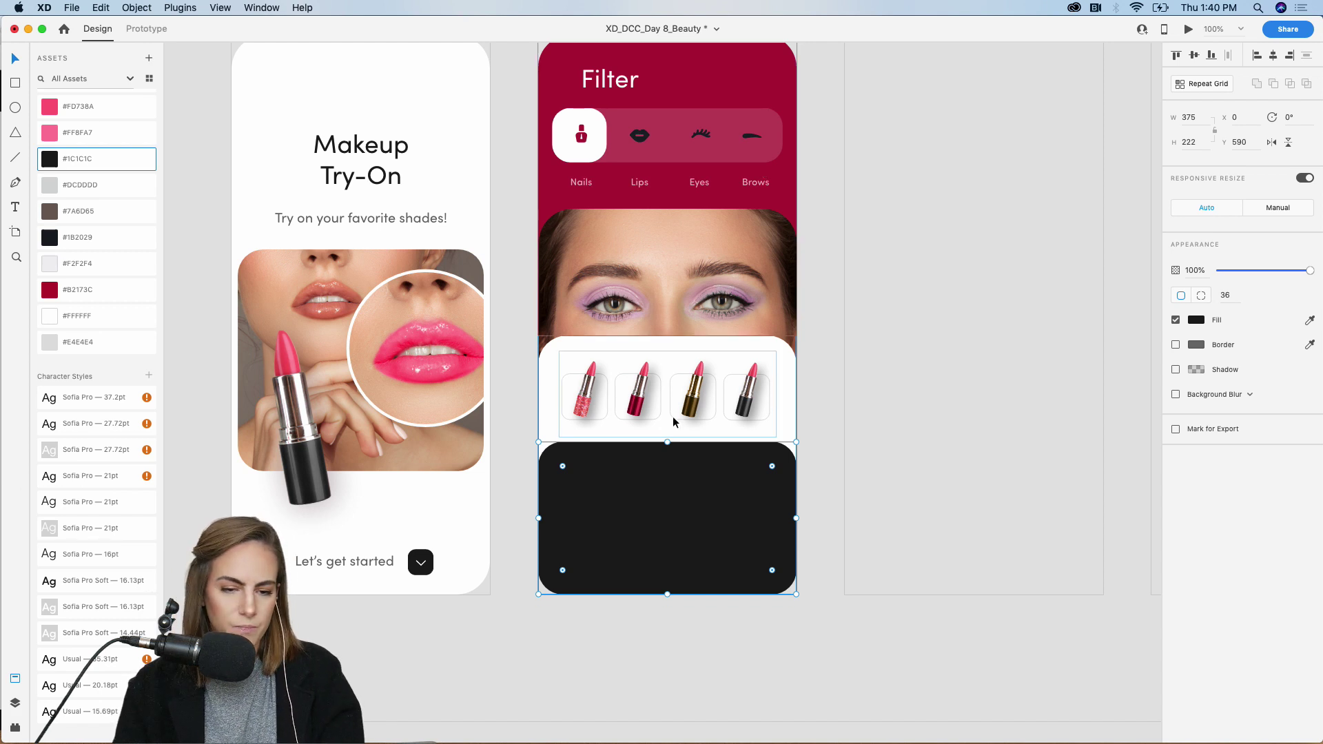
{"action": "left_click", "coordinate": [615, 81]}
{"action": "key", "text": "super+c"}
{"action": "left_click", "coordinate": [667, 469]}
{"action": "left_click", "coordinate": [599, 72]}
{"action": "key", "text": "super+v"}
{"action": "left_click_drag", "start_coordinate": [599, 81], "coordinate": [605, 478]}
{"action": "double_click", "coordinate": [603, 476]}
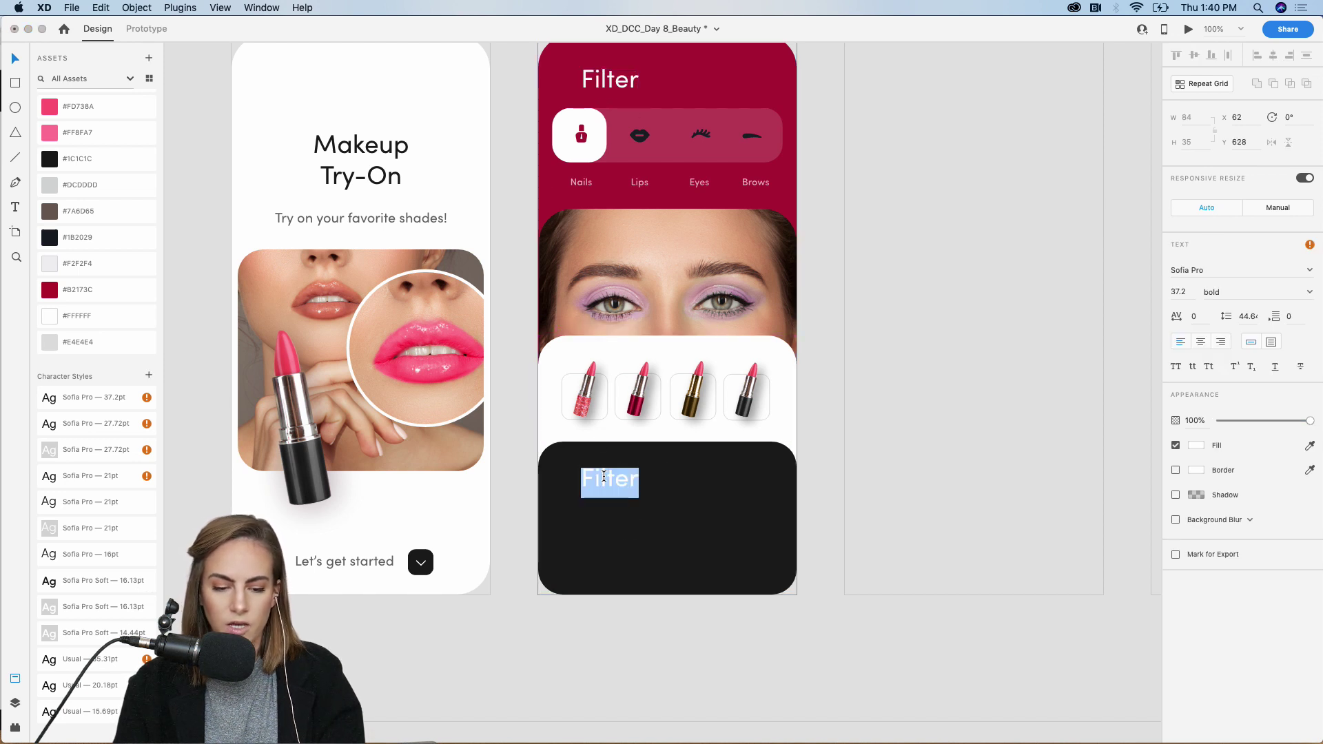
{"action": "type", "text": "$34"}
{"action": "key", "text": "Escape"}
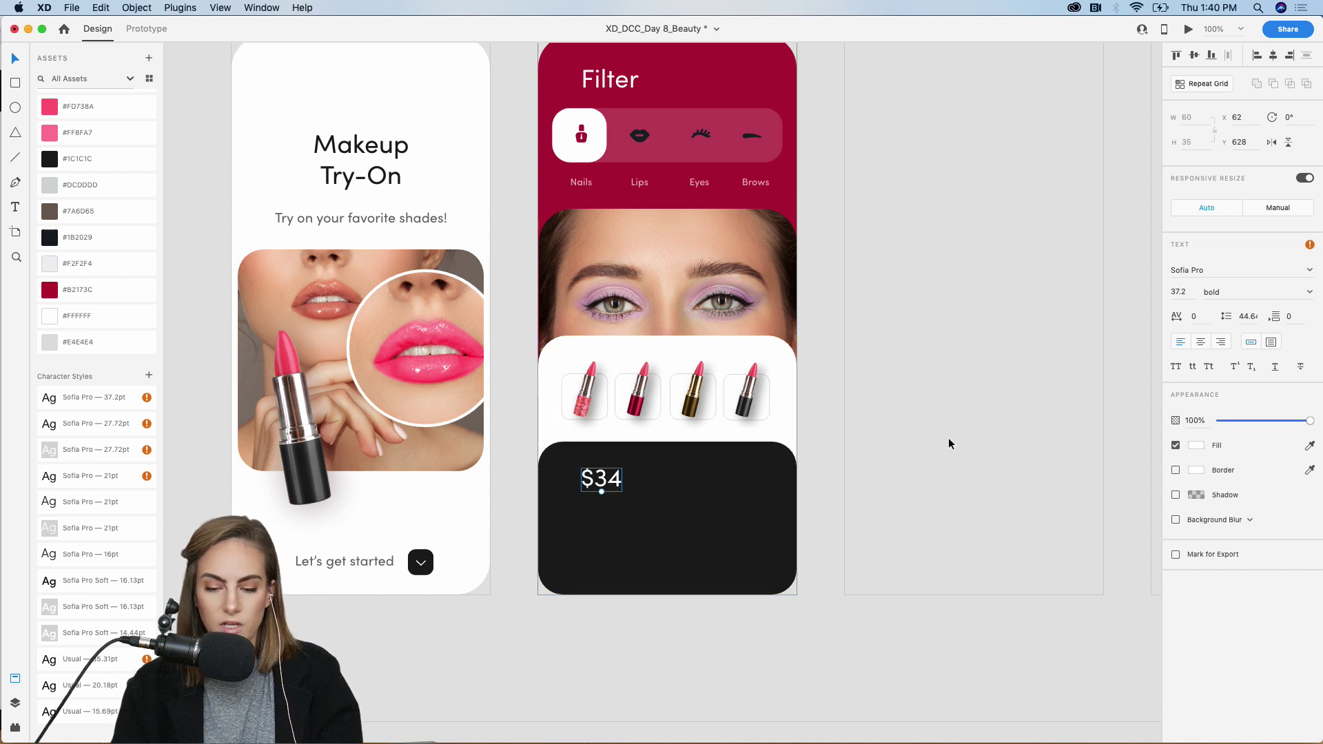
Set the "$34" price to font size 30 and move it to X 38, Y 628.
{"action": "left_click", "coordinate": [1187, 295]}
{"action": "type", "text": "25"}
{"action": "key", "text": "Return"}
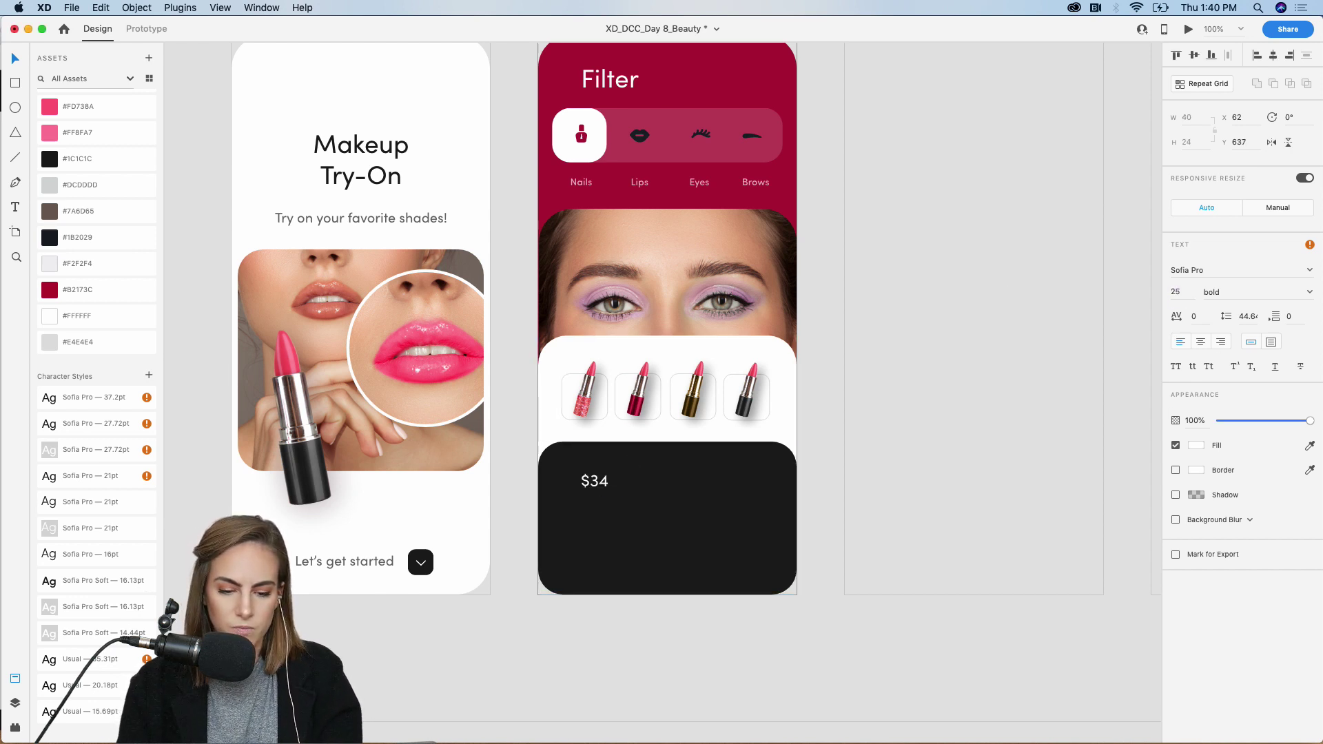
{"action": "left_click_drag", "start_coordinate": [584, 486], "coordinate": [567, 482]}
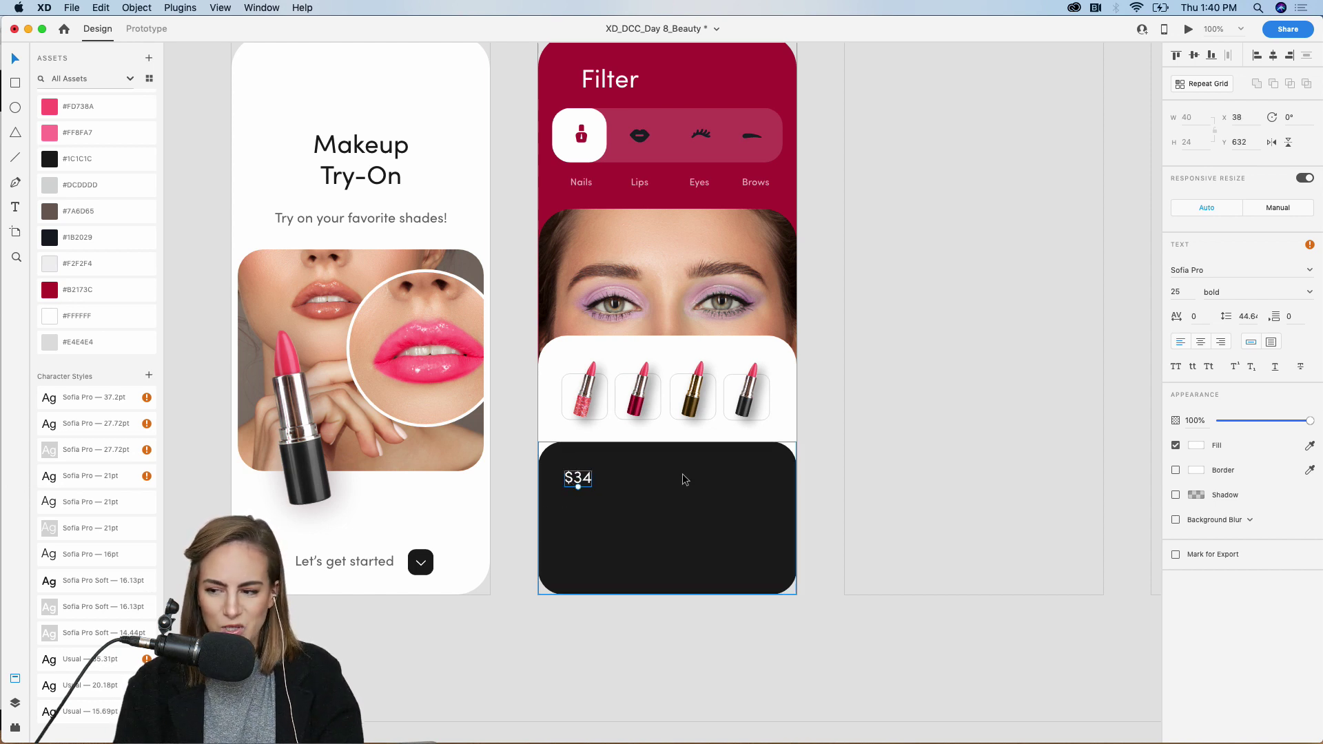
{"action": "left_click", "coordinate": [1185, 293]}
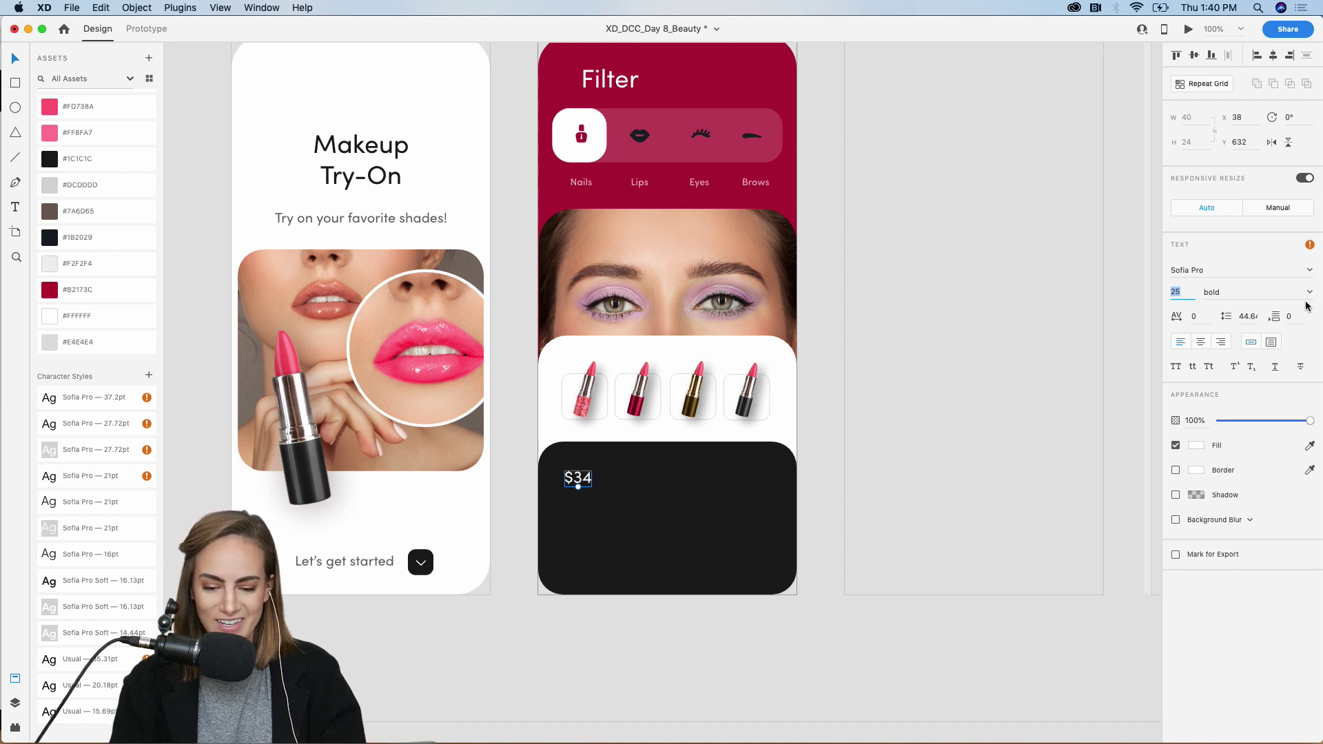
{"action": "type", "text": "30"}
{"action": "key", "text": "Return"}
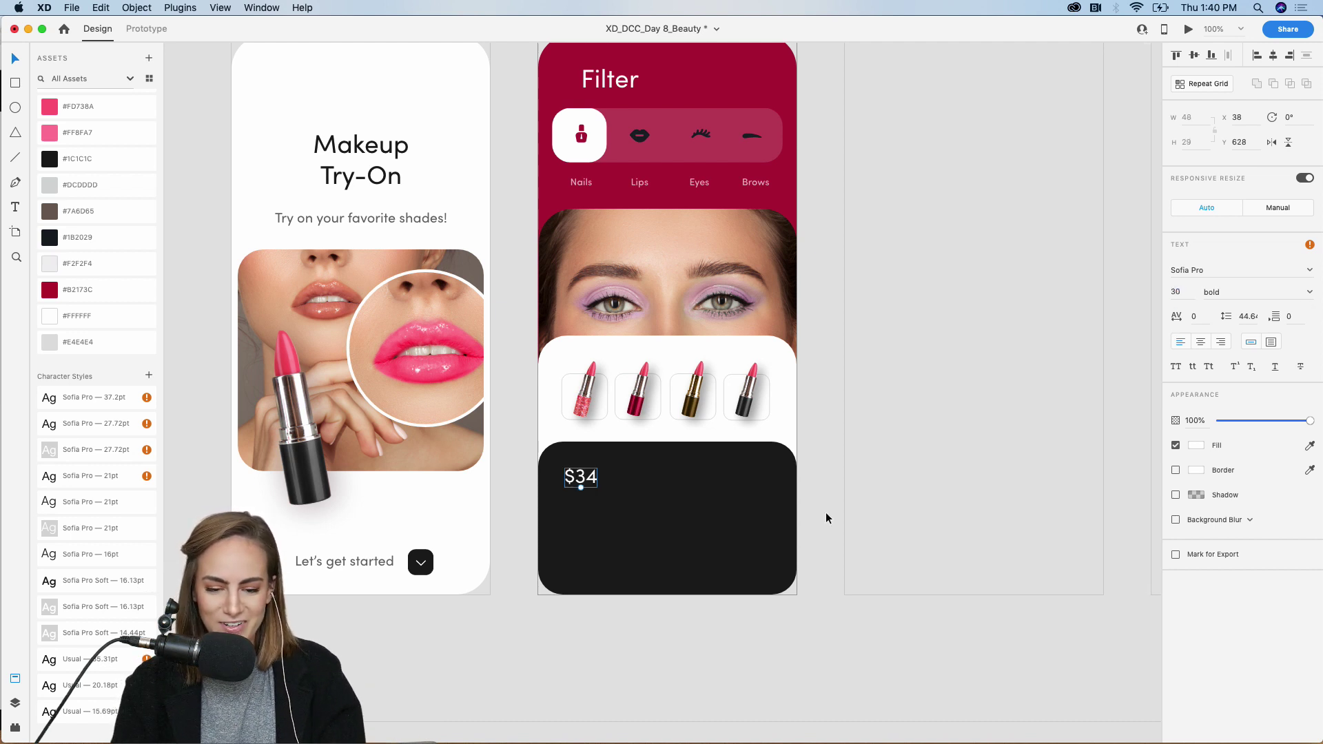
Duplicate the price below itself as "Pastel Pink" at font size 15 and 62% opacity.
{"action": "left_click_drag", "start_coordinate": [585, 483], "coordinate": [585, 513]}
{"action": "double_click", "coordinate": [583, 509]}
{"action": "type", "text": "Pastel Pink"}
{"action": "key", "text": "Escape"}
{"action": "left_click", "coordinate": [1175, 291]}
{"action": "type", "text": "15"}
{"action": "key", "text": "Return"}
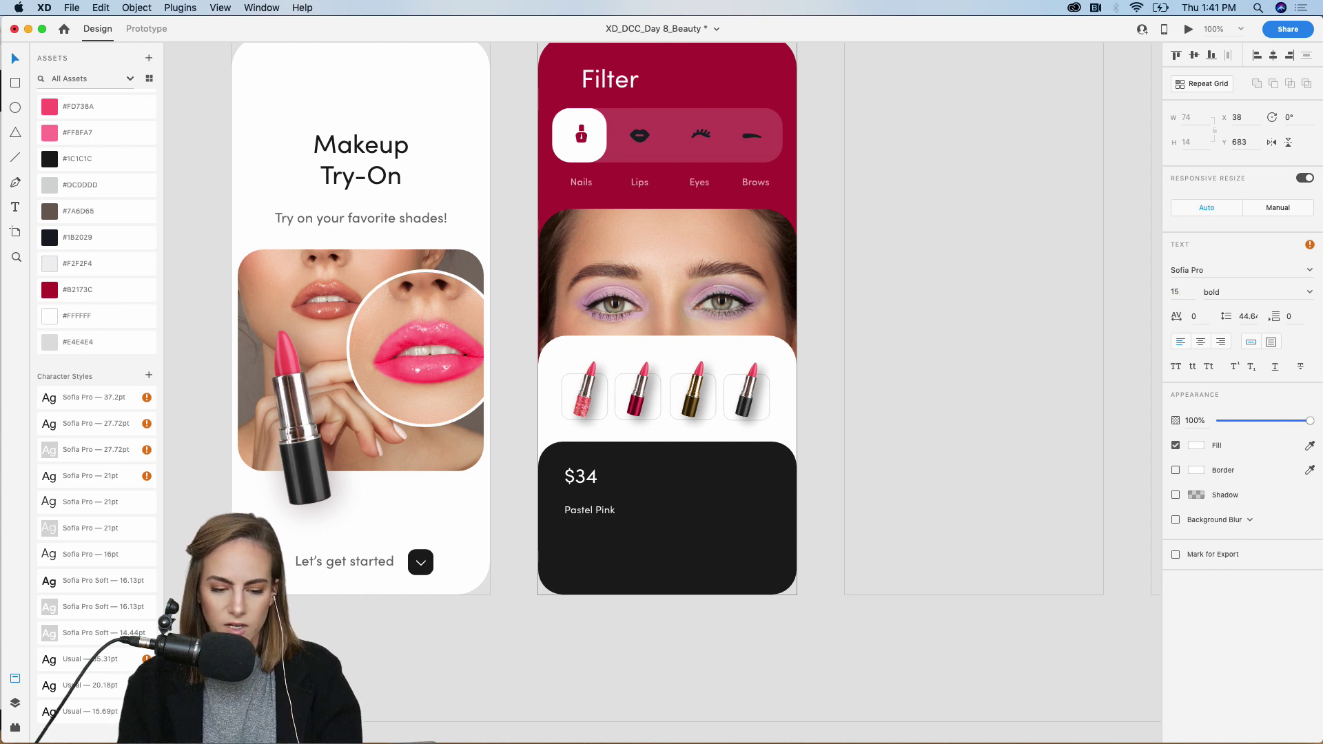
{"action": "left_click_drag", "start_coordinate": [1308, 421], "coordinate": [1276, 422]}
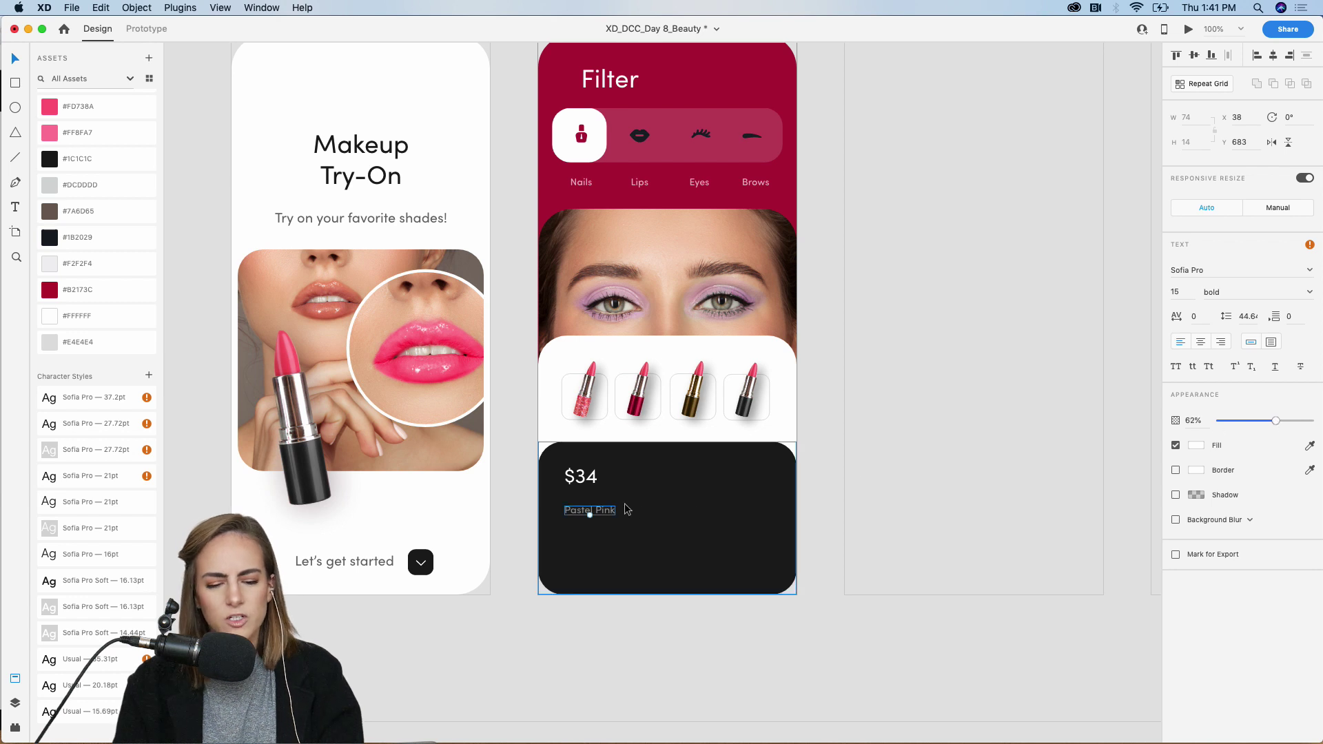
Move "Pastel Pink" up closer to the "$34" price and group the two texts.
{"action": "left_click_drag", "start_coordinate": [604, 509], "coordinate": [603, 497]}
{"action": "left_click", "coordinate": [584, 483], "text": "shift"}
{"action": "key", "text": "super+g"}
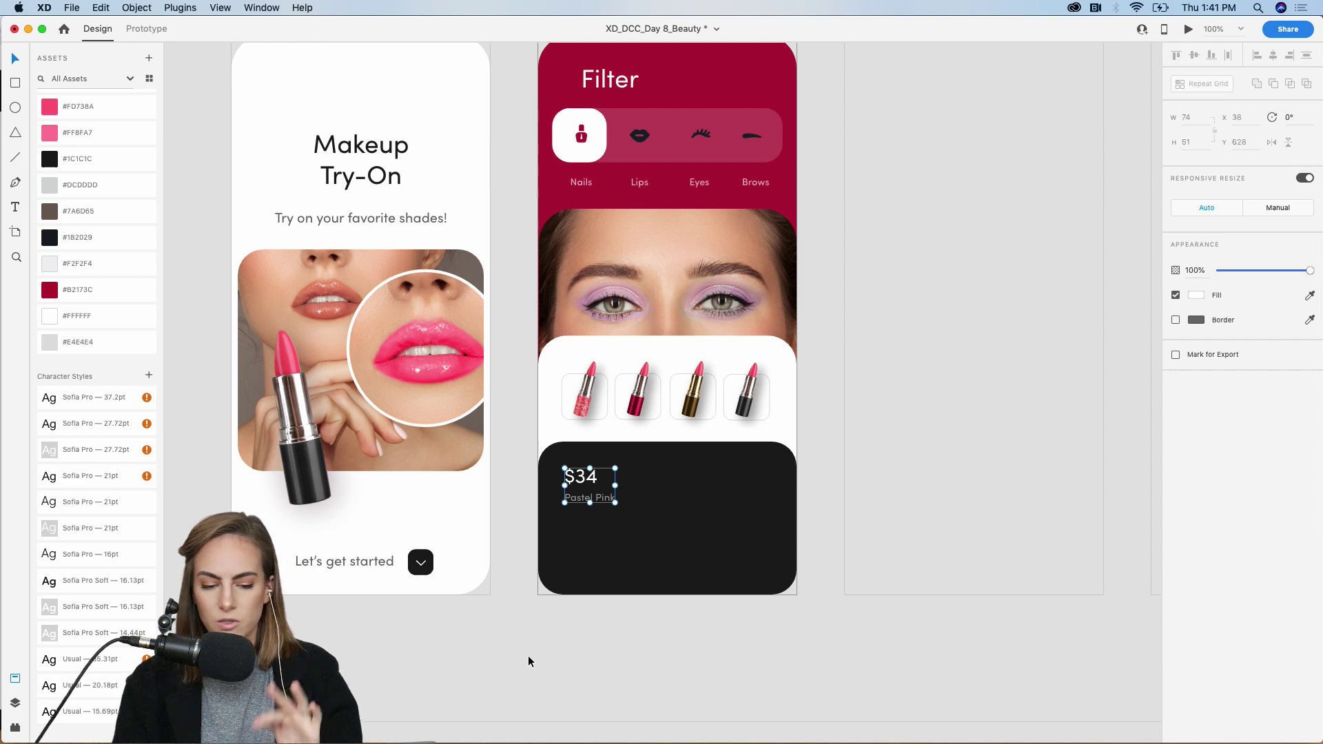
{"action": "left_click", "coordinate": [528, 656]}
Copy the color swatch row from Artboard – 1 and place it under "Pastel Pink" in Filter's dark panel.
{"action": "scroll", "coordinate": [528, 655], "scroll_direction": "down", "scroll_amount": 5}
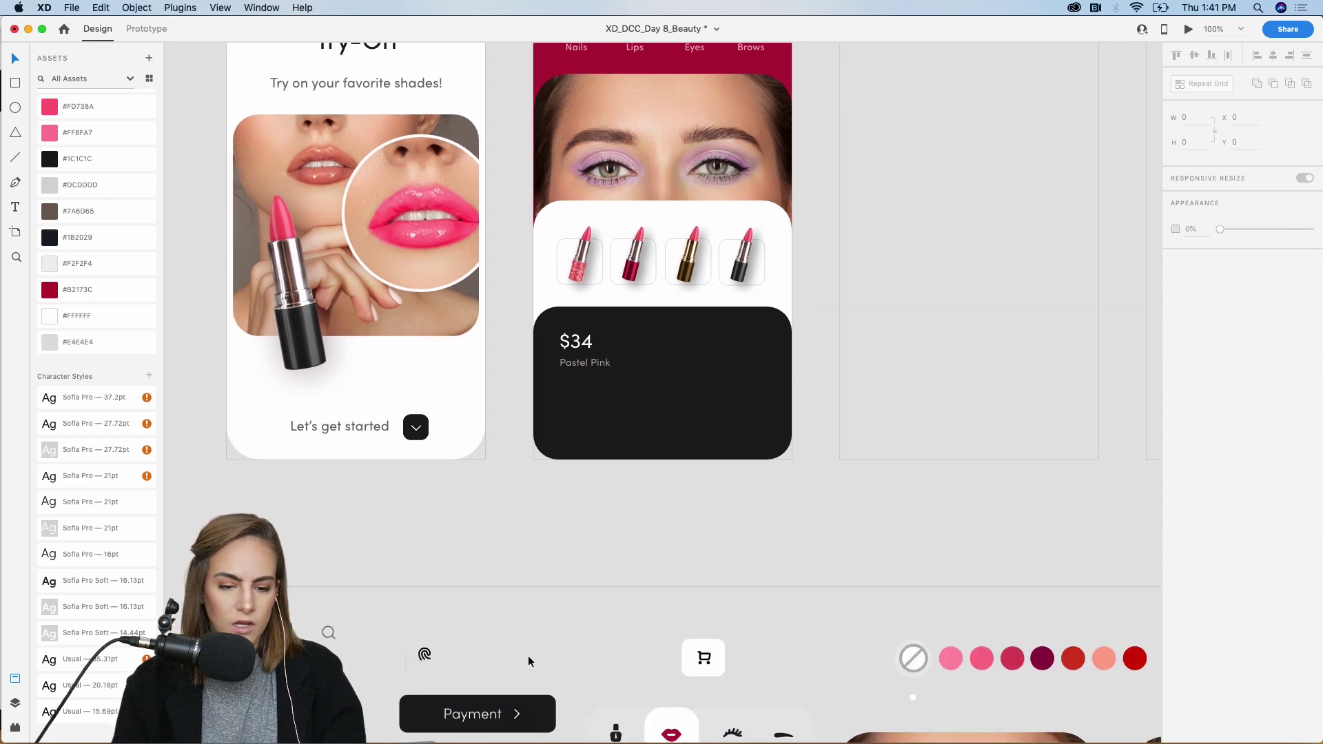
{"action": "scroll", "coordinate": [528, 656], "scroll_direction": "down", "scroll_amount": 8}
{"action": "scroll", "coordinate": [528, 655], "scroll_direction": "right", "scroll_amount": 5}
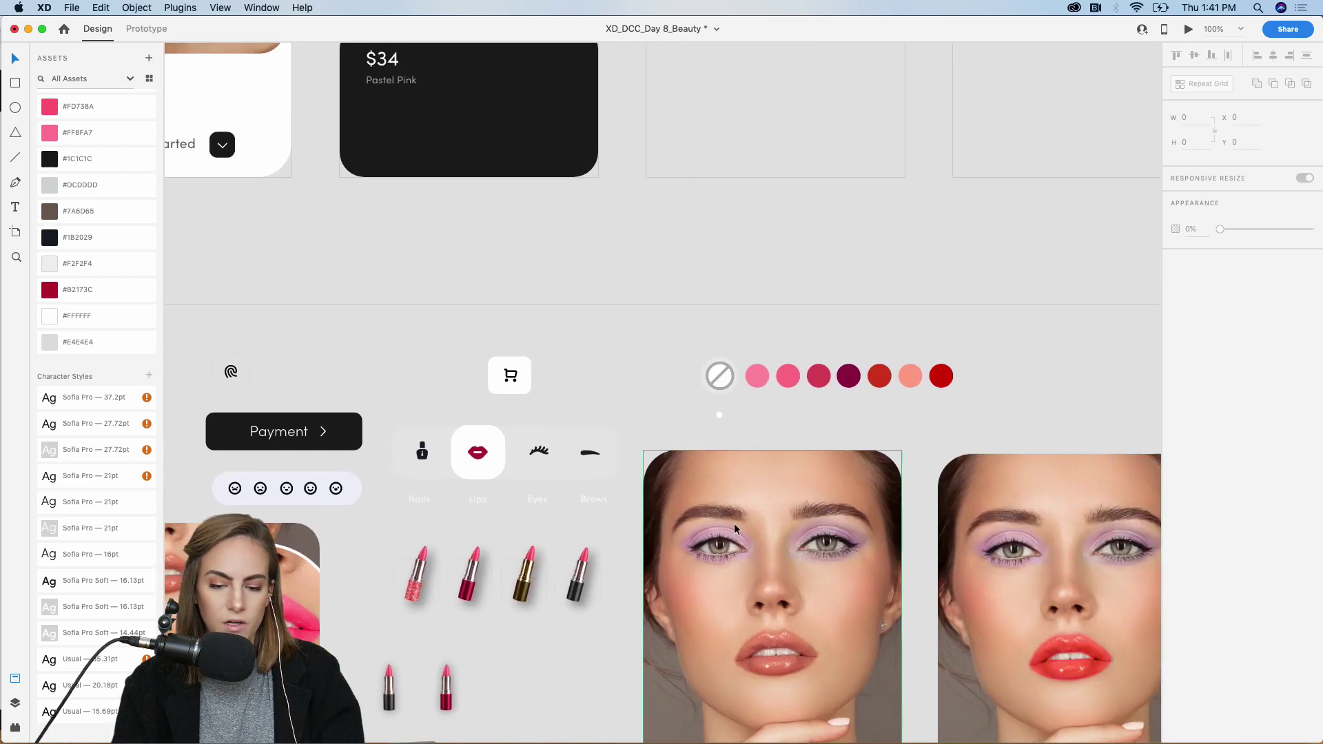
{"action": "left_click", "coordinate": [860, 387]}
{"action": "scroll", "coordinate": [846, 387], "scroll_direction": "up", "scroll_amount": 3}
{"action": "scroll", "coordinate": [846, 387], "scroll_direction": "left", "scroll_amount": 2}
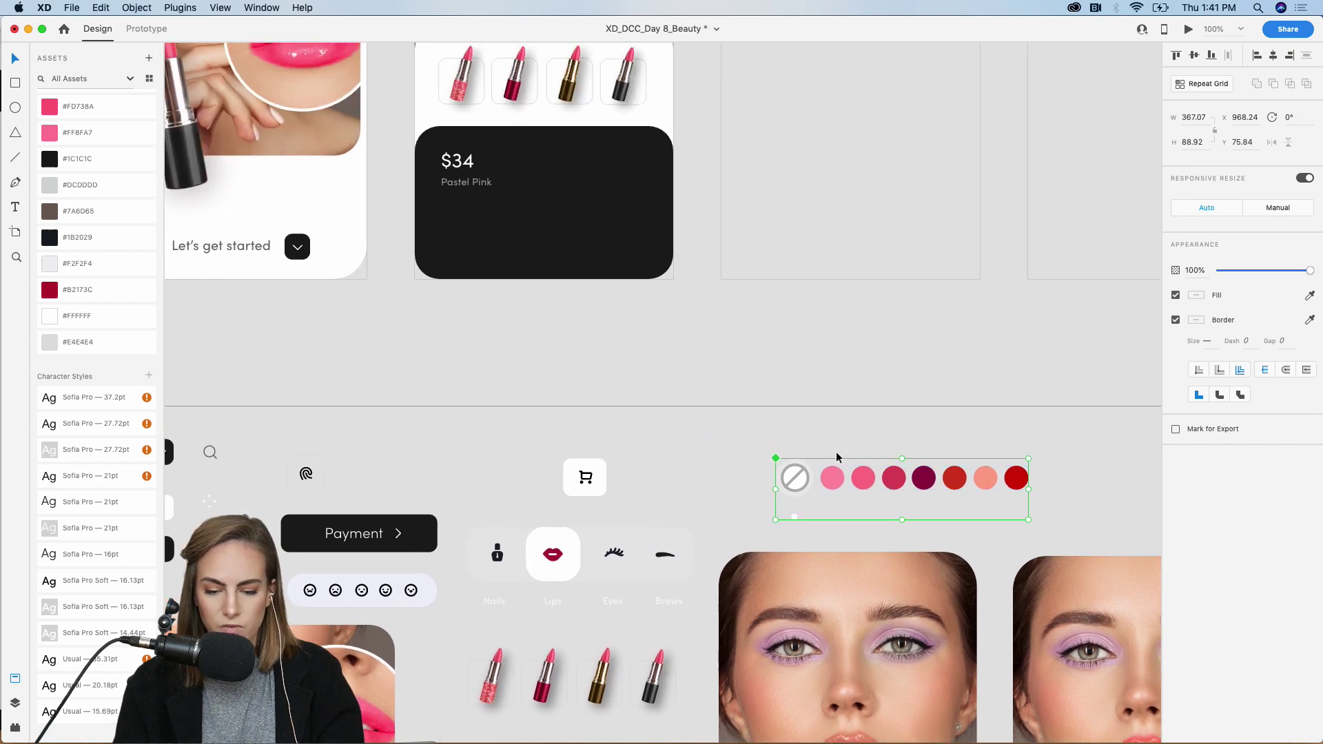
{"action": "scroll", "coordinate": [782, 416], "scroll_direction": "left", "scroll_amount": 5}
{"action": "scroll", "coordinate": [737, 408], "scroll_direction": "up", "scroll_amount": 7}
{"action": "left_click", "coordinate": [735, 408]}
{"action": "key", "text": "super+v"}
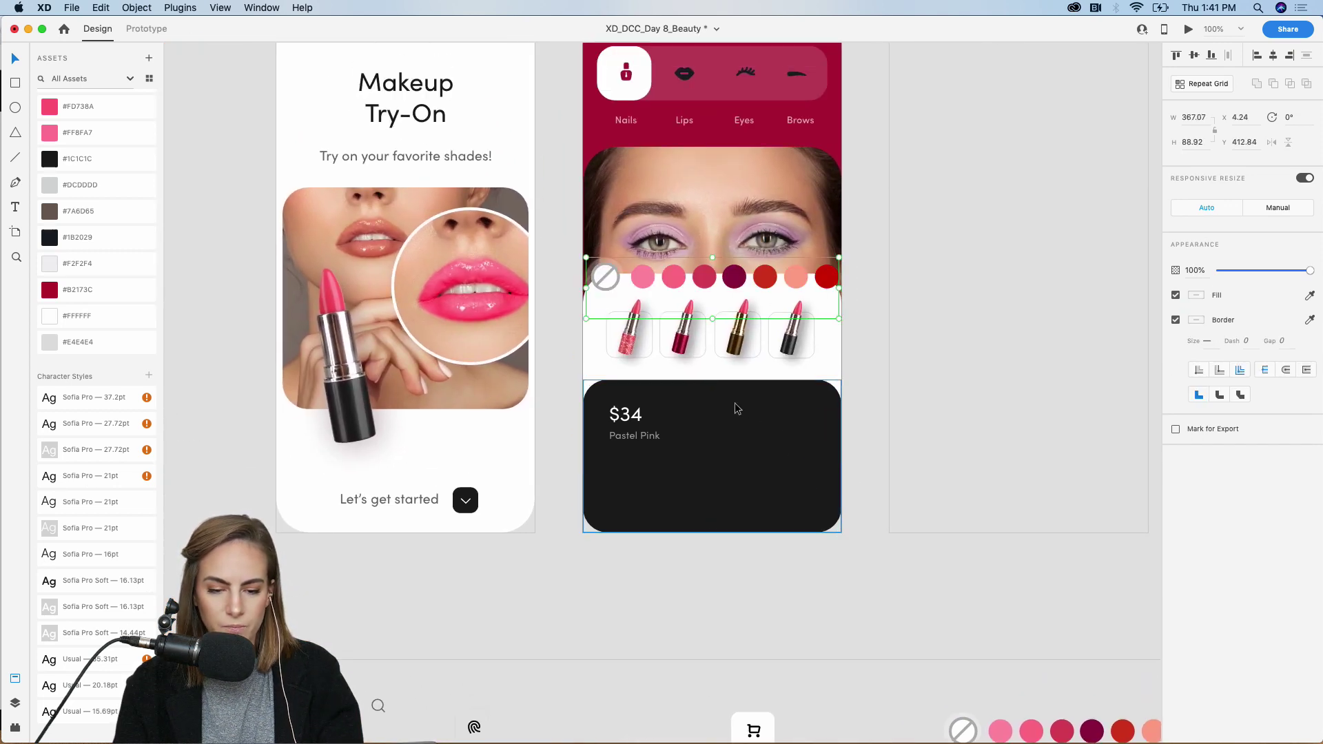
{"action": "left_click_drag", "start_coordinate": [704, 282], "coordinate": [722, 478]}
{"action": "left_click", "coordinate": [692, 554]}
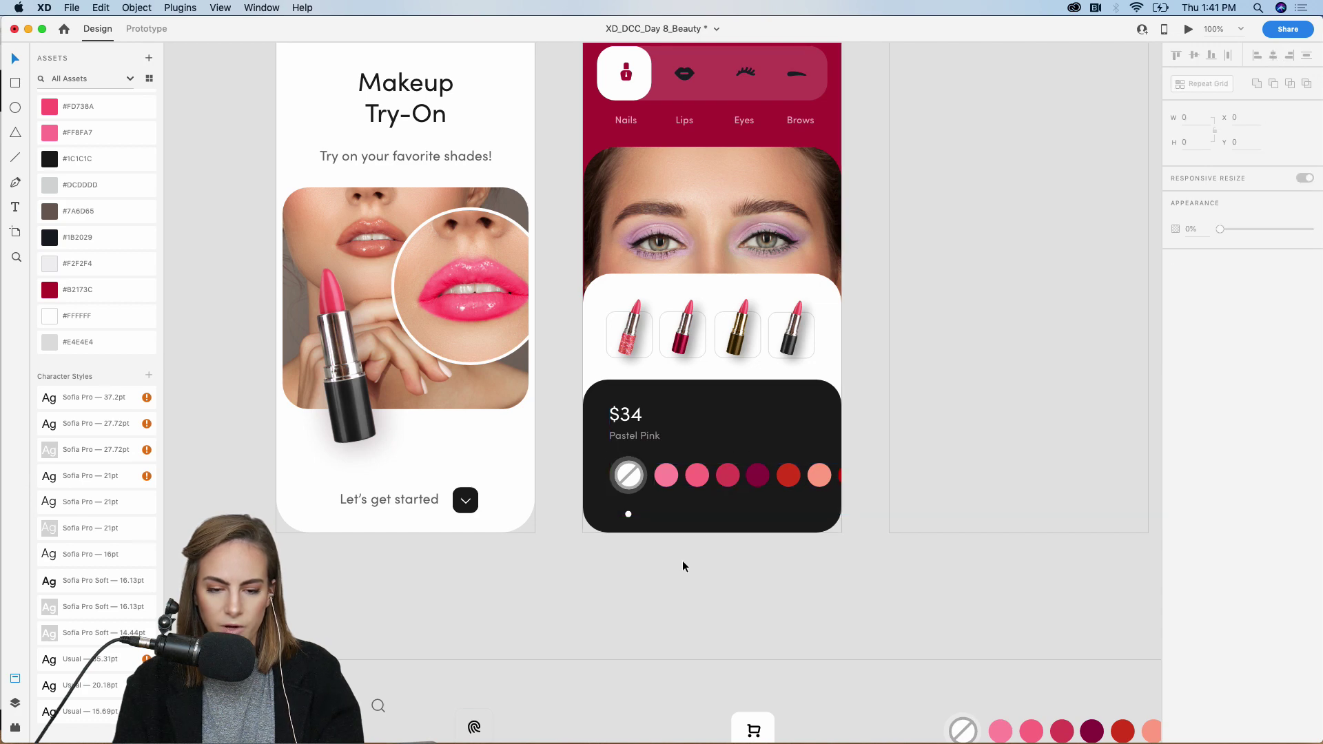
Copy the white cart button from Artboard – 1 into the dark panel opposite the price, at X 271.26, Y 624.48.
{"action": "key", "text": "super+equal"}
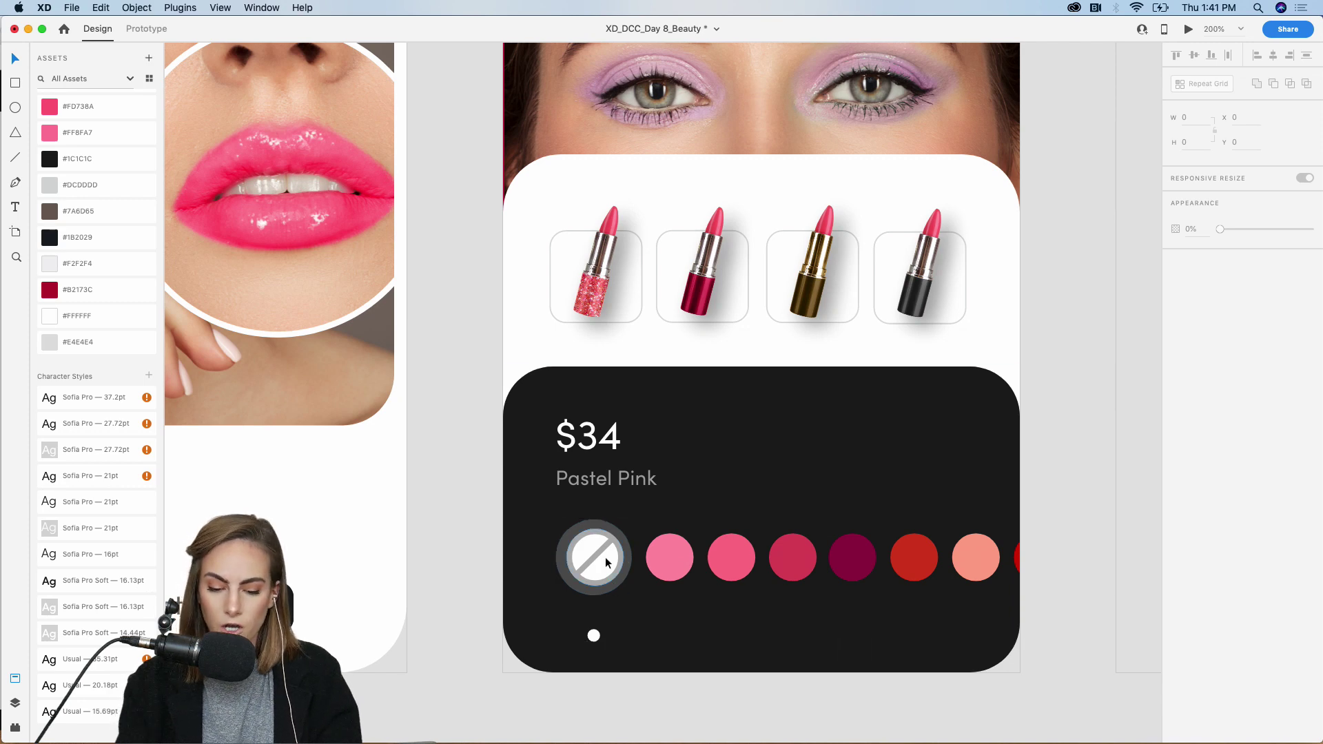
{"action": "key", "text": "super+minus"}
{"action": "scroll", "coordinate": [605, 556], "scroll_direction": "down", "scroll_amount": 7}
{"action": "scroll", "coordinate": [605, 557], "scroll_direction": "right", "scroll_amount": 2}
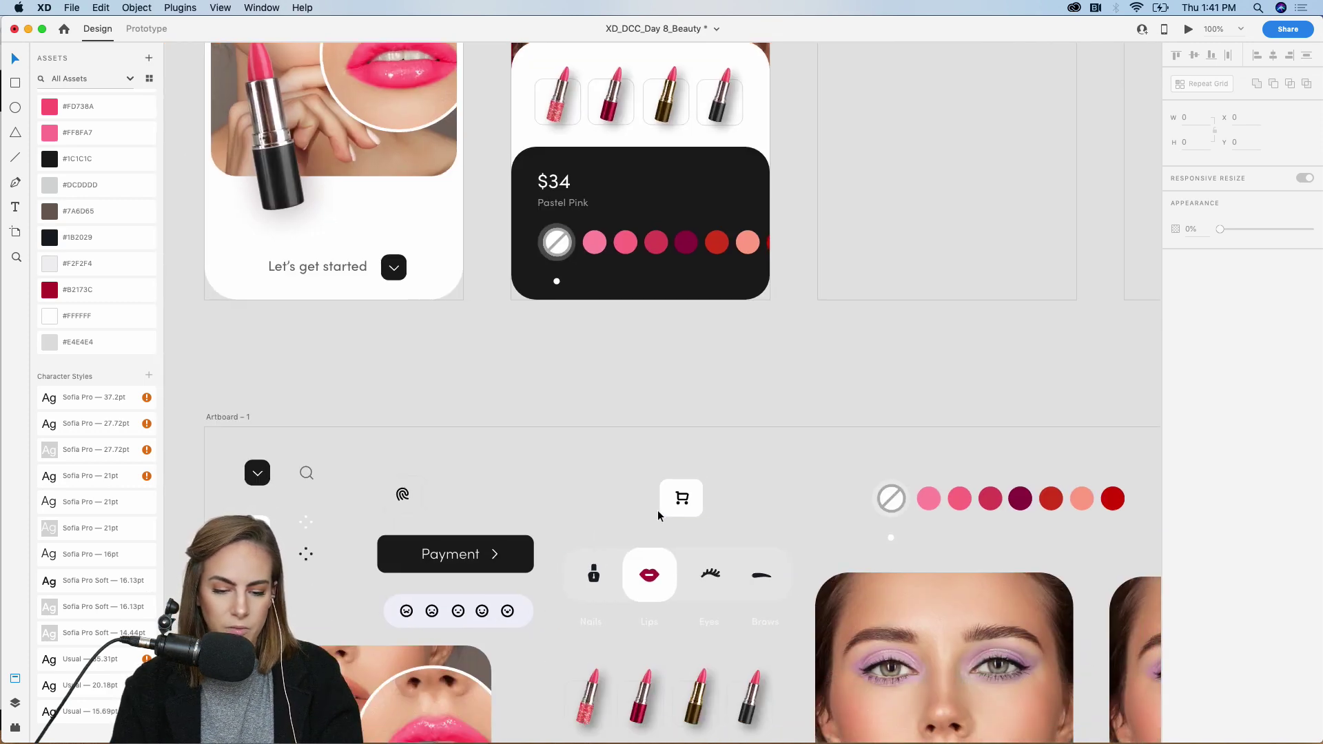
{"action": "left_click", "coordinate": [681, 497]}
{"action": "scroll", "coordinate": [681, 498], "scroll_direction": "up", "scroll_amount": 3}
{"action": "key", "text": "z"}
{"action": "left_click_drag", "start_coordinate": [654, 226], "coordinate": [783, 362]}
{"action": "key", "text": "super+v"}
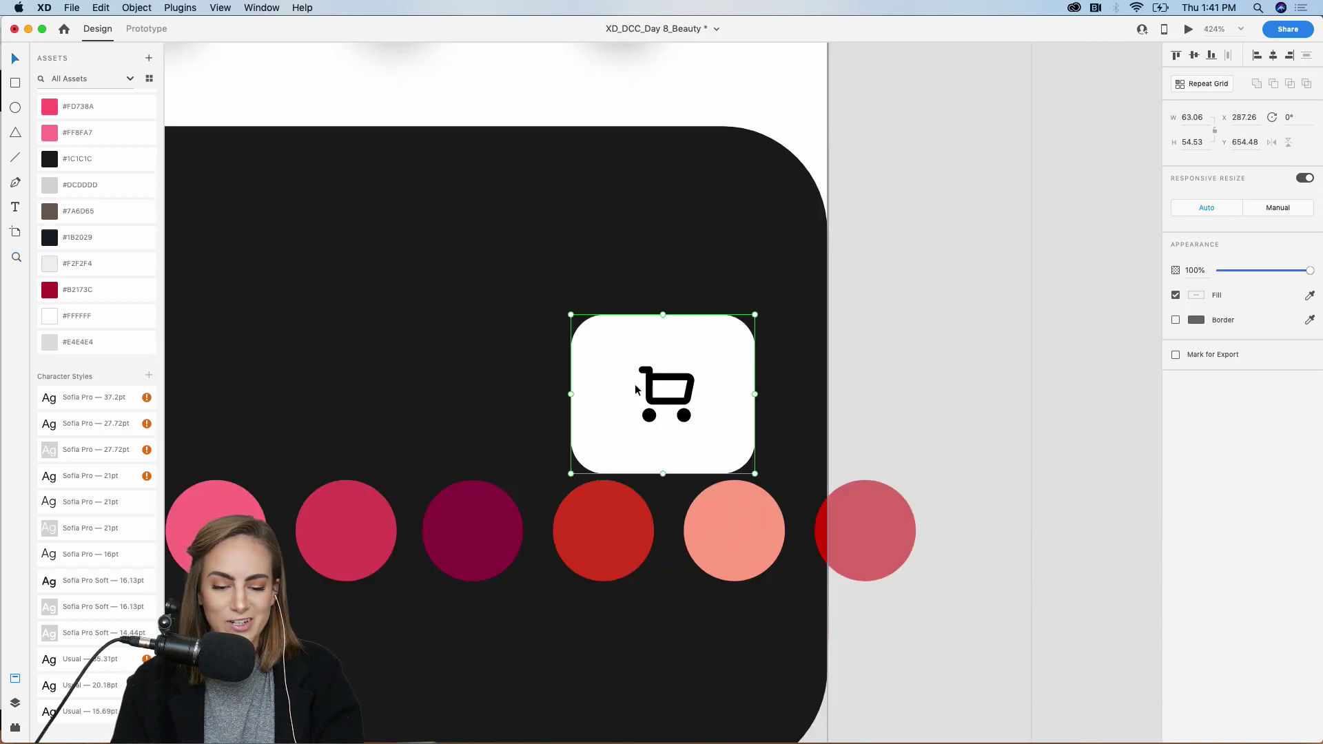
{"action": "left_click_drag", "start_coordinate": [636, 381], "coordinate": [592, 317]}
{"action": "key", "text": "super+minus"}
{"action": "key", "text": "super+minus"}
{"action": "scroll", "coordinate": [590, 320], "scroll_direction": "left", "scroll_amount": 1}
{"action": "left_click_drag", "start_coordinate": [697, 365], "coordinate": [695, 359]}
{"action": "key", "text": "super+minus"}
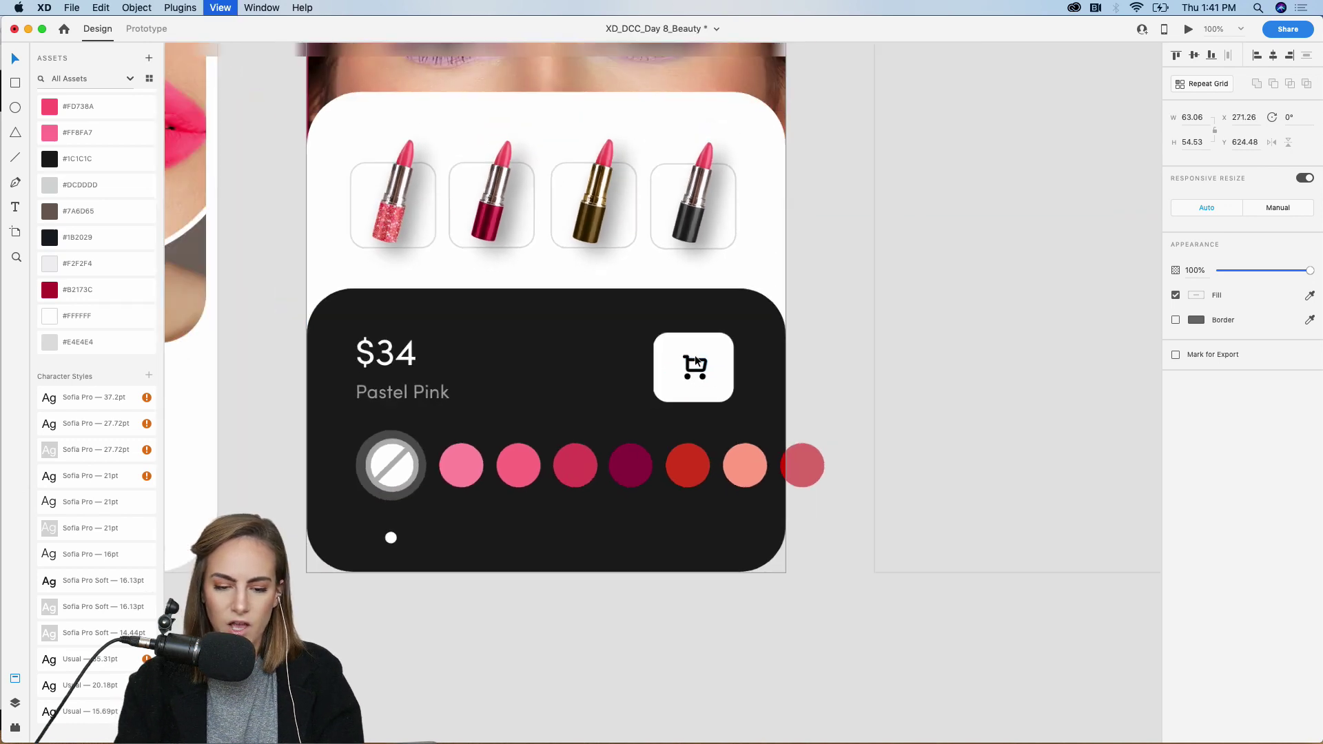
Group the price text, swatch row and cart button with the dark panel.
{"action": "scroll", "coordinate": [694, 358], "scroll_direction": "up", "scroll_amount": 3}
{"action": "scroll", "coordinate": [694, 359], "scroll_direction": "left", "scroll_amount": 3}
{"action": "left_click", "coordinate": [523, 383], "text": "shift"}
{"action": "left_click", "coordinate": [654, 474], "text": "shift"}
{"action": "left_click", "coordinate": [660, 424], "text": "shift"}
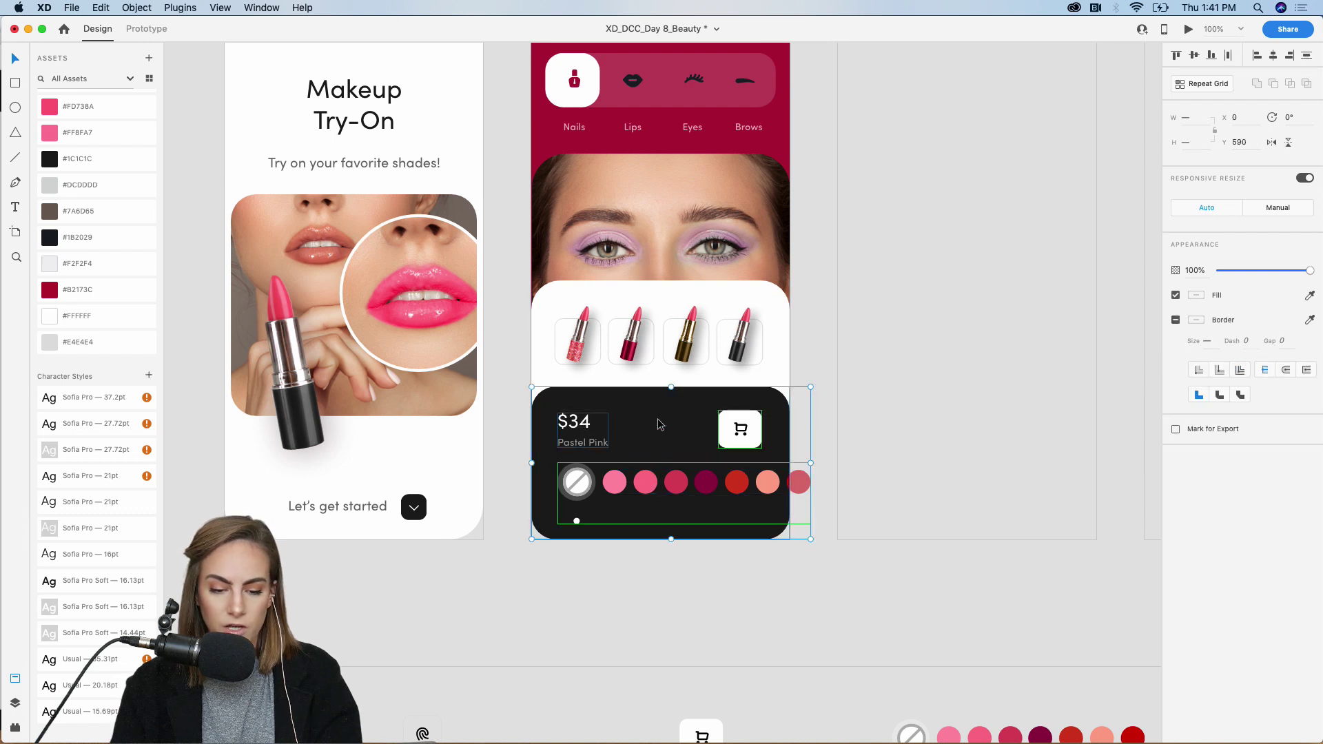
{"action": "key", "text": "super+g"}
{"action": "scroll", "coordinate": [659, 423], "scroll_direction": "up", "scroll_amount": 3}
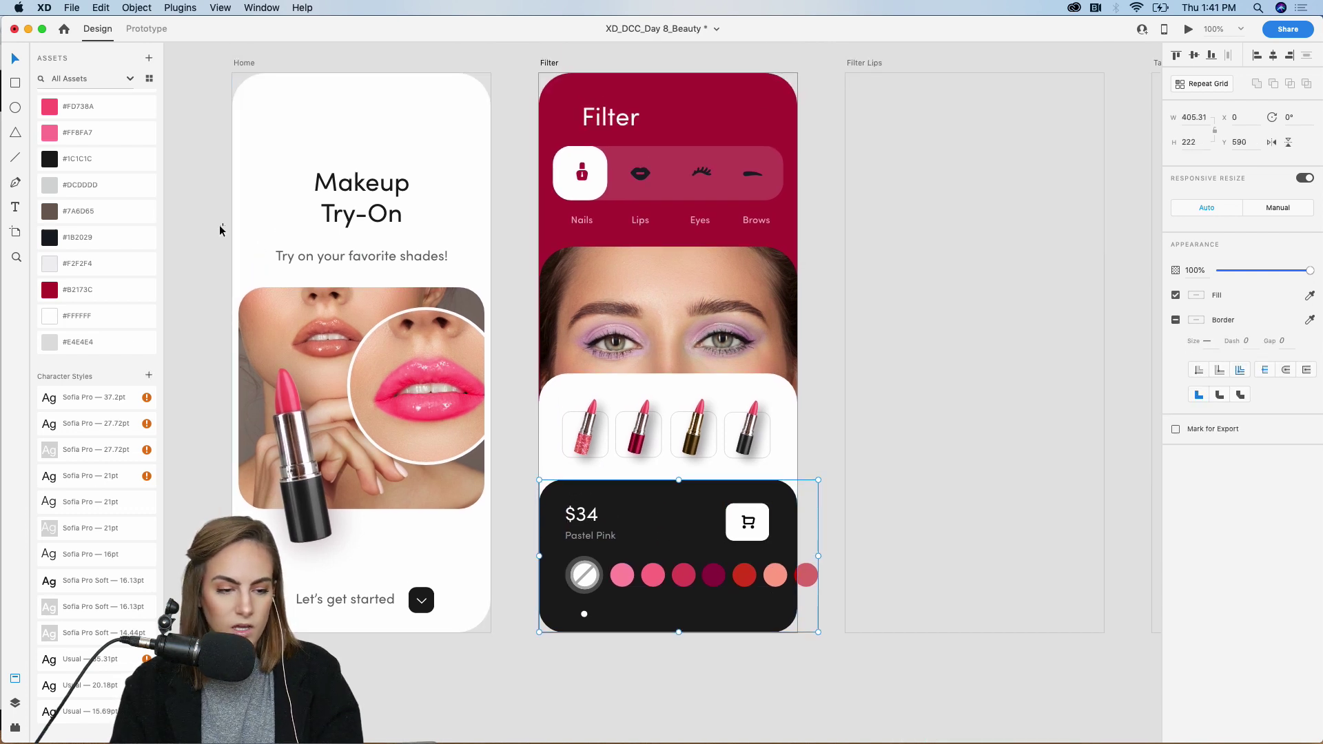
Rename the dark panel's group as "co".
{"action": "left_click", "coordinate": [14, 703]}
{"action": "double_click", "coordinate": [65, 111]}
{"action": "type", "text": "co"}
{"action": "key", "text": "Return"}
{"action": "left_click", "coordinate": [209, 184]}
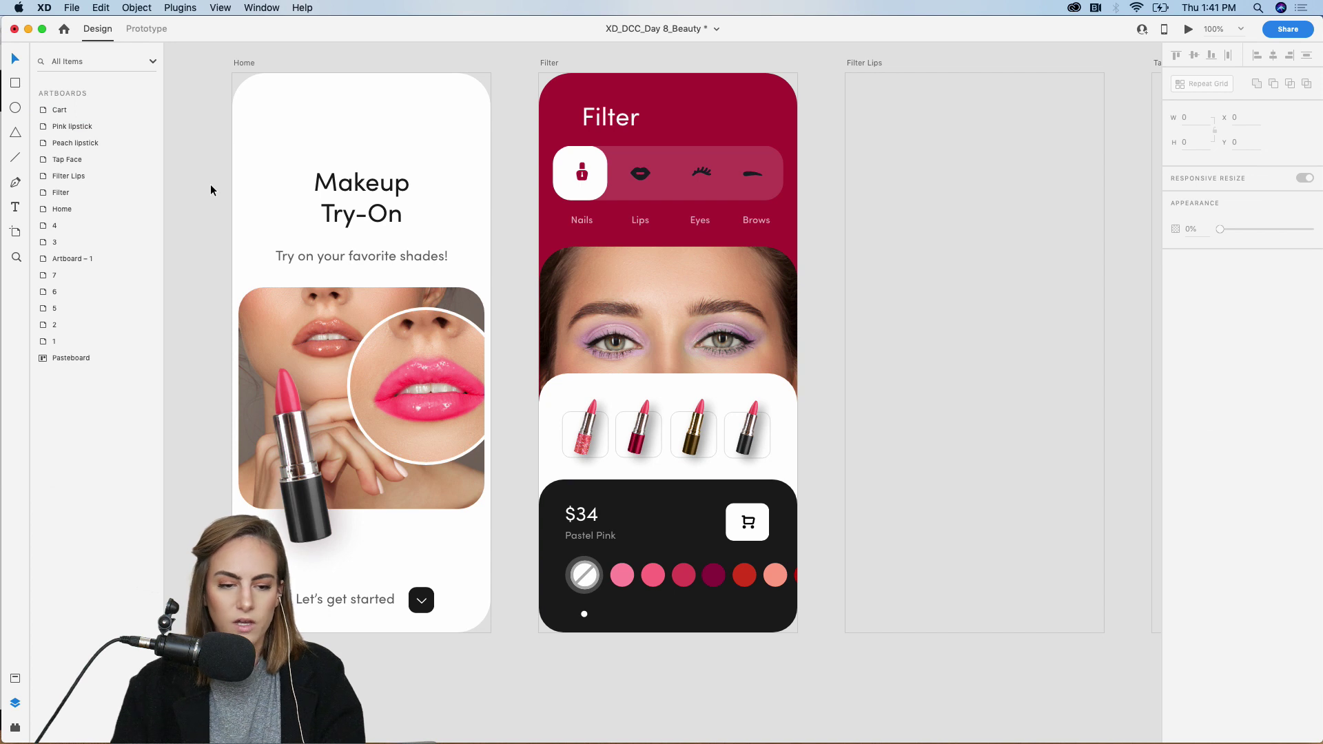
Switch to Prototype mode and rename the content group of the Home artboard as "home".
{"action": "scroll", "coordinate": [209, 184], "scroll_direction": "left", "scroll_amount": 2}
{"action": "left_click", "coordinate": [145, 32]}
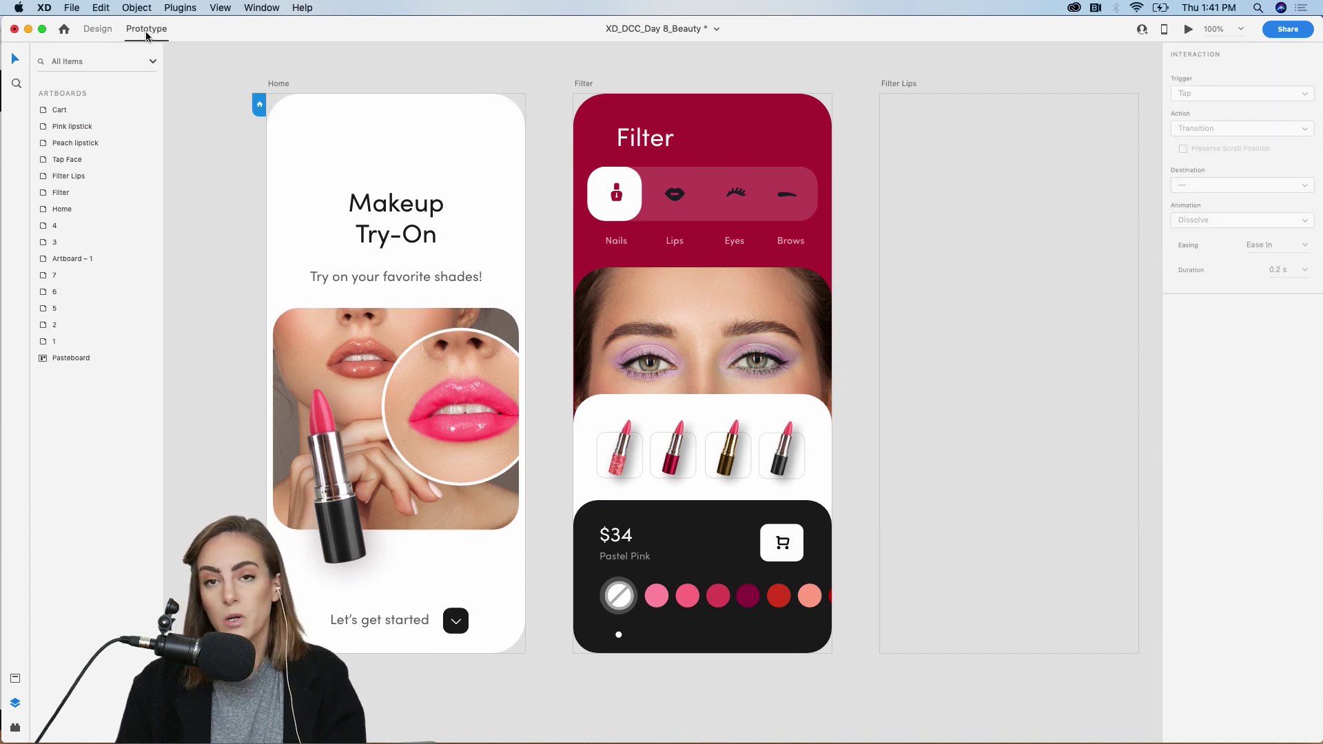
{"action": "left_click", "coordinate": [411, 149]}
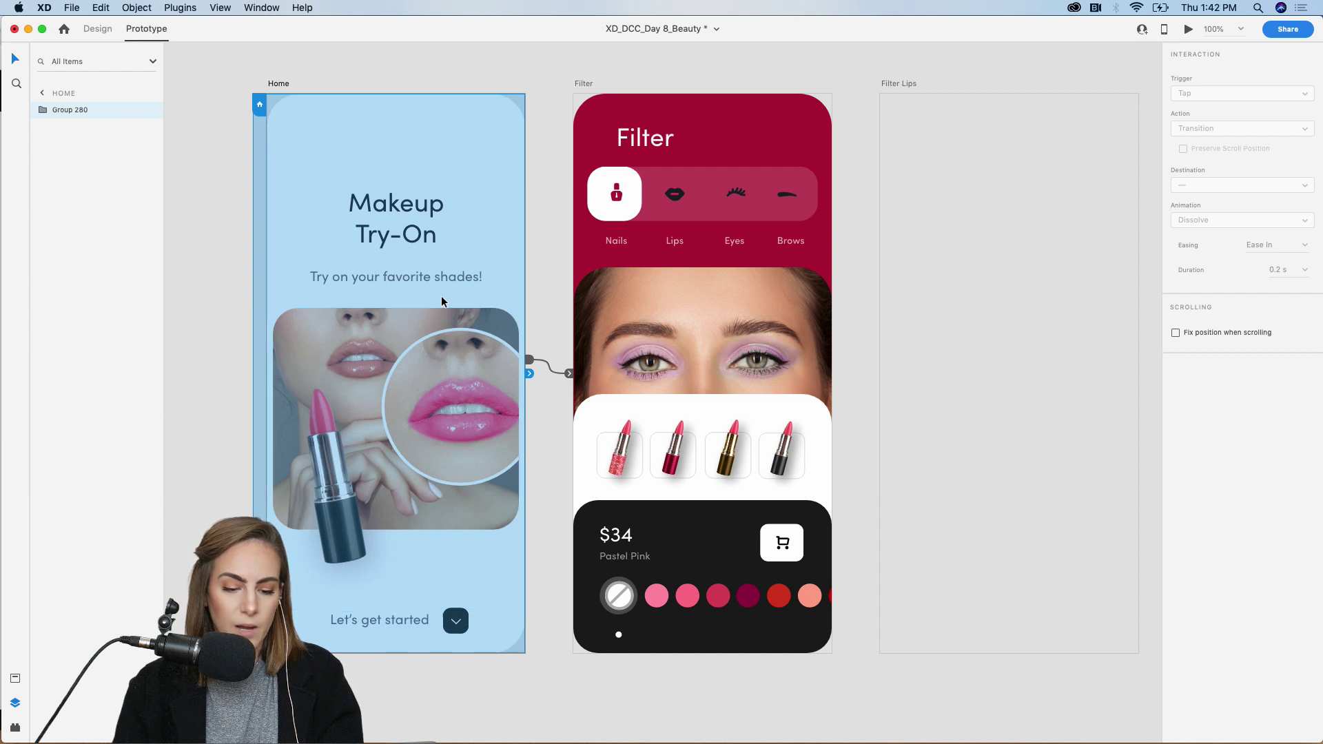
{"action": "scroll", "coordinate": [419, 373], "scroll_direction": "up", "scroll_amount": 2}
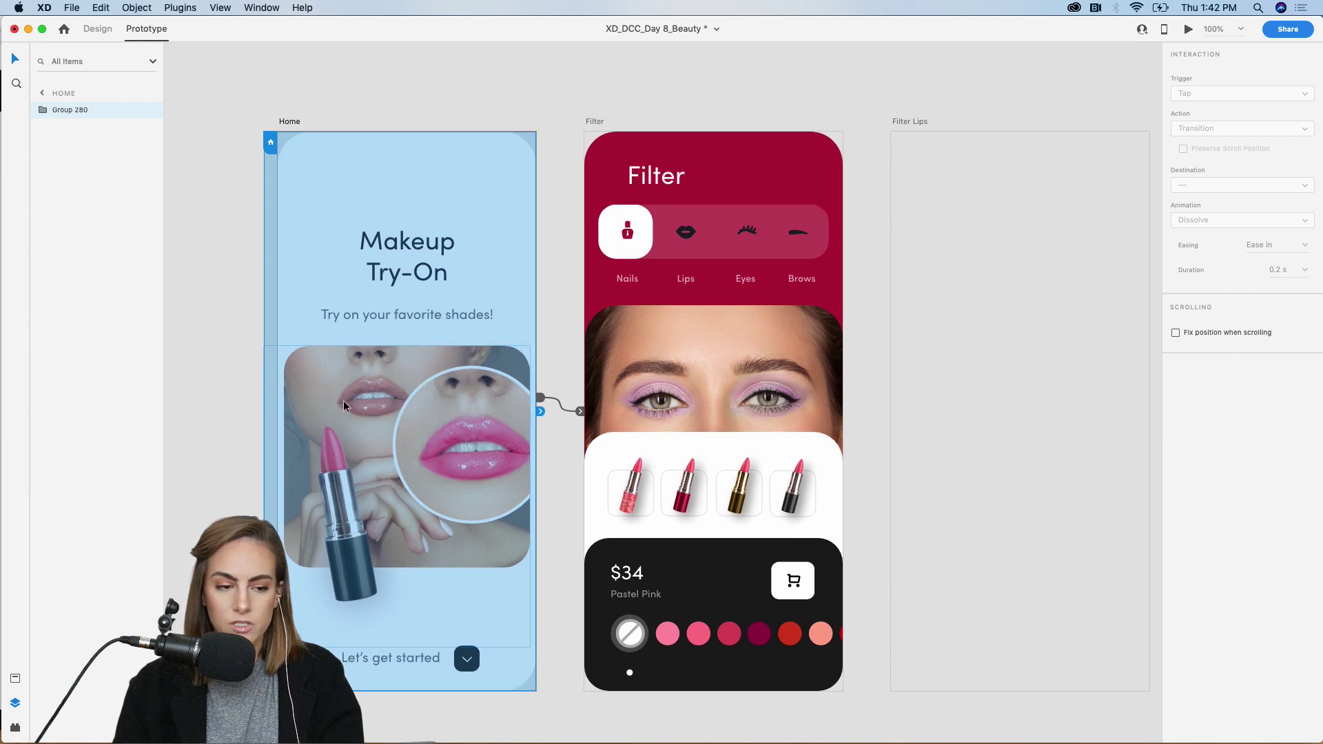
{"action": "double_click", "coordinate": [70, 110]}
{"action": "type", "text": "home"}
{"action": "key", "text": "Return"}
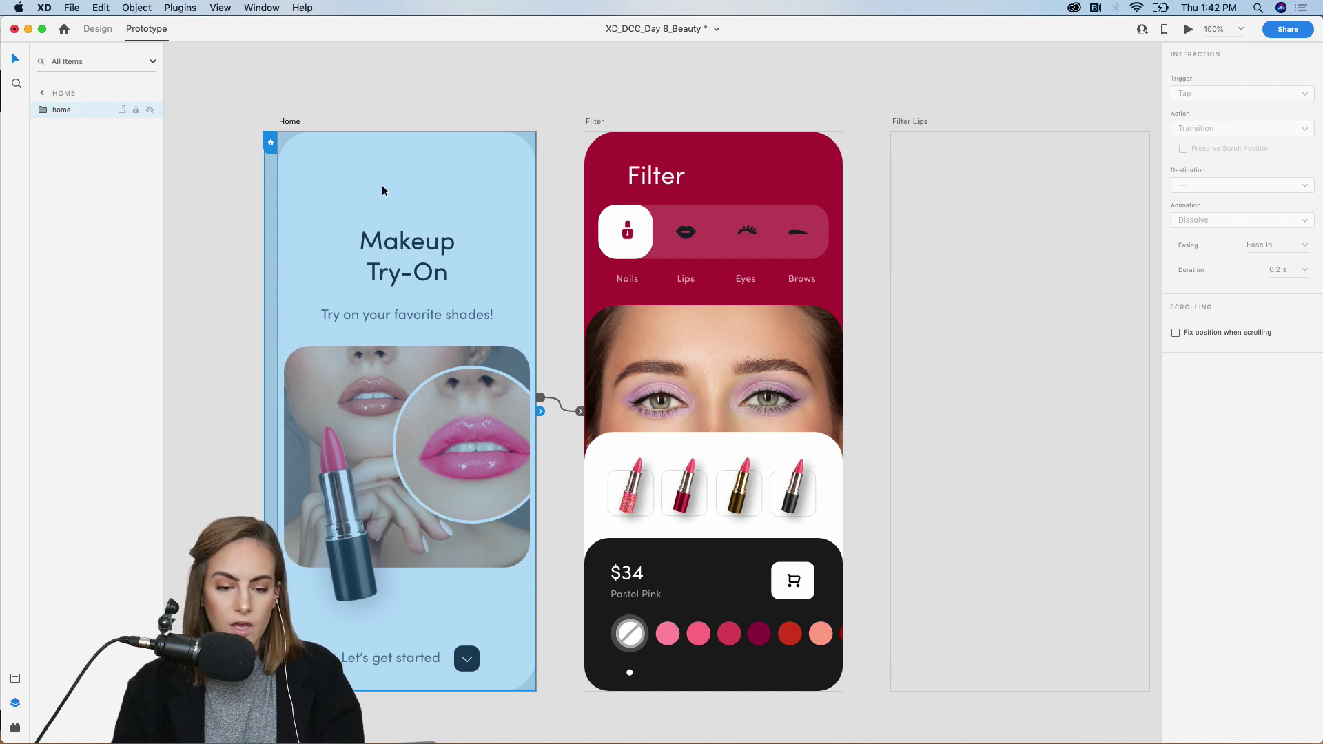
Paste the home group into the Filter artboard and move it up so it sits mostly above the artboard.
{"action": "left_click", "coordinate": [643, 317]}
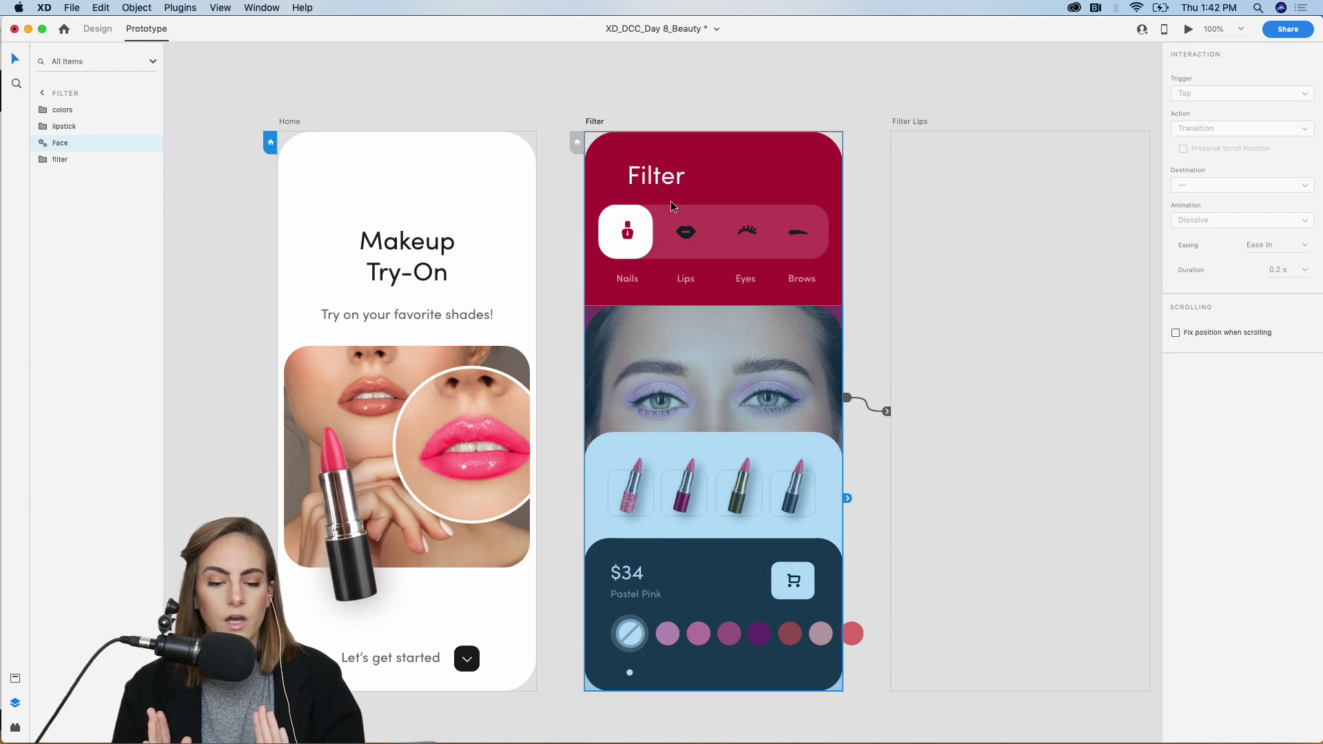
{"action": "key", "text": "super+v"}
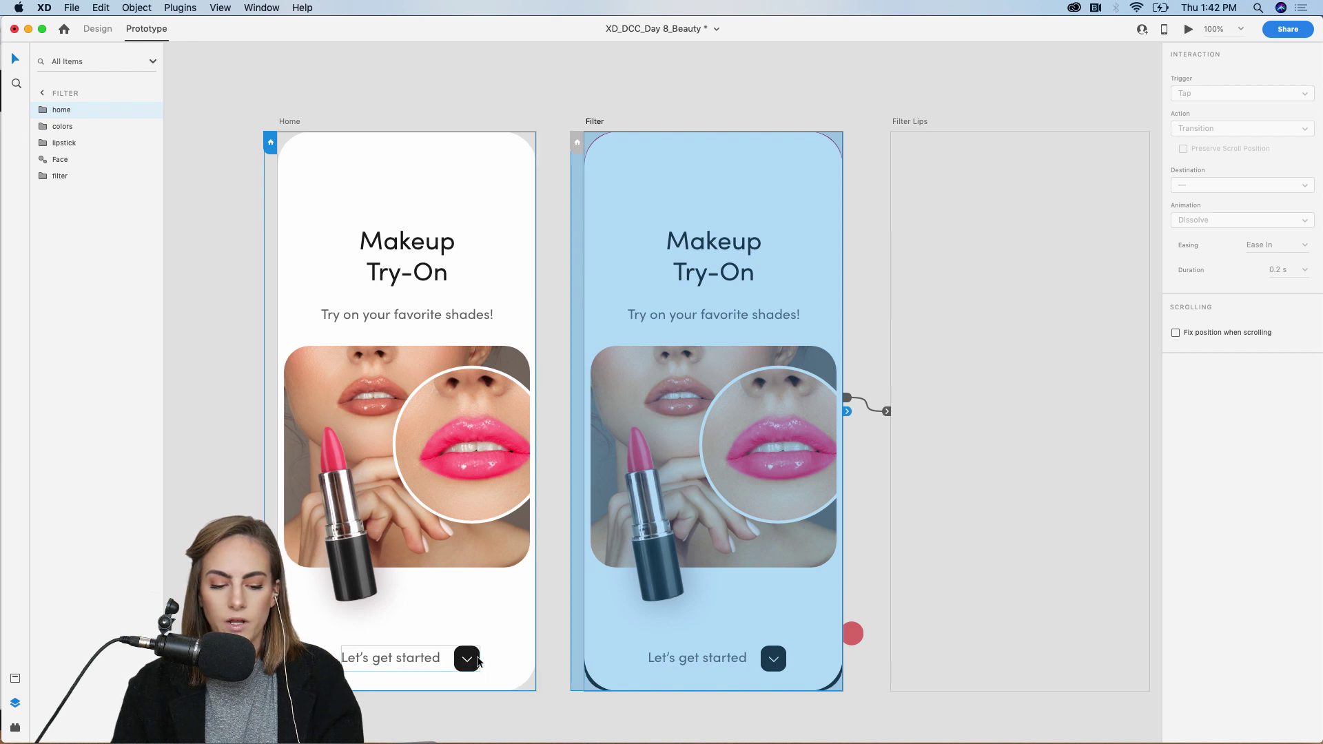
{"action": "left_click_drag", "start_coordinate": [688, 651], "coordinate": [716, 121]}
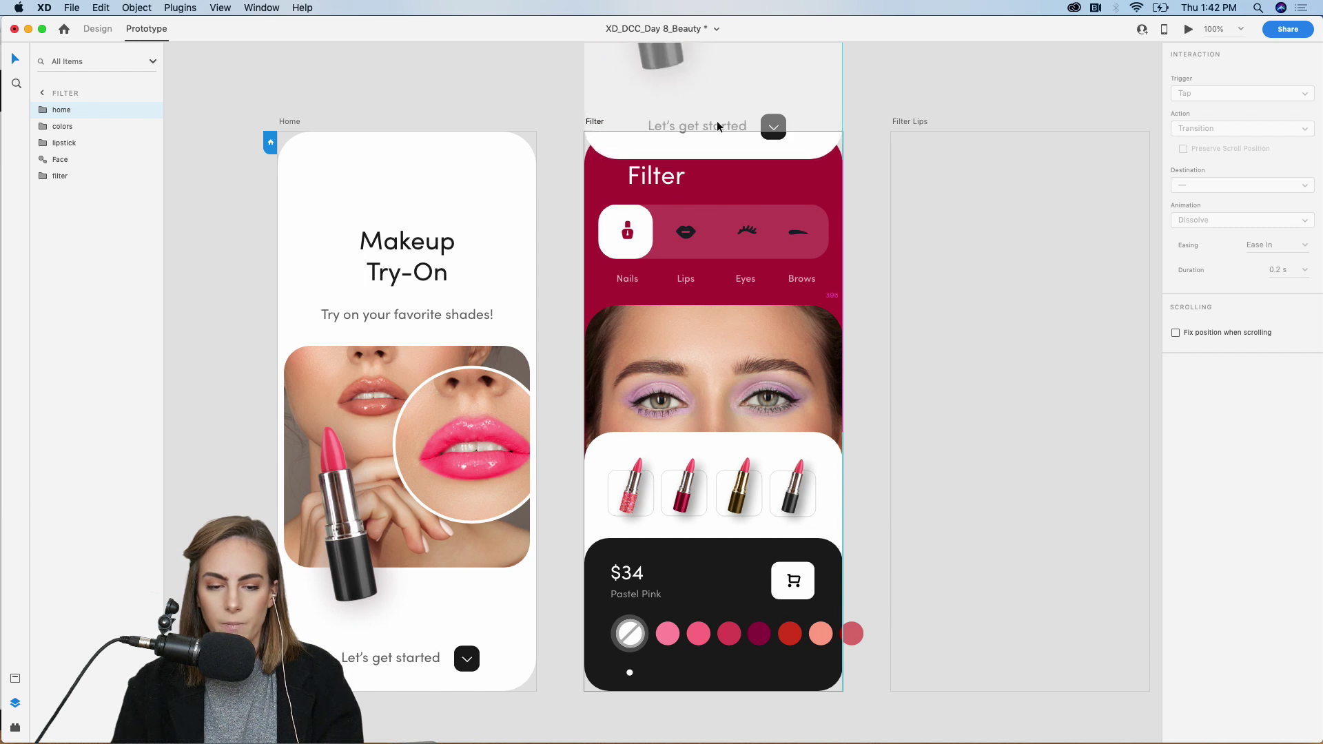
Check the trigger, action and easing settings of the interaction from Home to Filter.
{"action": "left_click", "coordinate": [290, 121]}
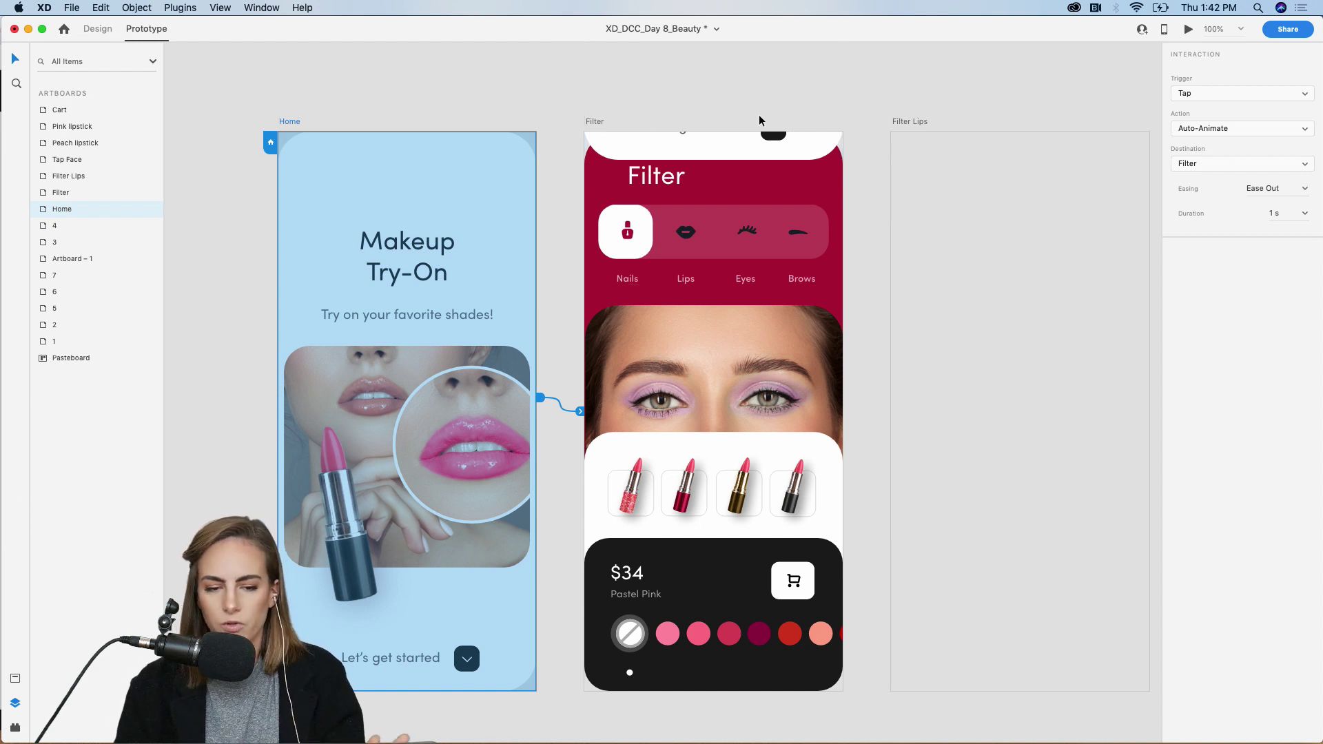
{"action": "scroll", "coordinate": [758, 114], "scroll_direction": "up", "scroll_amount": 1}
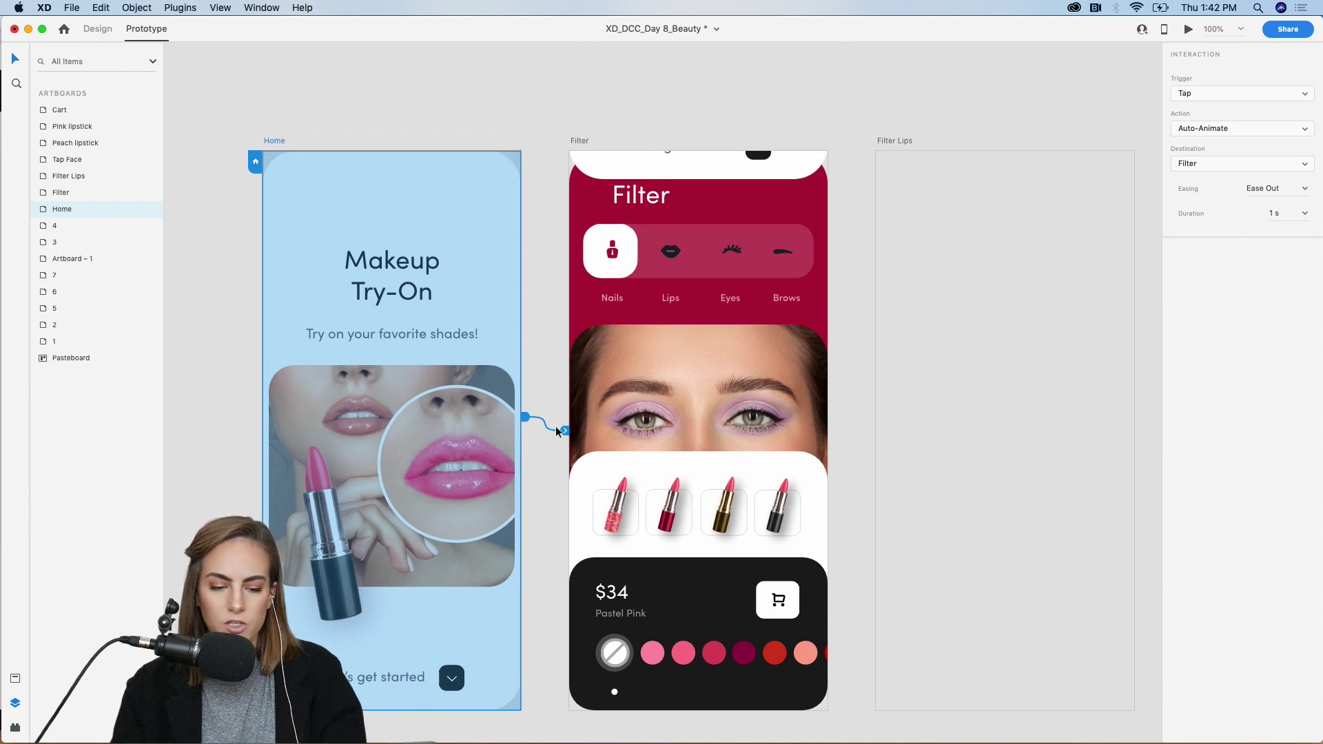
{"action": "mouse_move", "coordinate": [562, 435]}
{"action": "left_mouse_down"}
{"action": "mouse_move", "coordinate": [540, 441]}
{"action": "mouse_move", "coordinate": [549, 424]}
{"action": "mouse_move", "coordinate": [572, 428]}
{"action": "left_mouse_up"}
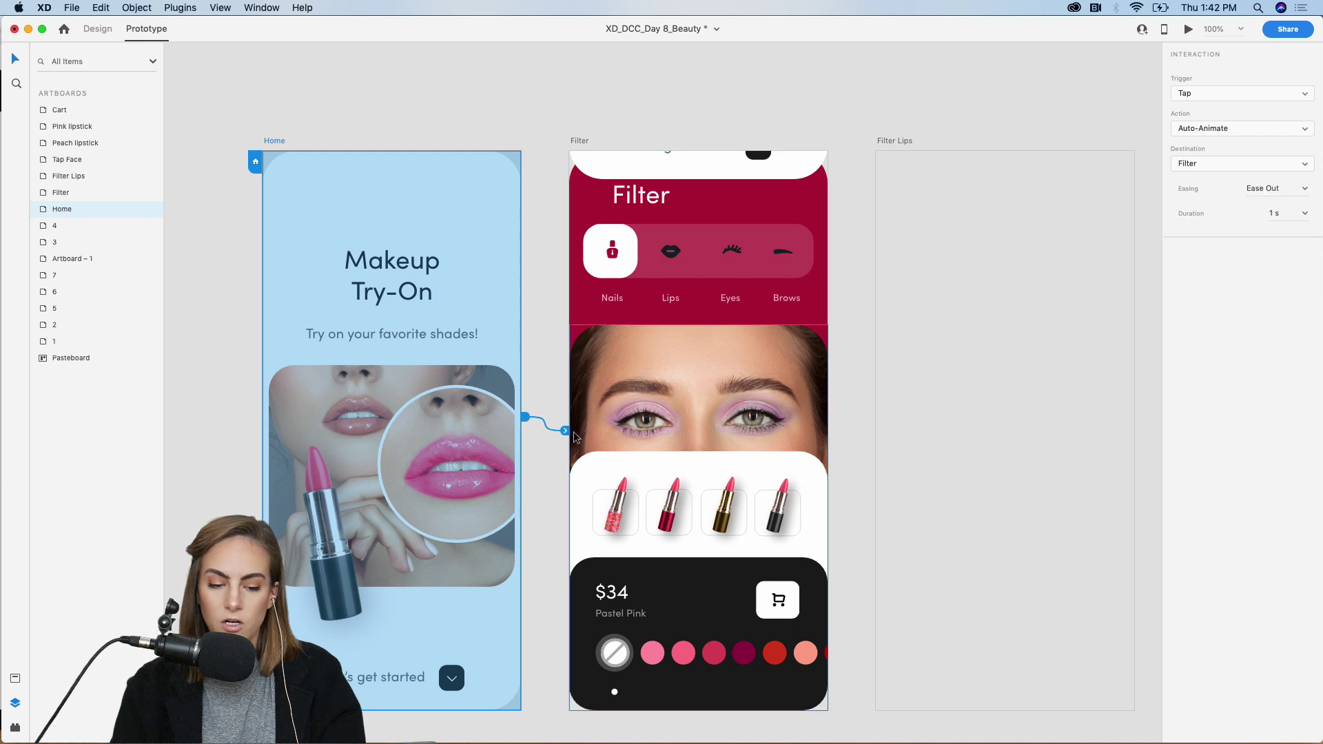
{"action": "left_click", "coordinate": [1265, 101]}
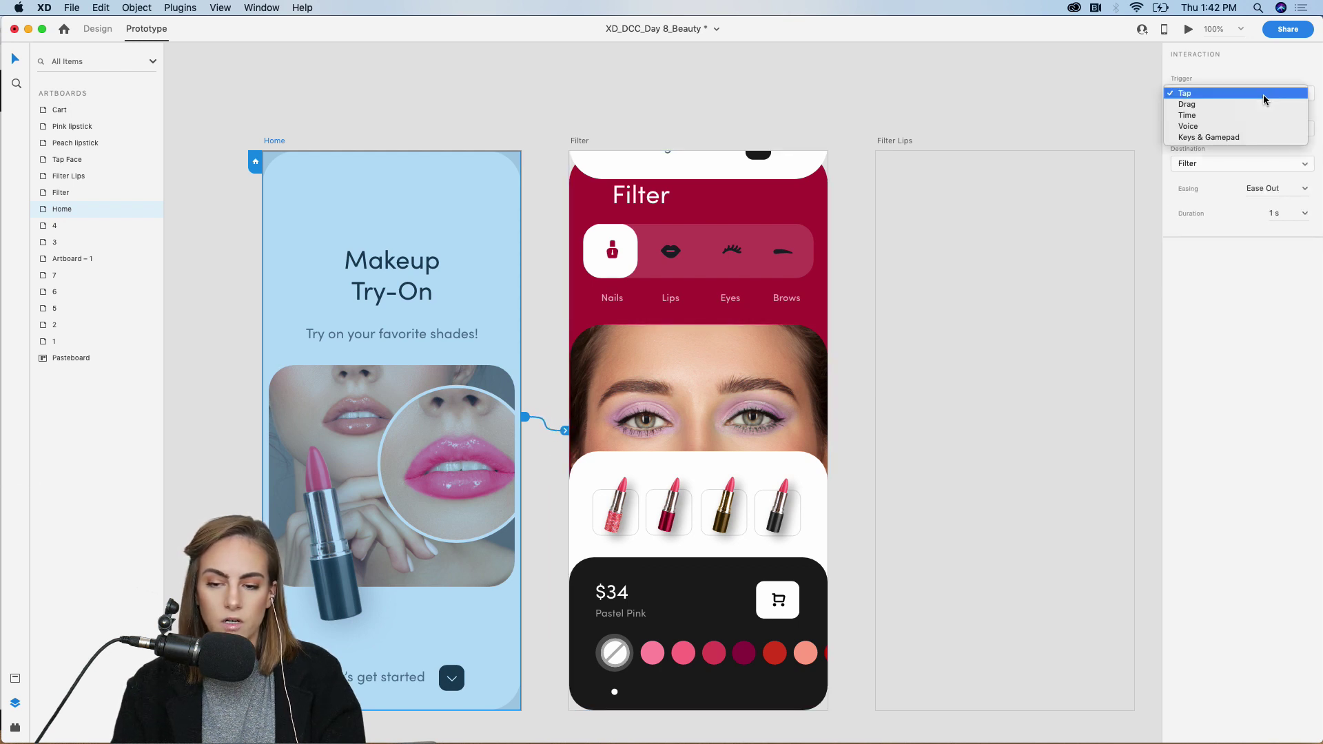
{"action": "left_click", "coordinate": [1264, 95]}
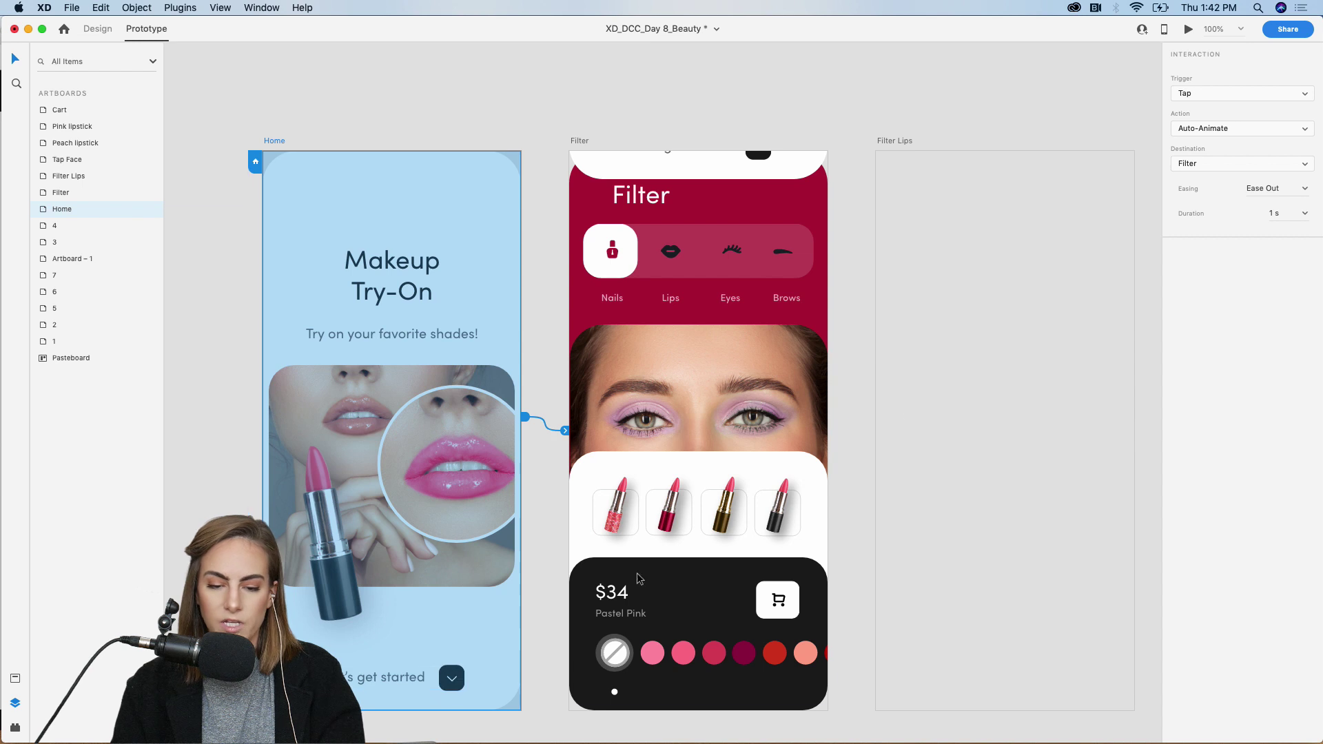
{"action": "left_click", "coordinate": [1237, 129]}
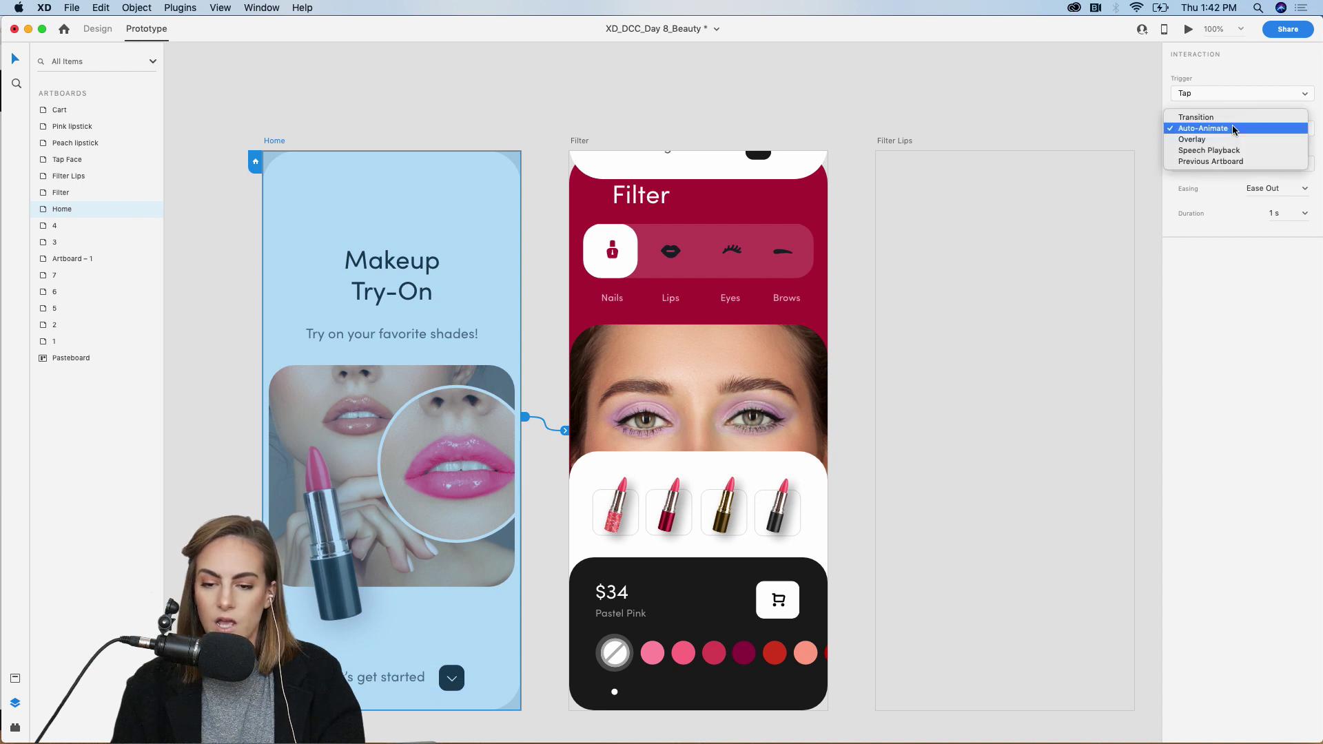
{"action": "left_click", "coordinate": [1293, 348]}
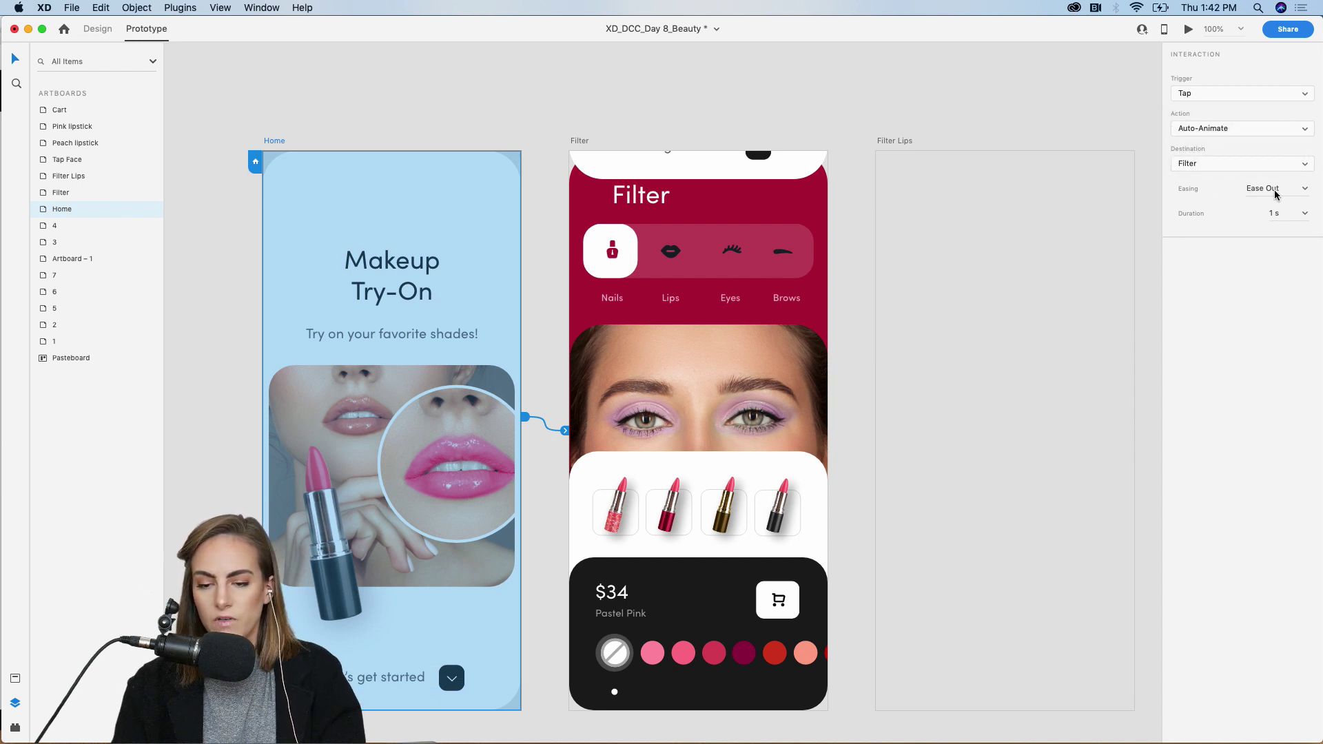
Move the home group completely above the Filter artboard and preview the transition from Home to Filter.
{"action": "left_click", "coordinate": [772, 168]}
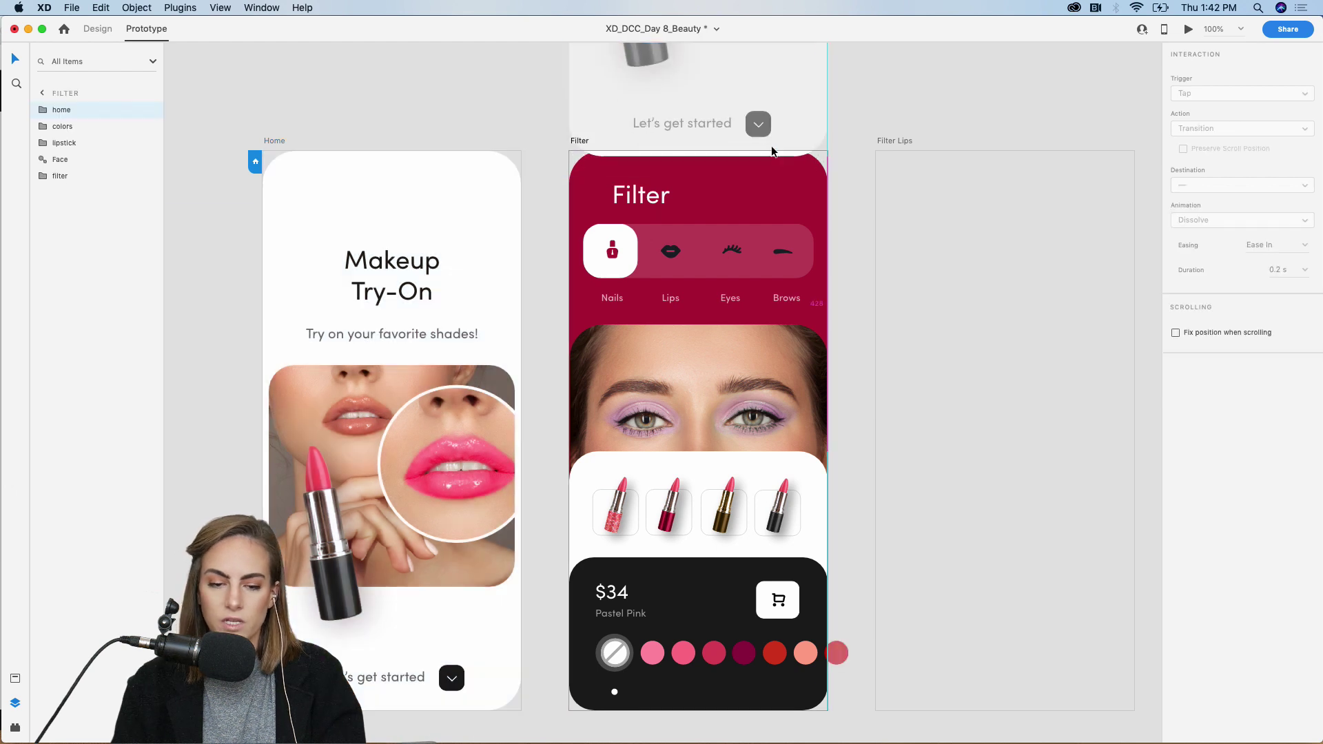
{"action": "left_click", "coordinate": [853, 137]}
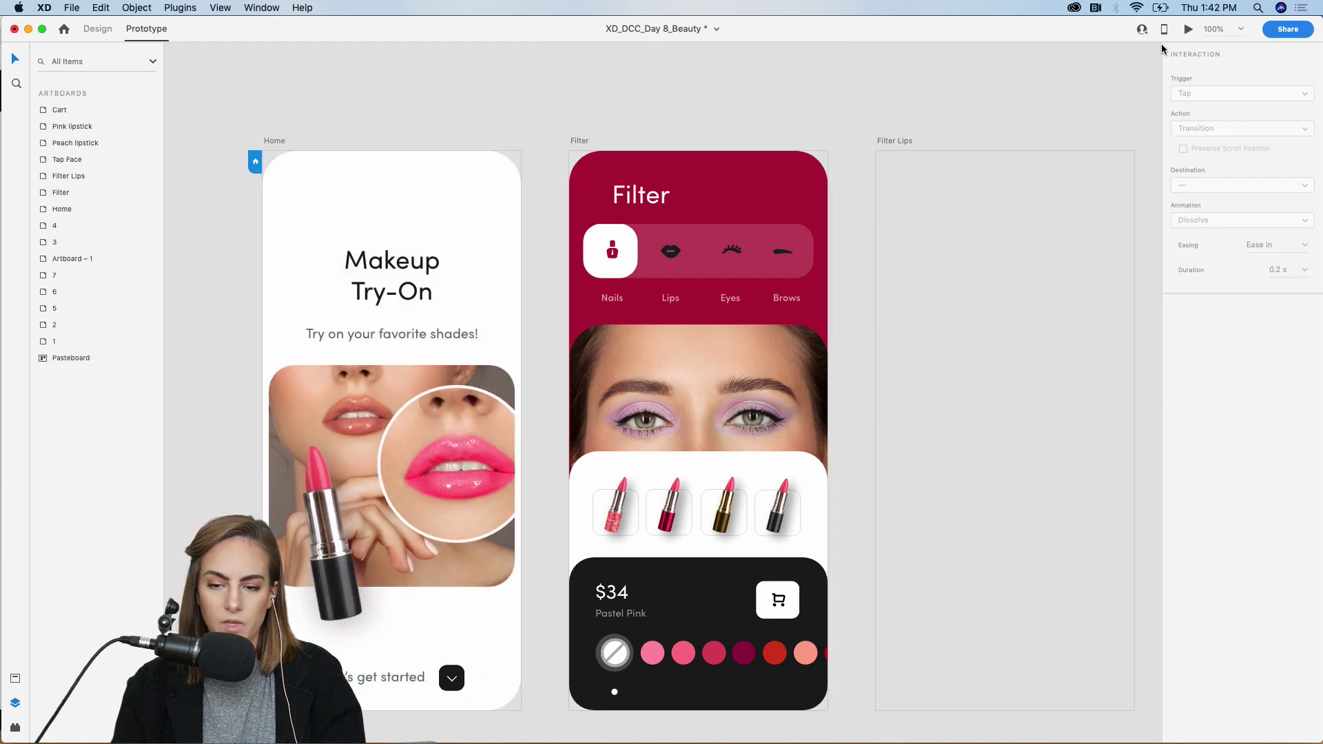
{"action": "left_click", "coordinate": [1187, 31]}
{"action": "left_click_drag", "start_coordinate": [448, 53], "coordinate": [770, 30]}
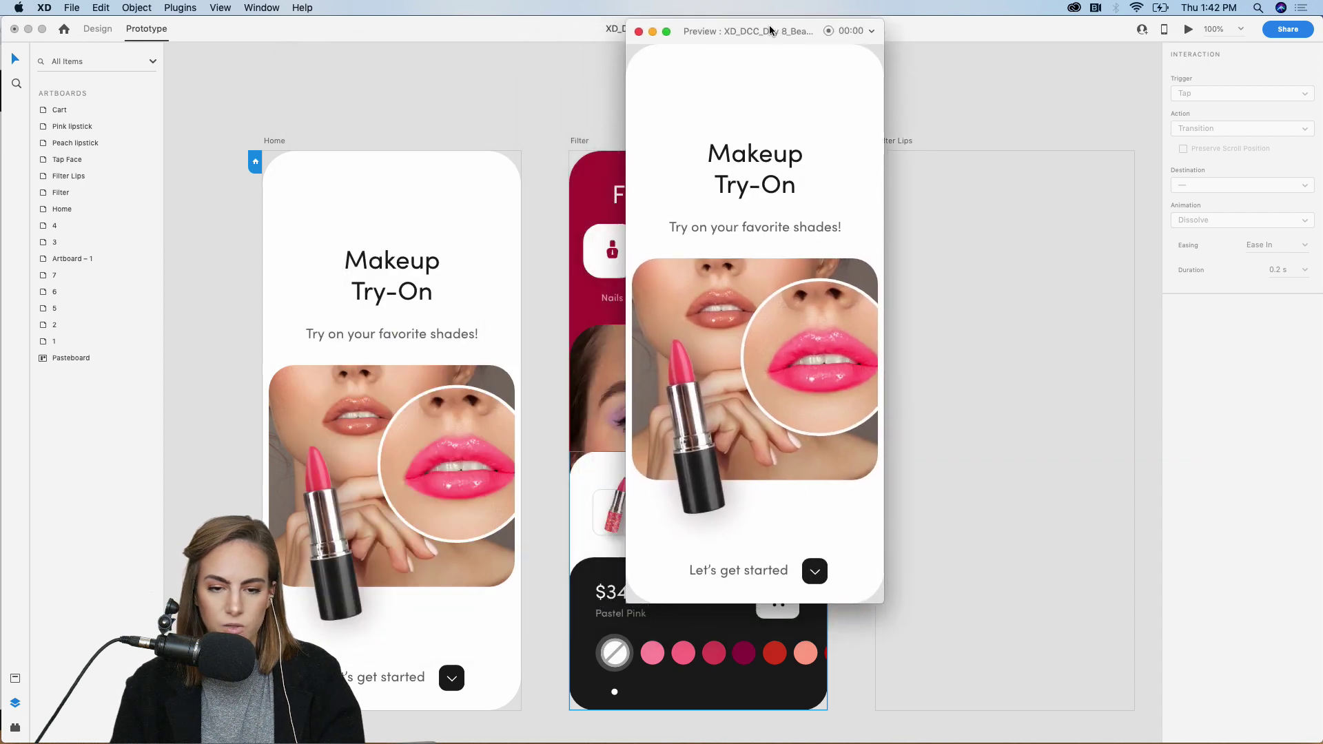
{"action": "left_click", "coordinate": [816, 571]}
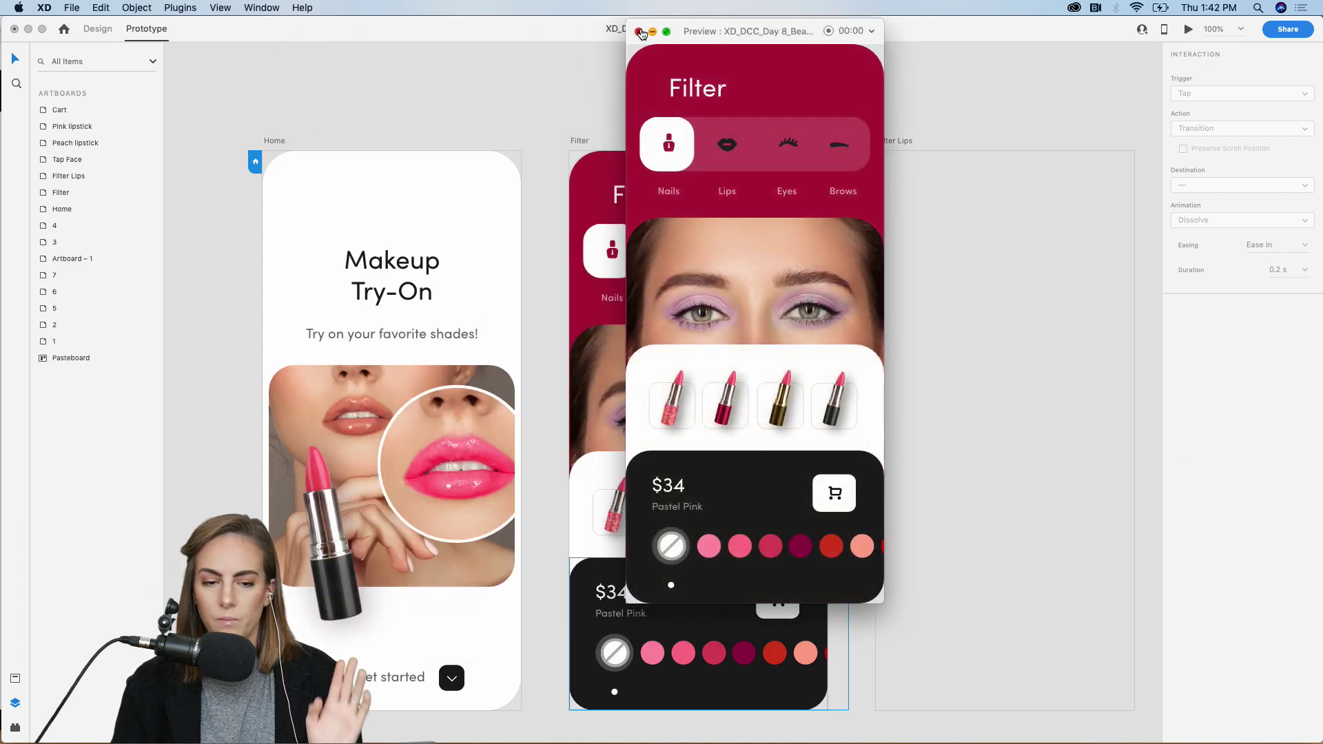
{"action": "left_click", "coordinate": [637, 31]}
Copy the colors, lipstick, Face and filter layers from the Filter artboard into the Filter Lips artboard.
{"action": "scroll", "coordinate": [517, 87], "scroll_direction": "down", "scroll_amount": 5}
{"action": "scroll", "coordinate": [517, 87], "scroll_direction": "right", "scroll_amount": 5}
{"action": "left_click_drag", "start_coordinate": [746, 665], "coordinate": [511, 124]}
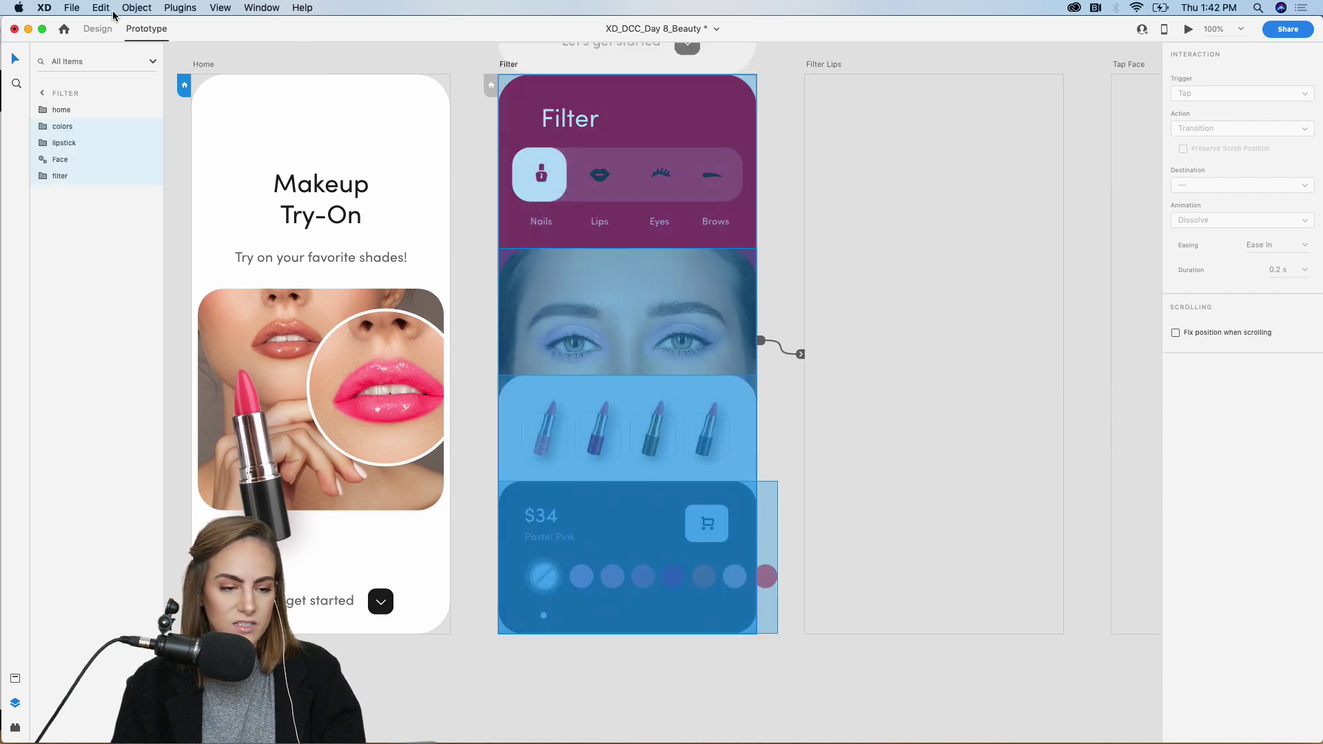
{"action": "left_click", "coordinate": [89, 32]}
{"action": "scroll", "coordinate": [699, 280], "scroll_direction": "right", "scroll_amount": 5}
{"action": "scroll", "coordinate": [699, 280], "scroll_direction": "up", "scroll_amount": 1}
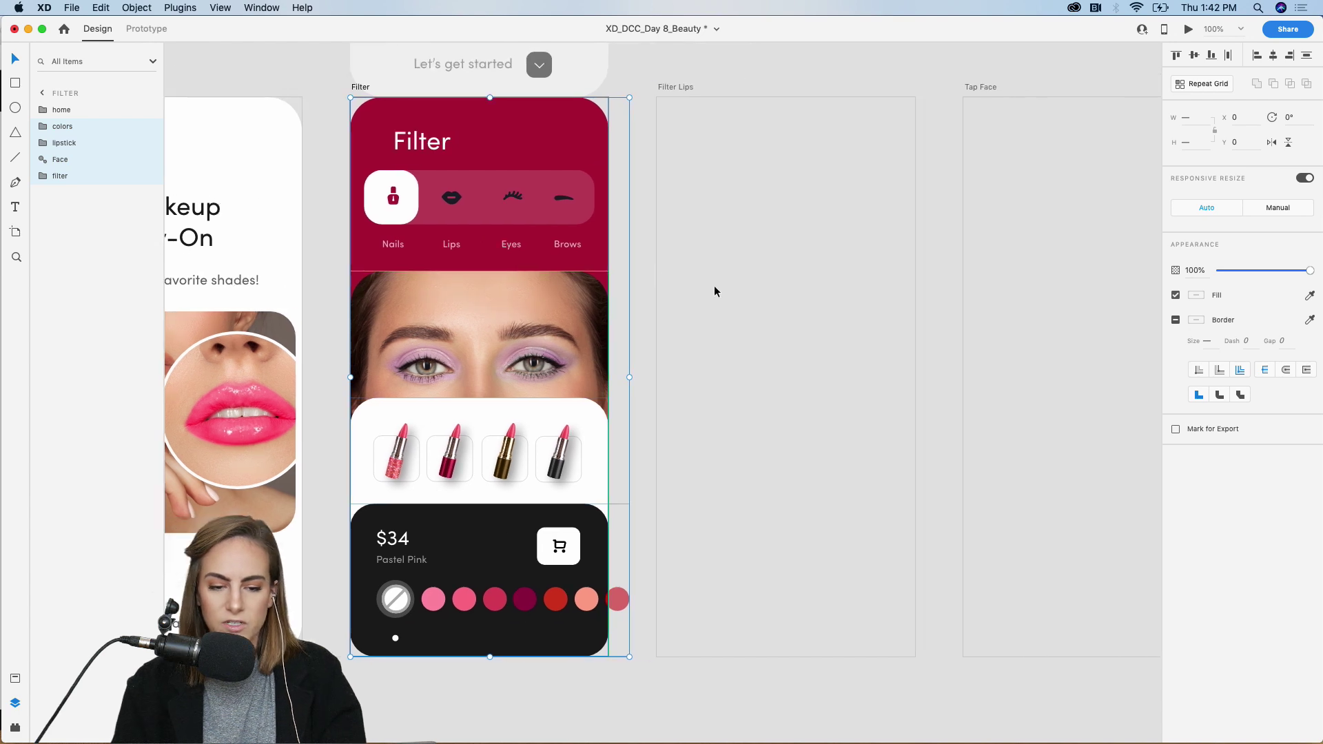
{"action": "left_click", "coordinate": [725, 290]}
{"action": "key", "text": "super+v"}
{"action": "scroll", "coordinate": [724, 291], "scroll_direction": "left", "scroll_amount": 3}
{"action": "scroll", "coordinate": [725, 291], "scroll_direction": "up", "scroll_amount": 1}
{"action": "left_click", "coordinate": [782, 87]}
Move the white highlight square from Nails to Lips in the Filter Lips artboard's category bar.
{"action": "key", "text": "z"}
{"action": "left_click_drag", "start_coordinate": [554, 204], "coordinate": [815, 283]}
{"action": "scroll", "coordinate": [436, 313], "scroll_direction": "left", "scroll_amount": 1}
{"action": "scroll", "coordinate": [435, 314], "scroll_direction": "left", "scroll_amount": 1}
{"action": "left_click", "coordinate": [416, 304]}
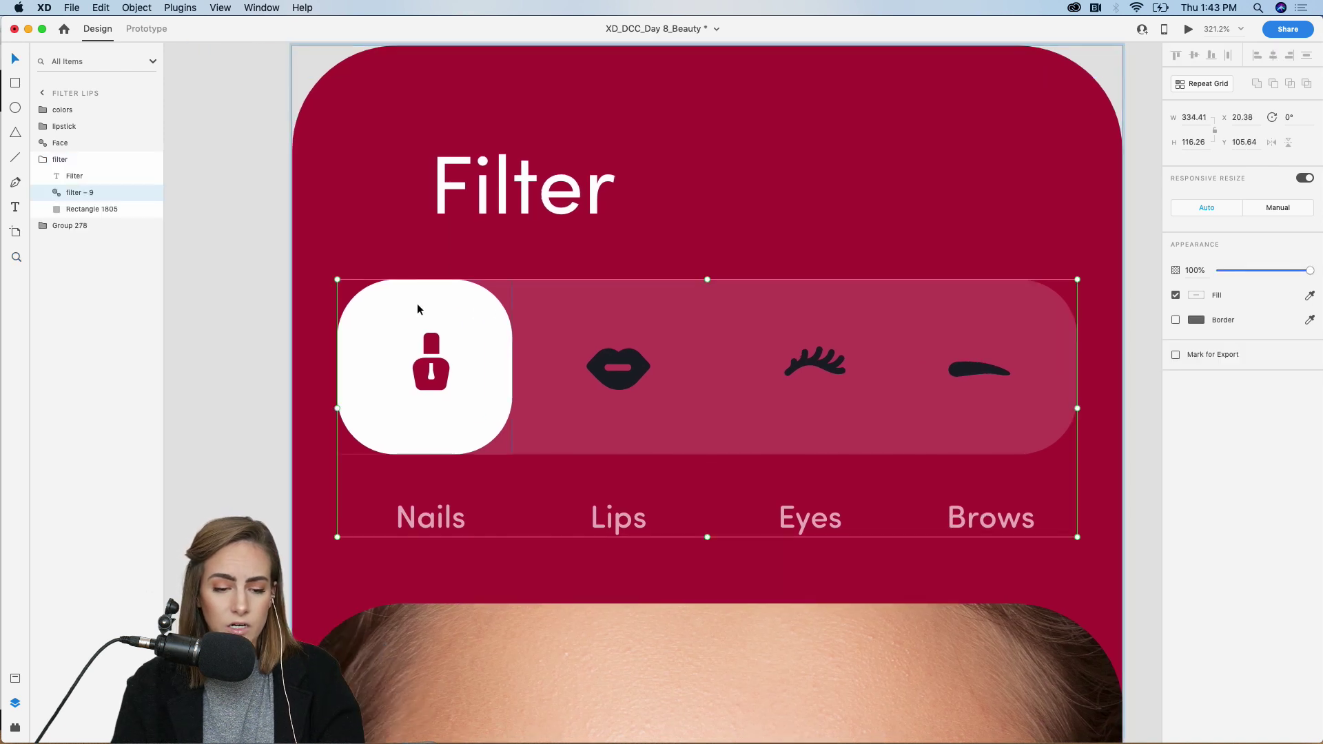
{"action": "double_click", "coordinate": [403, 304]}
{"action": "left_click_drag", "start_coordinate": [394, 304], "coordinate": [580, 315]}
Recolor the Filter Lips icons, sampling the dark red background for the lips and the black of the brow icon for the nail polish.
{"action": "left_click", "coordinate": [640, 365]}
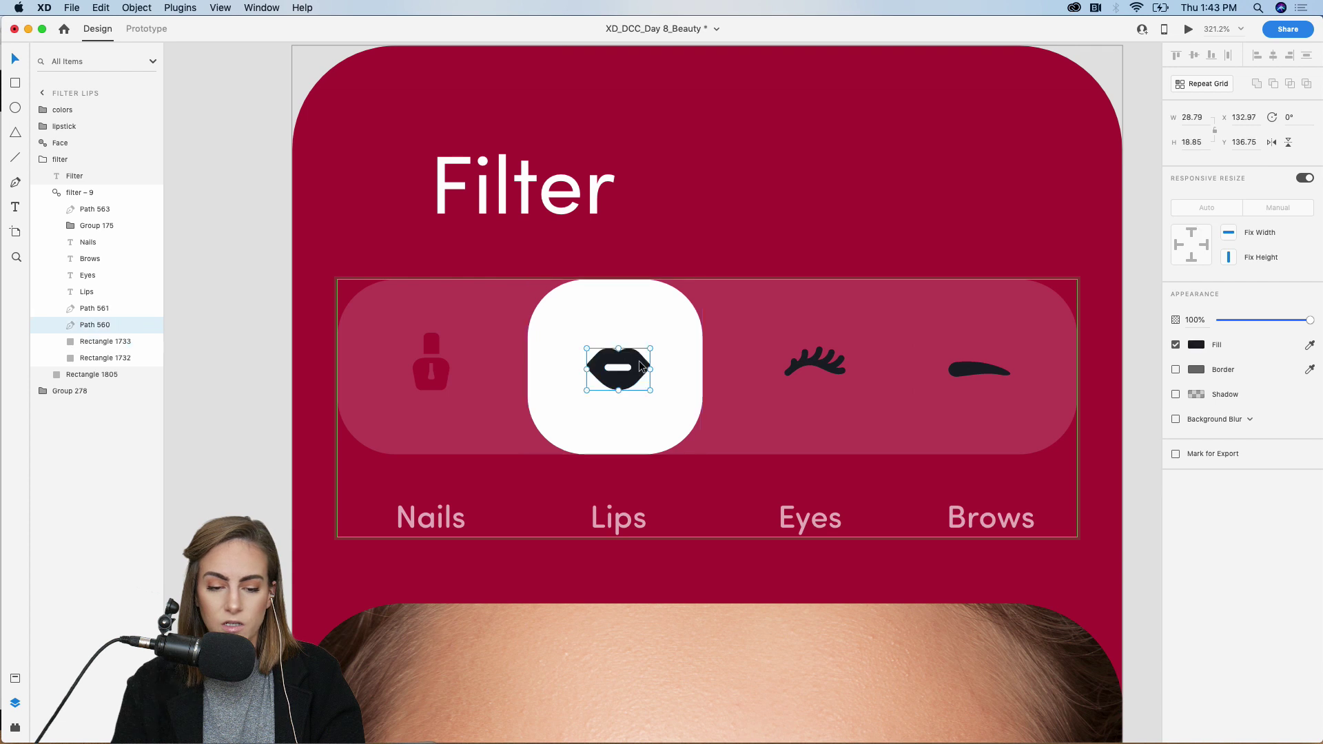
{"action": "left_click", "coordinate": [1309, 345]}
{"action": "left_click", "coordinate": [445, 372]}
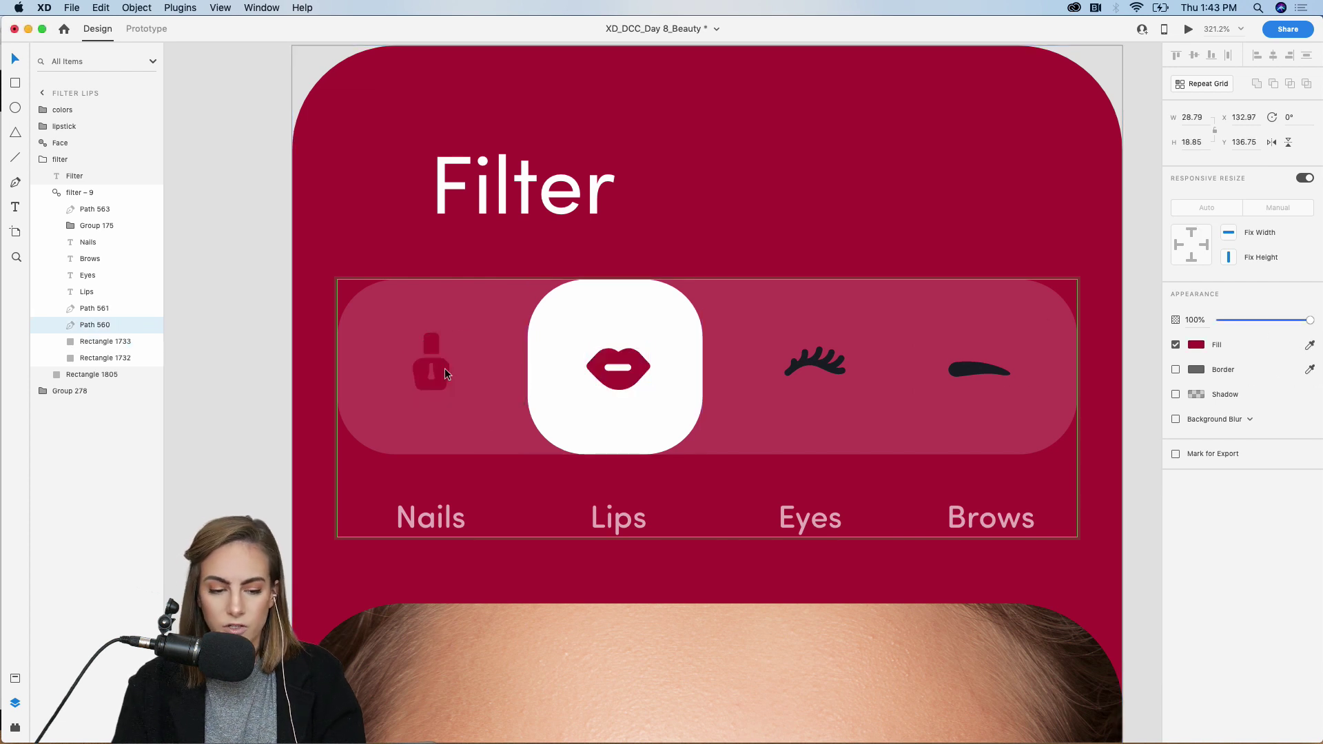
{"action": "left_click", "coordinate": [444, 374]}
{"action": "left_click", "coordinate": [1309, 345]}
{"action": "left_click", "coordinate": [965, 370]}
{"action": "key", "text": "super+1"}
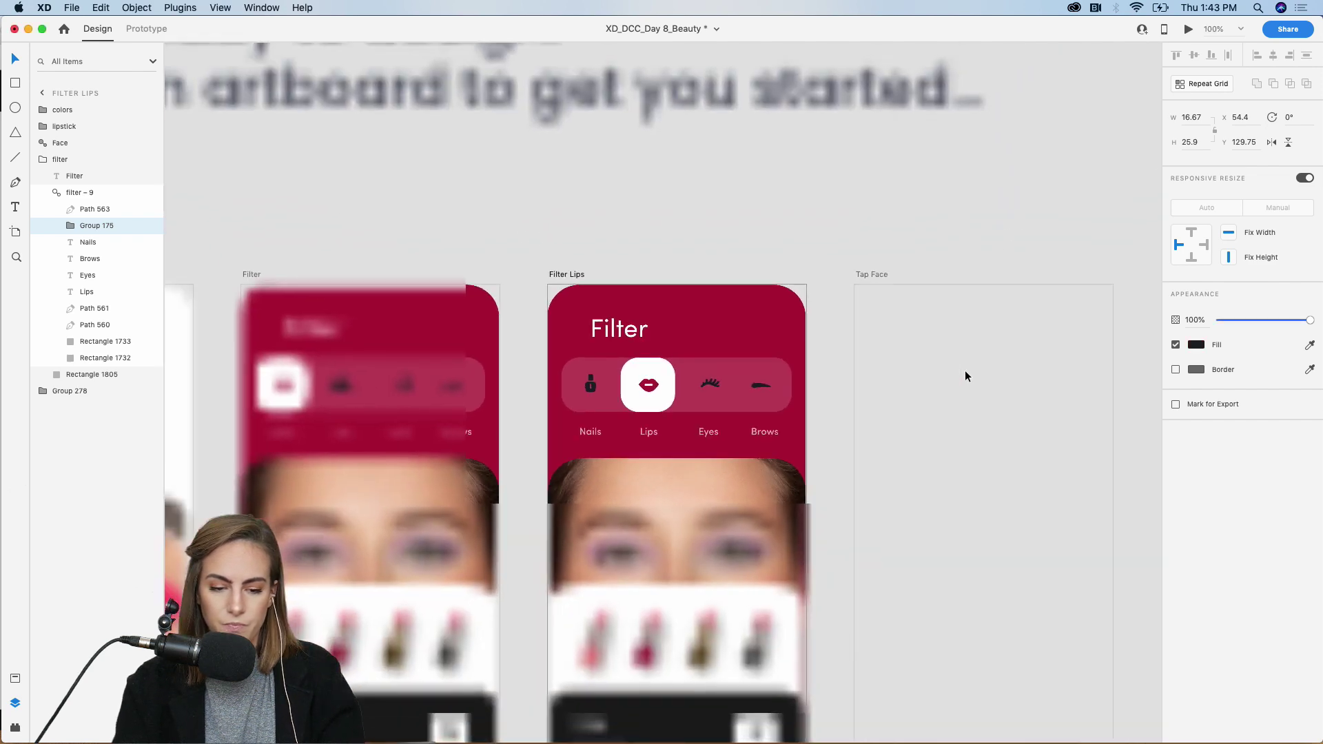
{"action": "left_click", "coordinate": [798, 186]}
{"action": "scroll", "coordinate": [797, 186], "scroll_direction": "down", "scroll_amount": 3}
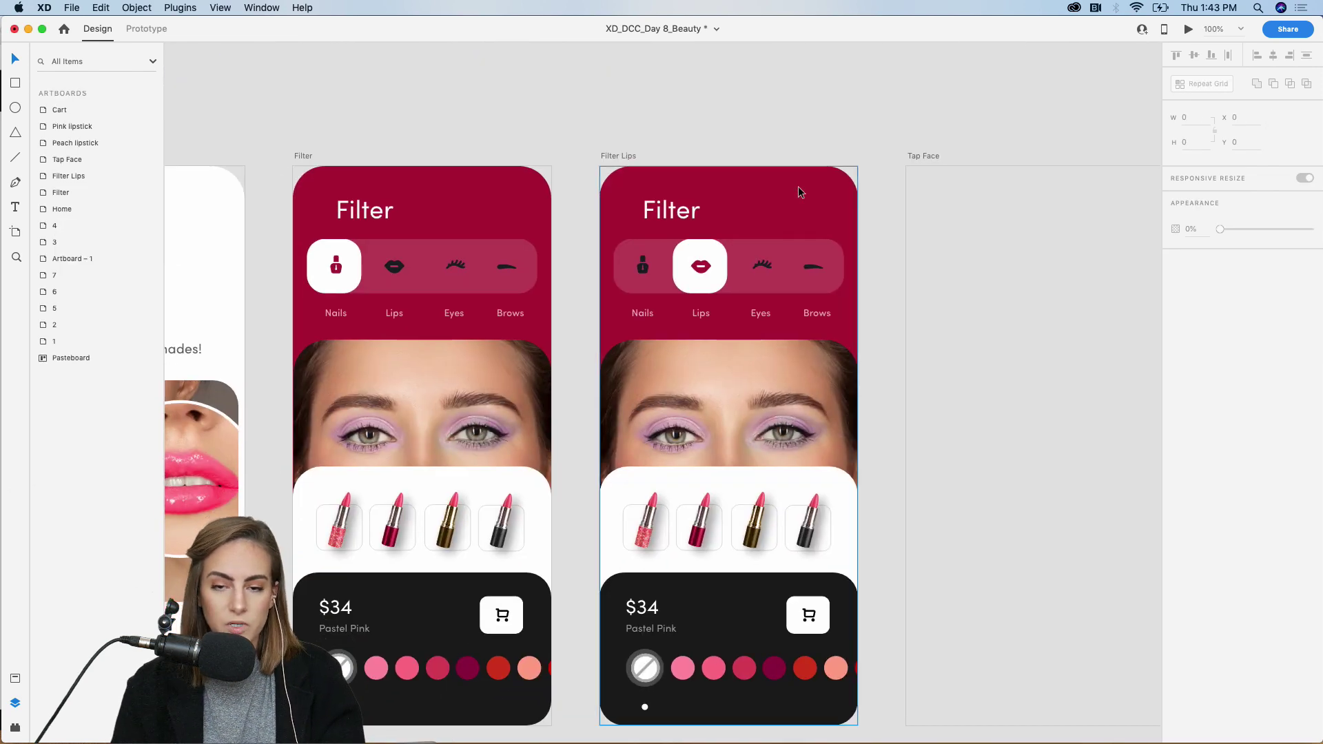
Check the prototype interaction settings between the Filter and Filter Lips artboards.
{"action": "left_click", "coordinate": [306, 156]}
{"action": "left_click", "coordinate": [146, 28]}
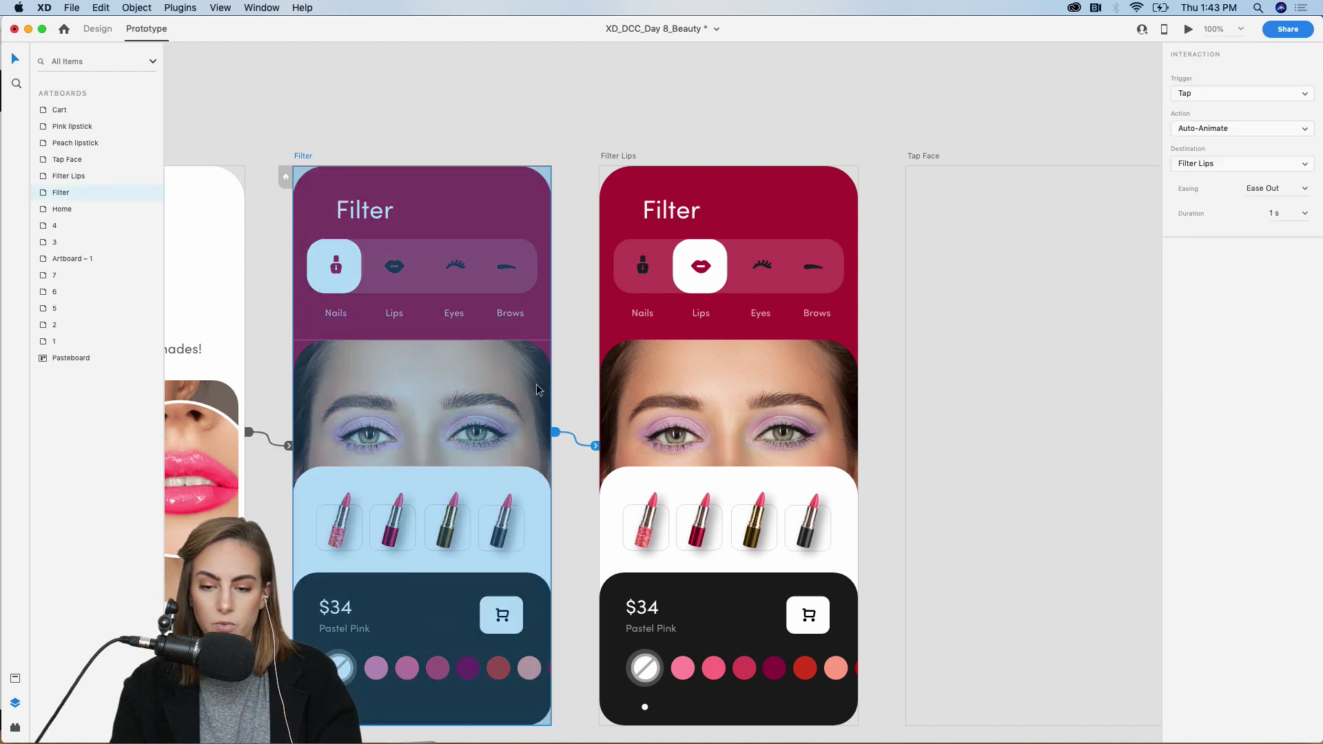
{"action": "left_click", "coordinate": [1237, 129]}
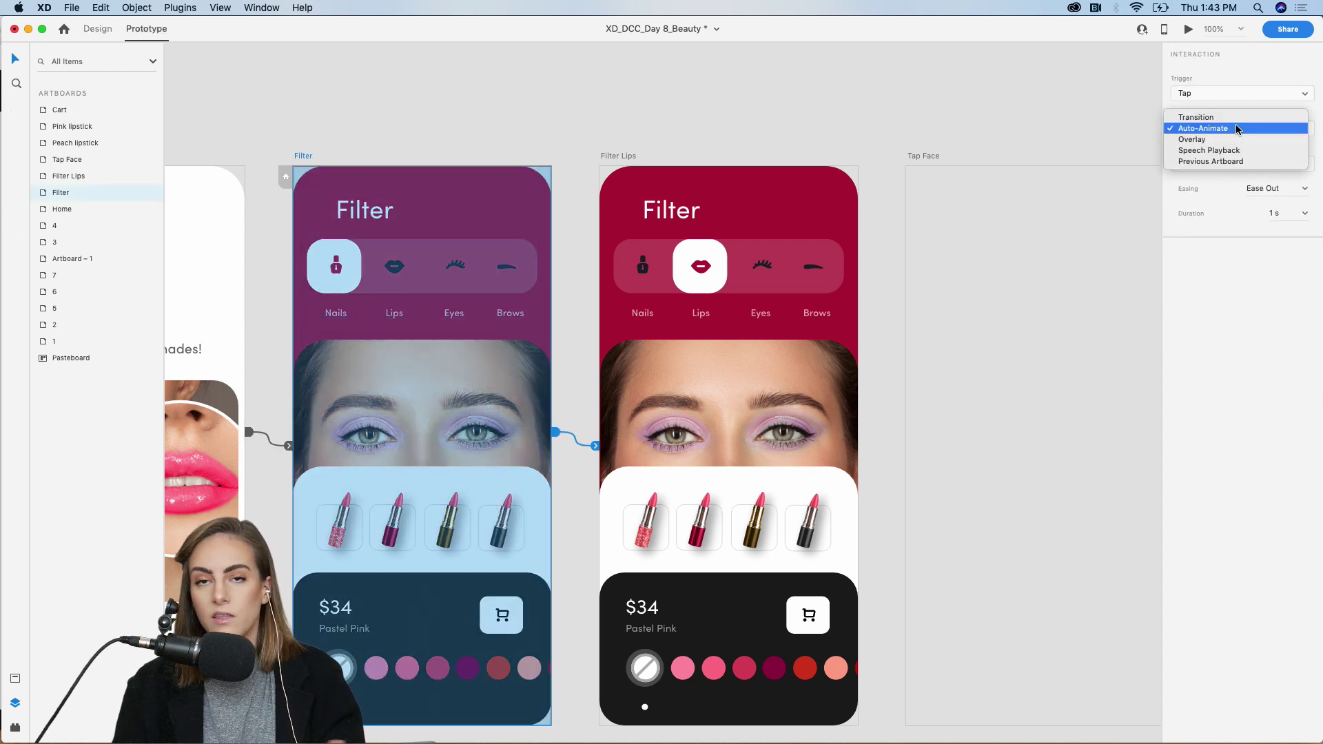
{"action": "left_click", "coordinate": [1086, 124]}
{"action": "scroll", "coordinate": [1086, 124], "scroll_direction": "left", "scroll_amount": 5}
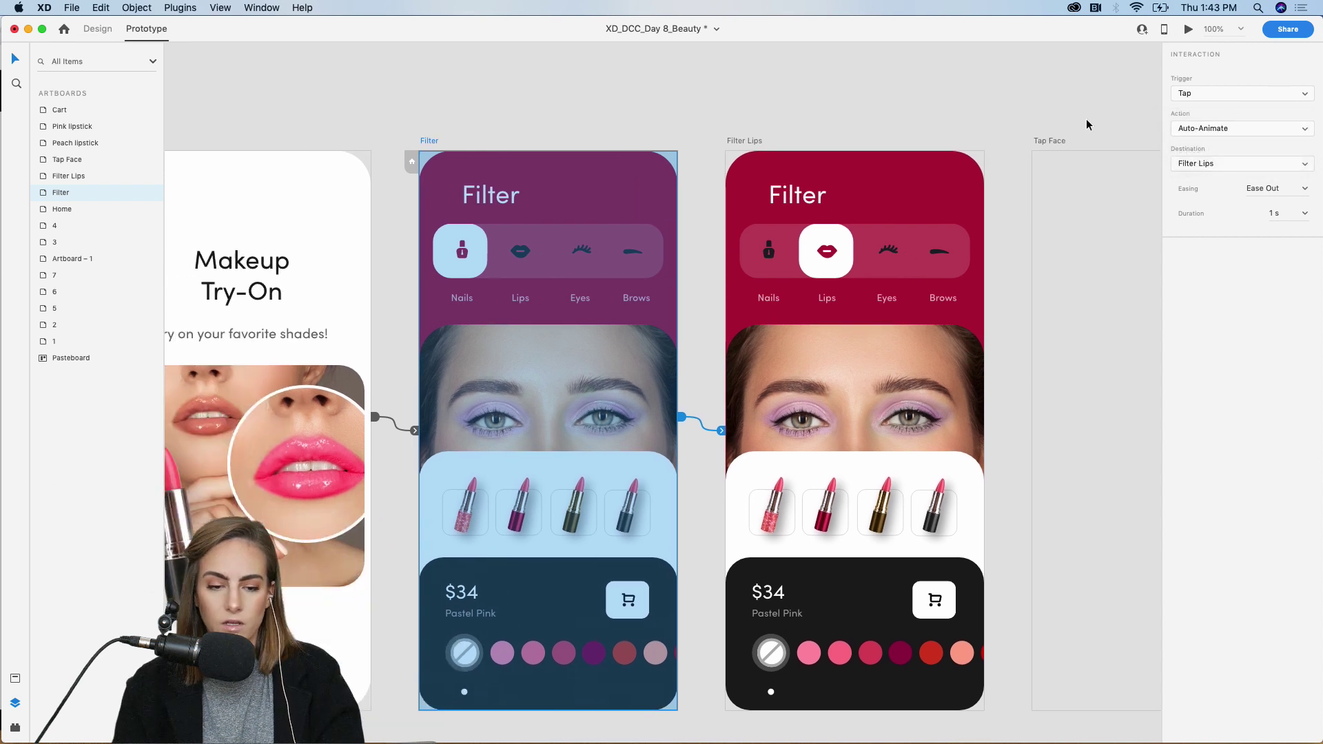
Preview the transition from Filter to Filter Lips twice by choosing the lips category.
{"action": "left_click", "coordinate": [1187, 30]}
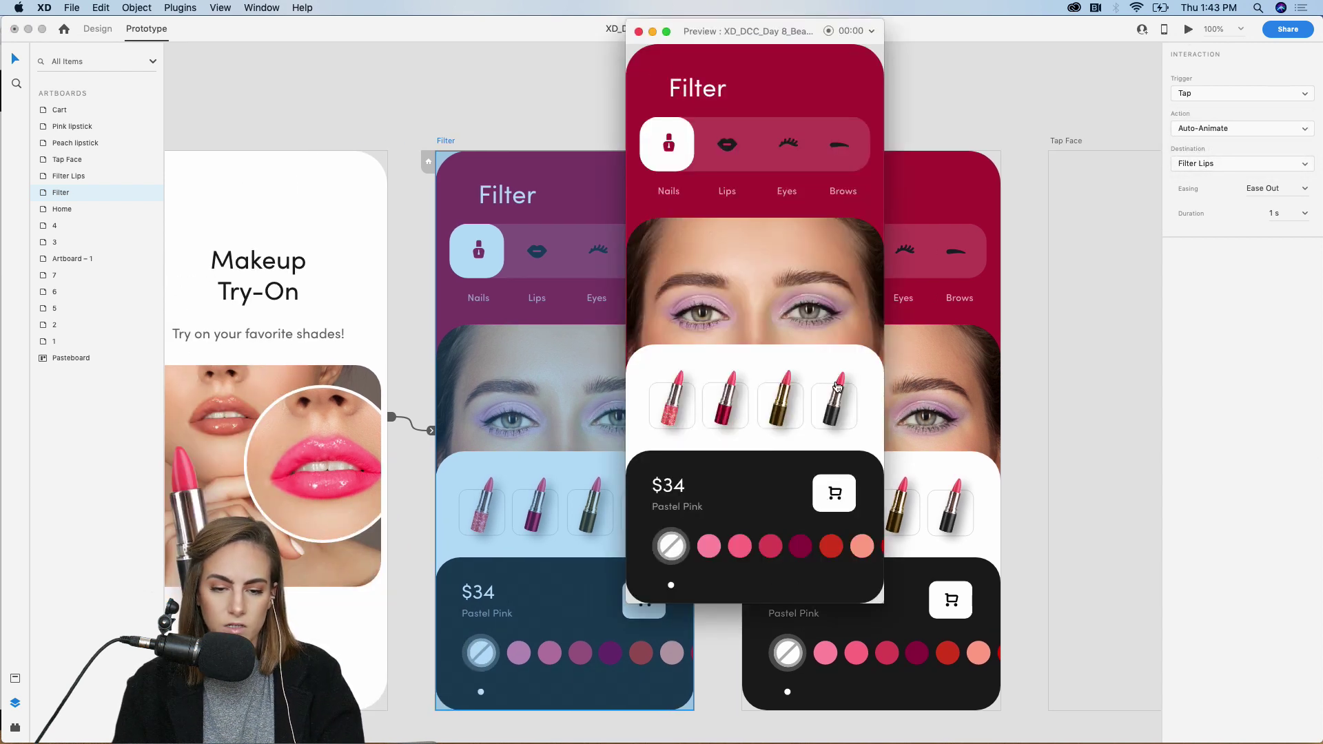
{"action": "left_click", "coordinate": [725, 149]}
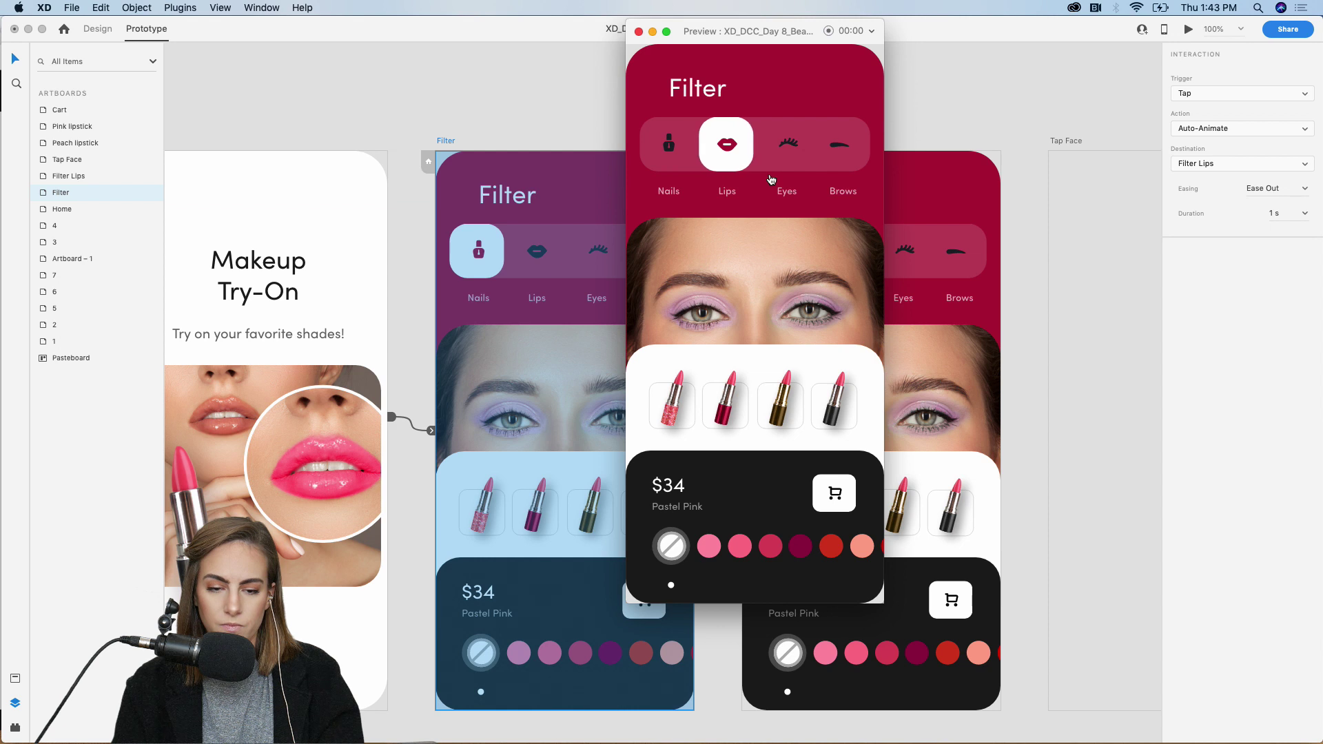
{"action": "left_click", "coordinate": [639, 32]}
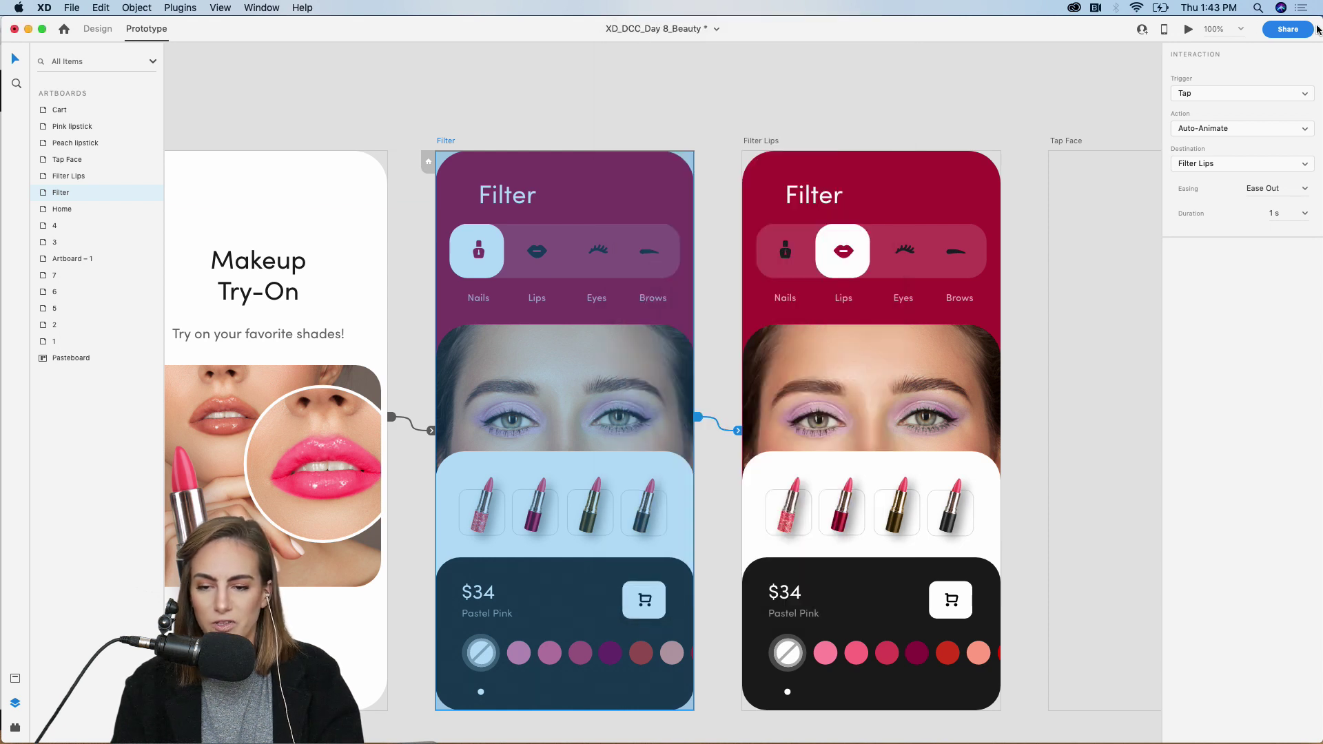
{"action": "left_click", "coordinate": [1190, 31]}
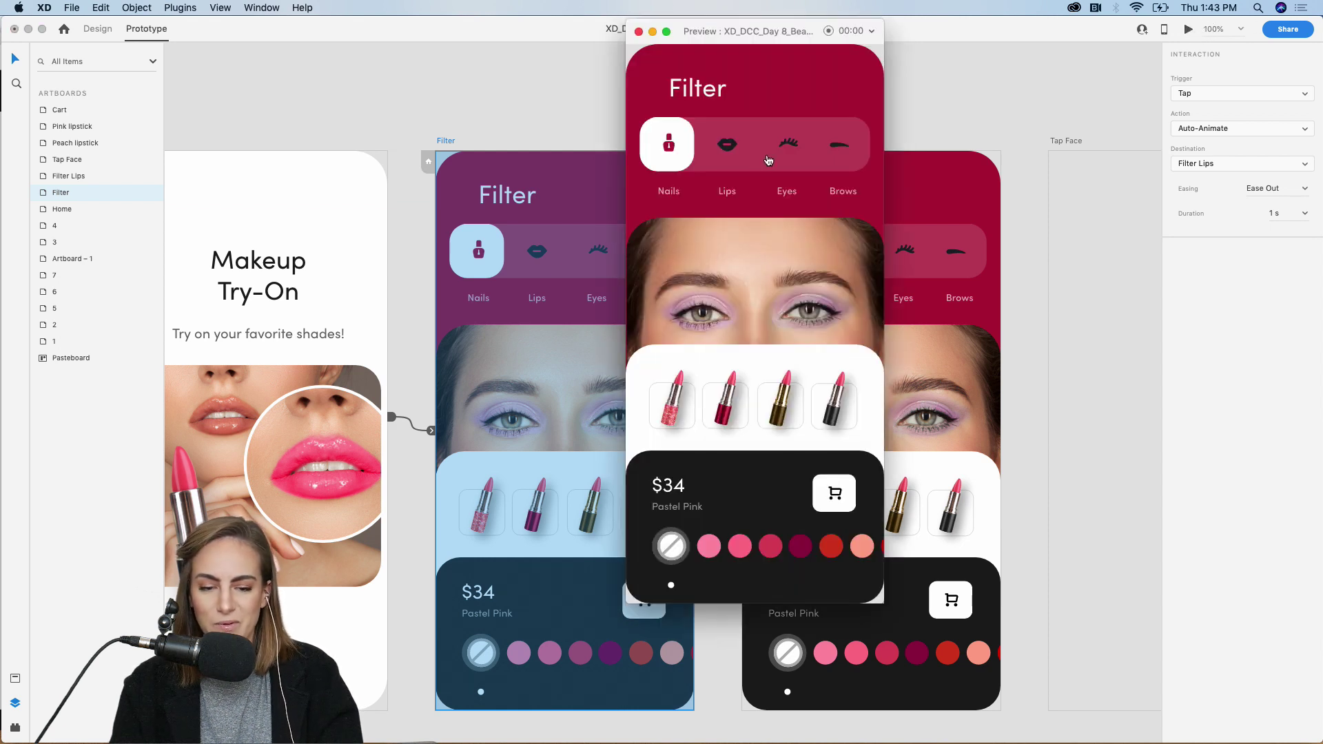
{"action": "left_click", "coordinate": [724, 150]}
{"action": "left_click", "coordinate": [639, 32]}
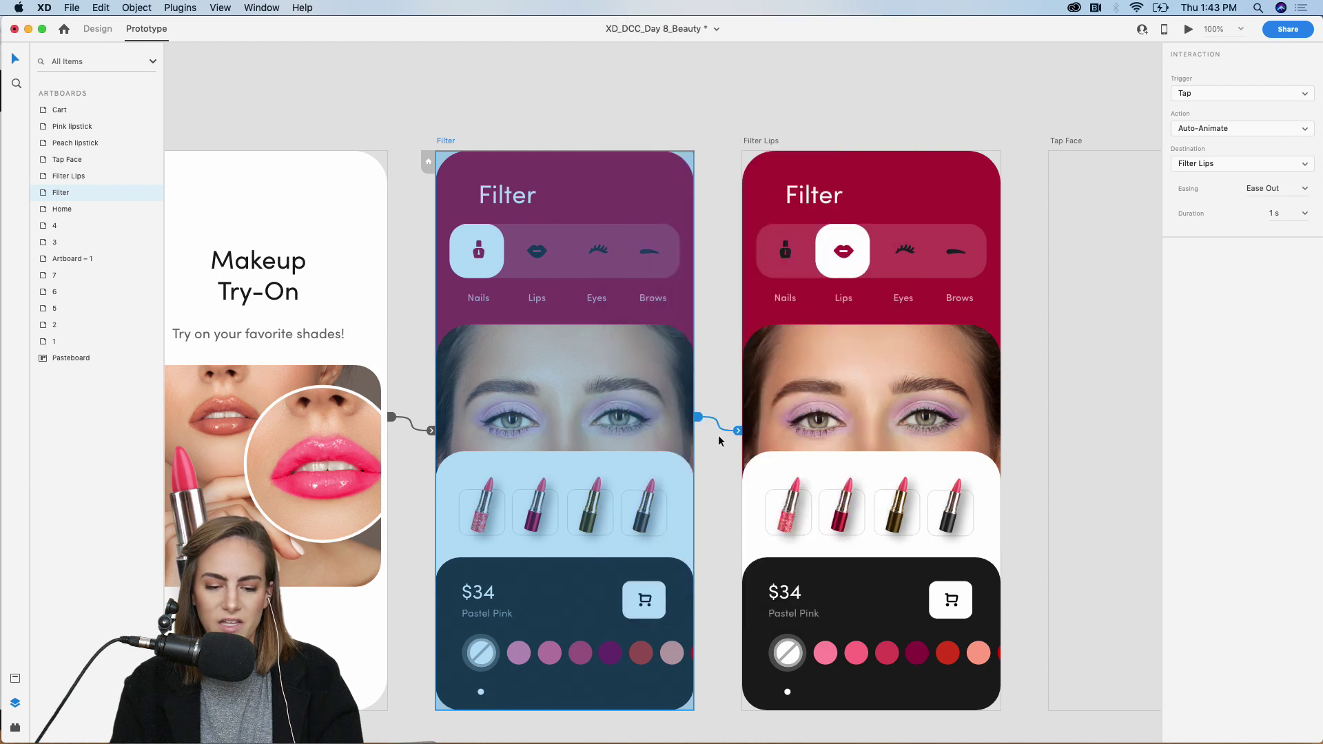
Set the duration of the Filter to Filter Lips interaction to 0.6 s.
{"action": "left_click", "coordinate": [1302, 217]}
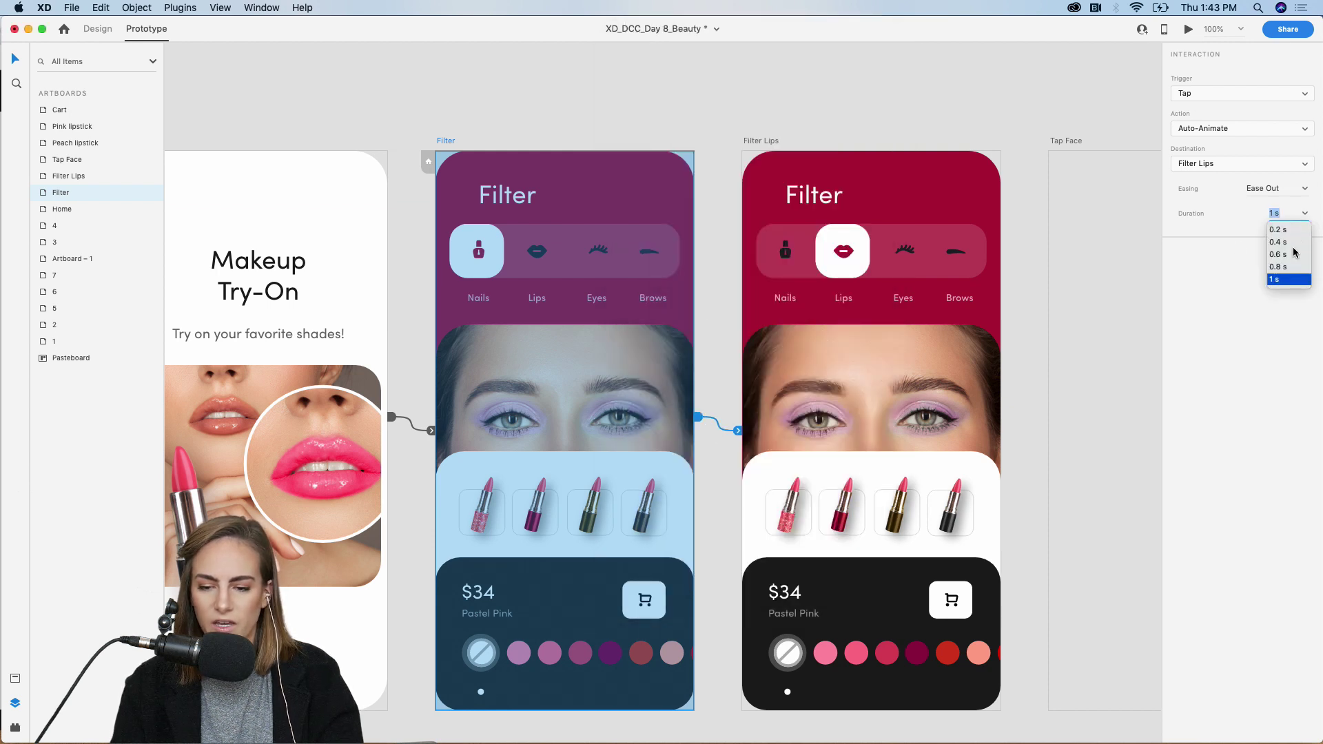
{"action": "left_click", "coordinate": [1280, 258]}
{"action": "left_click", "coordinate": [1042, 132]}
Copy the colors, lipstick, Face and filter layers from the Filter Lips artboard into the Tap Face artboard.
{"action": "key", "text": "super+minus"}
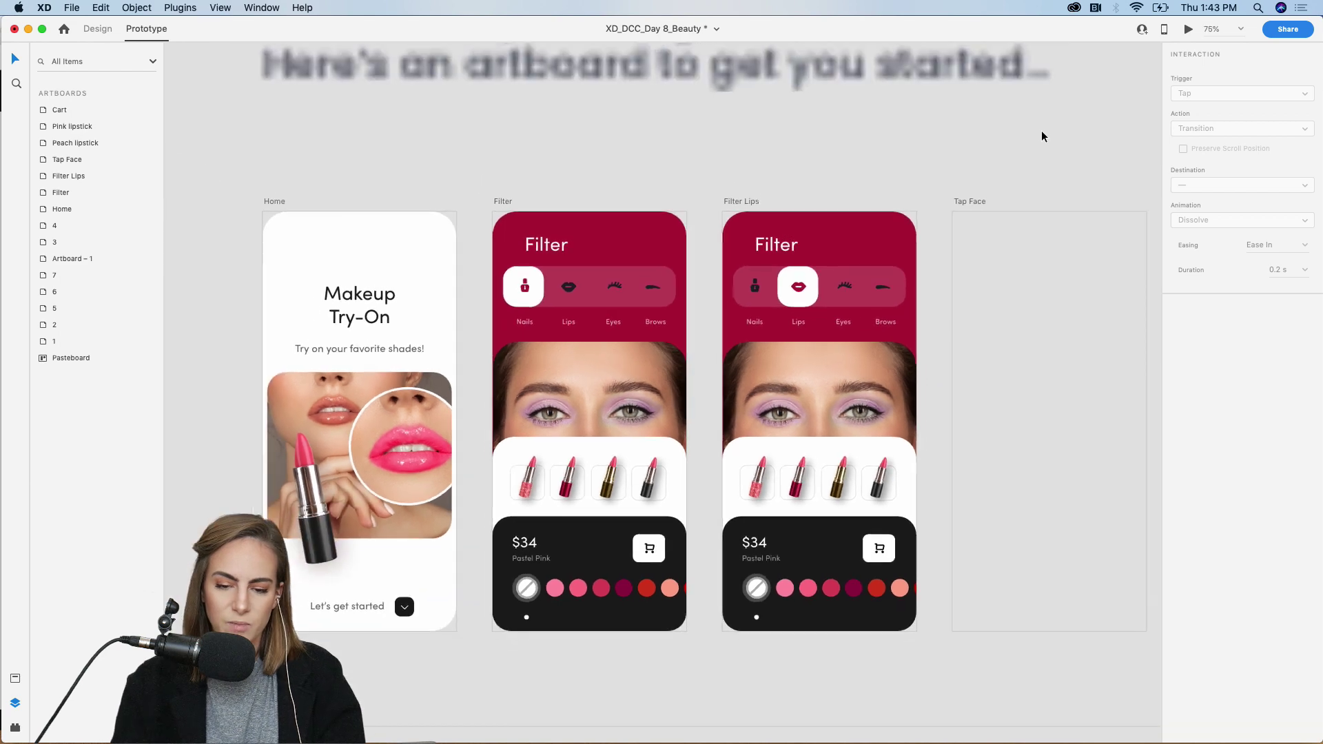
{"action": "scroll", "coordinate": [1040, 130], "scroll_direction": "right", "scroll_amount": 6}
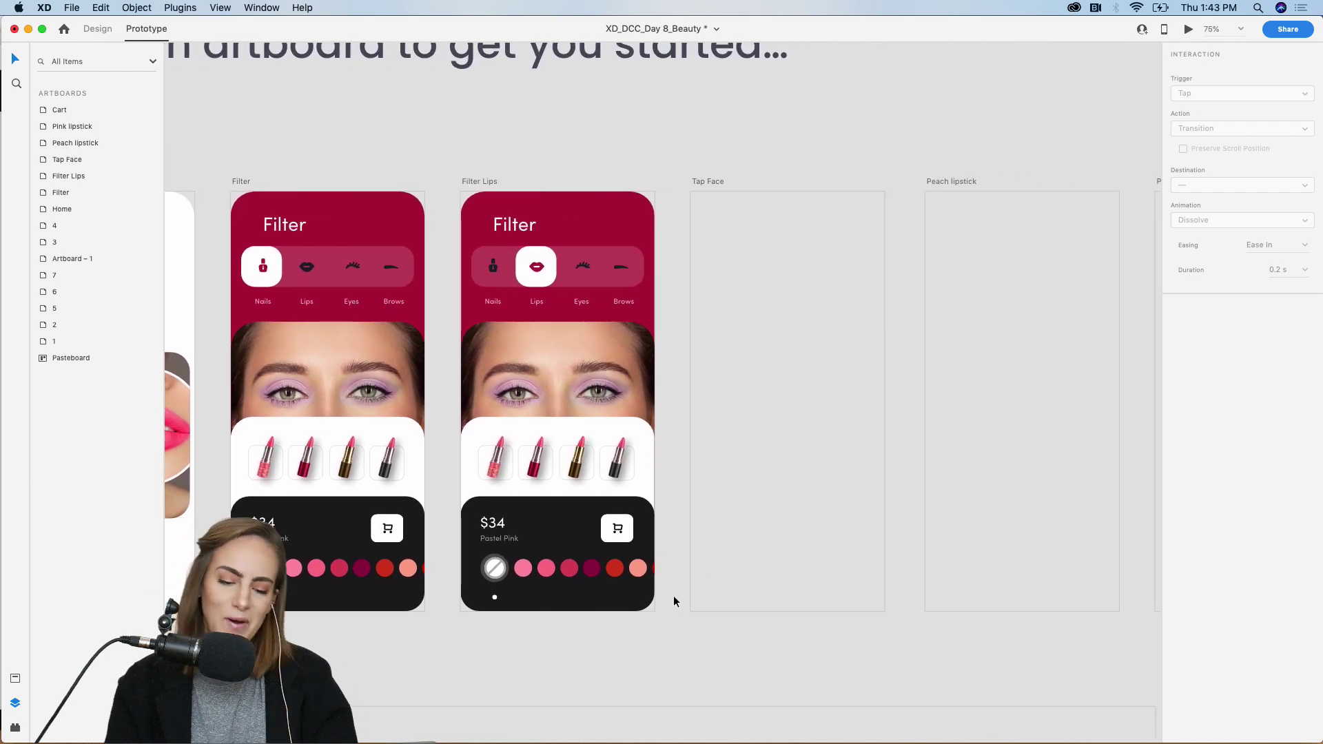
{"action": "left_click_drag", "start_coordinate": [668, 625], "coordinate": [472, 216]}
{"action": "left_click", "coordinate": [85, 29]}
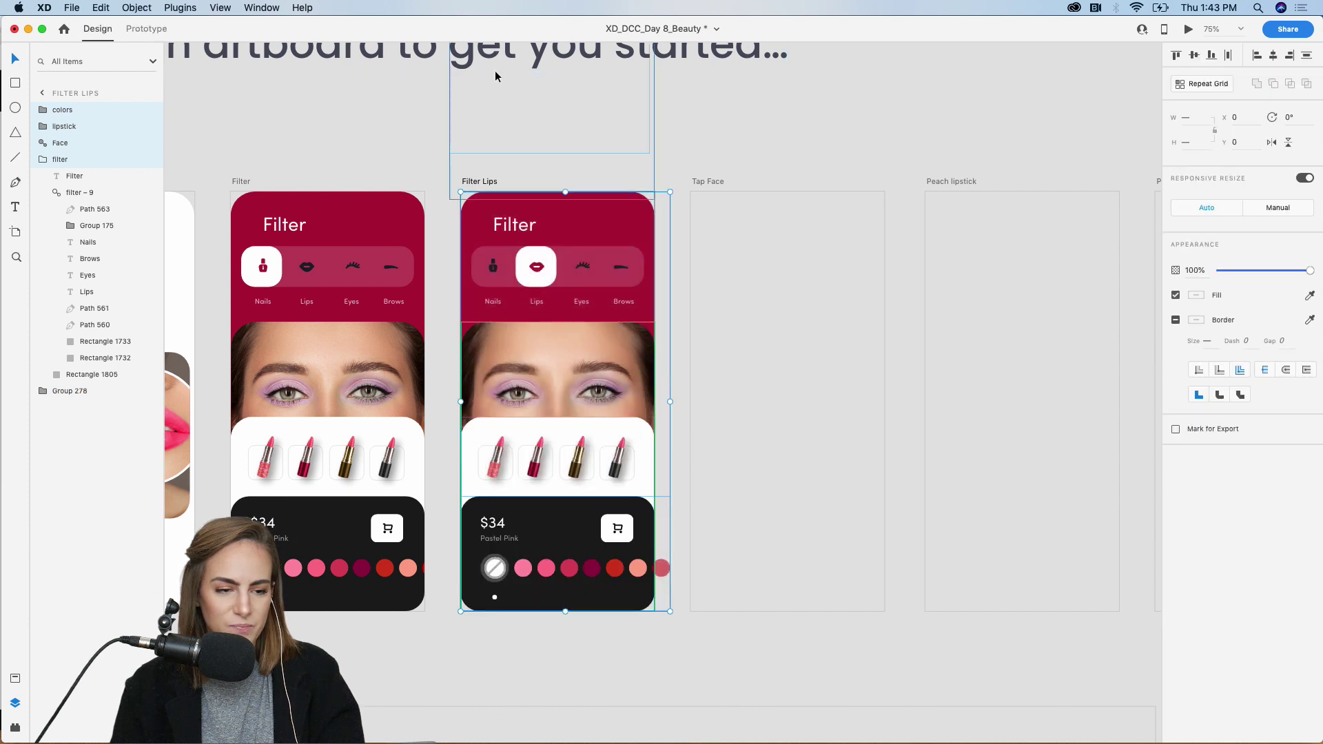
{"action": "scroll", "coordinate": [495, 70], "scroll_direction": "right", "scroll_amount": 5}
{"action": "left_click", "coordinate": [656, 261]}
{"action": "key", "text": "super+v"}
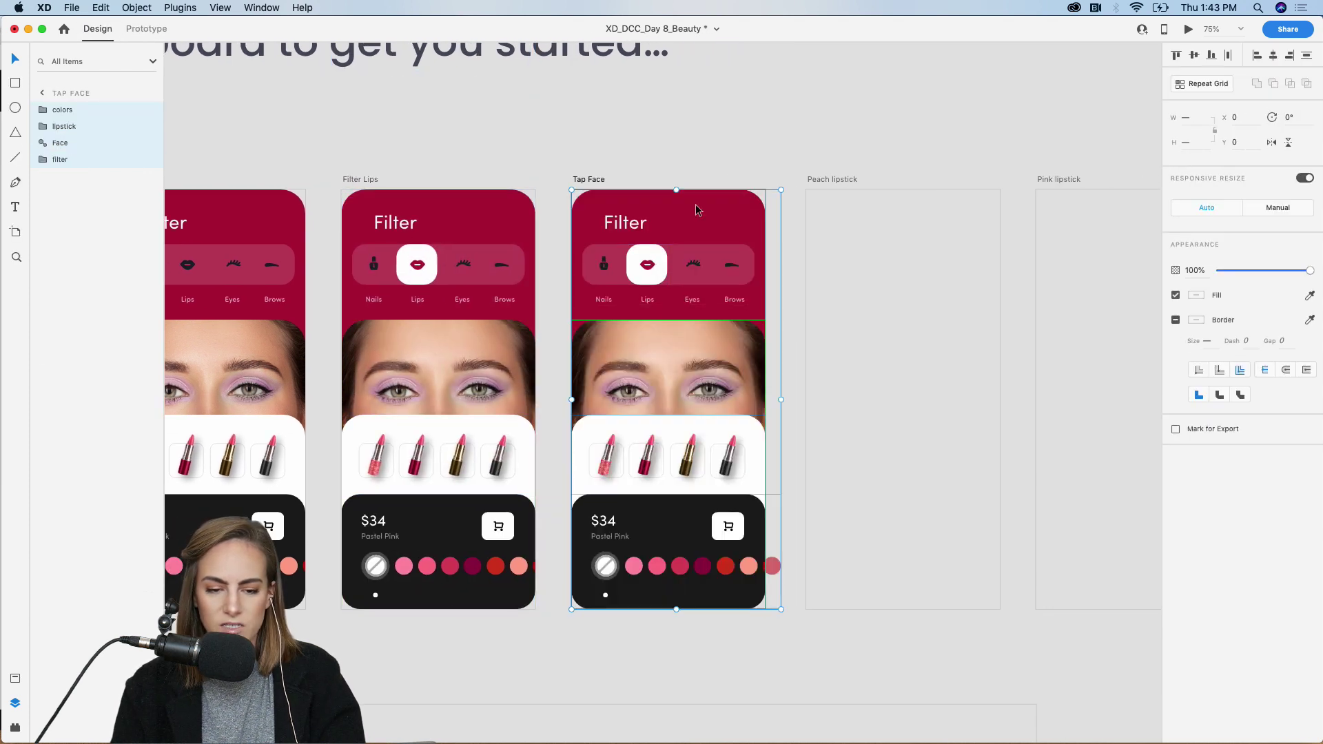
{"action": "left_click", "coordinate": [767, 145]}
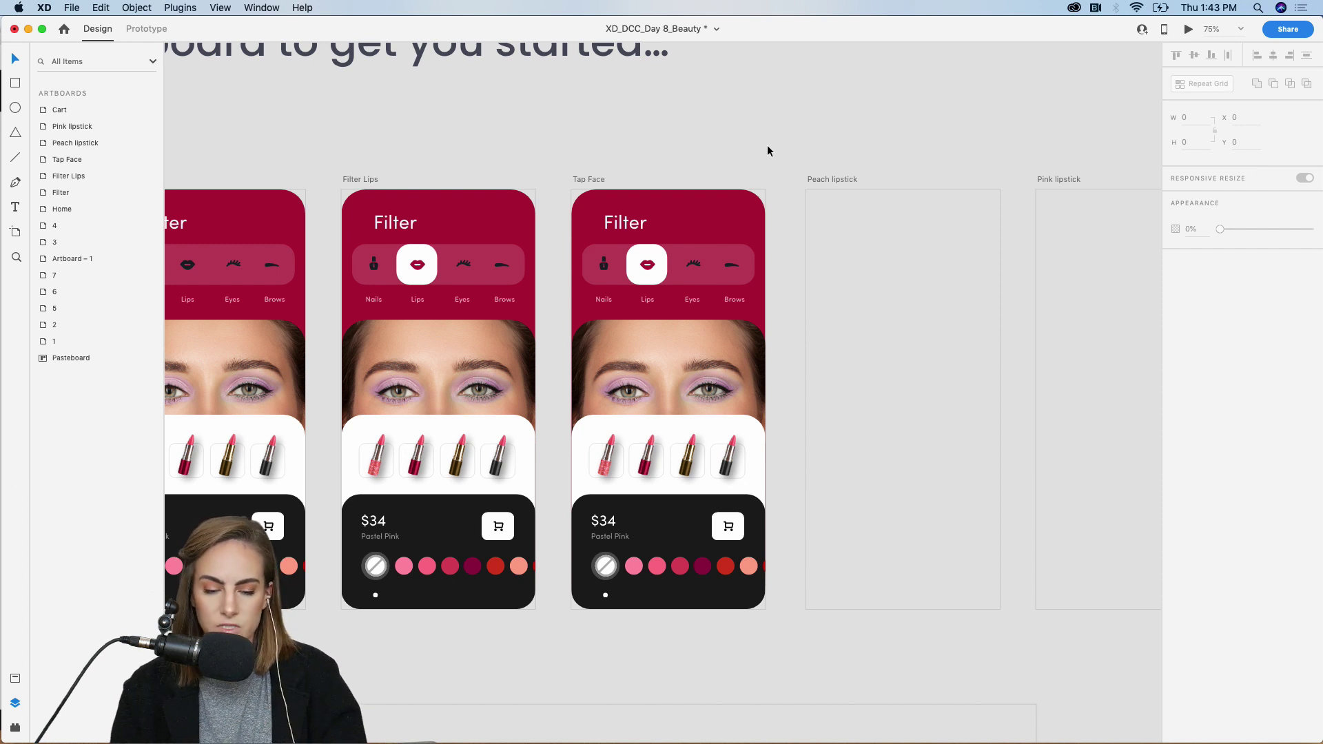
Move the Face image up to Y 0 at the top of the Tap Face artboard so it covers the filter header.
{"action": "key", "text": "super+1"}
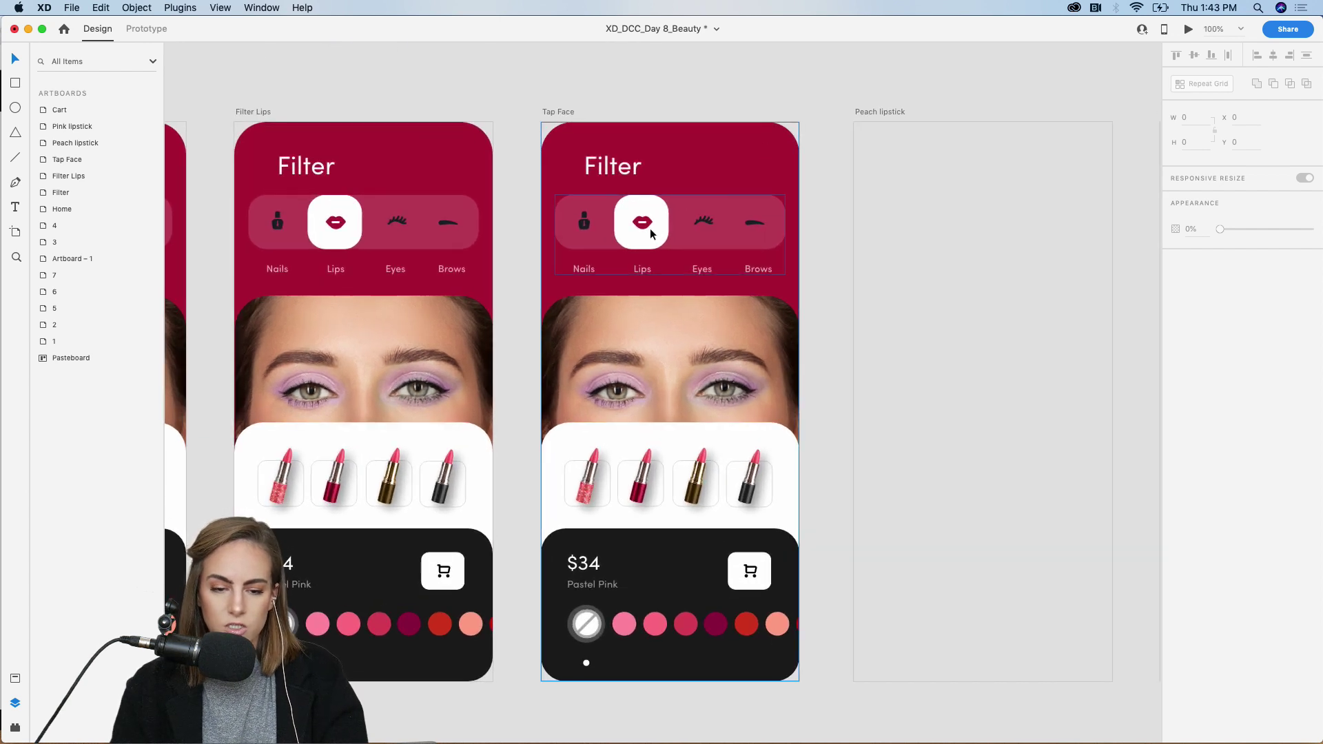
{"action": "left_click", "coordinate": [668, 301]}
{"action": "left_click_drag", "start_coordinate": [682, 324], "coordinate": [678, 167]}
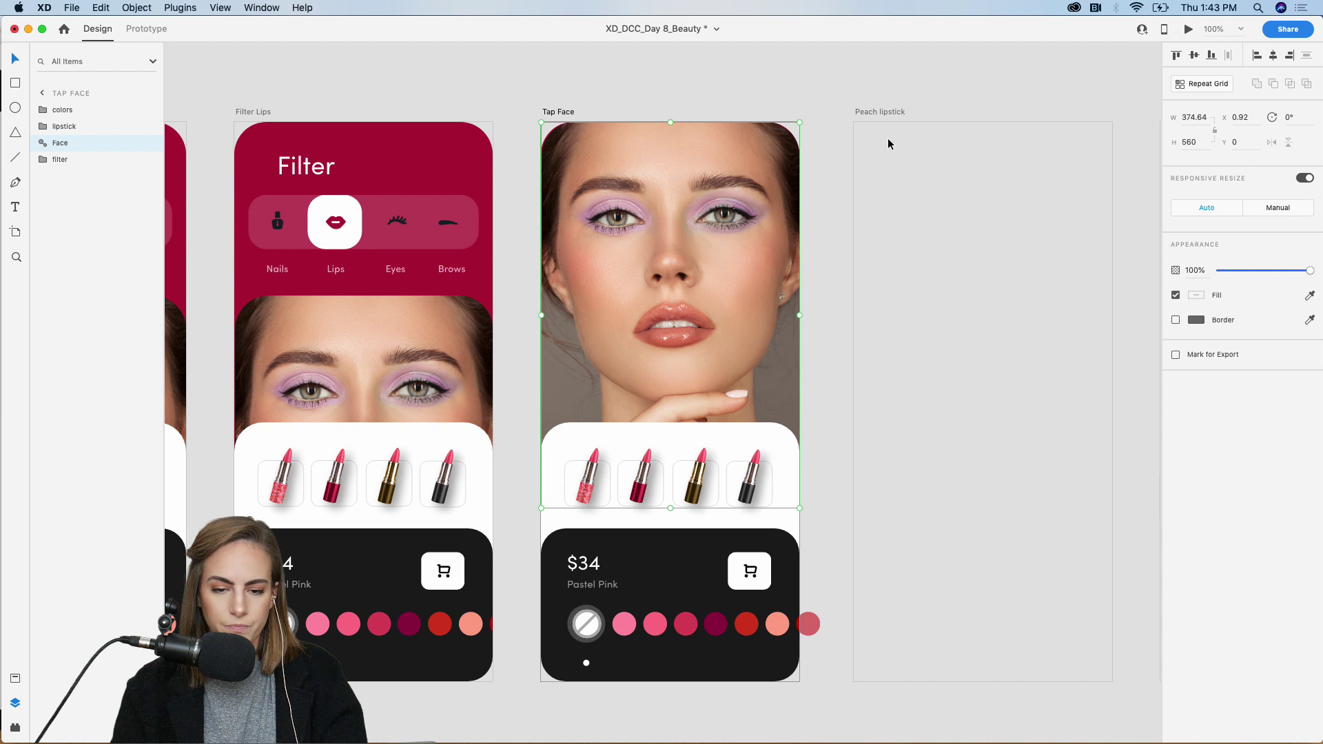
{"action": "scroll", "coordinate": [887, 139], "scroll_direction": "down", "scroll_amount": 3}
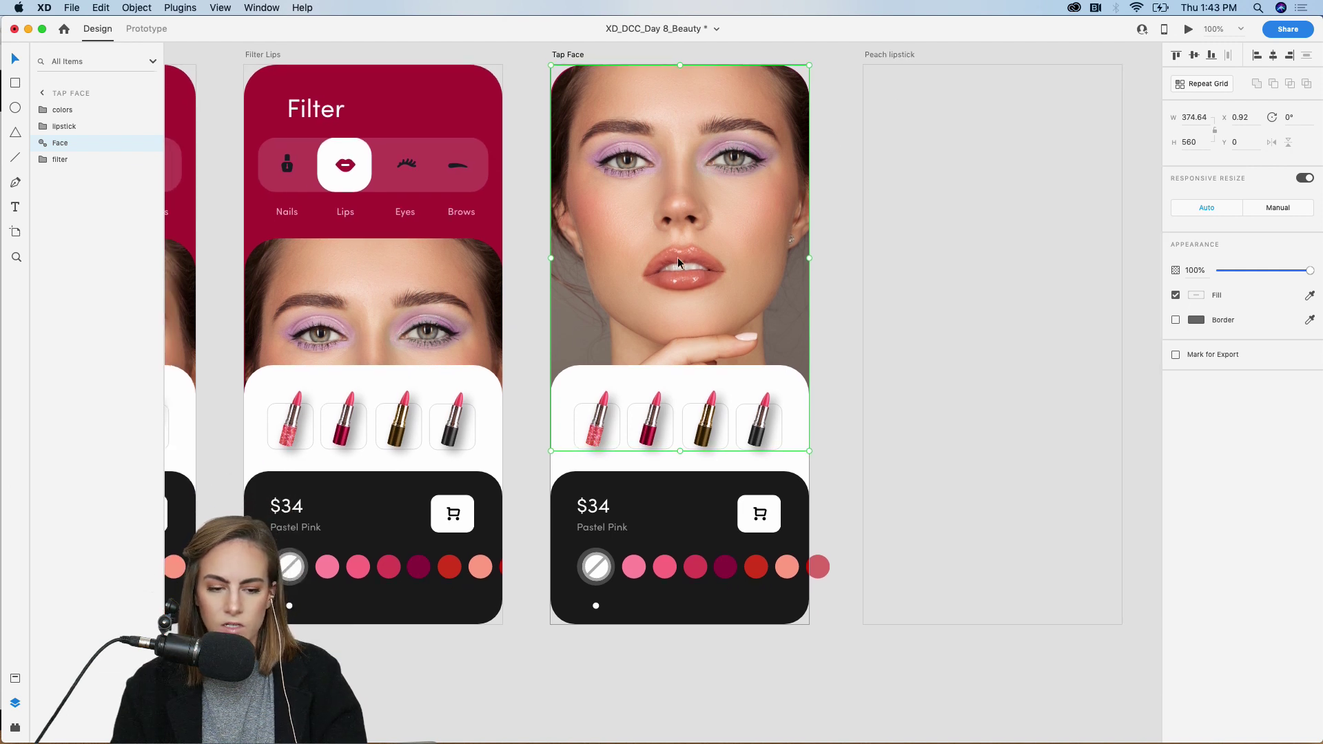
Link the Face image on Filter Lips to the Tap Face artboard with a Tap-triggered Auto-Animate, Ease Out, 0.8 s.
{"action": "left_click", "coordinate": [294, 301]}
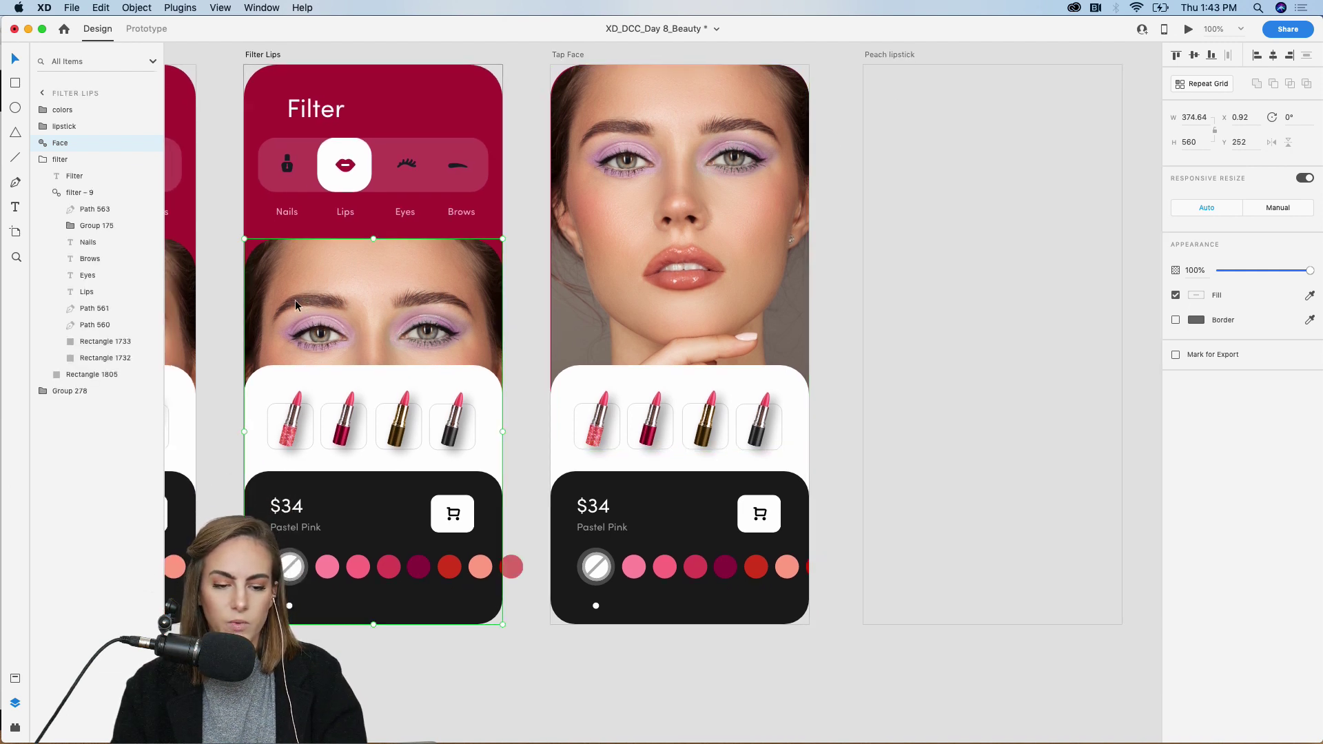
{"action": "left_click", "coordinate": [147, 28]}
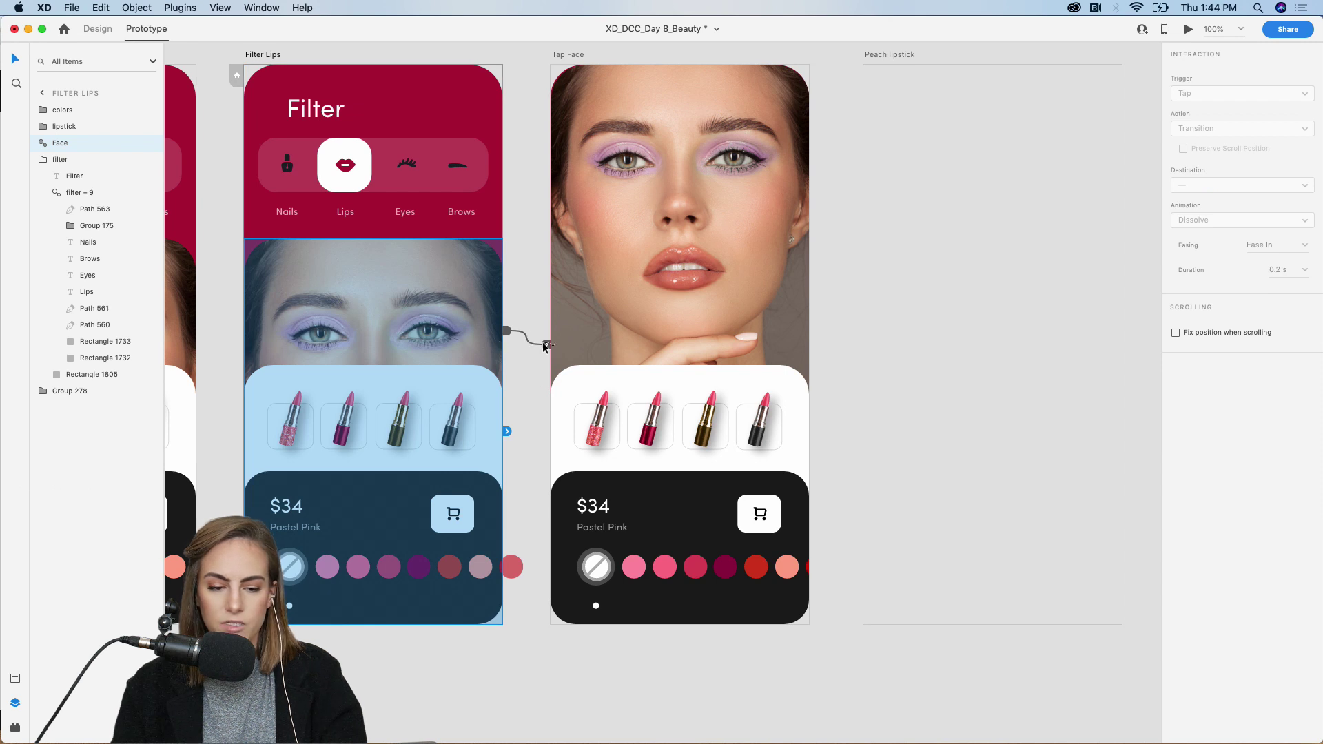
{"action": "left_click_drag", "start_coordinate": [548, 348], "coordinate": [712, 133]}
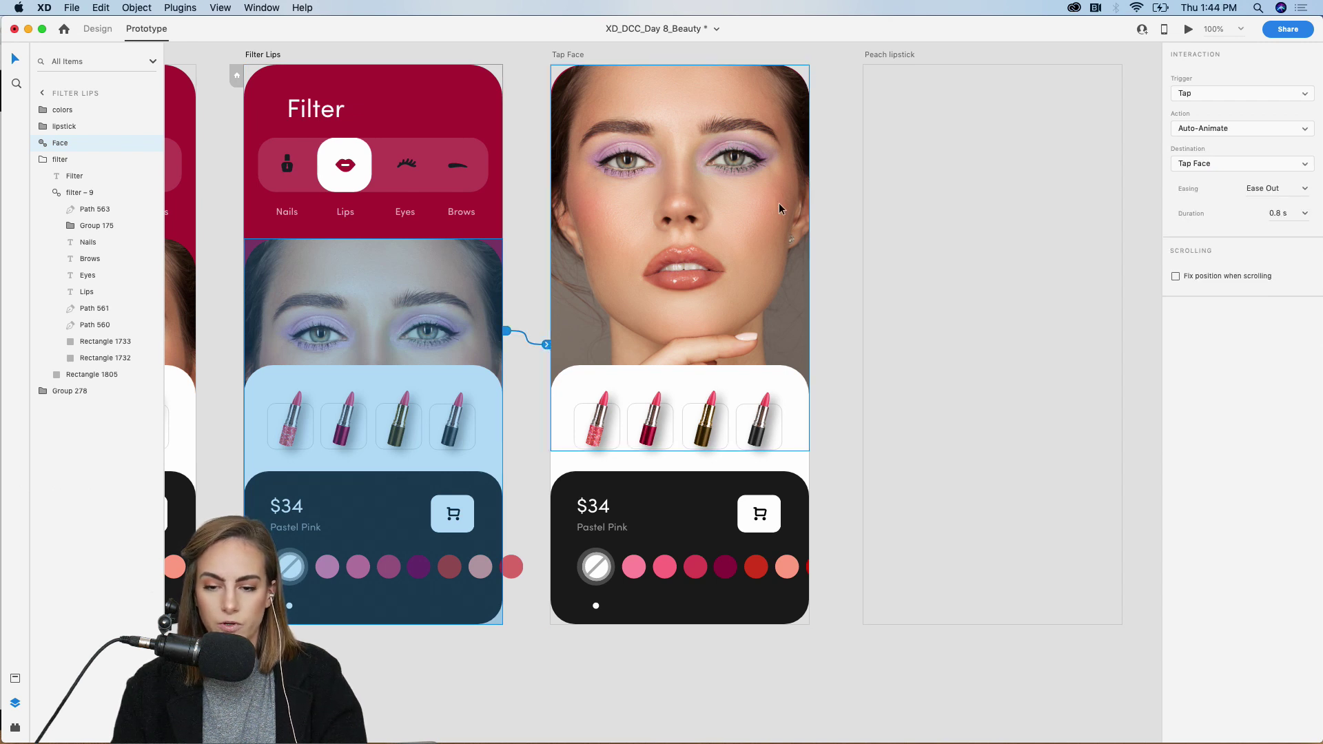
{"action": "left_click", "coordinate": [819, 289]}
Copy the white back button and the white four-dot menu icon from Artboard – 1 into the Tap Face artboard.
{"action": "scroll", "coordinate": [819, 289], "scroll_direction": "down", "scroll_amount": 10}
{"action": "scroll", "coordinate": [820, 290], "scroll_direction": "left", "scroll_amount": 8}
{"action": "scroll", "coordinate": [820, 290], "scroll_direction": "down", "scroll_amount": 3}
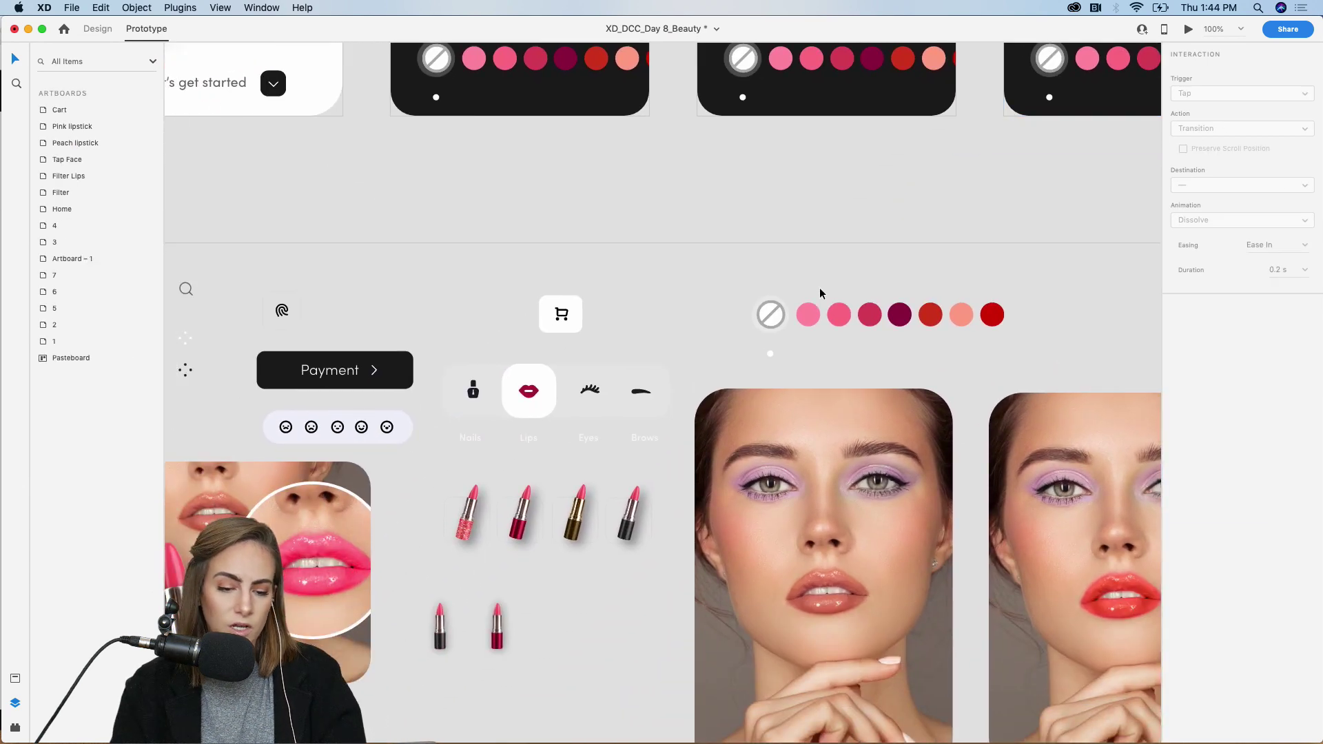
{"action": "left_click", "coordinate": [339, 295]}
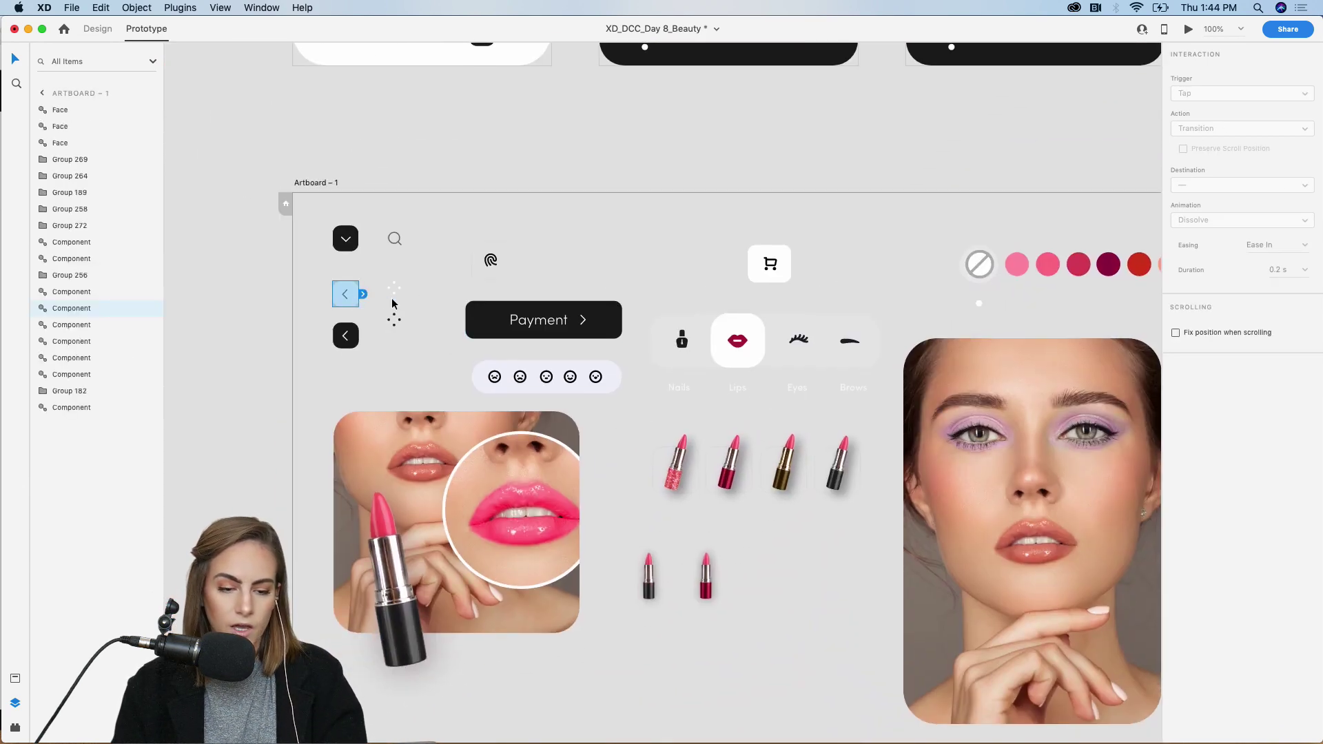
{"action": "left_click", "coordinate": [393, 289], "text": "shift"}
{"action": "key", "text": "super+c"}
{"action": "scroll", "coordinate": [394, 298], "scroll_direction": "up", "scroll_amount": 10}
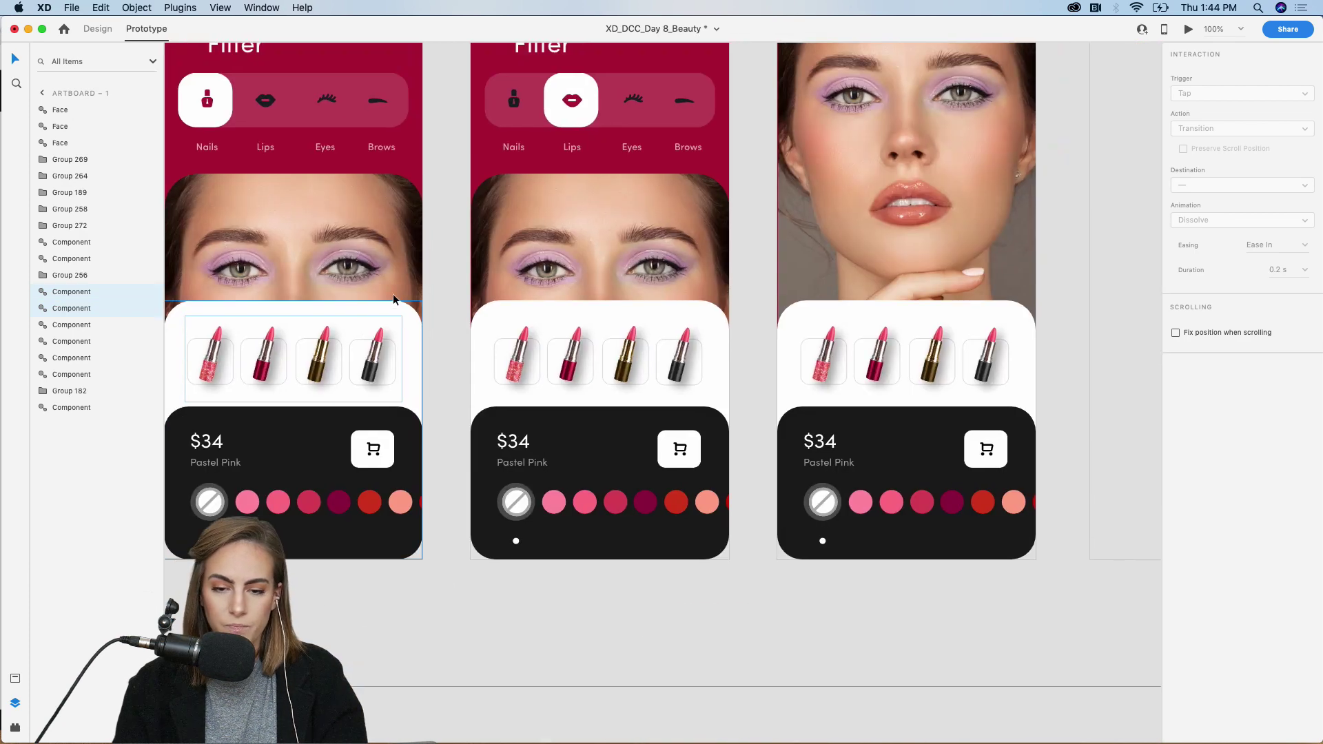
{"action": "key", "text": "z"}
{"action": "left_click_drag", "start_coordinate": [527, 151], "coordinate": [912, 385]}
{"action": "key", "text": "super+v"}
{"action": "key", "text": "super+1"}
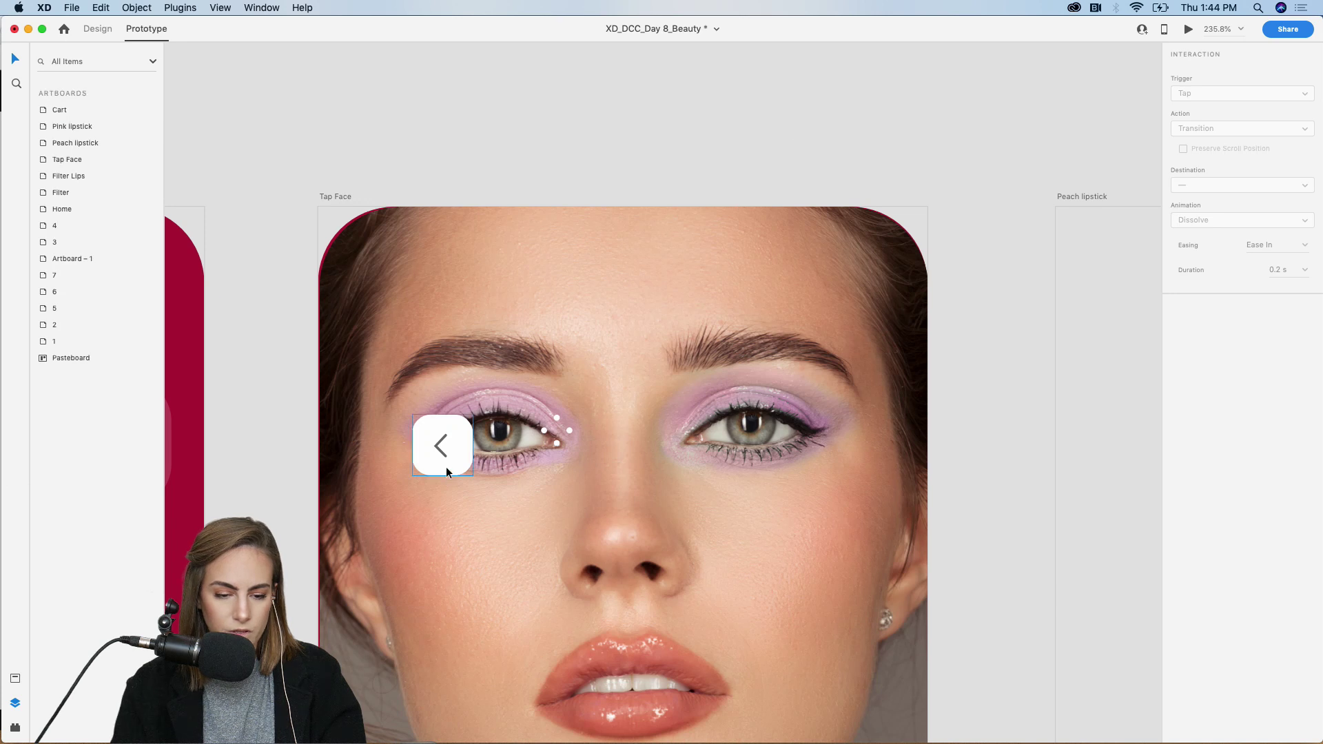
Place the back button in the upper-left corner of the Tap Face artboard and the menu icon in its upper-right corner.
{"action": "left_click_drag", "start_coordinate": [471, 430], "coordinate": [422, 290]}
{"action": "left_click_drag", "start_coordinate": [544, 431], "coordinate": [848, 305]}
{"action": "left_click", "coordinate": [899, 180]}
{"action": "key", "text": "super+minus"}
{"action": "key", "text": "super+minus"}
{"action": "key", "text": "super+minus"}
{"action": "key", "text": "super+minus"}
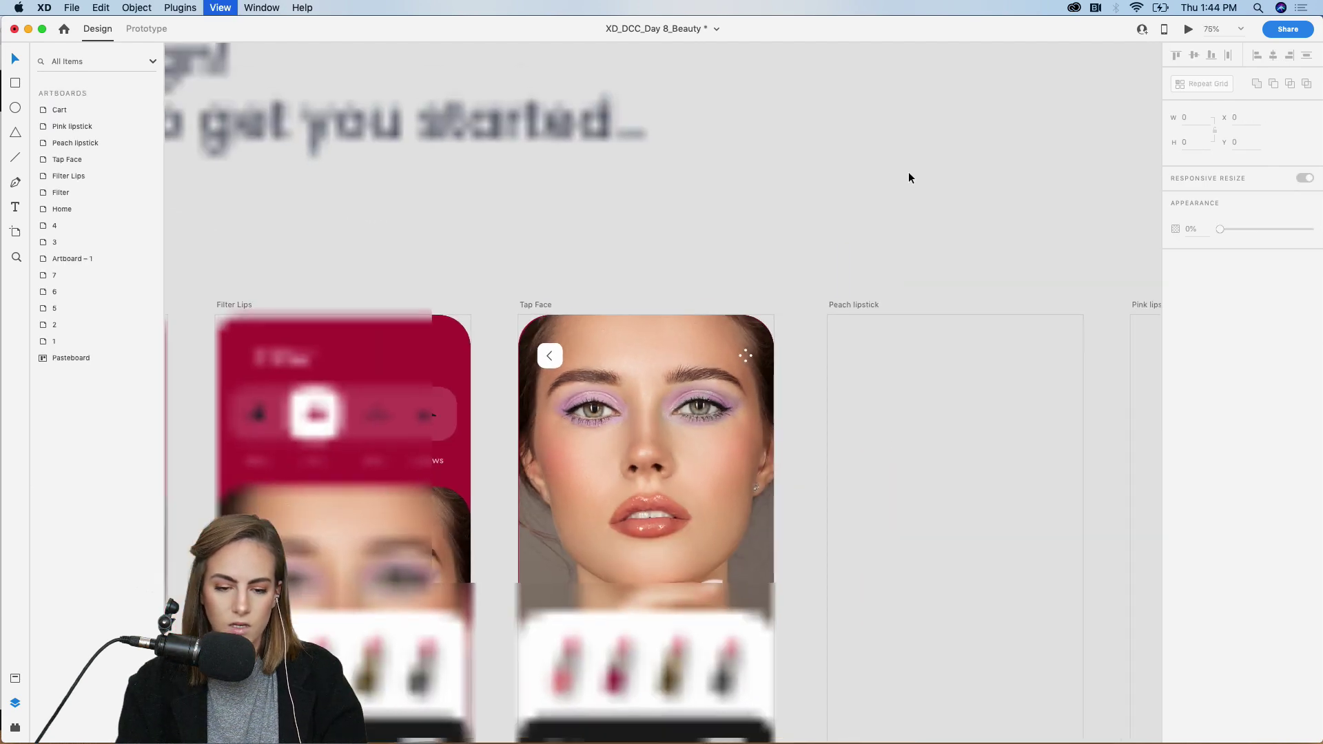
{"action": "left_click", "coordinate": [587, 364]}
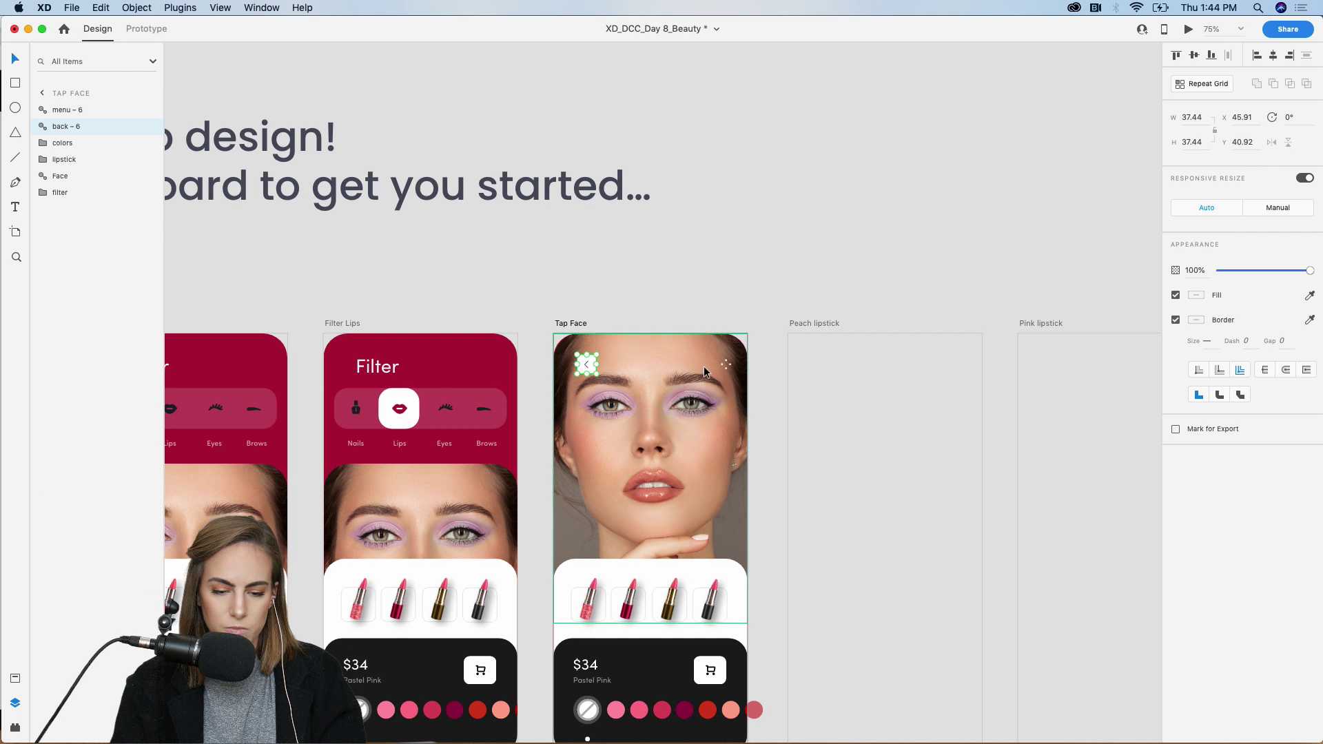
{"action": "left_click", "coordinate": [721, 366]}
{"action": "left_click", "coordinate": [773, 274]}
{"action": "scroll", "coordinate": [773, 275], "scroll_direction": "down", "scroll_amount": 3}
{"action": "scroll", "coordinate": [773, 274], "scroll_direction": "left", "scroll_amount": 2}
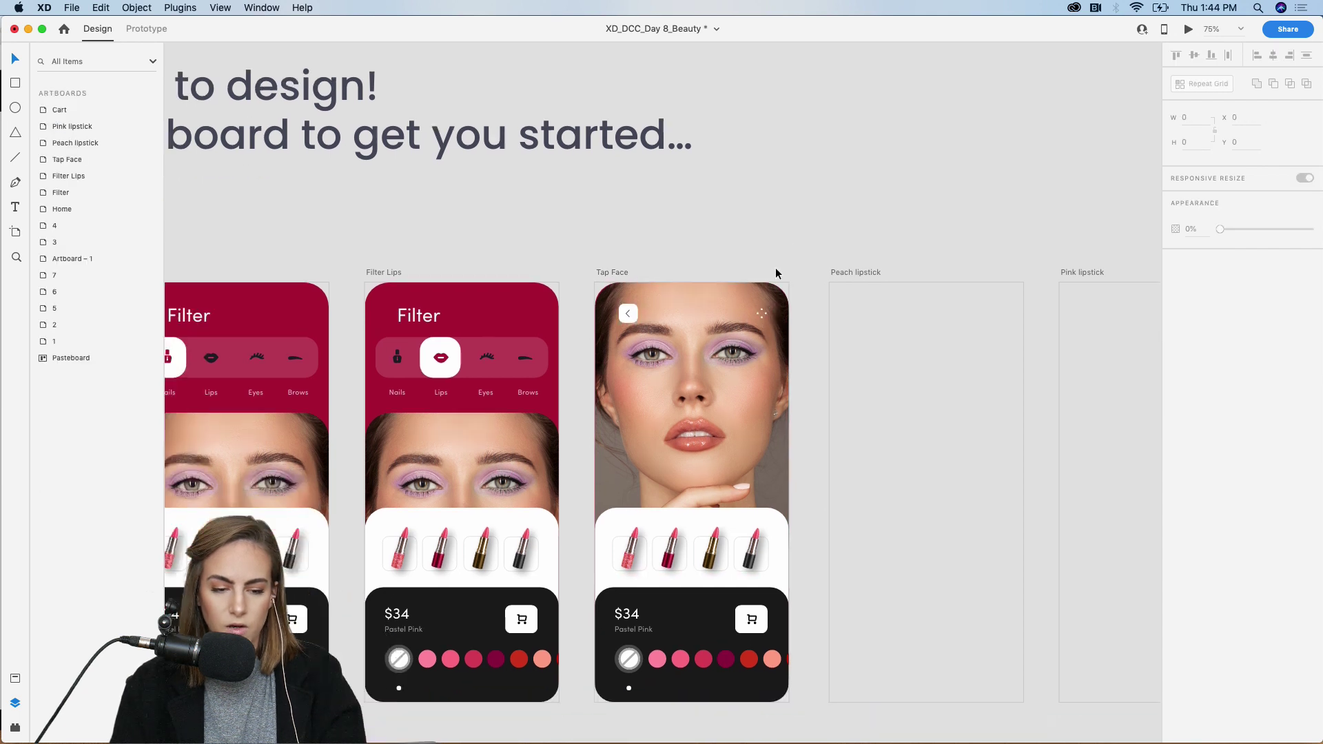
Preview the transition from Filter Lips to Tap Face by choosing the face image.
{"action": "left_click", "coordinate": [422, 221]}
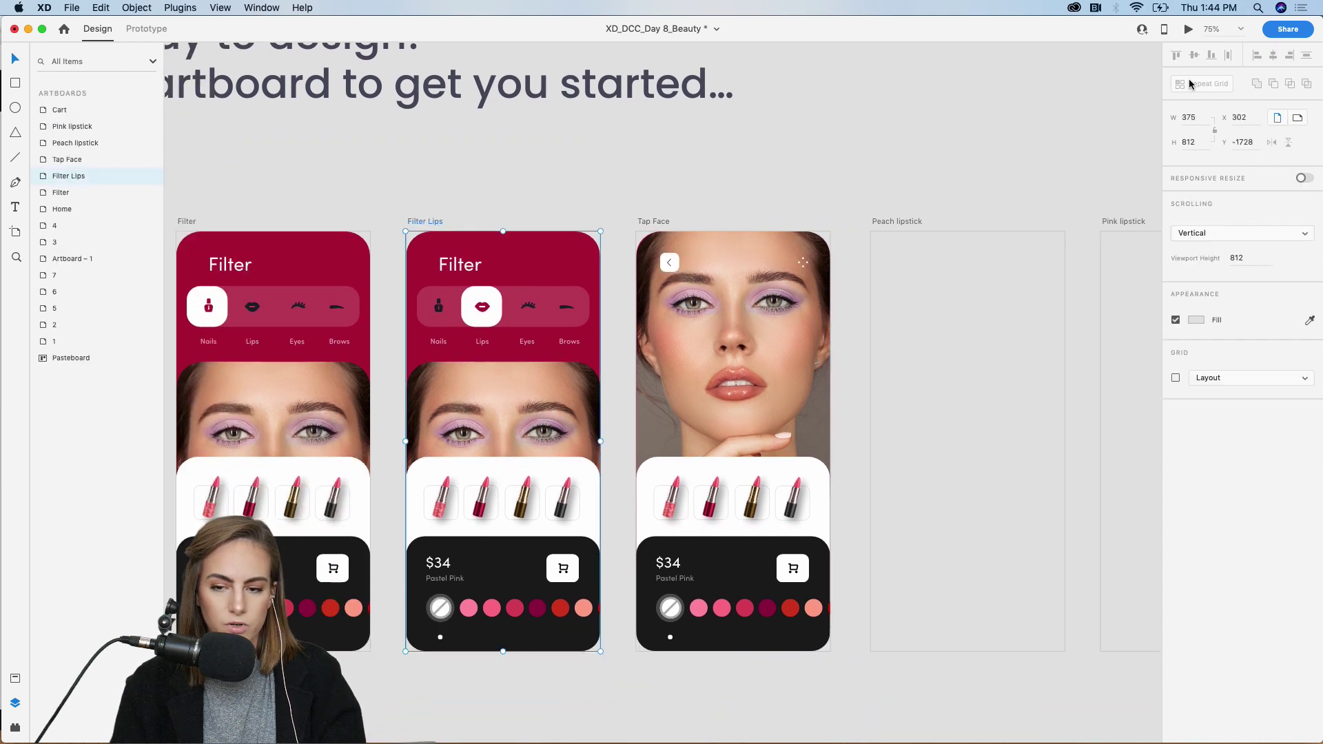
{"action": "left_click", "coordinate": [1188, 29]}
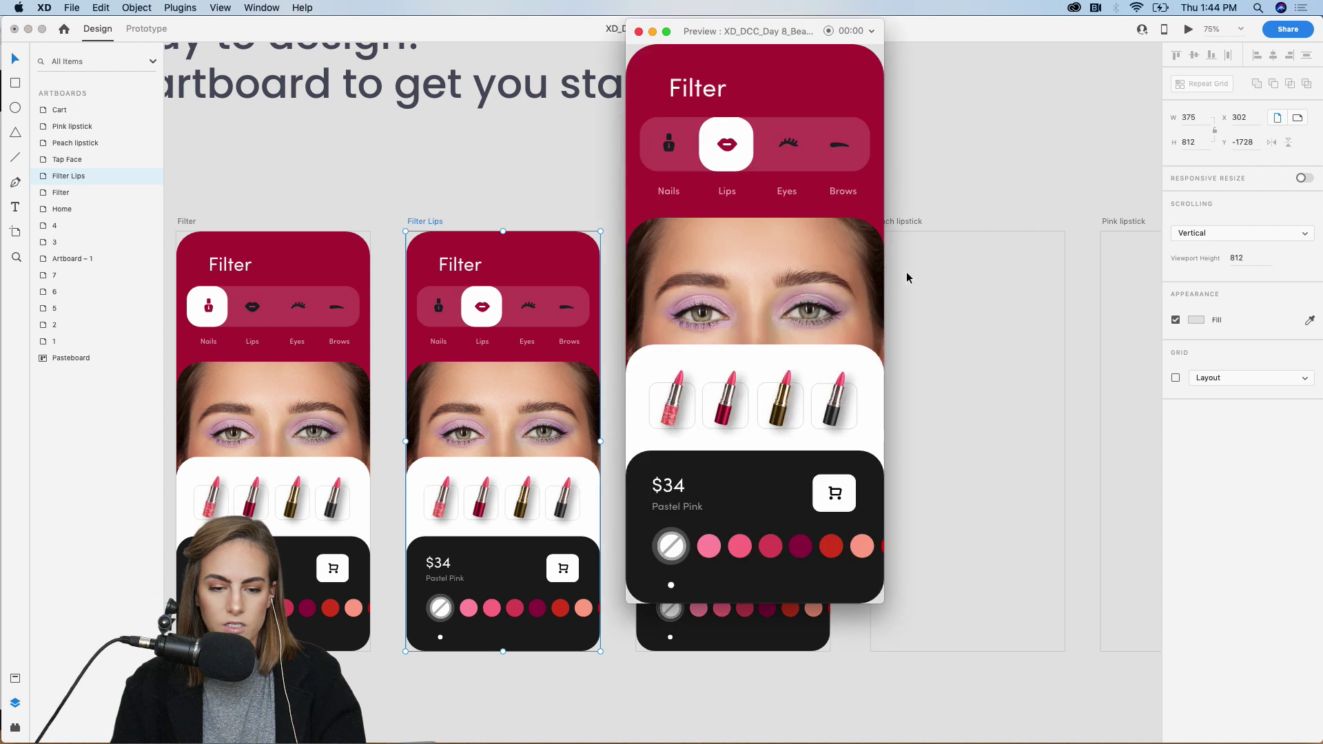
{"action": "left_click", "coordinate": [792, 264]}
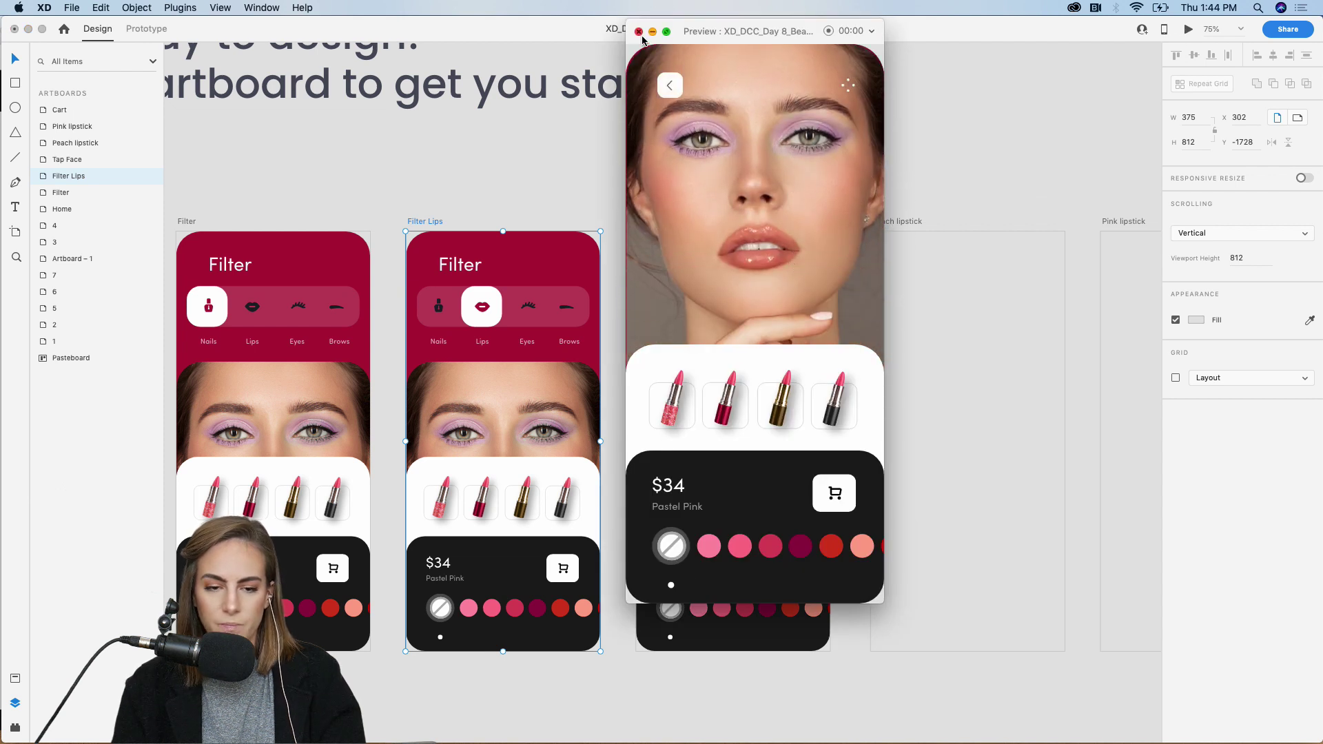
{"action": "left_click", "coordinate": [638, 31]}
{"action": "left_click", "coordinate": [813, 213]}
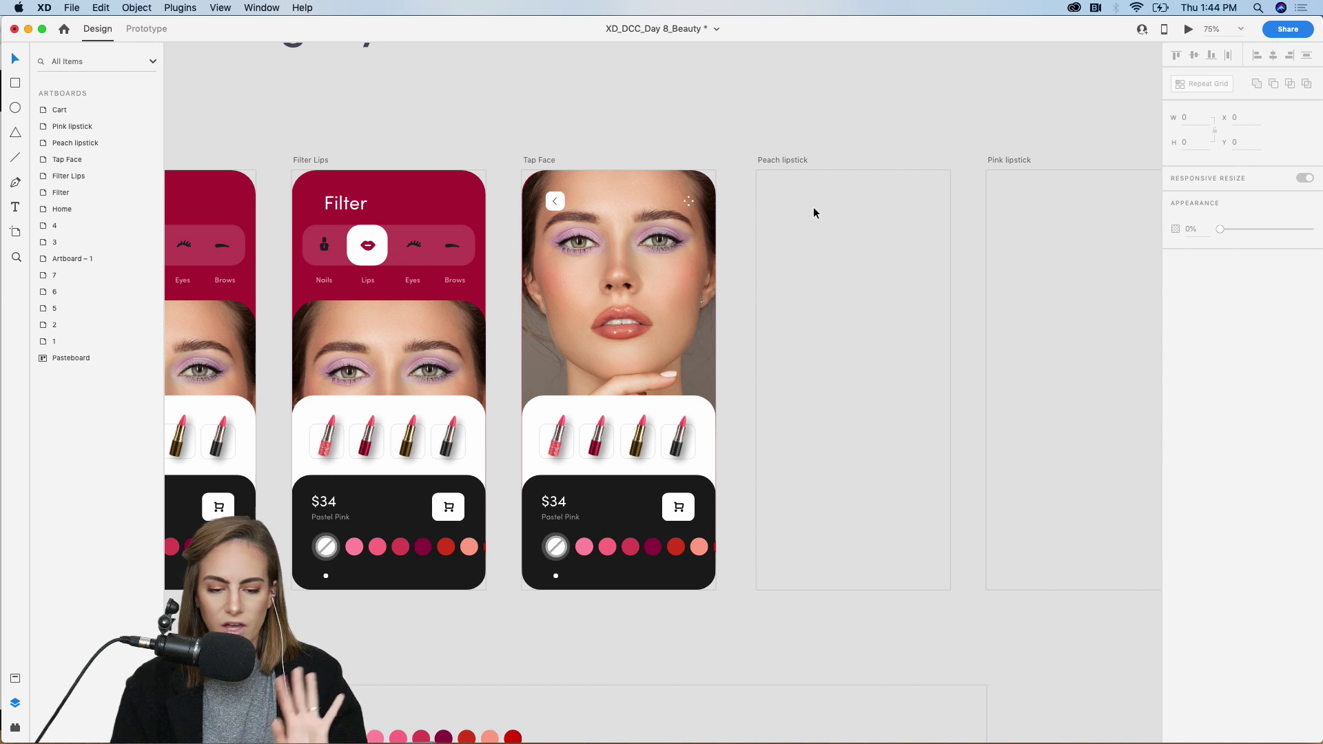
Copy all the layers of the Tap Face artboard into the Peach lipstick artboard.
{"action": "left_click_drag", "start_coordinate": [699, 625], "coordinate": [532, 195]}
{"action": "key", "text": "super+c"}
{"action": "scroll", "coordinate": [725, 276], "scroll_direction": "right", "scroll_amount": 3}
{"action": "left_click", "coordinate": [725, 275]}
{"action": "key", "text": "super+v"}
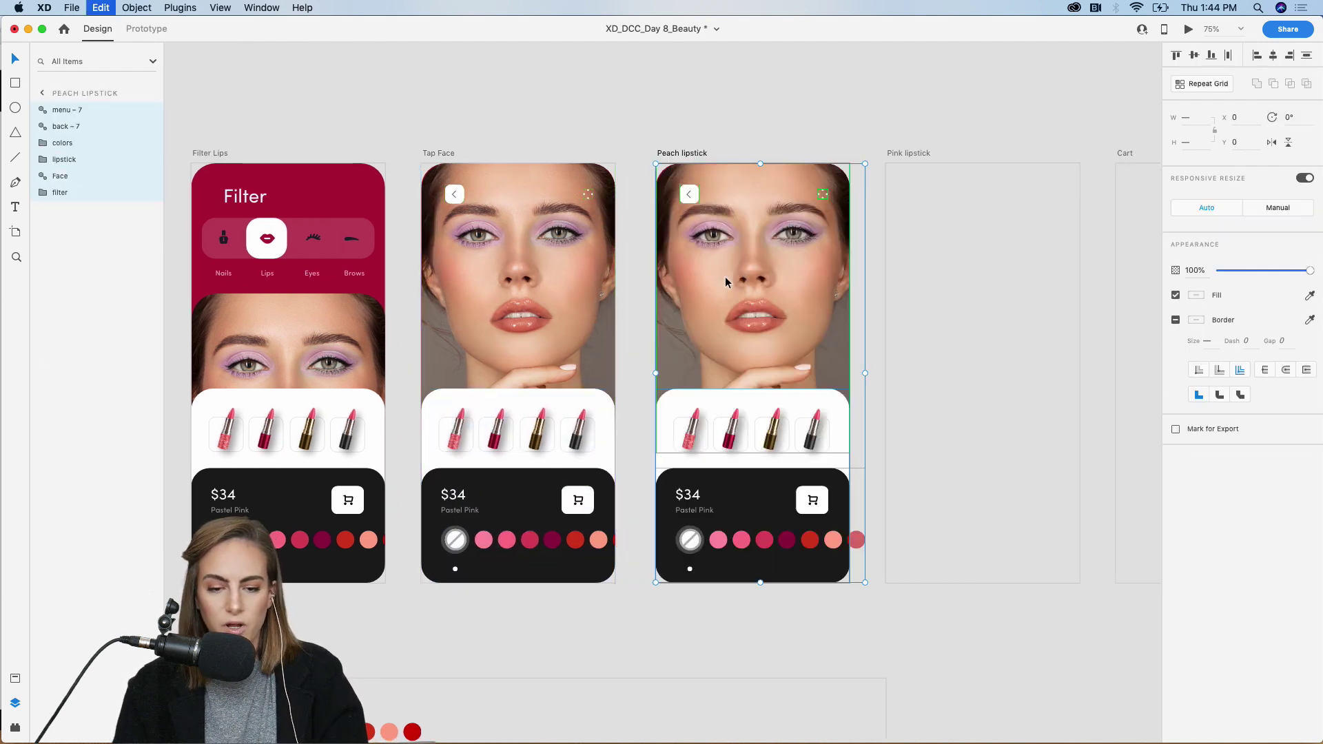
{"action": "left_click", "coordinate": [819, 112]}
{"action": "scroll", "coordinate": [742, 221], "scroll_direction": "down", "scroll_amount": 2}
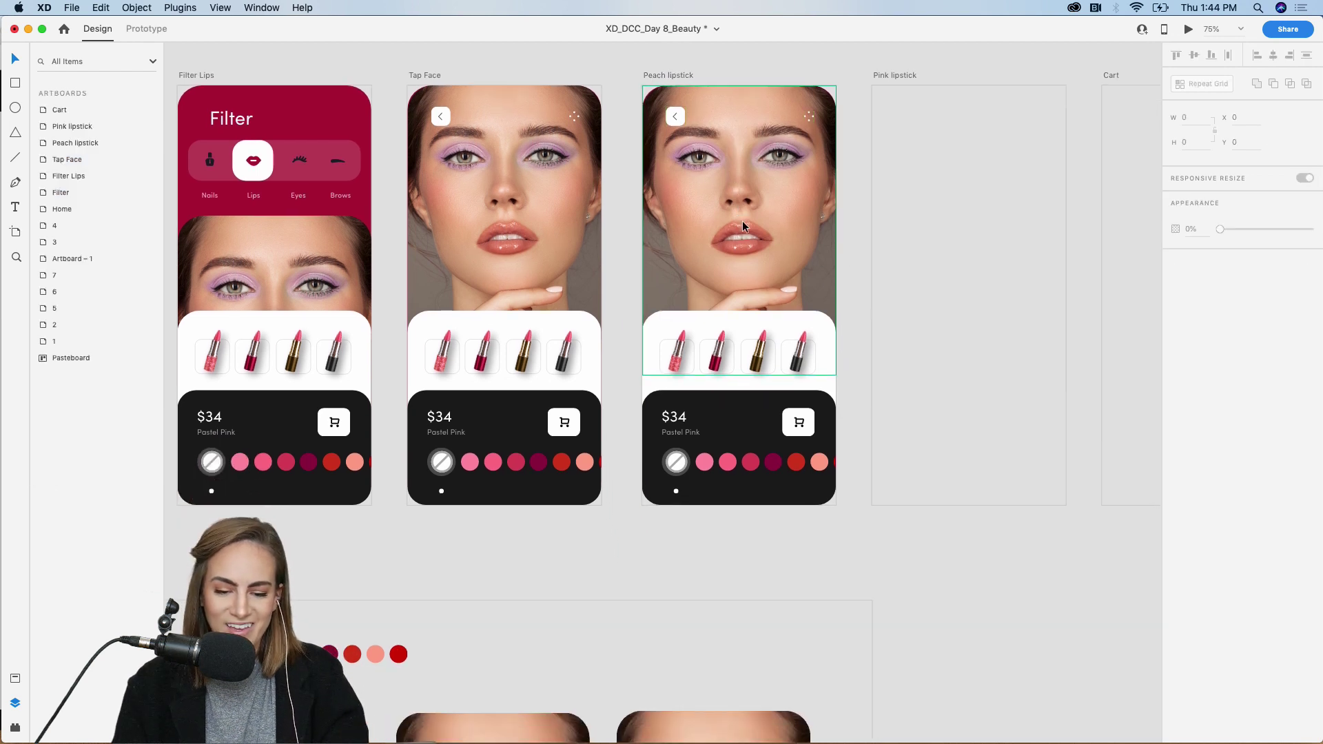
Move the grey highlight ring and the white dot to the red swatch in the Peach lipstick artboard's color row.
{"action": "left_click", "coordinate": [570, 467]}
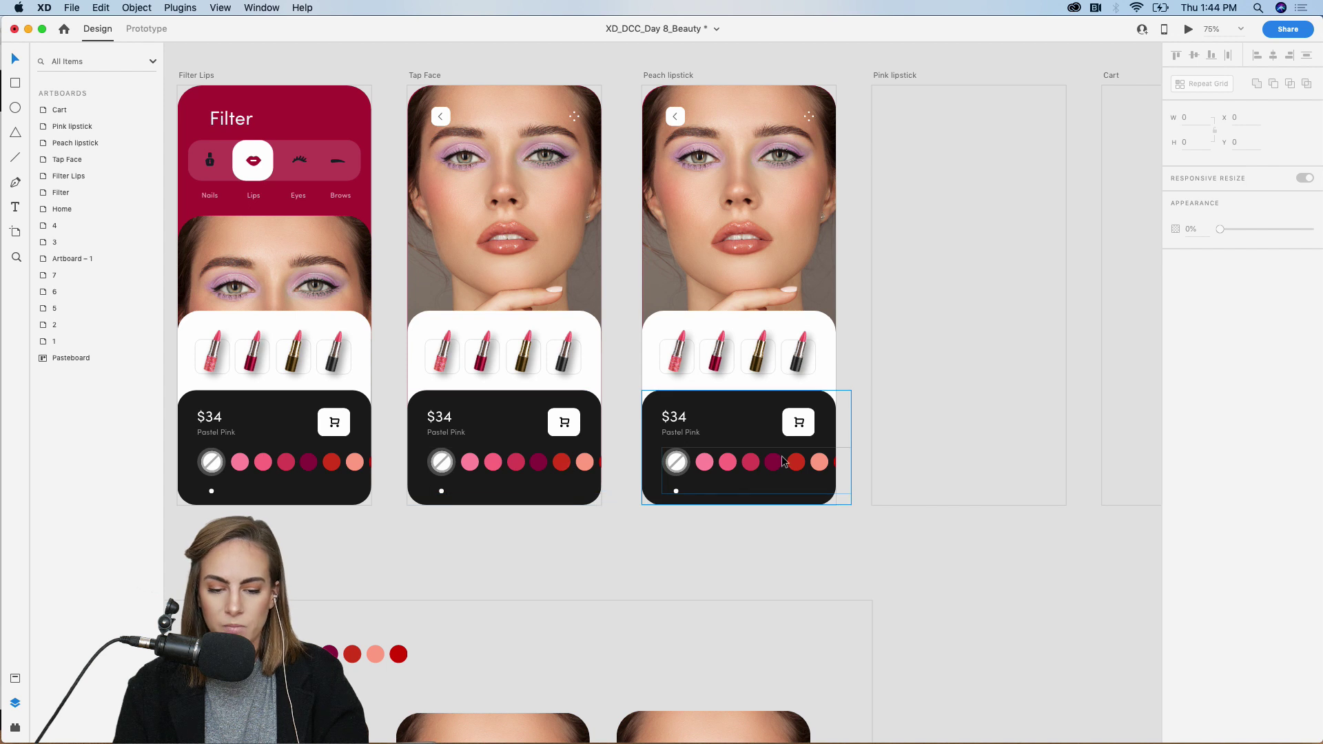
{"action": "scroll", "coordinate": [620, 441], "scroll_direction": "right", "scroll_amount": 3}
{"action": "key", "text": "z"}
{"action": "left_click_drag", "start_coordinate": [528, 430], "coordinate": [776, 531]}
{"action": "double_click", "coordinate": [769, 340]}
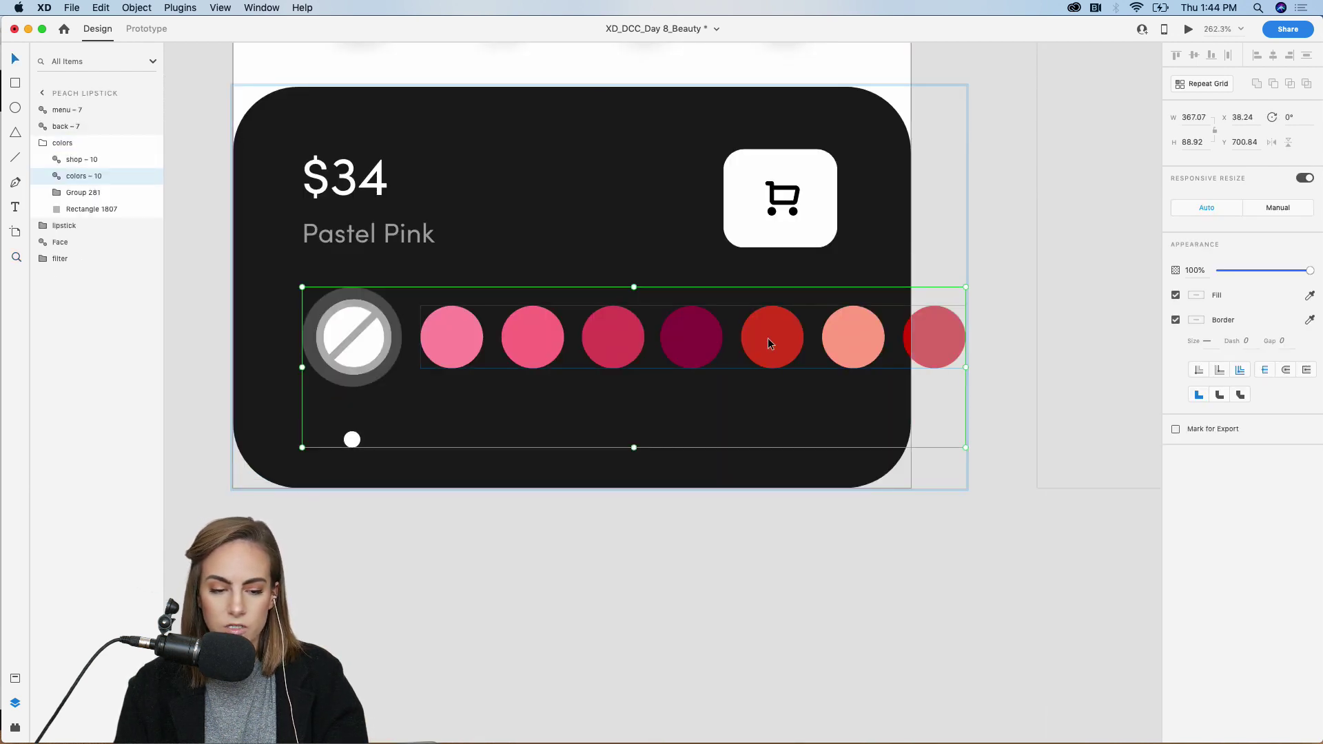
{"action": "left_click", "coordinate": [367, 387]}
{"action": "left_click_drag", "start_coordinate": [383, 383], "coordinate": [793, 379]}
{"action": "left_click_drag", "start_coordinate": [351, 439], "coordinate": [771, 439]}
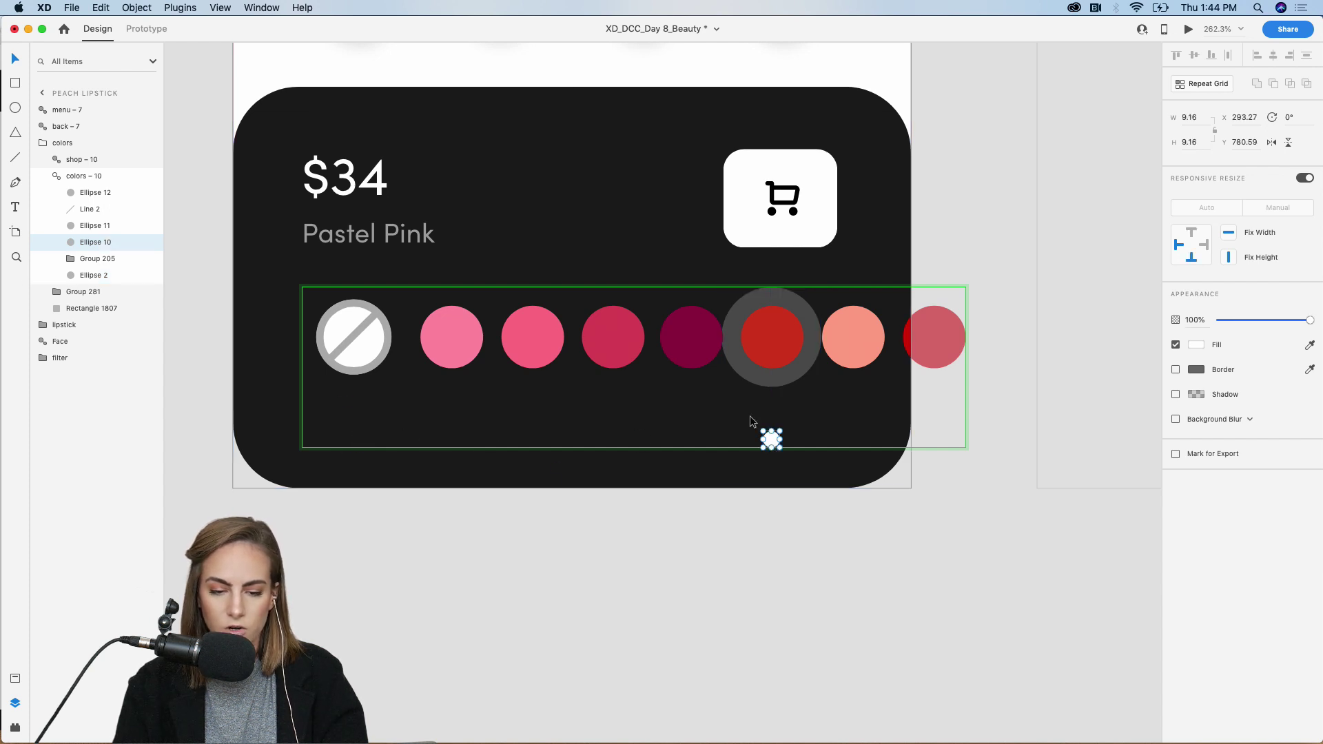
Shift the last two color swatches slightly to the right and nudge the red swatch 5 px right.
{"action": "double_click", "coordinate": [866, 346]}
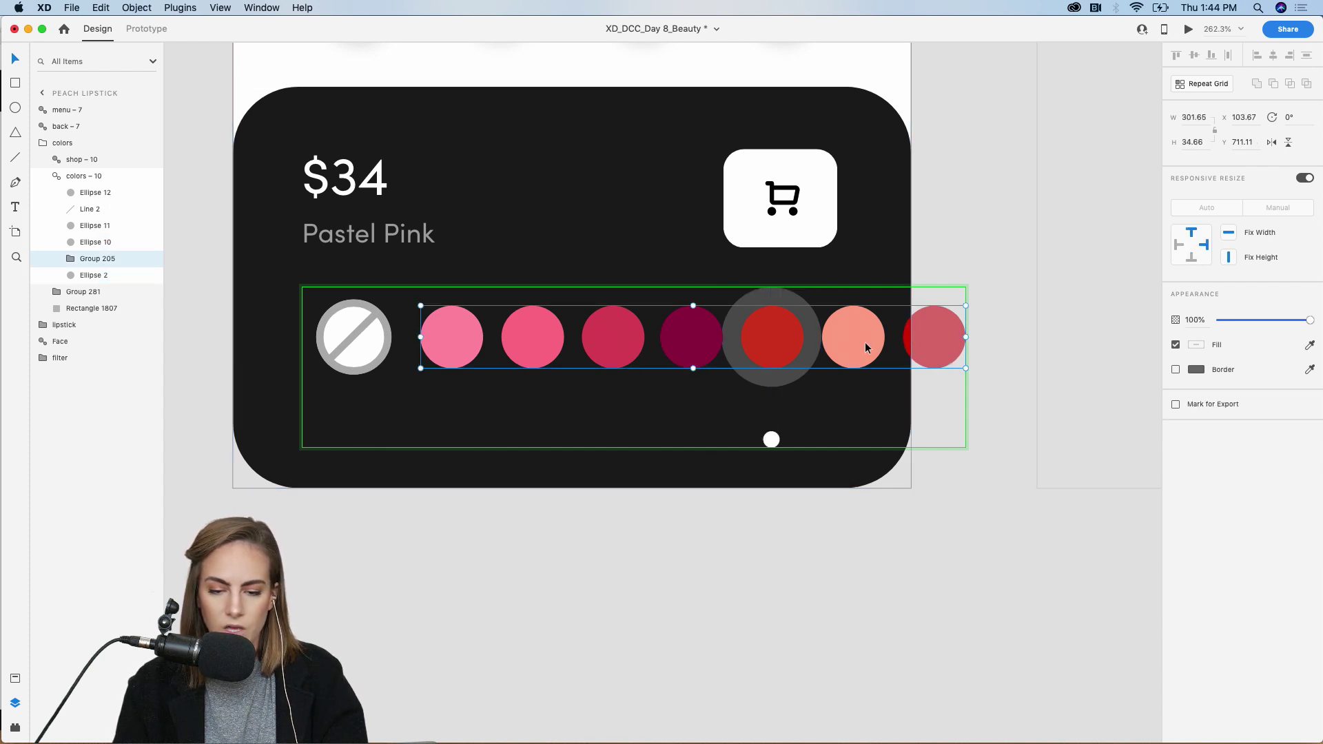
{"action": "left_click", "coordinate": [907, 343], "text": "shift"}
{"action": "left_click_drag", "start_coordinate": [856, 345], "coordinate": [867, 344]}
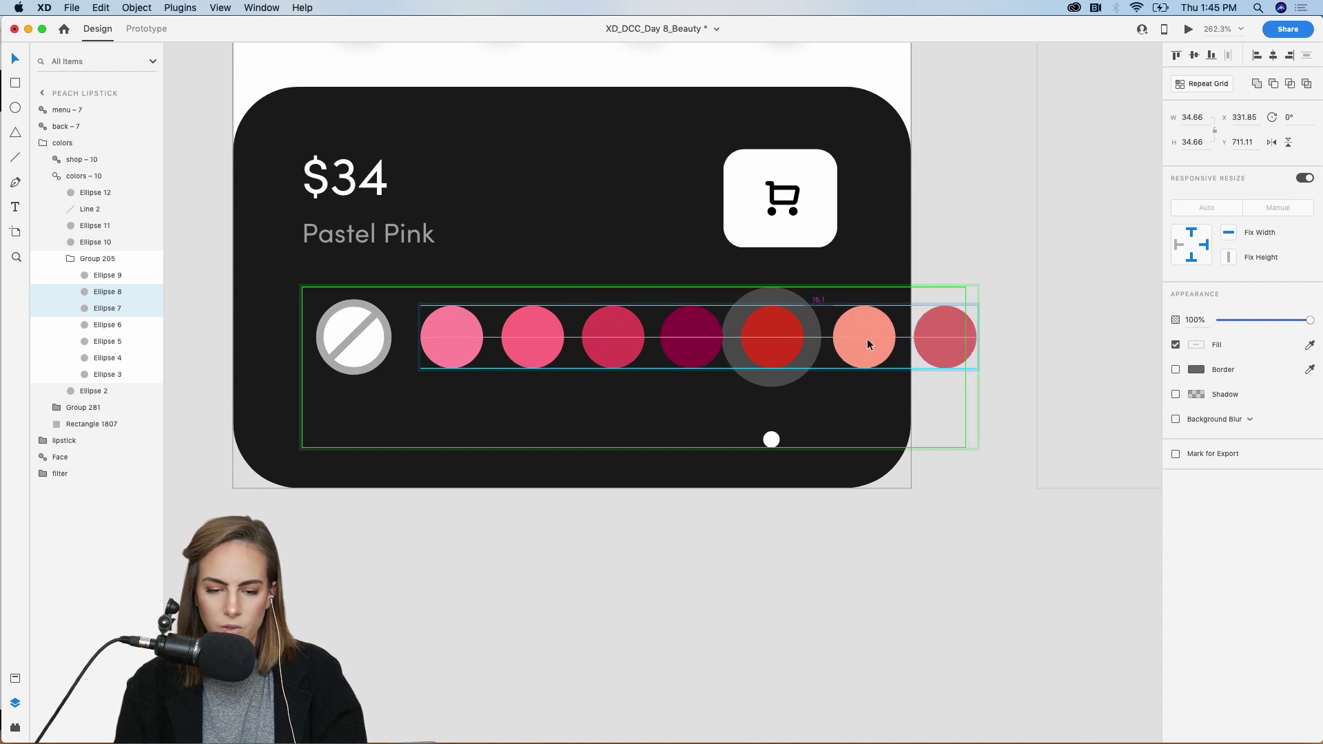
{"action": "left_click", "coordinate": [754, 349]}
{"action": "key", "text": "Right"}
{"action": "key", "text": "Right"}
{"action": "key", "text": "Right"}
{"action": "key", "text": "Right"}
{"action": "key", "text": "Right"}
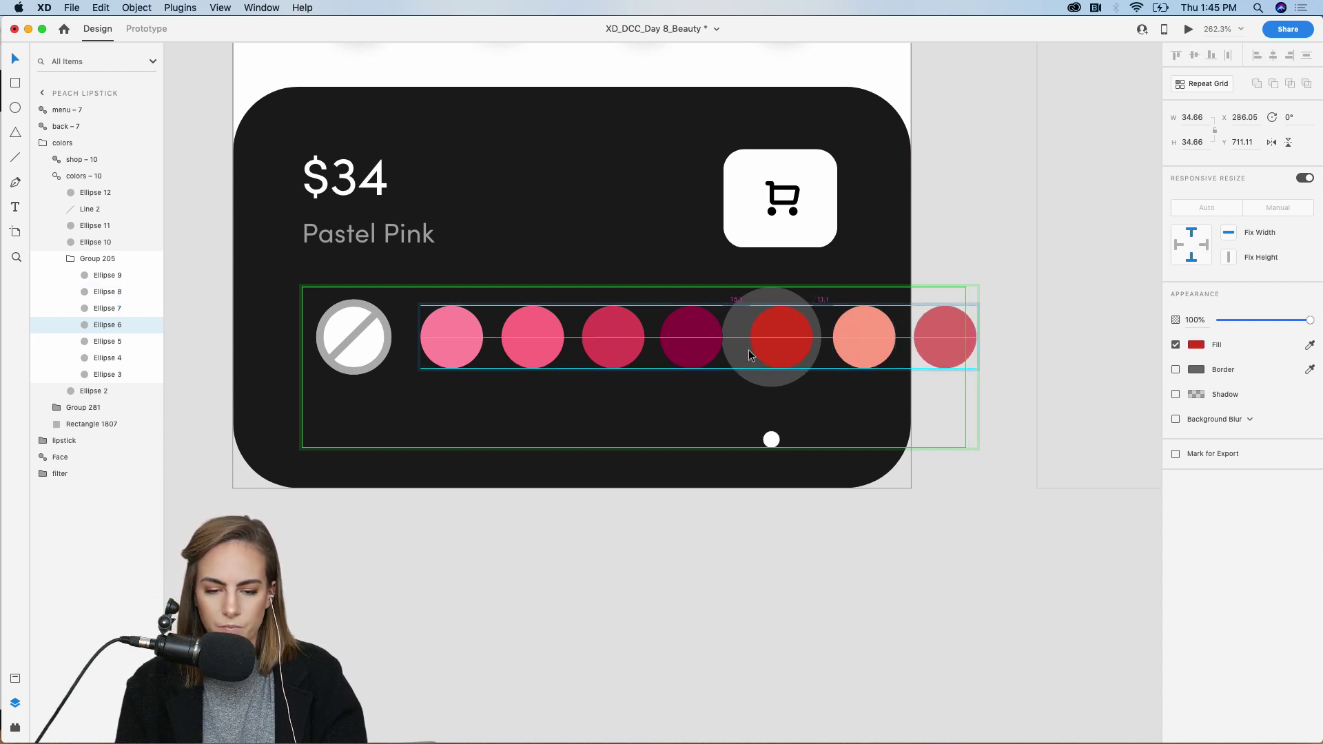
Nudge the grey highlight ring right to X 277.24 behind the red swatch.
{"action": "left_click", "coordinate": [766, 377]}
{"action": "key", "text": "Right"}
{"action": "key", "text": "Right"}
{"action": "key", "text": "Right"}
{"action": "key", "text": "Right"}
{"action": "key", "text": "Right"}
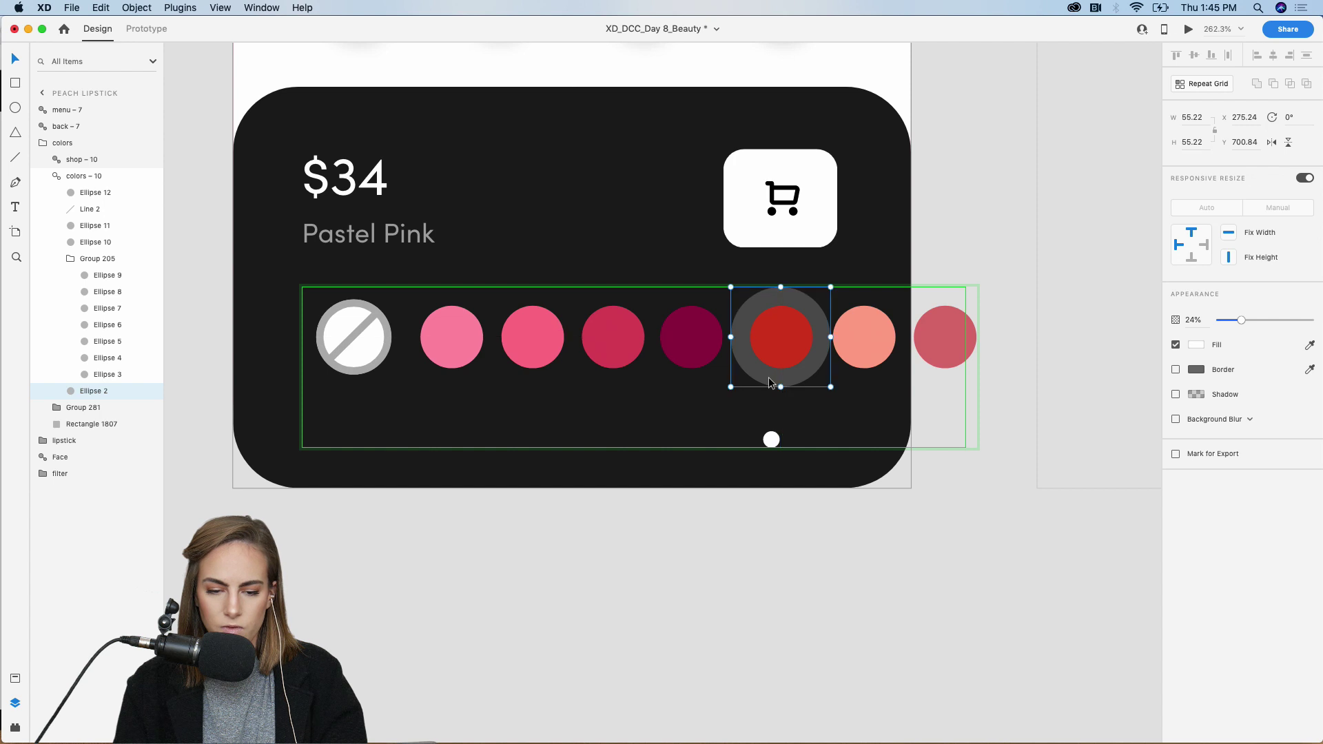
{"action": "key", "text": "Right"}
{"action": "left_click", "coordinate": [781, 367]}
Nudge the red swatch and the two swatches after it 4 px to the right.
{"action": "double_click", "coordinate": [795, 354]}
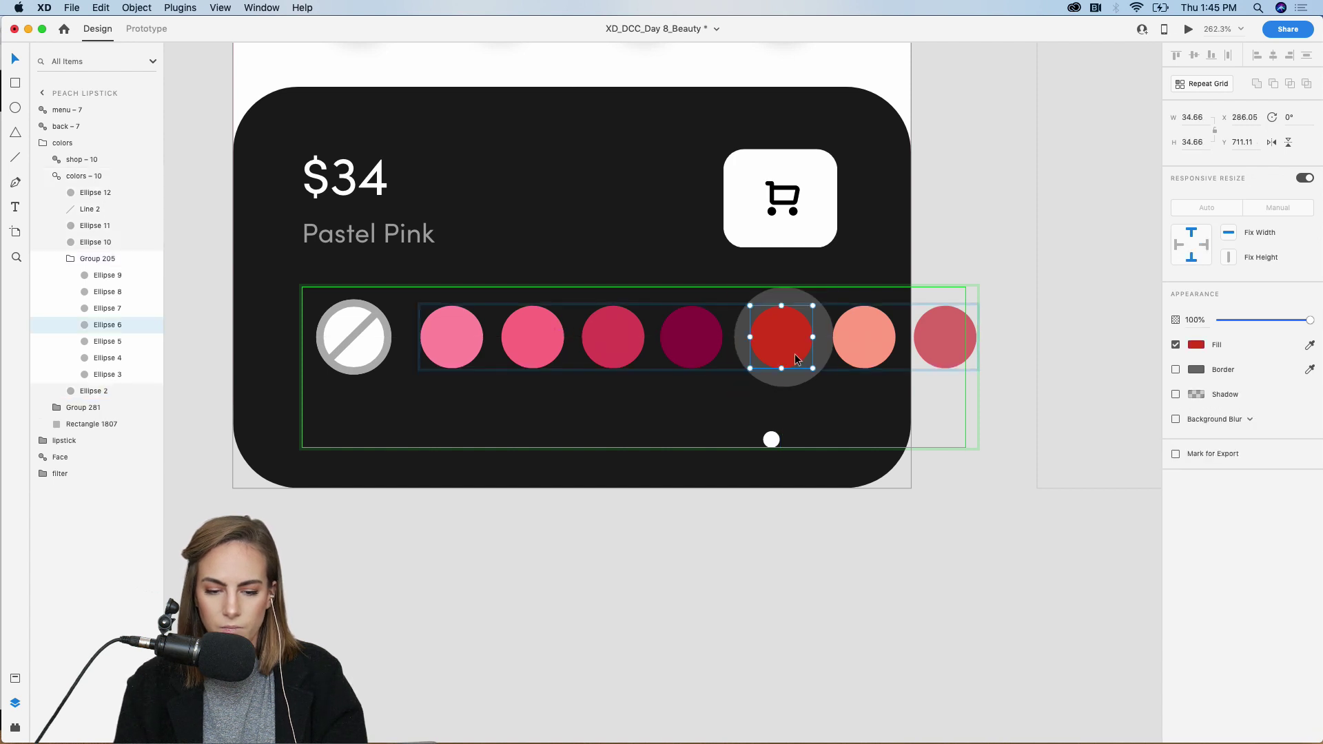
{"action": "left_click", "coordinate": [864, 348], "text": "shift"}
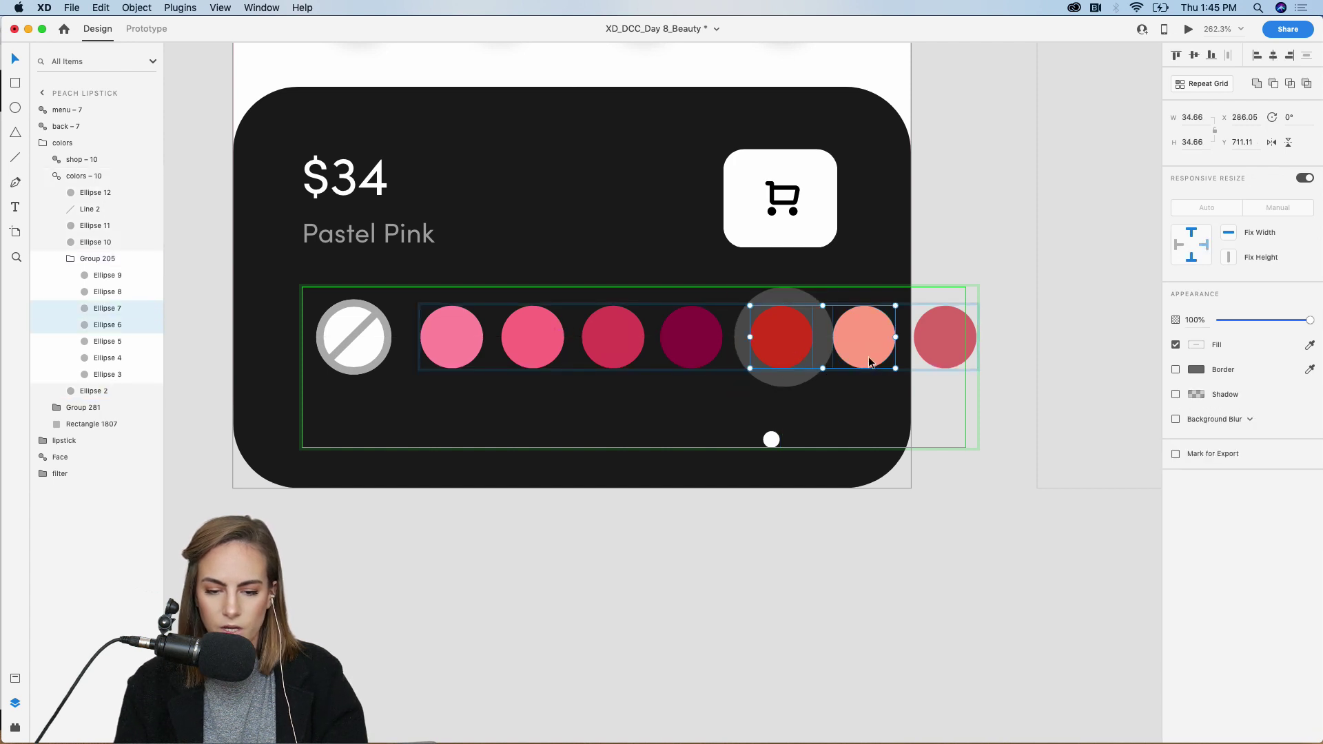
{"action": "left_click", "coordinate": [934, 352], "text": "shift"}
{"action": "key", "text": "Right"}
{"action": "key", "text": "Right"}
{"action": "key", "text": "Right"}
{"action": "key", "text": "Right"}
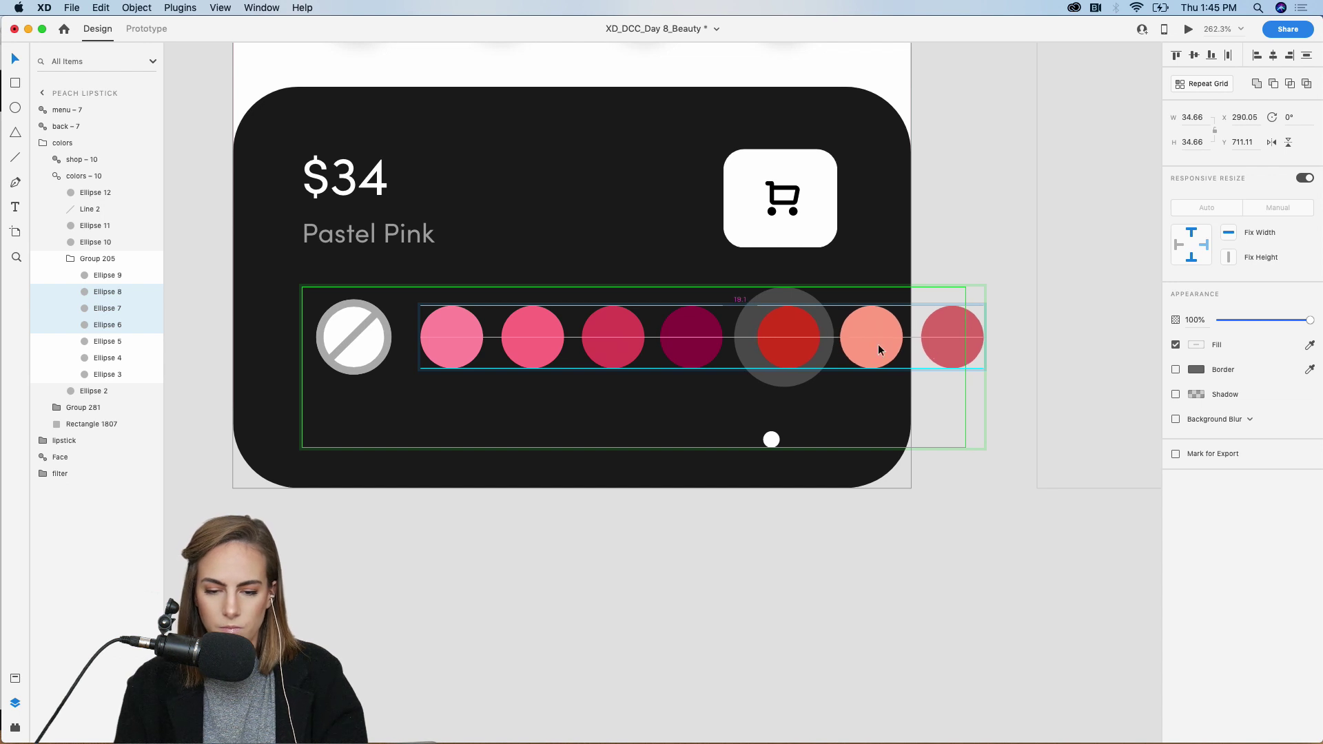
Nudge the last two color swatches another 3 px right, away from the highlight ring.
{"action": "left_click", "coordinate": [877, 349]}
{"action": "left_click", "coordinate": [930, 350], "text": "shift"}
{"action": "key", "text": "Right"}
{"action": "key", "text": "Right"}
{"action": "key", "text": "Right"}
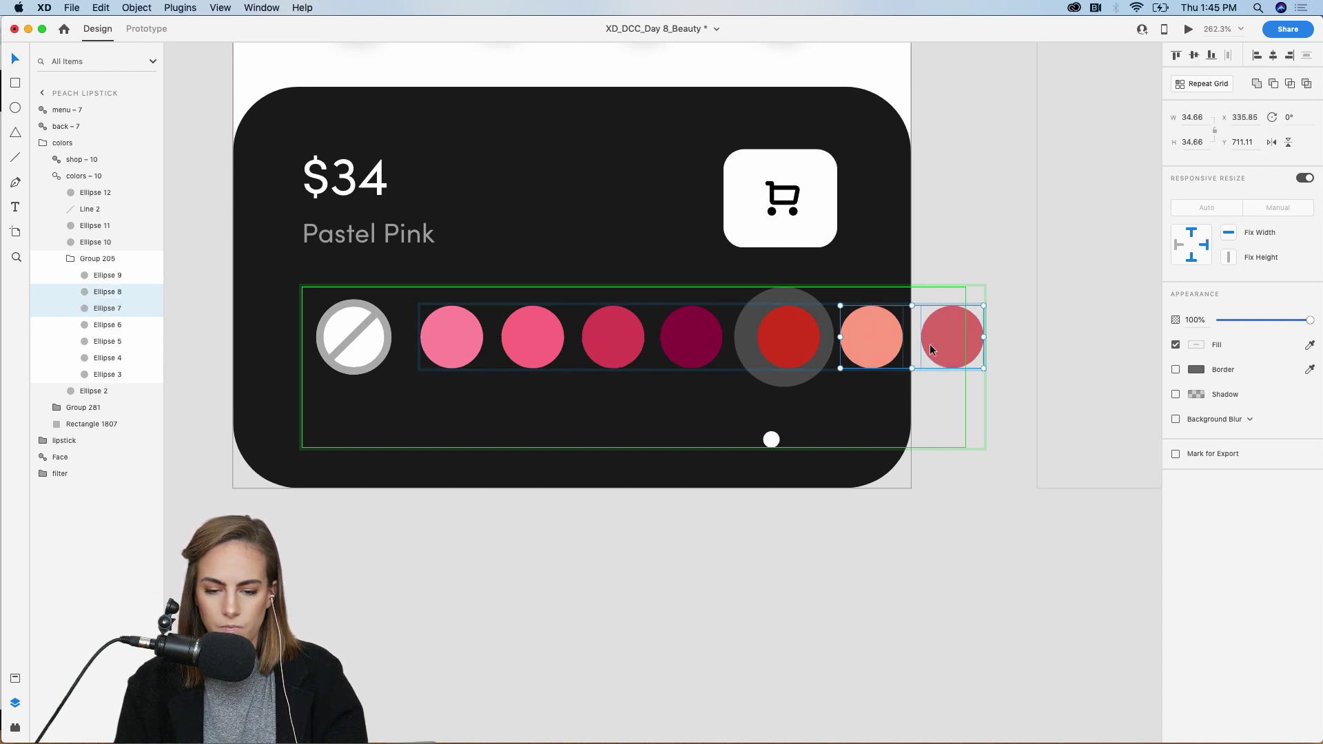
Move the white indicator dot right so it is centred beneath the highlight ring.
{"action": "left_click_drag", "start_coordinate": [771, 439], "coordinate": [783, 439]}
{"action": "left_click", "coordinate": [776, 376]}
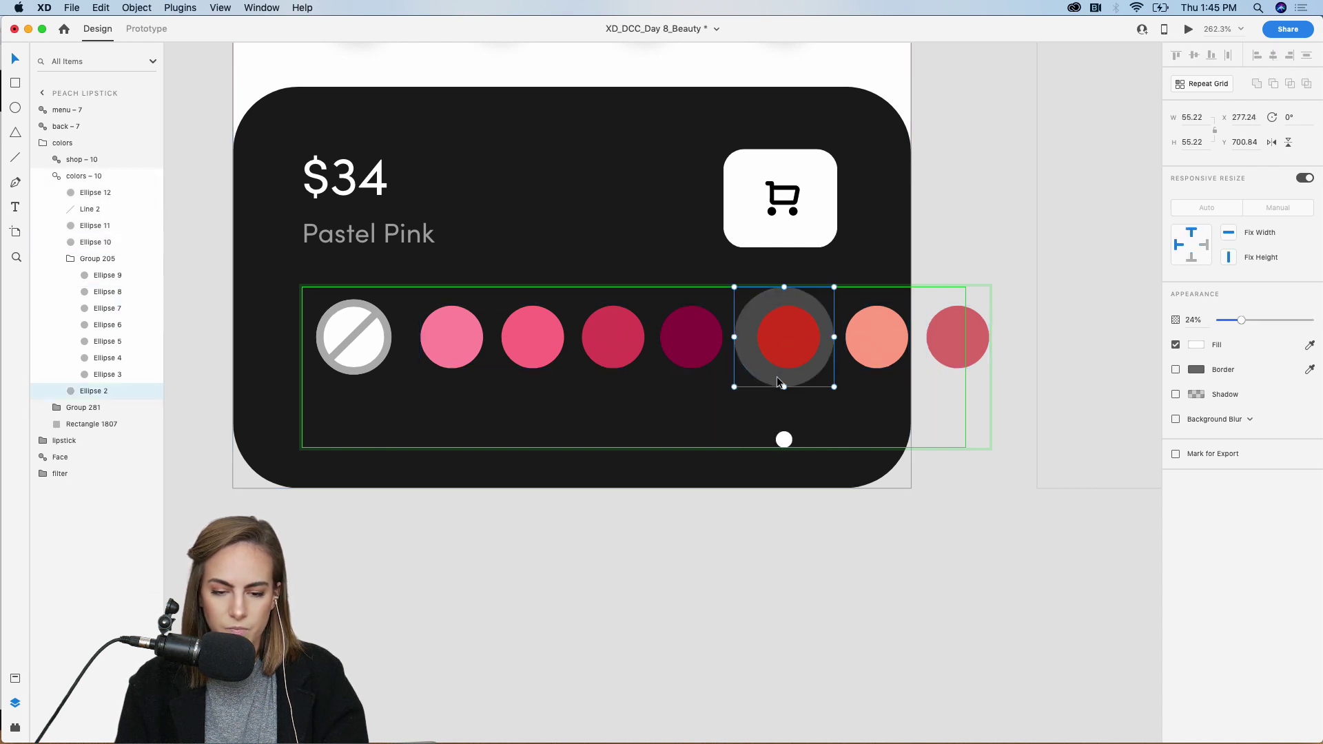
{"action": "left_click", "coordinate": [728, 547]}
Move the whole color swatch component left to X 8.24 within the Peach lipstick artboard.
{"action": "key", "text": "super+minus"}
{"action": "left_click_drag", "start_coordinate": [564, 348], "coordinate": [522, 362]}
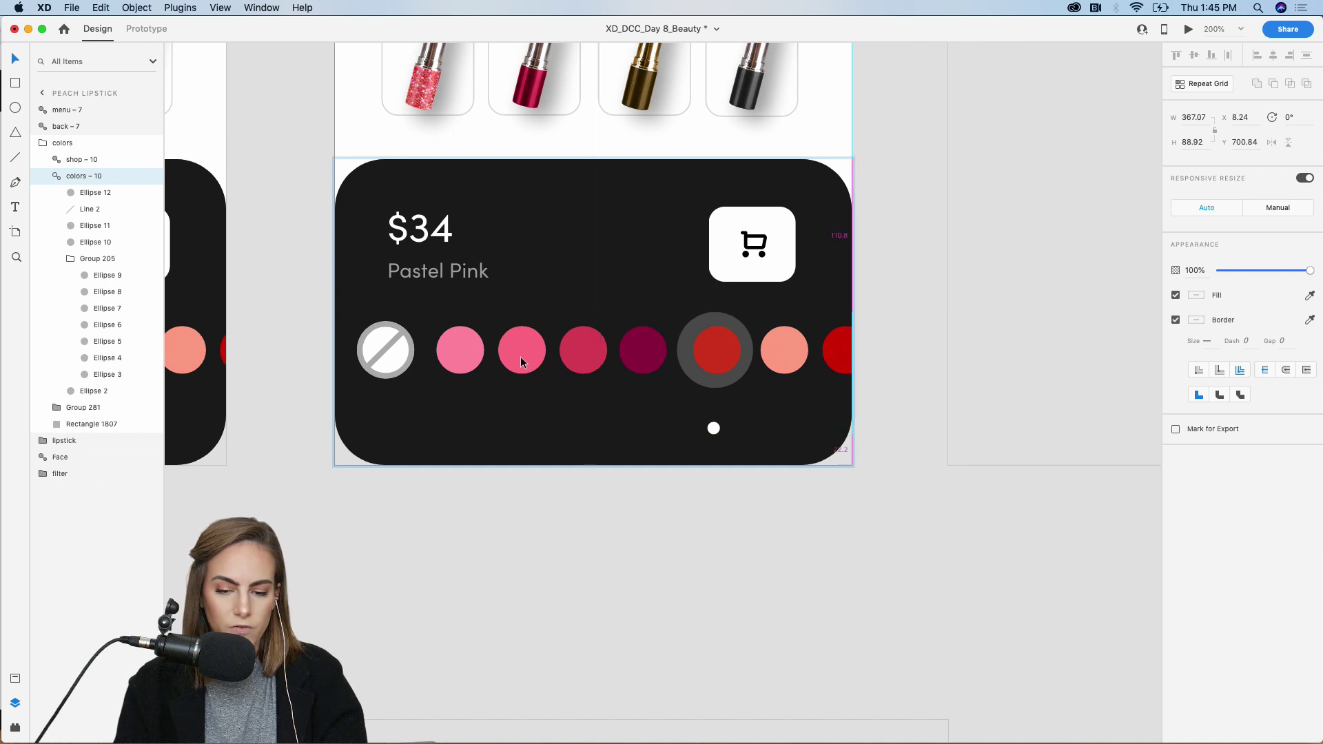
{"action": "left_click", "coordinate": [484, 506]}
{"action": "key", "text": "super+minus"}
{"action": "scroll", "coordinate": [484, 510], "scroll_direction": "up", "scroll_amount": 3}
{"action": "scroll", "coordinate": [483, 510], "scroll_direction": "up", "scroll_amount": 5}
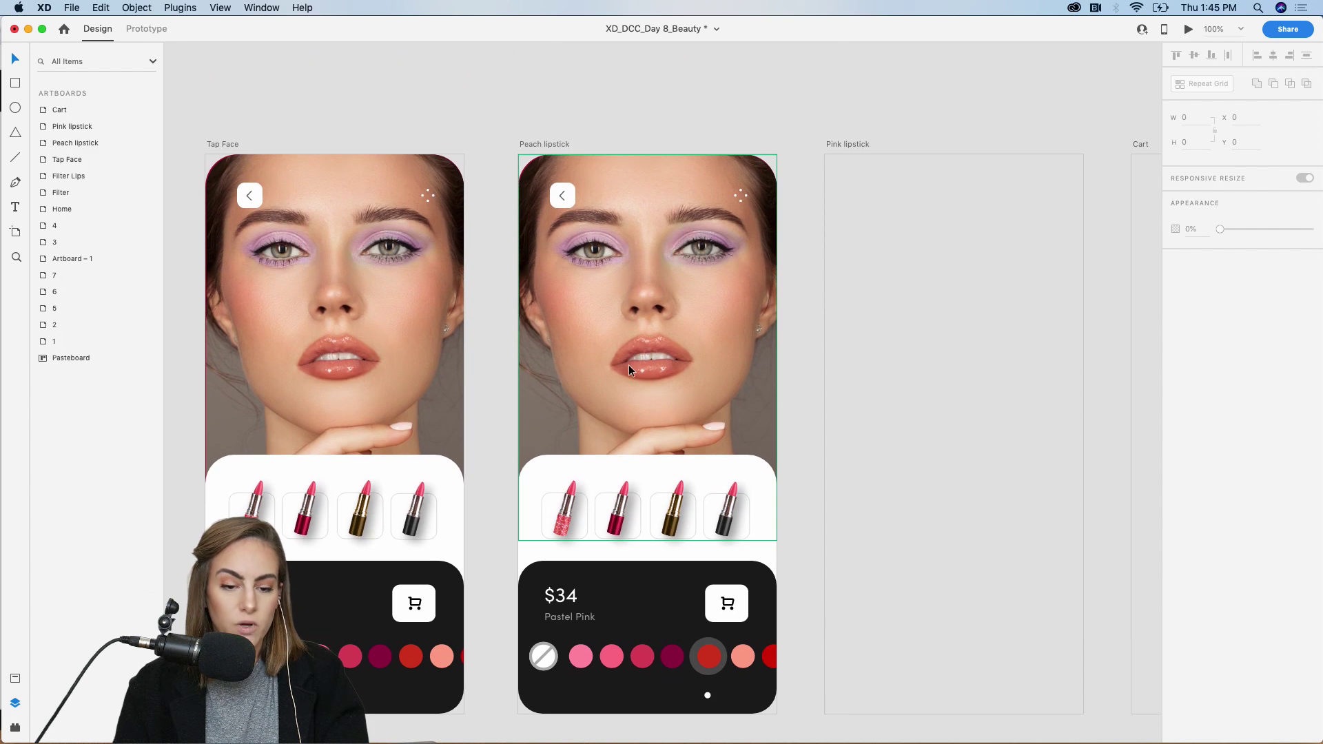
Copy the red-lipped face from Artboard – 1 and paste it over the existing face in Peach lipstick at X 0.92, Y 0.
{"action": "scroll", "coordinate": [628, 370], "scroll_direction": "down", "scroll_amount": 10}
{"action": "left_click", "coordinate": [585, 502]}
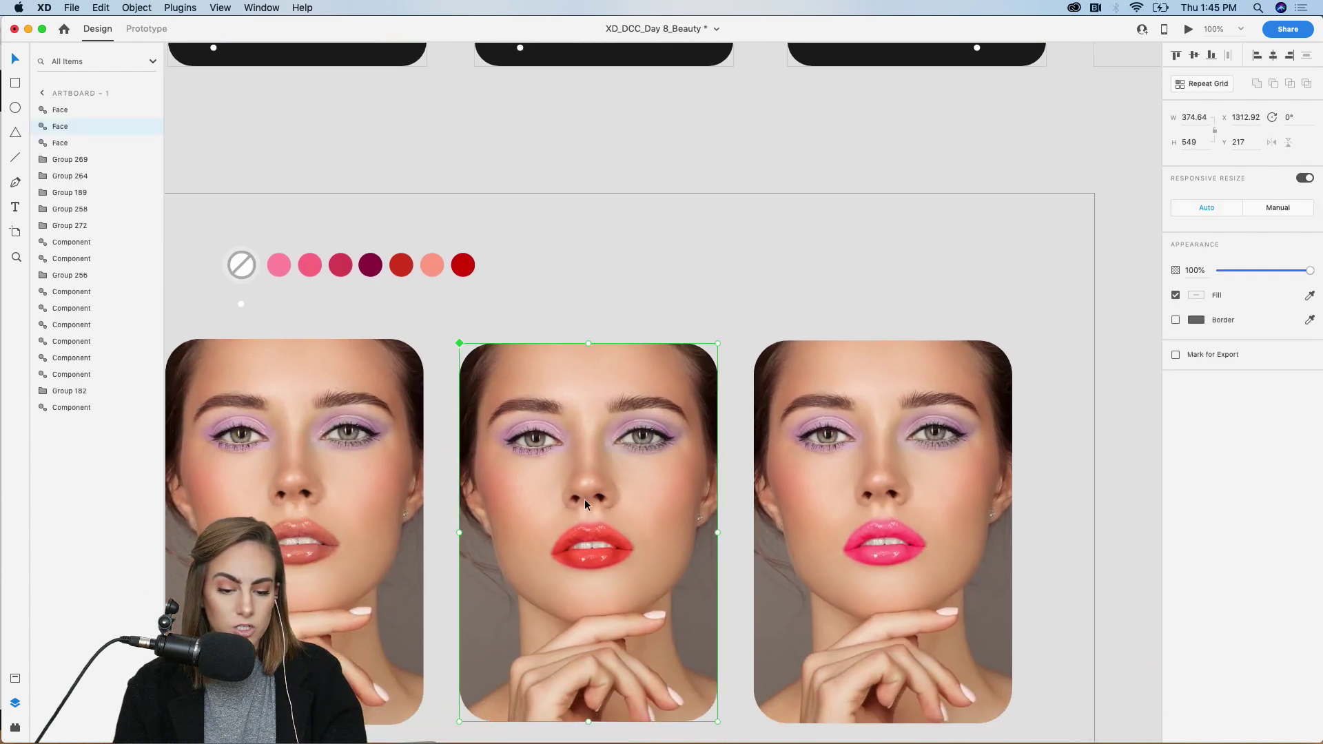
{"action": "scroll", "coordinate": [584, 498], "scroll_direction": "up", "scroll_amount": 10}
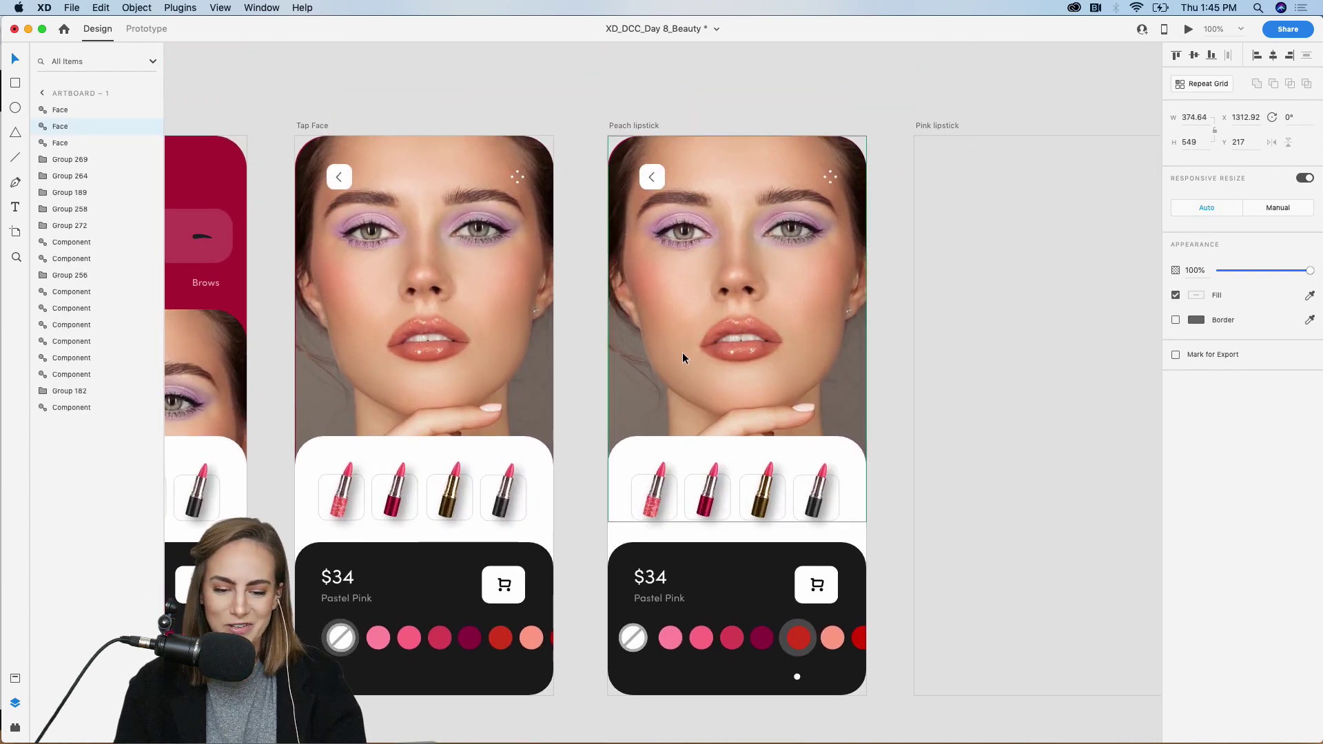
{"action": "left_click", "coordinate": [686, 354]}
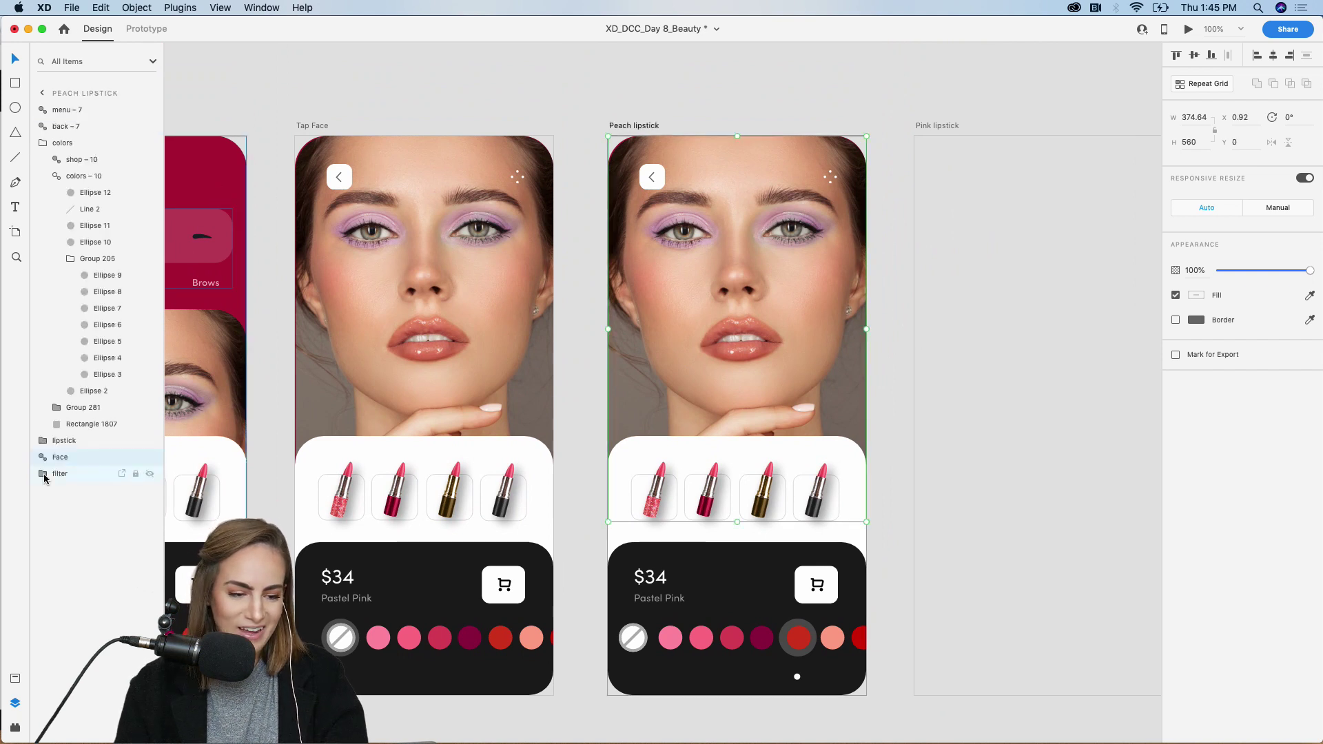
{"action": "left_click", "coordinate": [43, 142]}
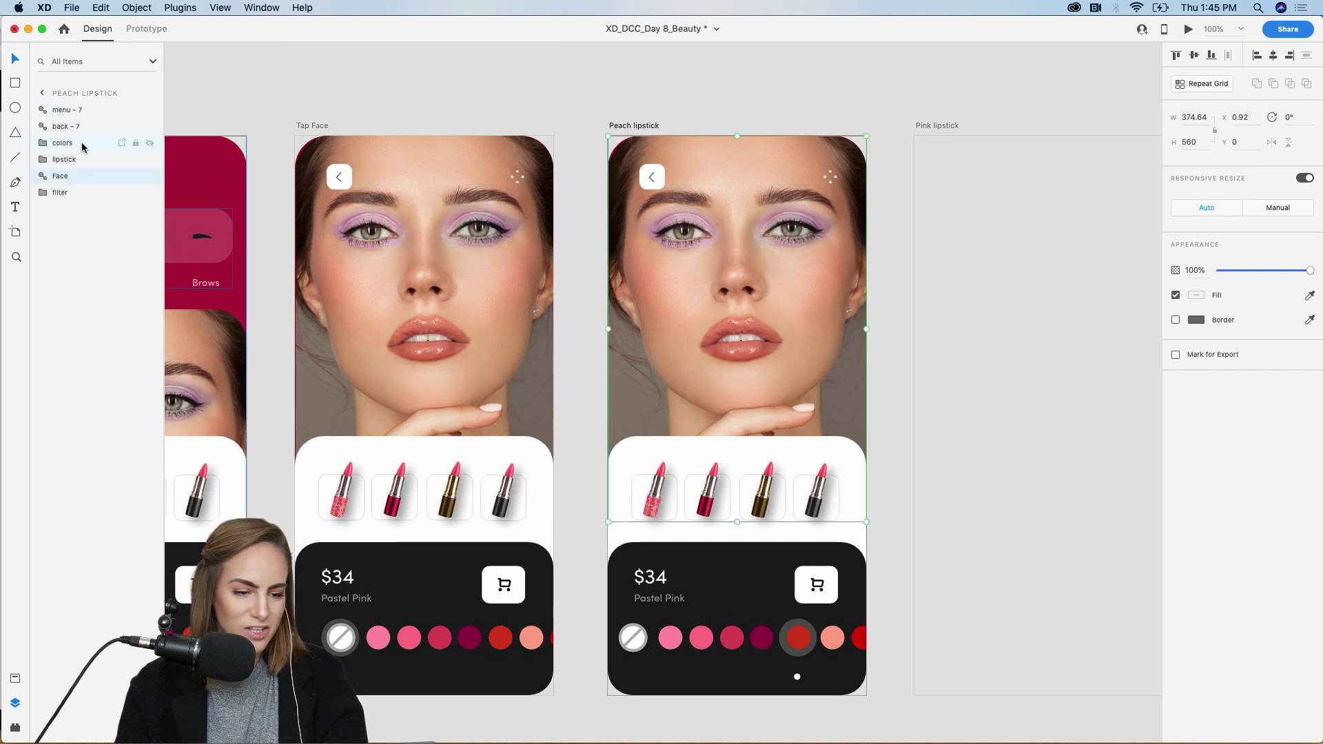
{"action": "key", "text": "super+v"}
{"action": "left_click_drag", "start_coordinate": [746, 285], "coordinate": [717, 279]}
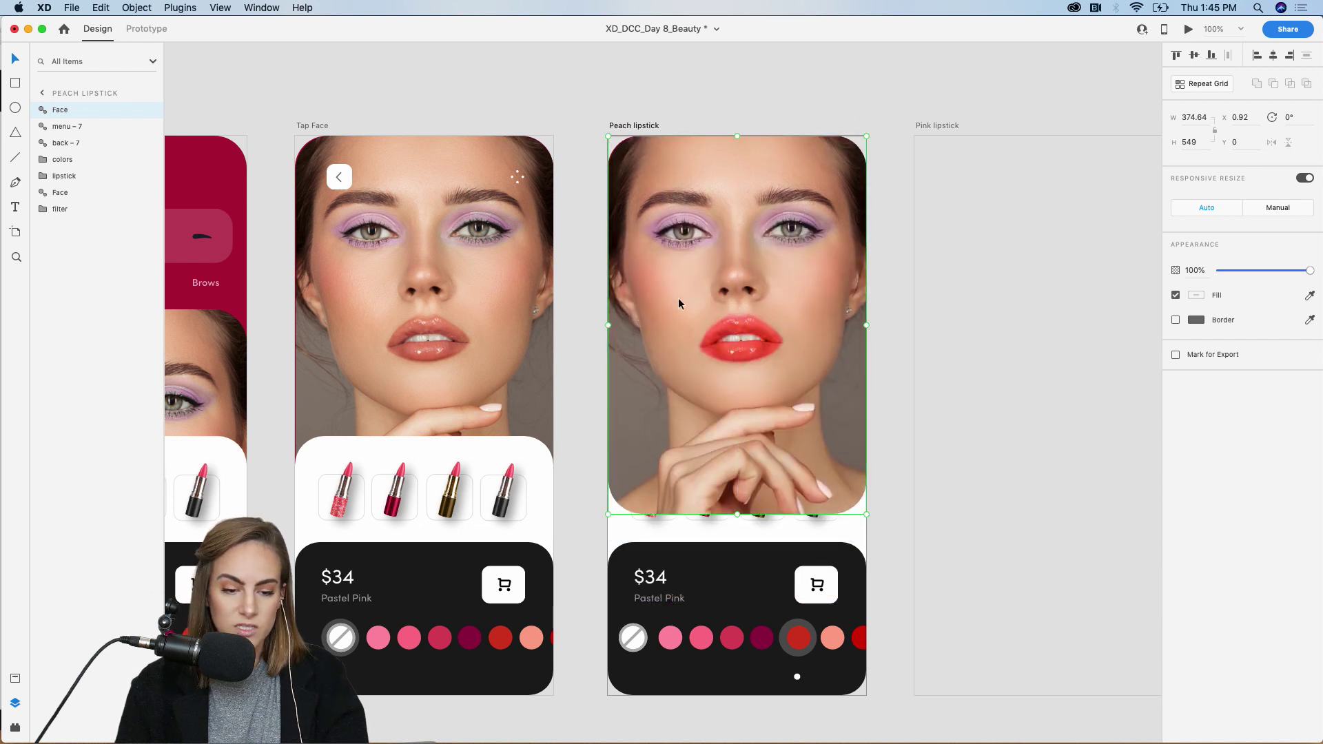
Move the red-lipped face below the lipstick group in the Peach lipstick layer order and delete the original face.
{"action": "left_click", "coordinate": [494, 296]}
{"action": "left_click", "coordinate": [741, 296]}
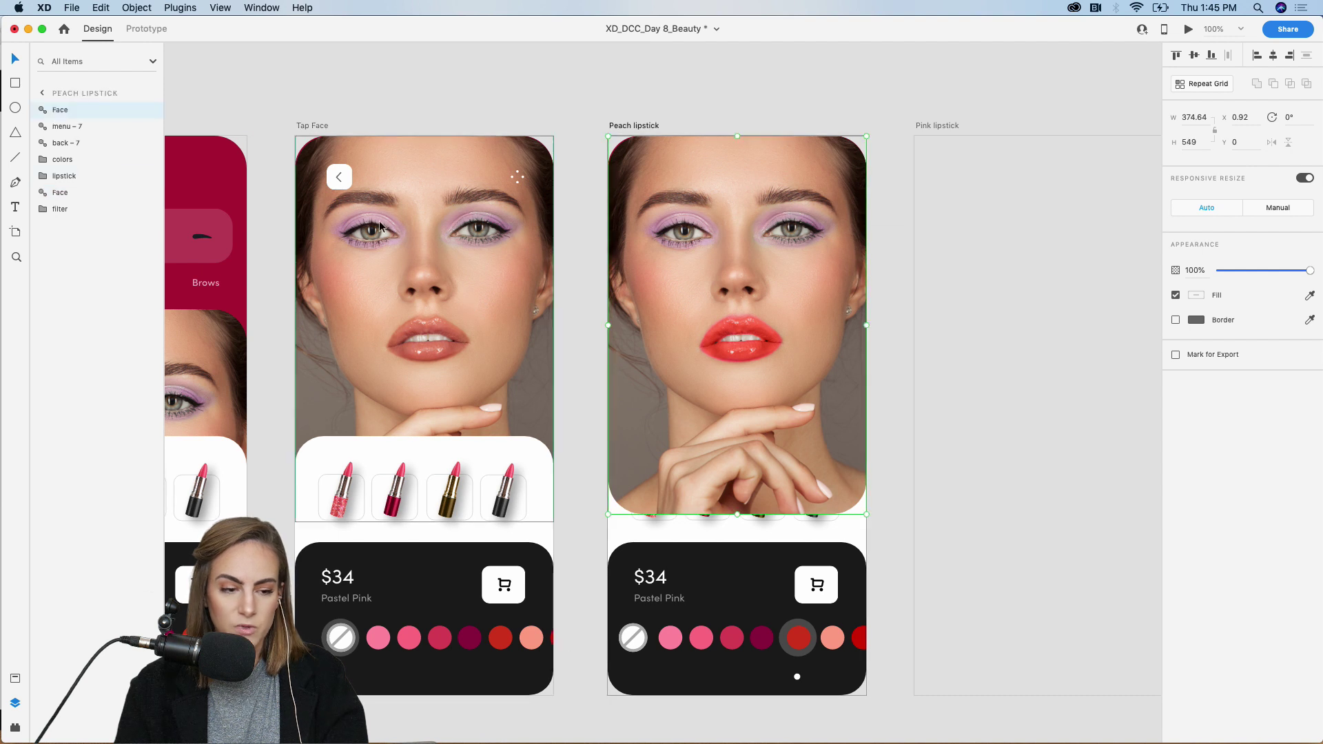
{"action": "left_click_drag", "start_coordinate": [55, 113], "coordinate": [67, 201]}
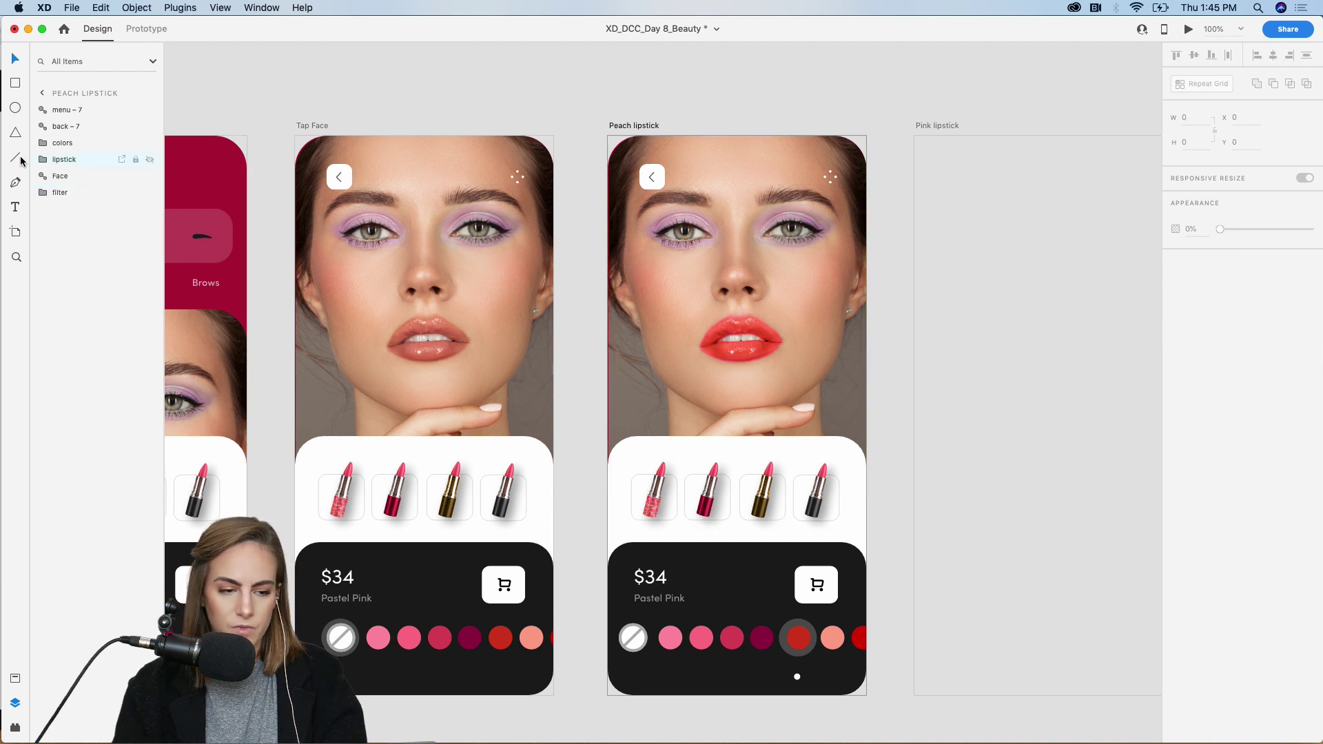
{"action": "left_click", "coordinate": [60, 176]}
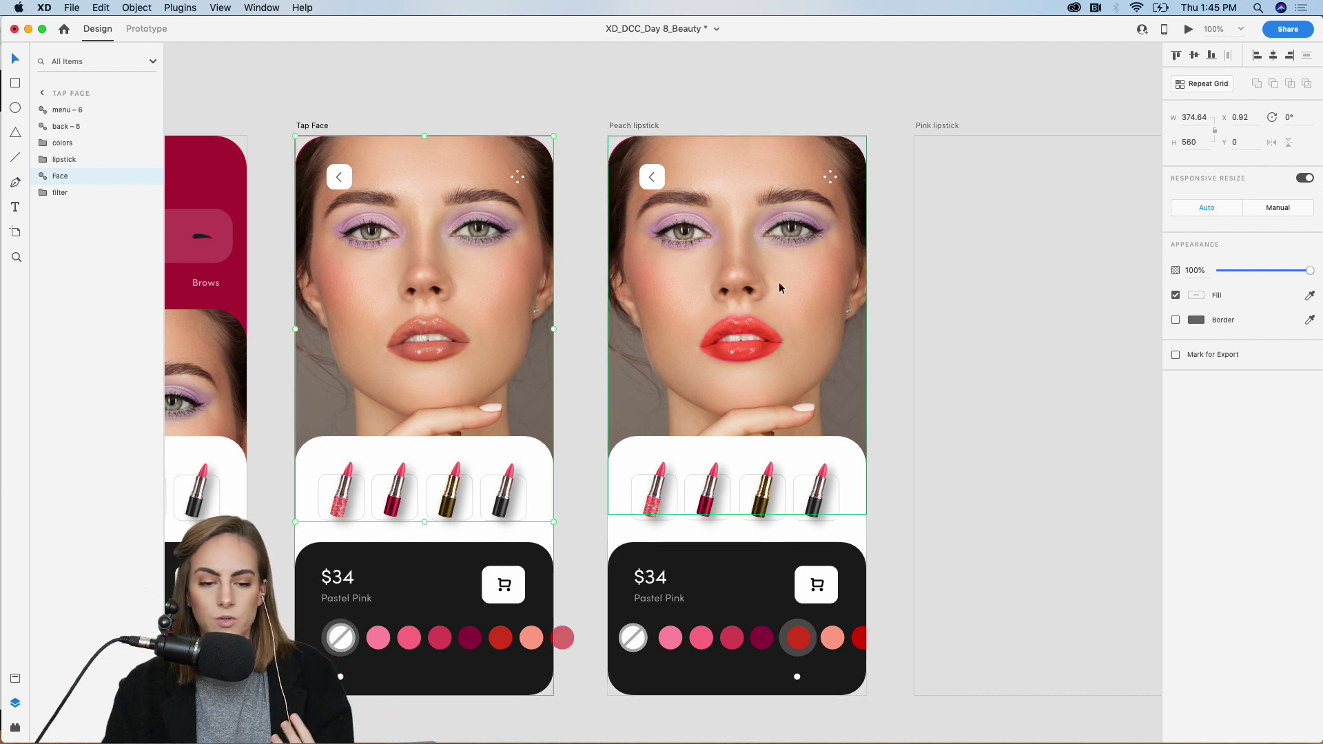
Preview the Auto-Animate transition from Tap Face to Peach lipstick by choosing the red swatch, and close the preview.
{"action": "left_click", "coordinate": [137, 28]}
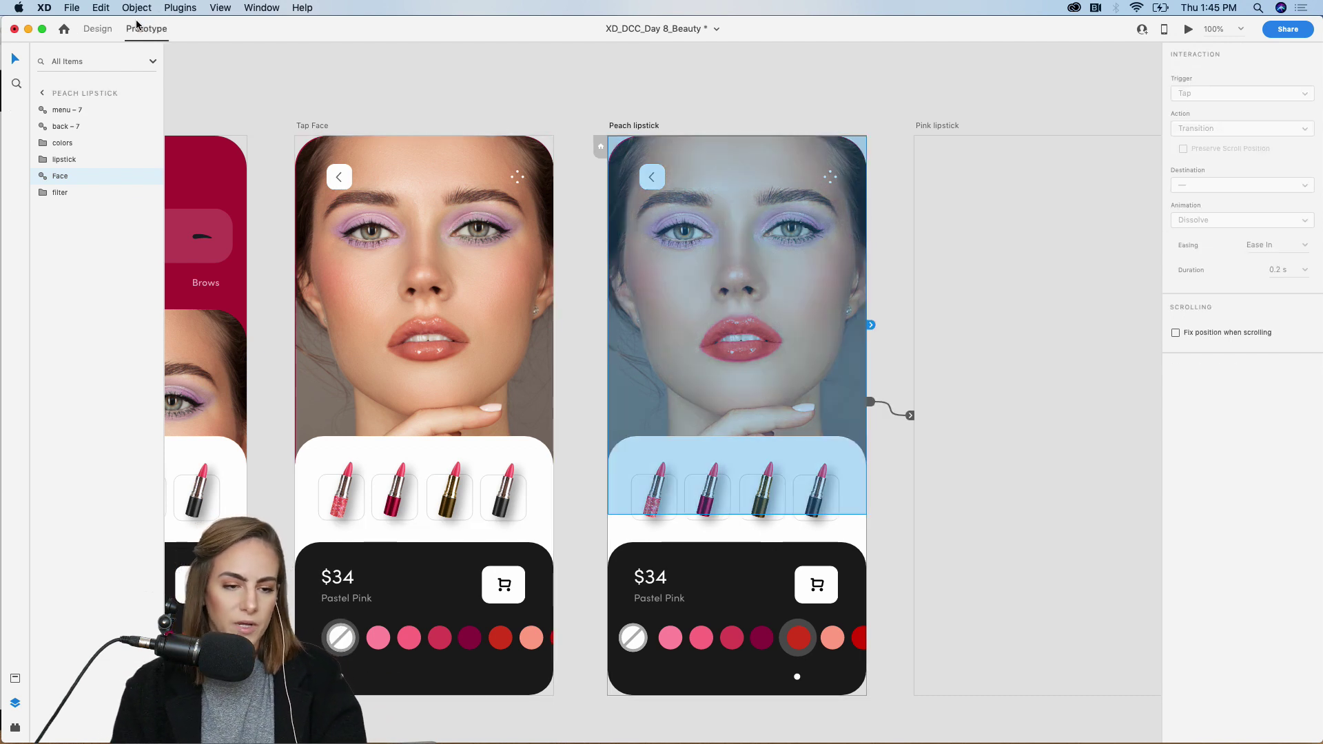
{"action": "left_click", "coordinate": [303, 128]}
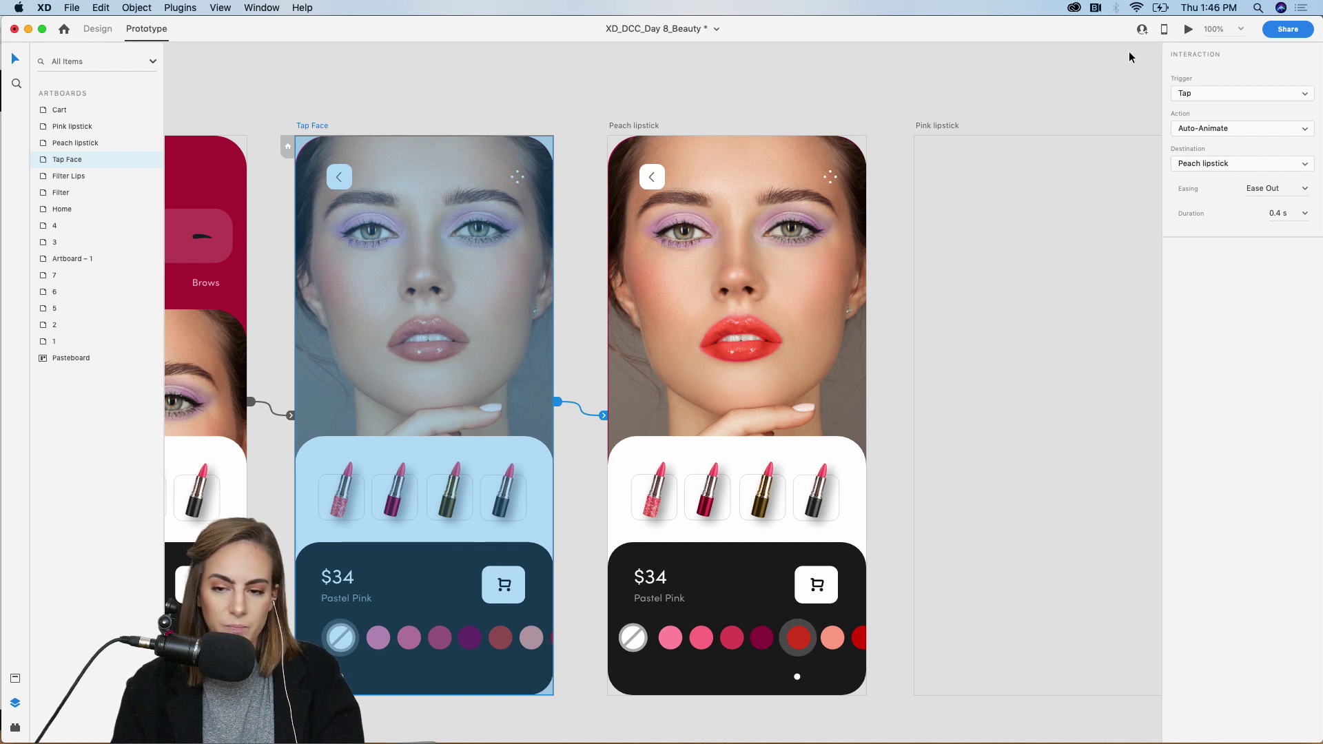
{"action": "left_click", "coordinate": [1188, 30]}
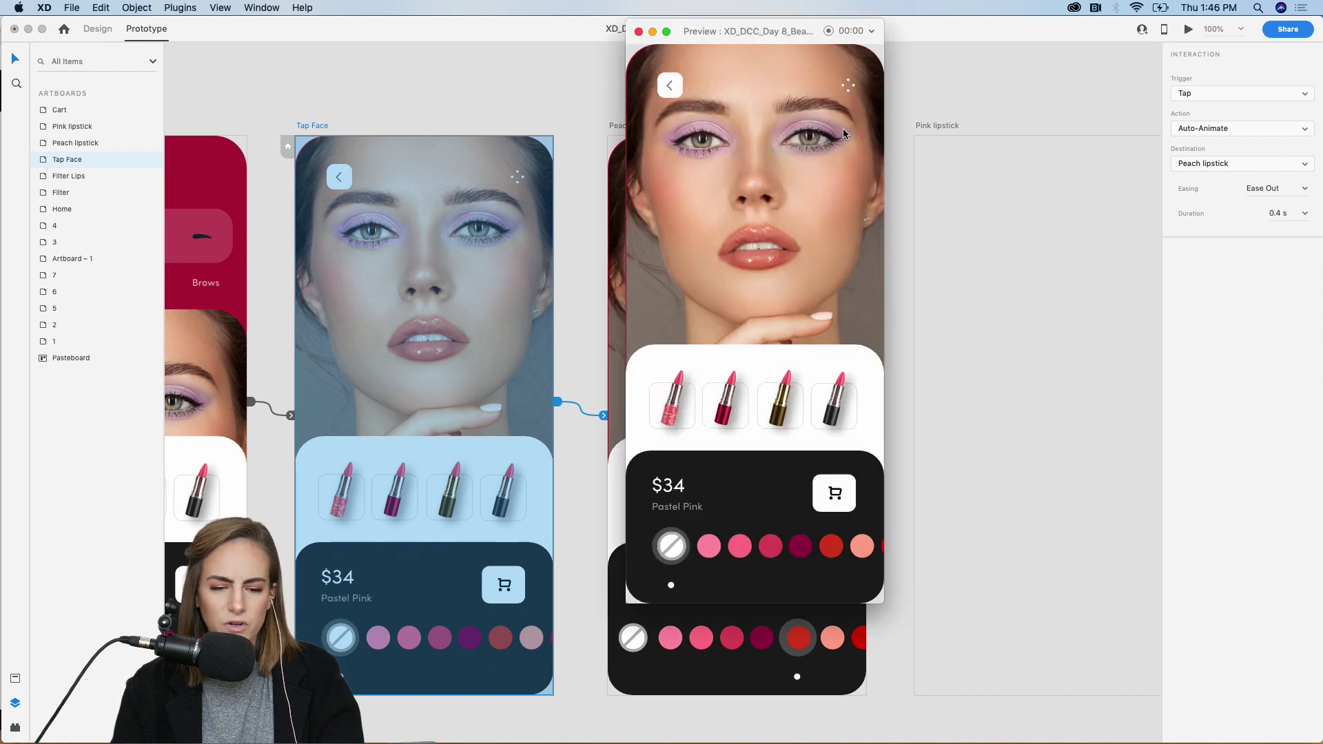
{"action": "left_click", "coordinate": [831, 547]}
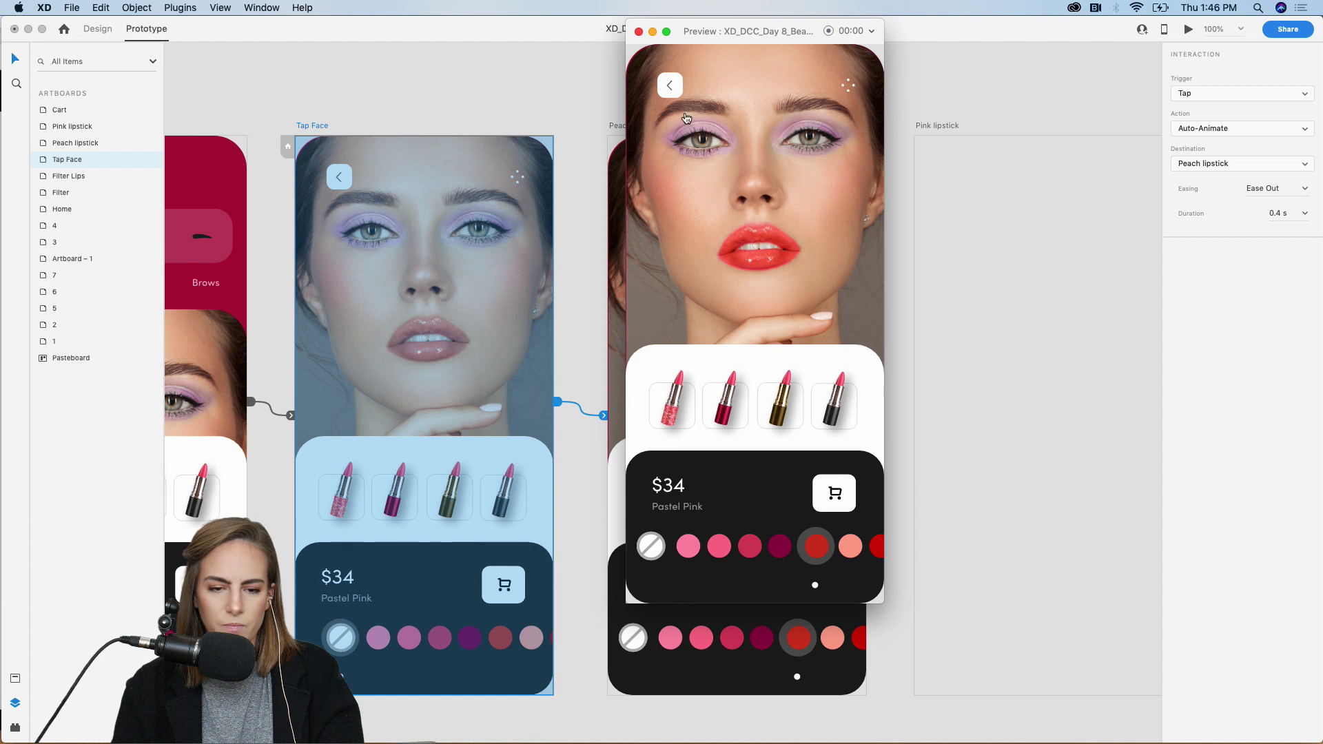
{"action": "left_click", "coordinate": [638, 33]}
{"action": "left_click", "coordinate": [407, 108]}
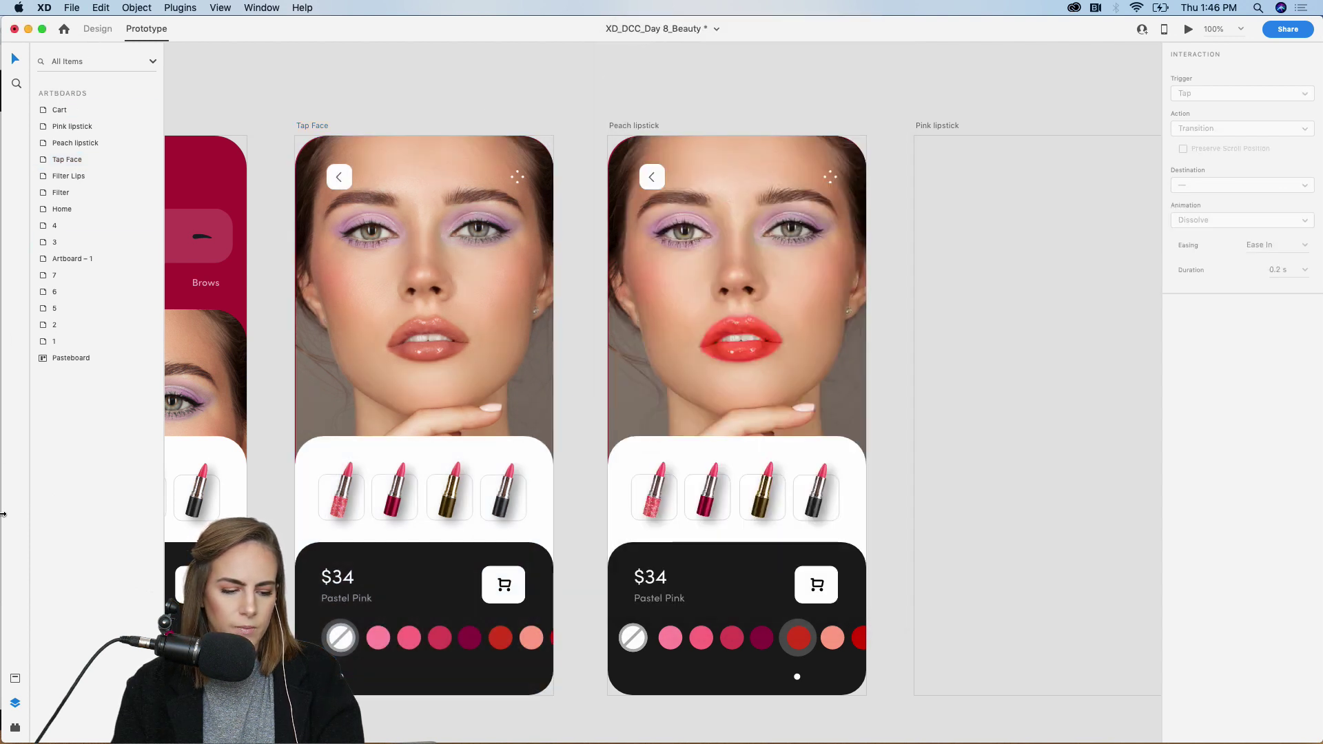
Replace the back and menu icons in Peach lipstick with copies of the ones from Tap Face.
{"action": "left_click", "coordinate": [460, 246]}
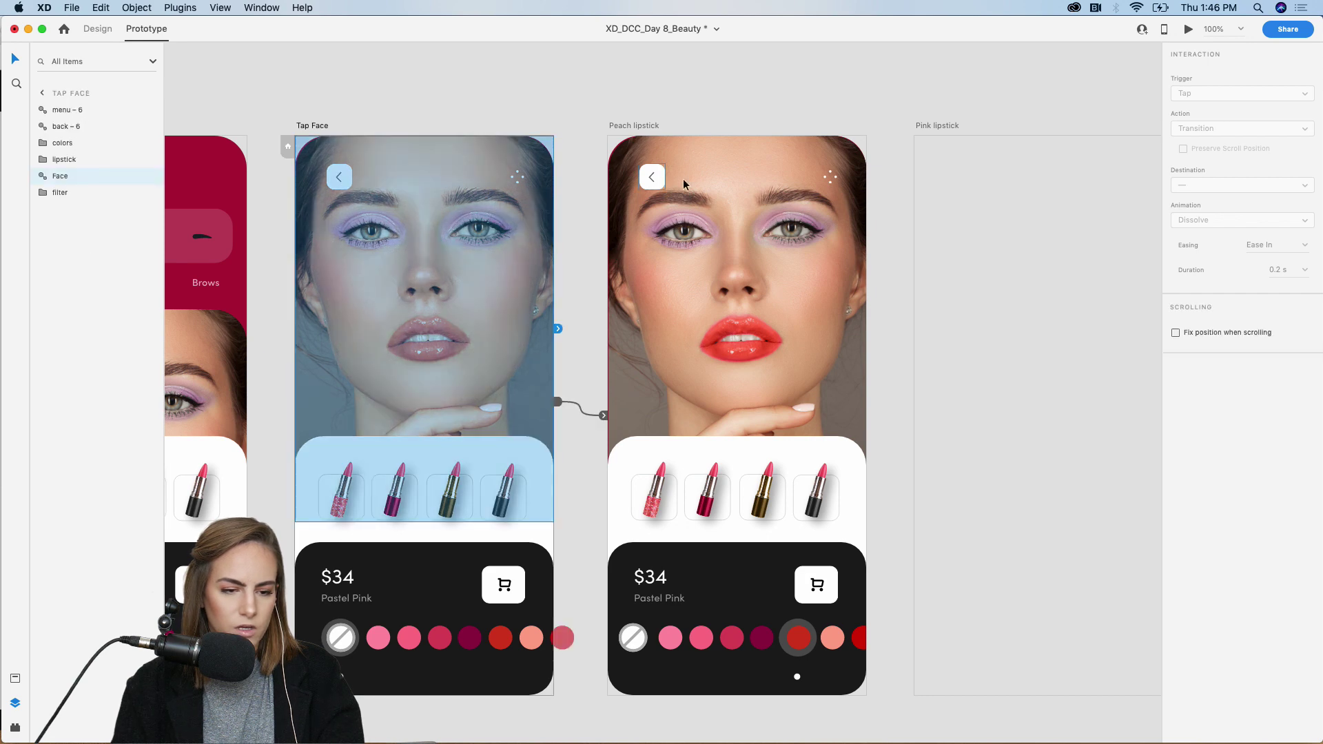
{"action": "left_click", "coordinate": [768, 222]}
{"action": "left_click", "coordinate": [379, 189]}
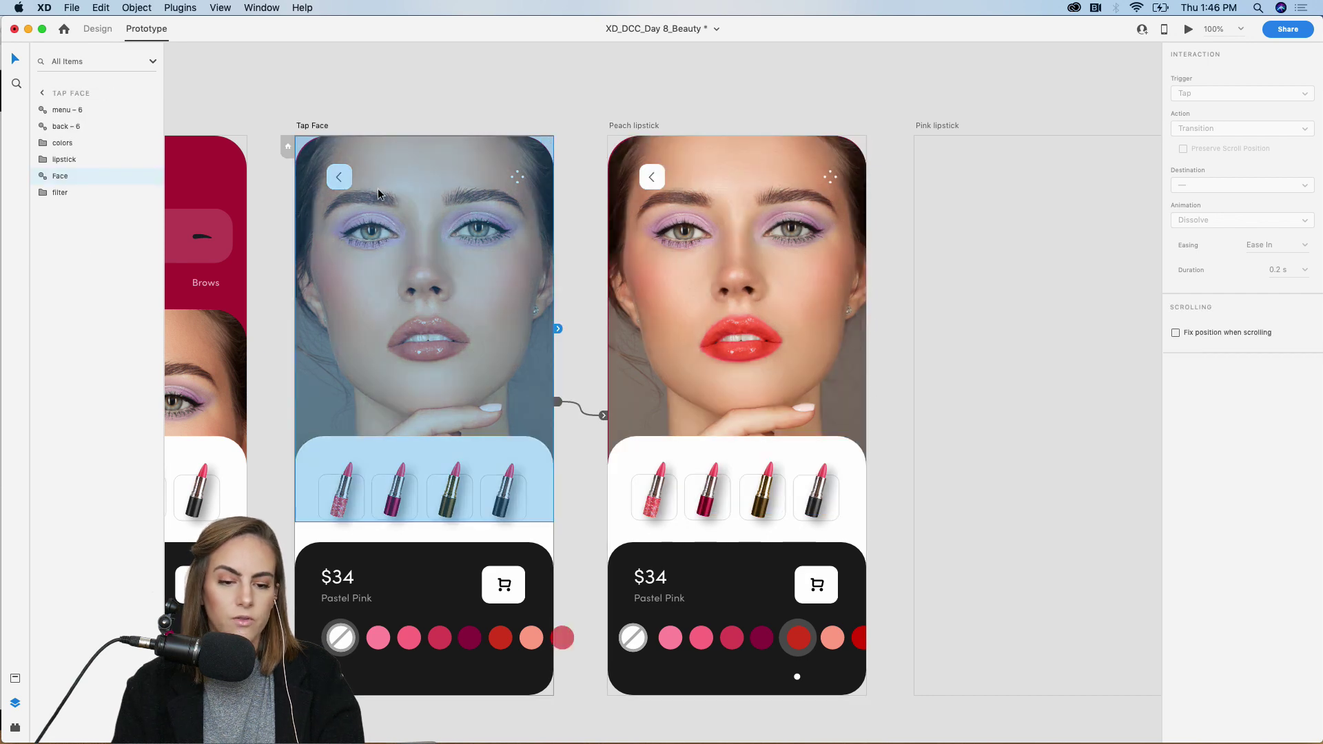
{"action": "left_click", "coordinate": [339, 183]}
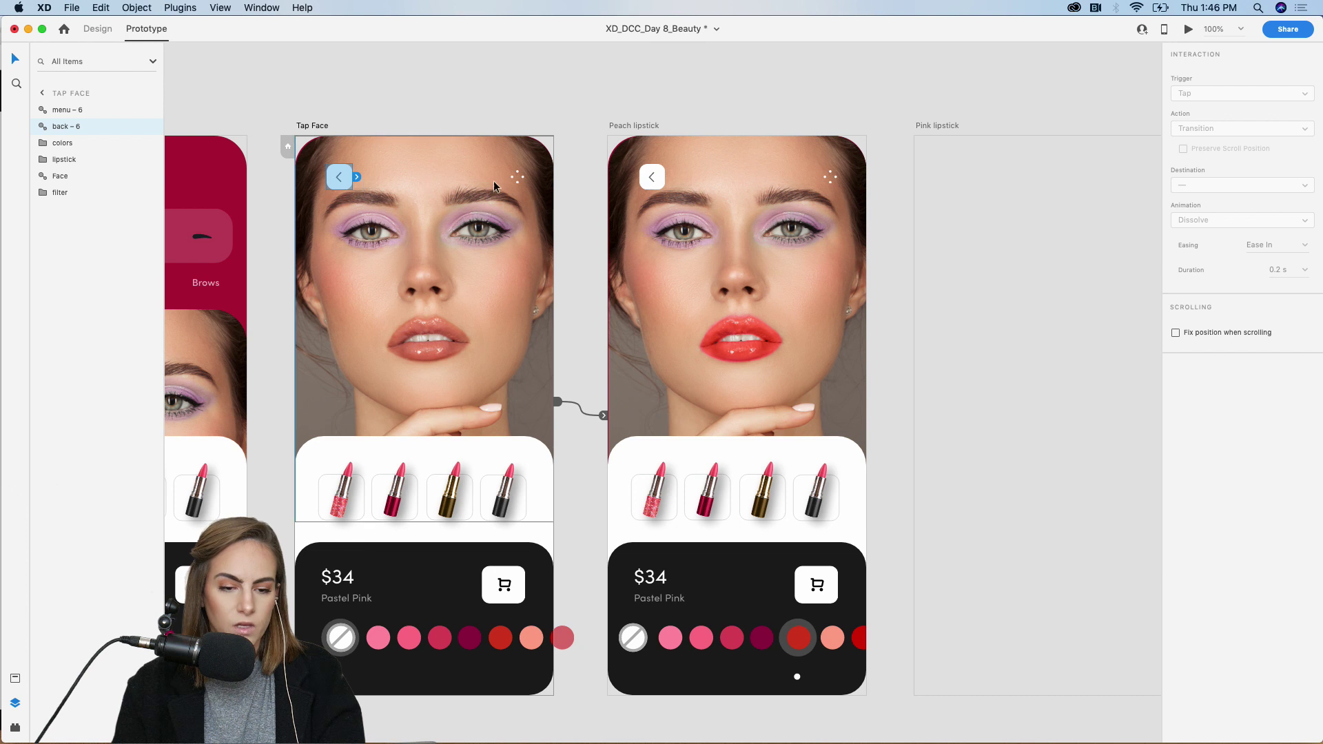
{"action": "left_click", "coordinate": [654, 178]}
{"action": "left_click", "coordinate": [827, 180], "text": "shift"}
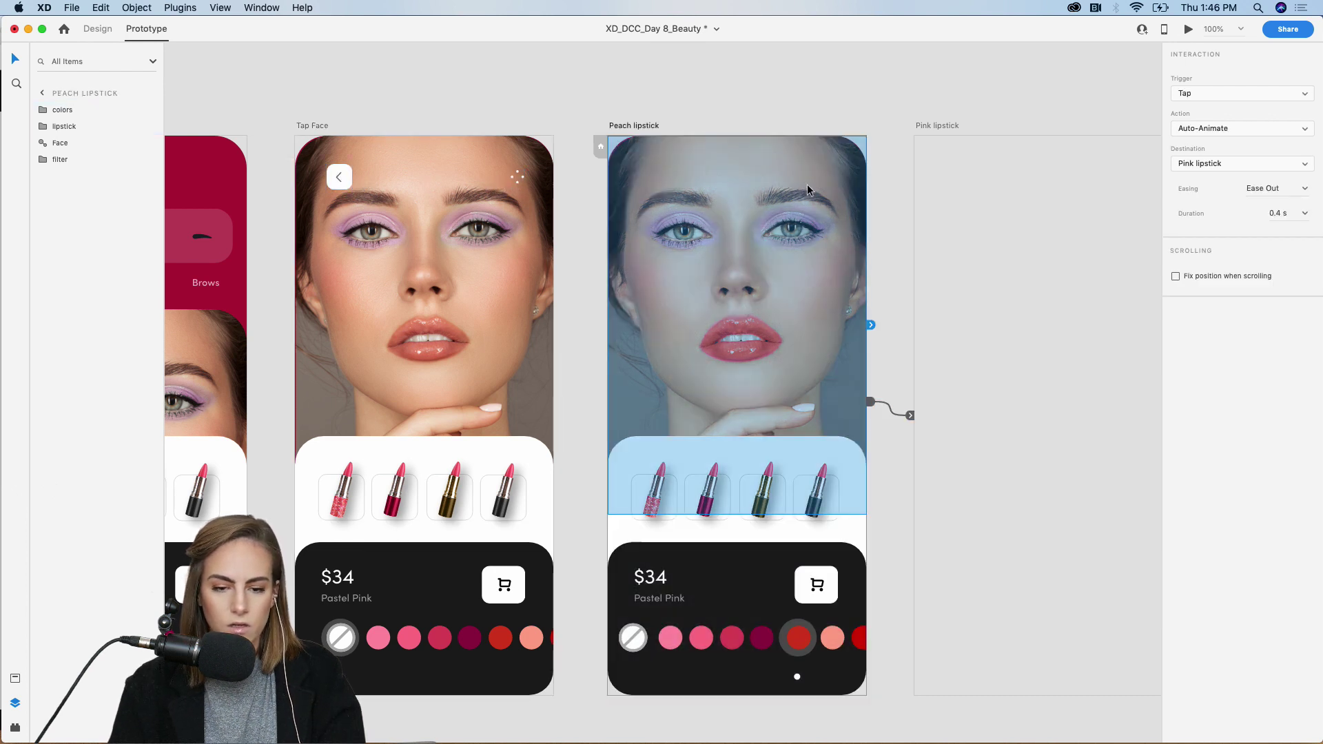
{"action": "key", "text": "Escape"}
{"action": "key", "text": "Escape"}
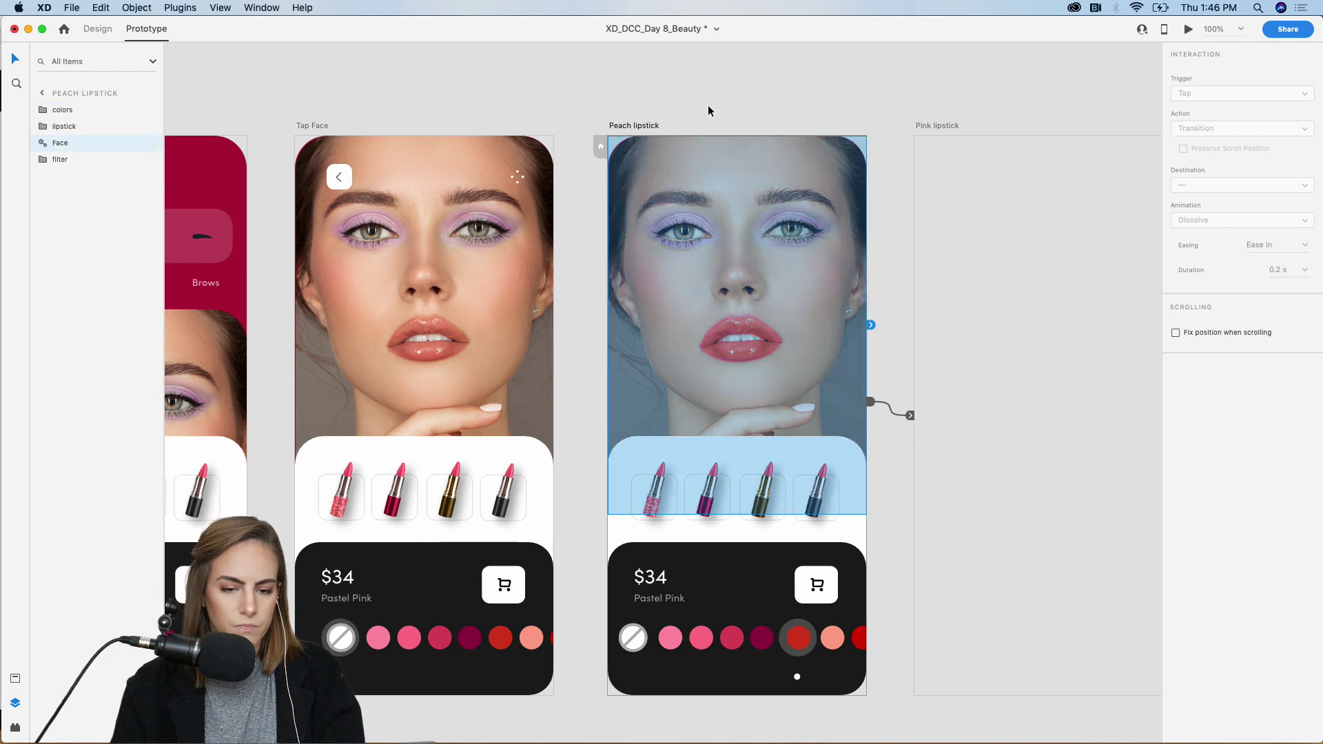
Delete the filter group from both the Peach lipstick and Tap Face artboards.
{"action": "left_click", "coordinate": [462, 265]}
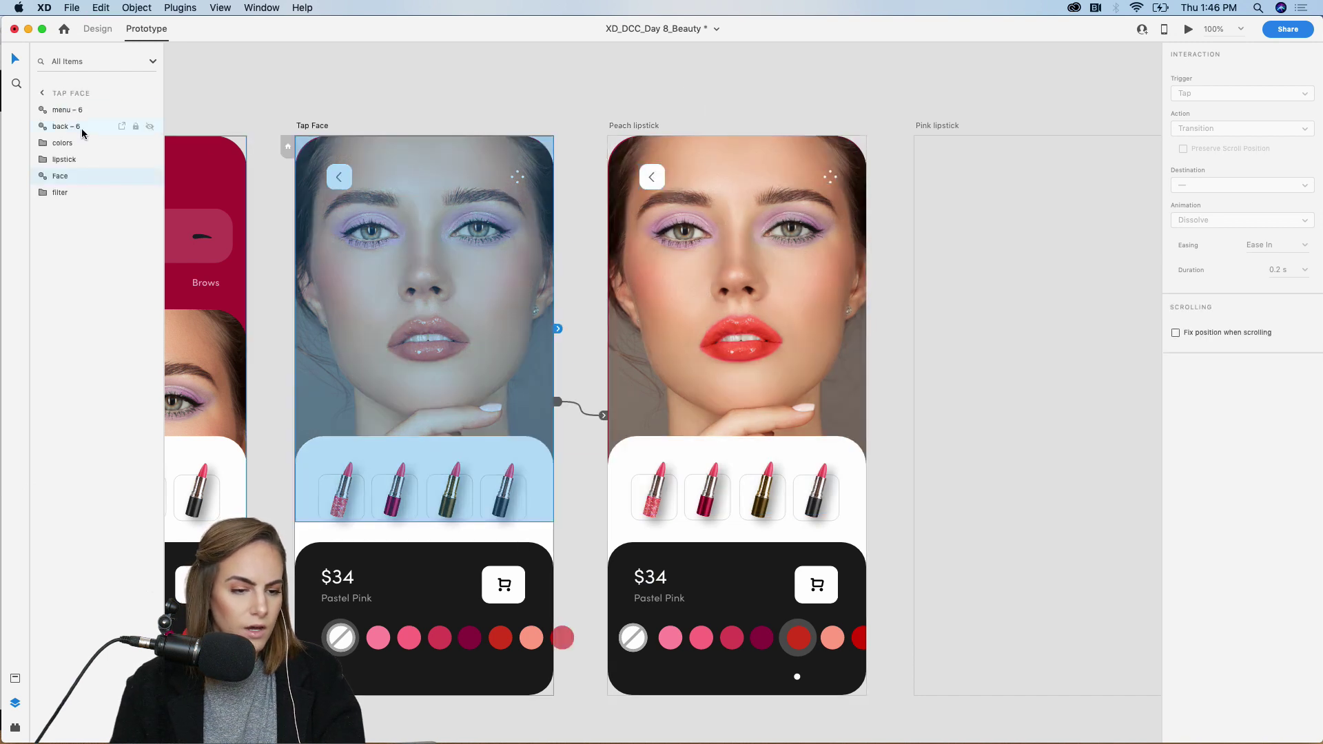
{"action": "left_click", "coordinate": [711, 280]}
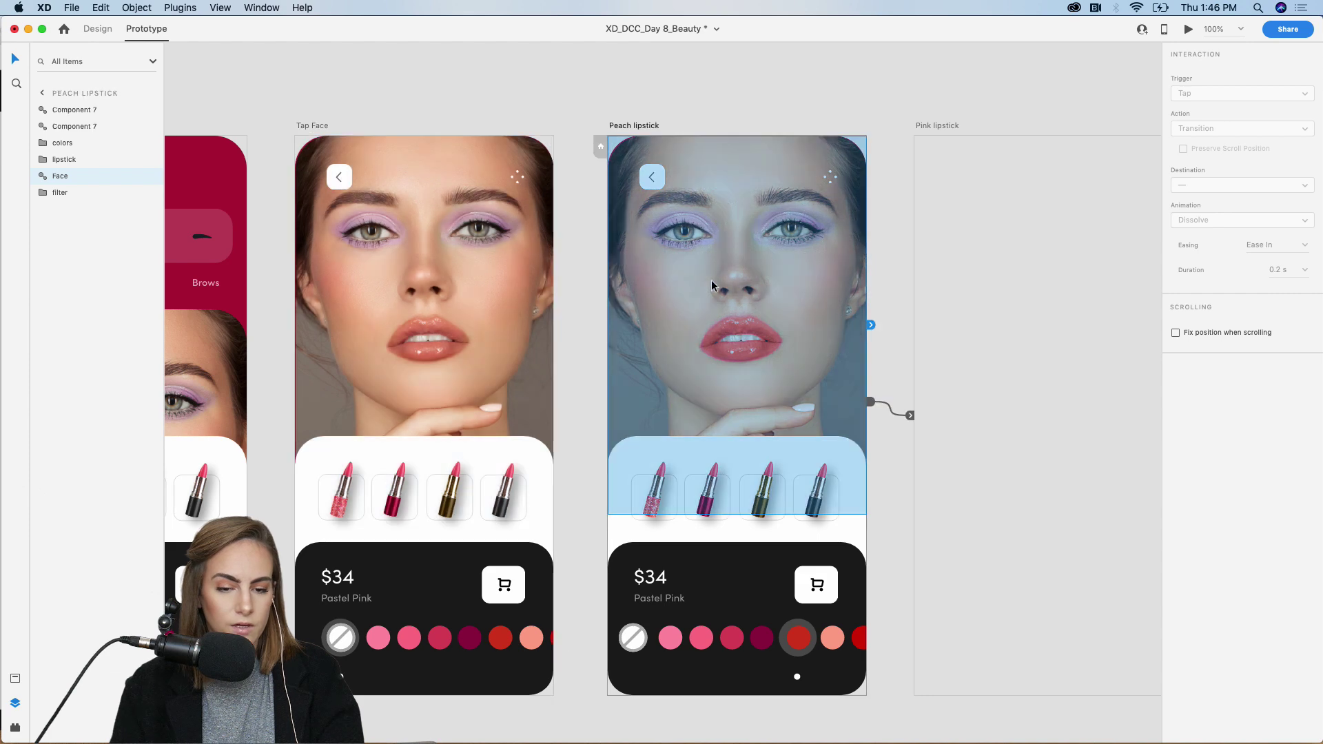
{"action": "left_click", "coordinate": [60, 192]}
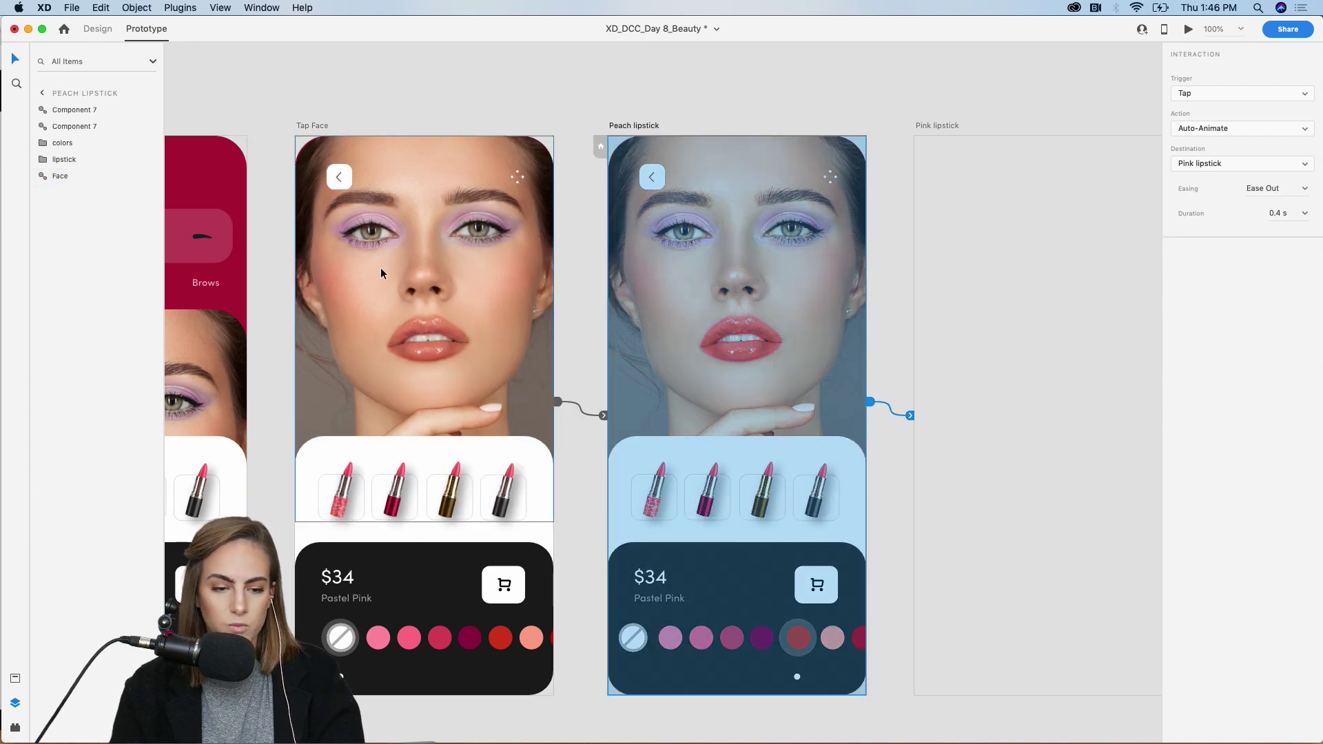
{"action": "left_click", "coordinate": [359, 269]}
{"action": "left_click", "coordinate": [60, 194]}
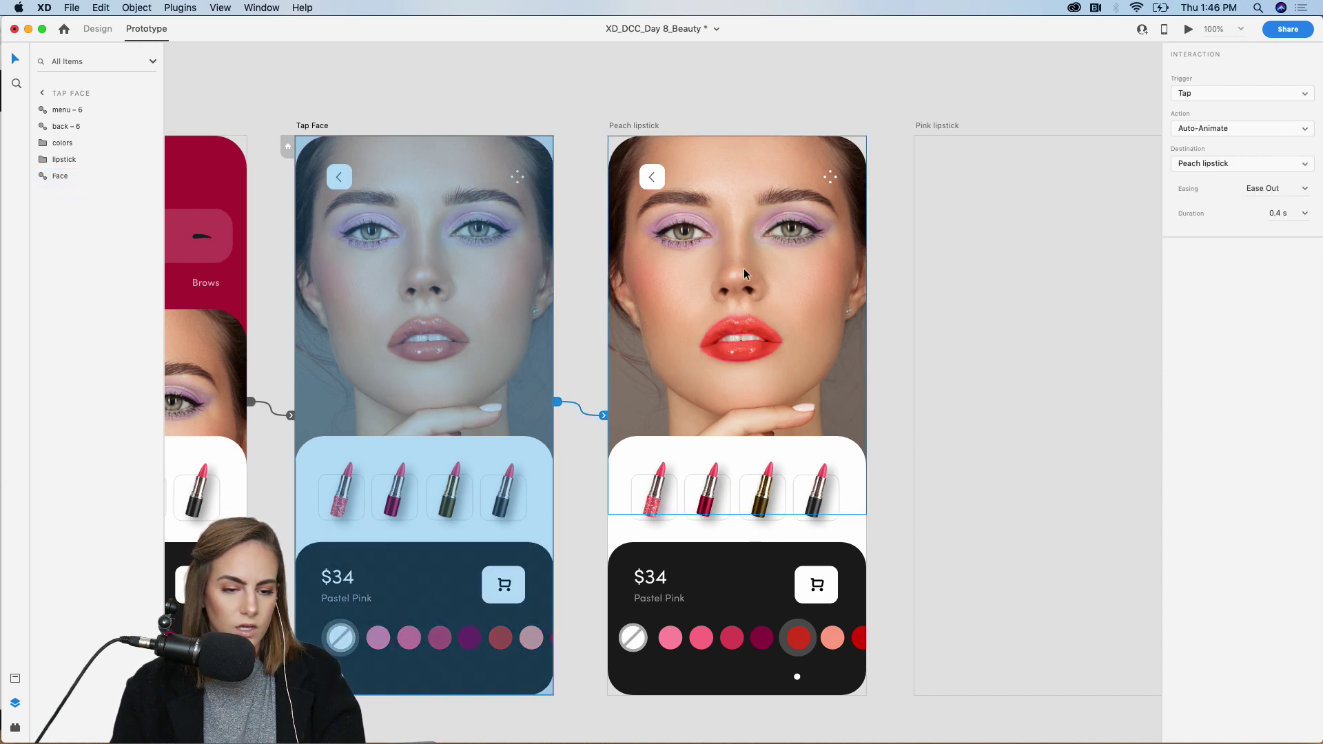
Copy Tap Face's back and menu icons again and substitute them for the Component 7 icons in Peach lipstick.
{"action": "left_click", "coordinate": [689, 289]}
{"action": "left_click", "coordinate": [473, 286]}
{"action": "left_click", "coordinate": [655, 281]}
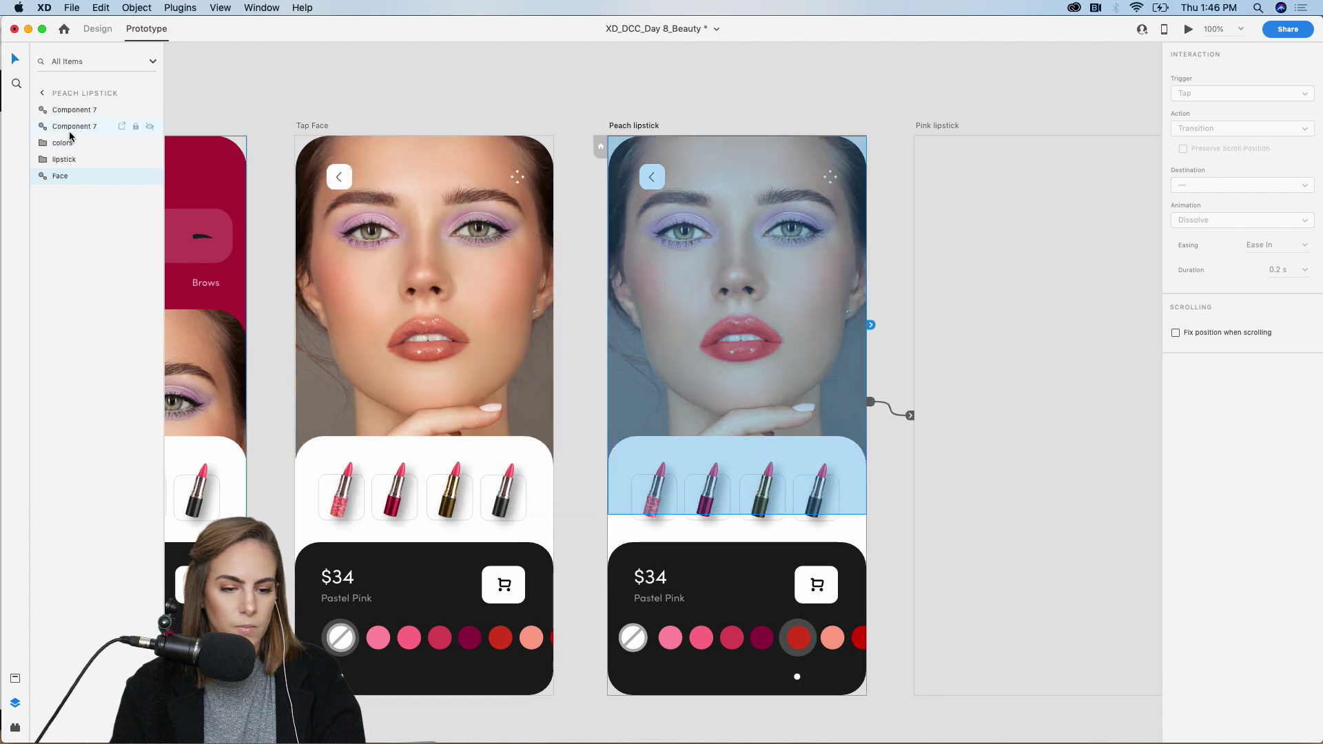
{"action": "left_click", "coordinate": [70, 130]}
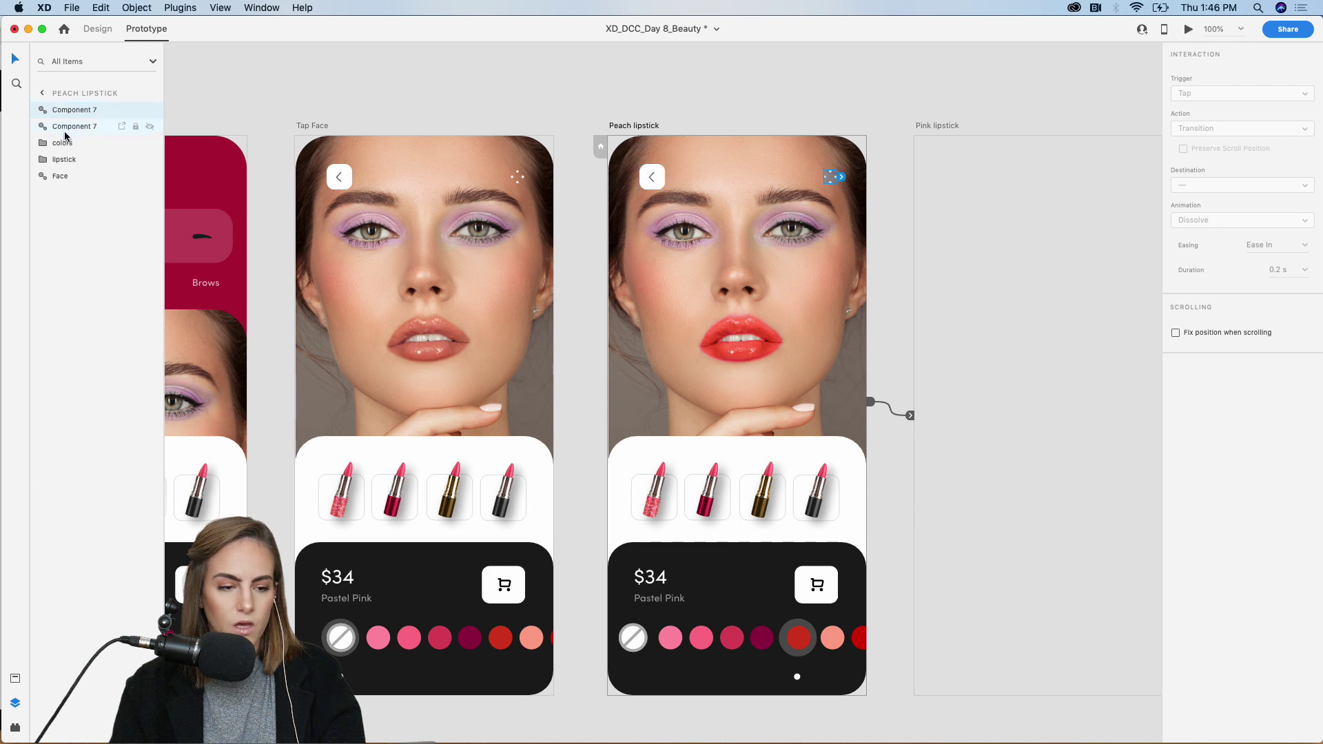
{"action": "left_click", "coordinate": [345, 178]}
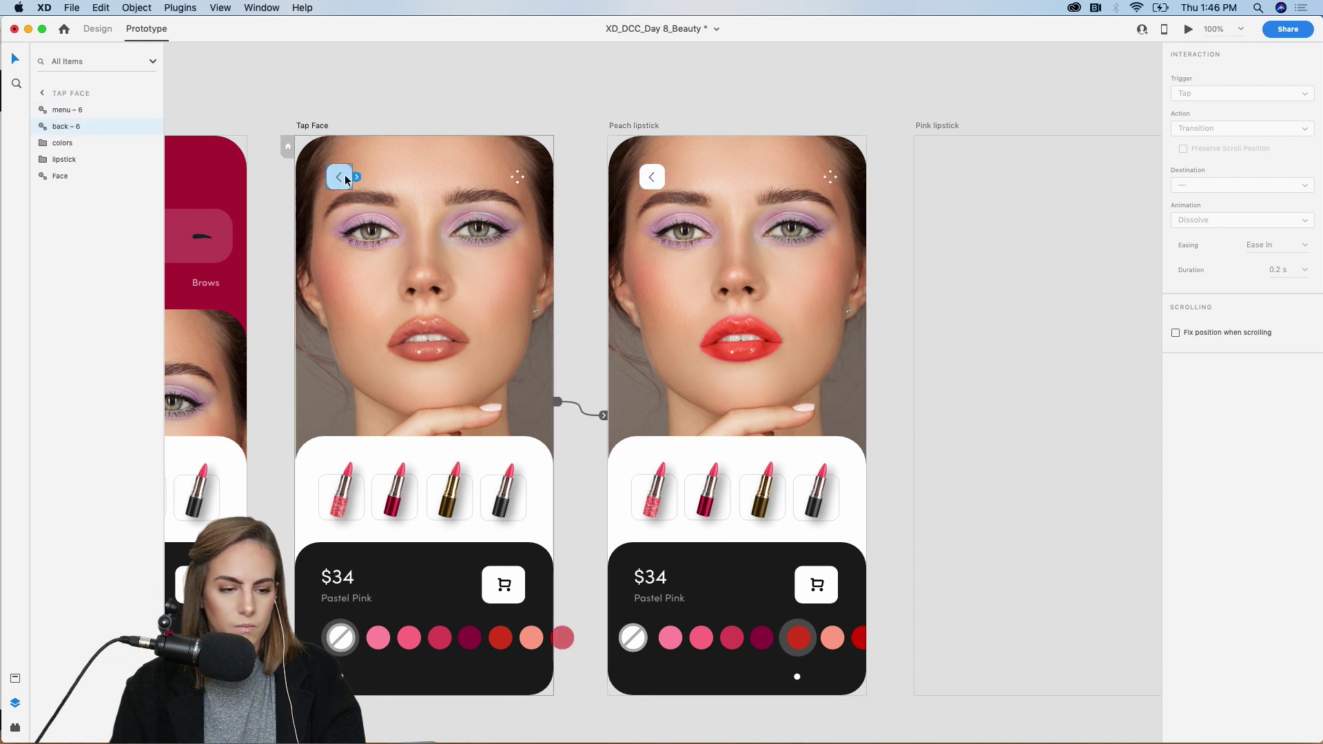
{"action": "left_click", "coordinate": [514, 177], "text": "shift"}
{"action": "left_click", "coordinate": [655, 178]}
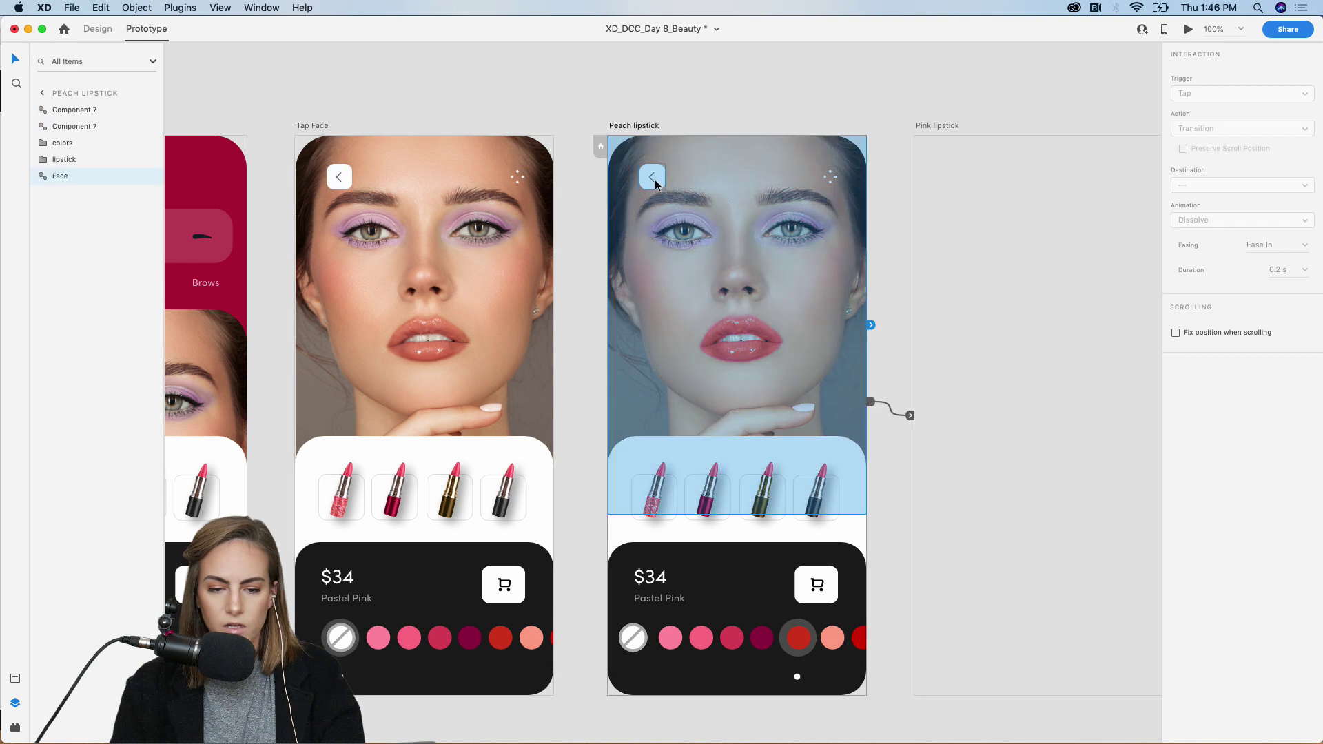
{"action": "left_click", "coordinate": [829, 183], "text": "shift"}
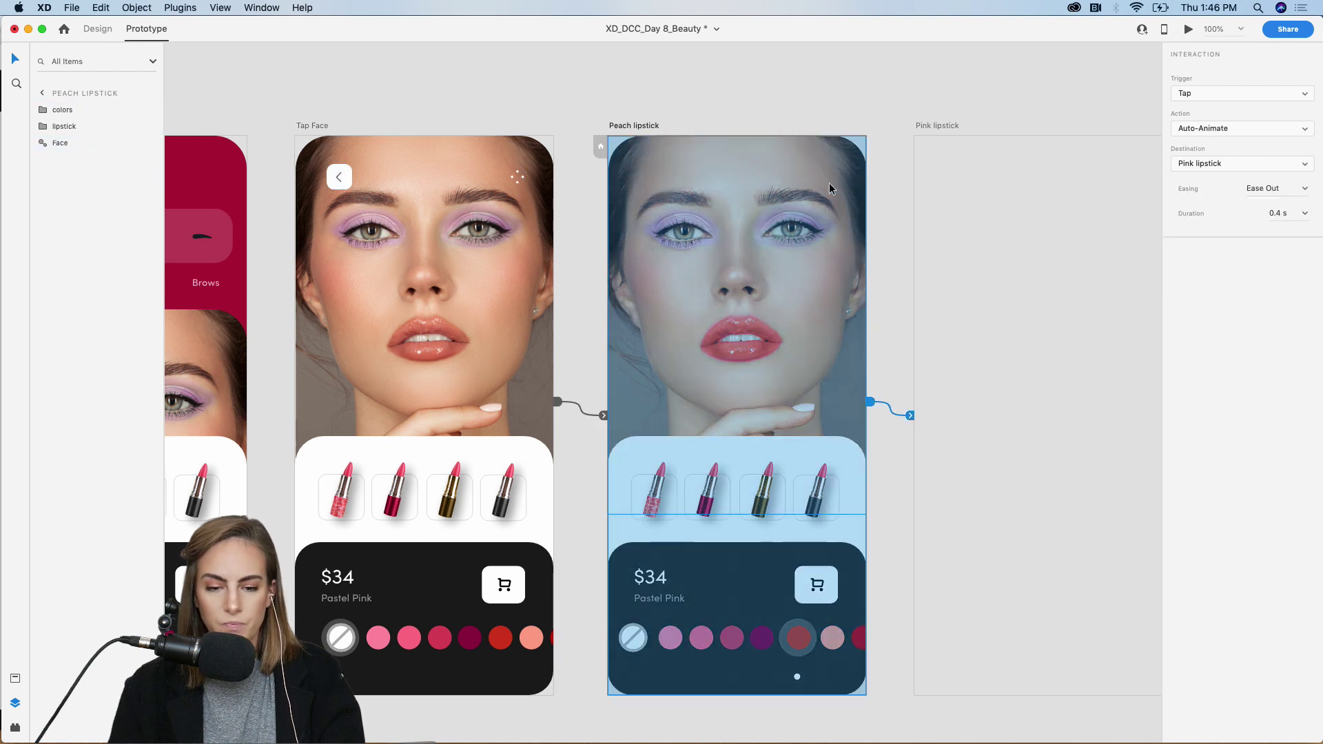
{"action": "left_click", "coordinate": [858, 94]}
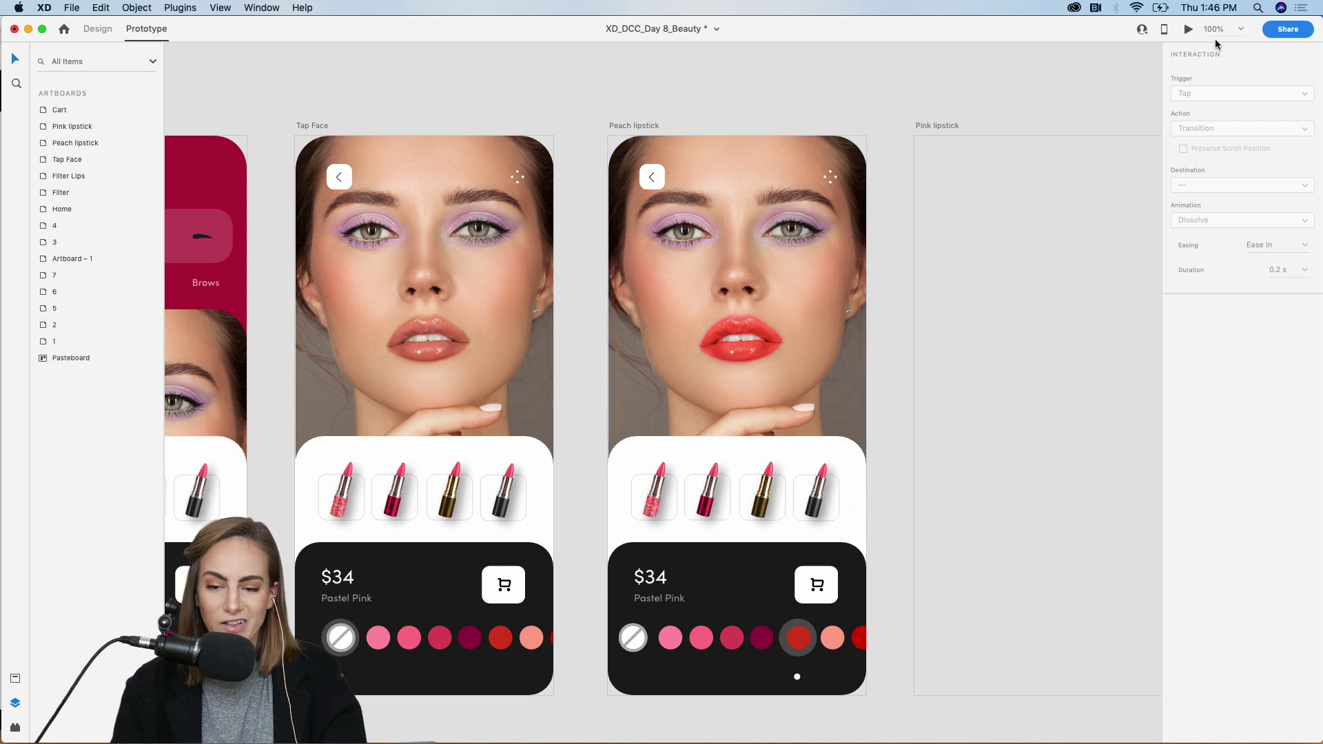
Preview the prototype from Home through Filter, Lips and Tap Face to the red swatch, and close the preview.
{"action": "left_click", "coordinate": [1187, 31]}
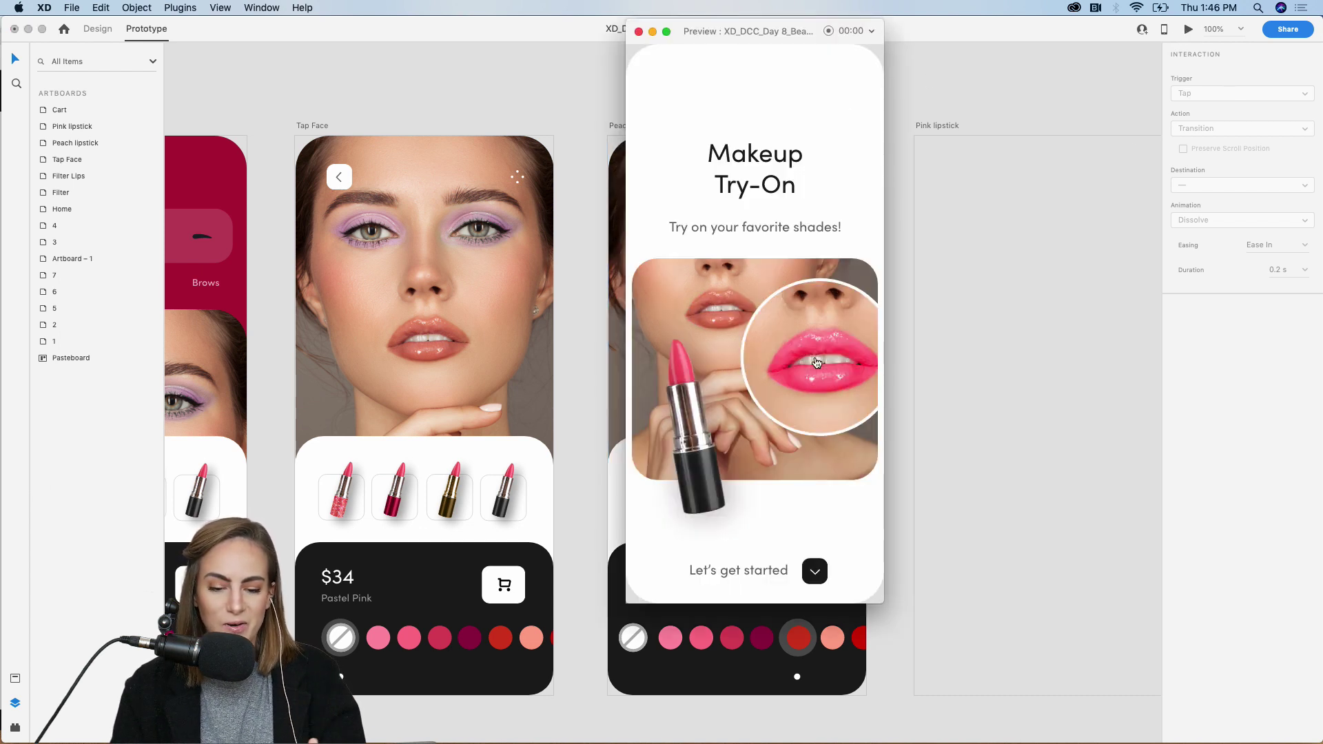
{"action": "left_click", "coordinate": [819, 572]}
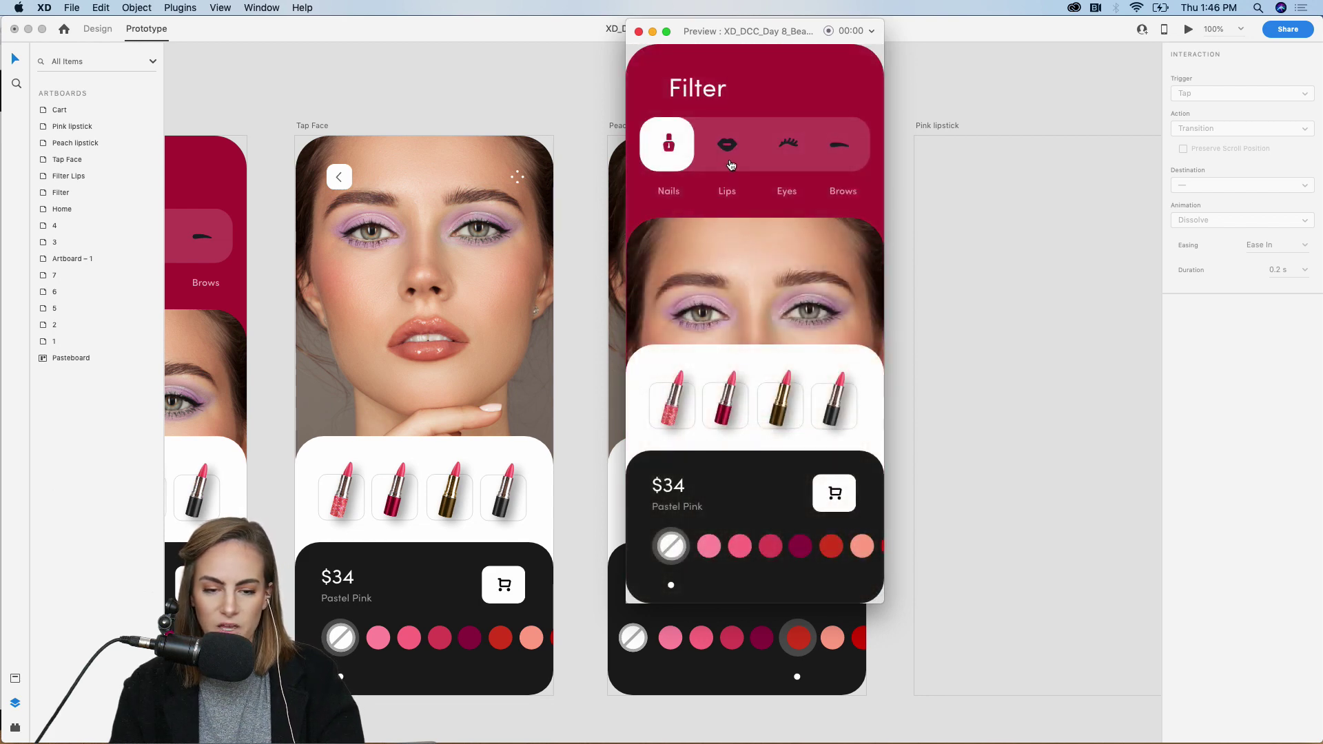
{"action": "left_click", "coordinate": [729, 157]}
{"action": "left_click", "coordinate": [813, 282]}
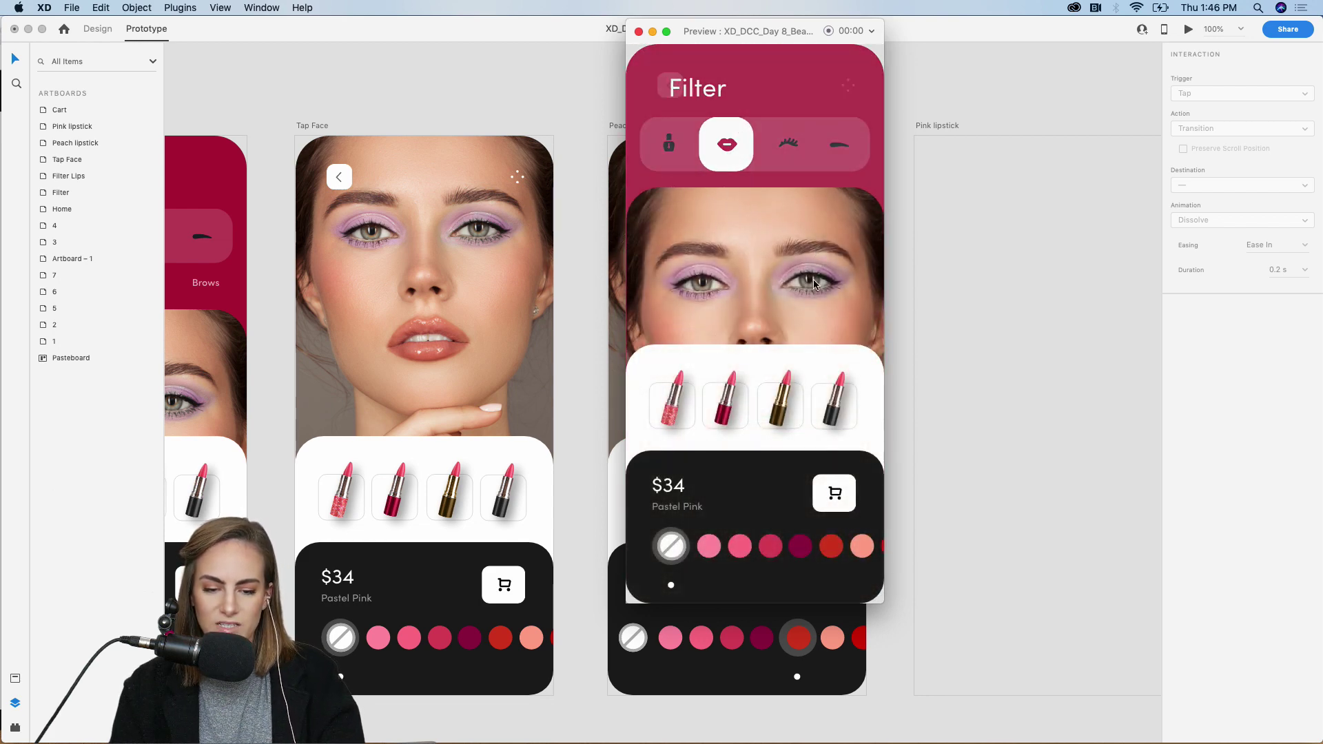
{"action": "left_click", "coordinate": [835, 553]}
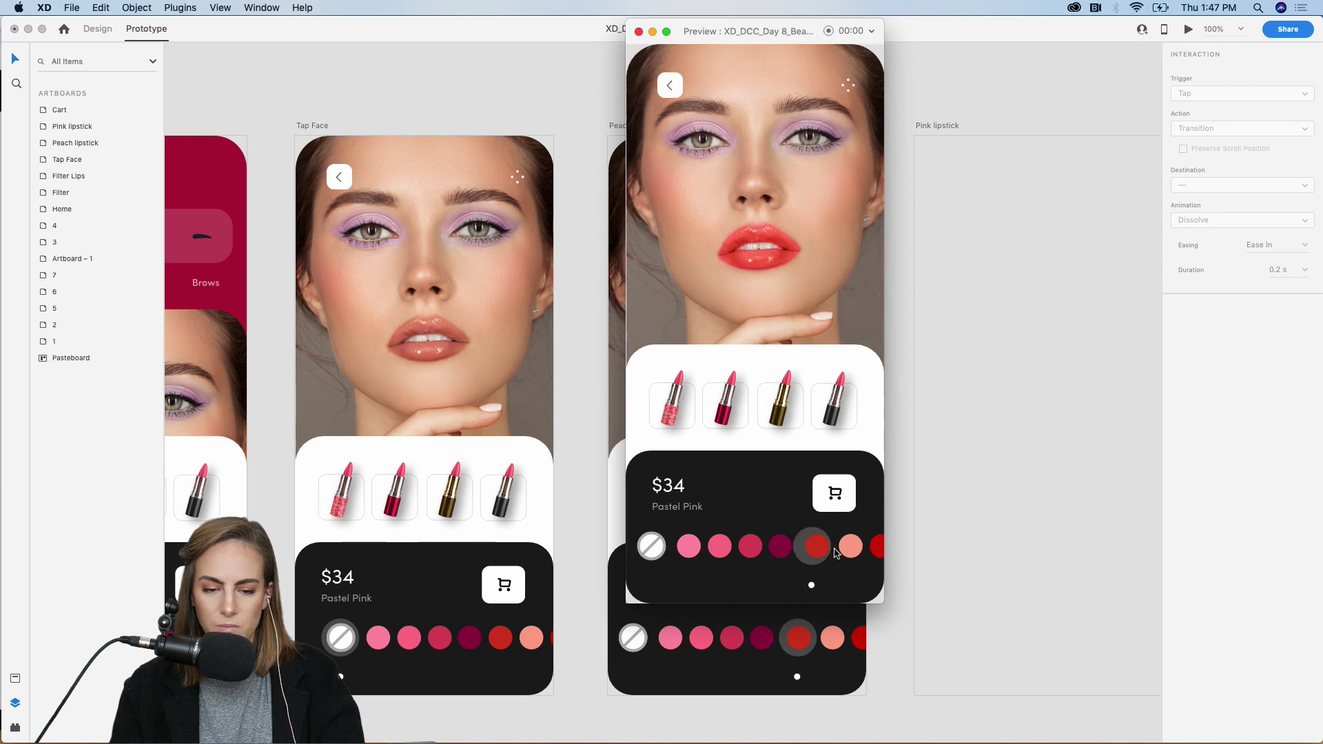
{"action": "left_click", "coordinate": [640, 33]}
Copy all the Peach lipstick artboard's contents and paste them into the empty Pink lipstick artboard.
{"action": "scroll", "coordinate": [560, 80], "scroll_direction": "down", "scroll_amount": 5}
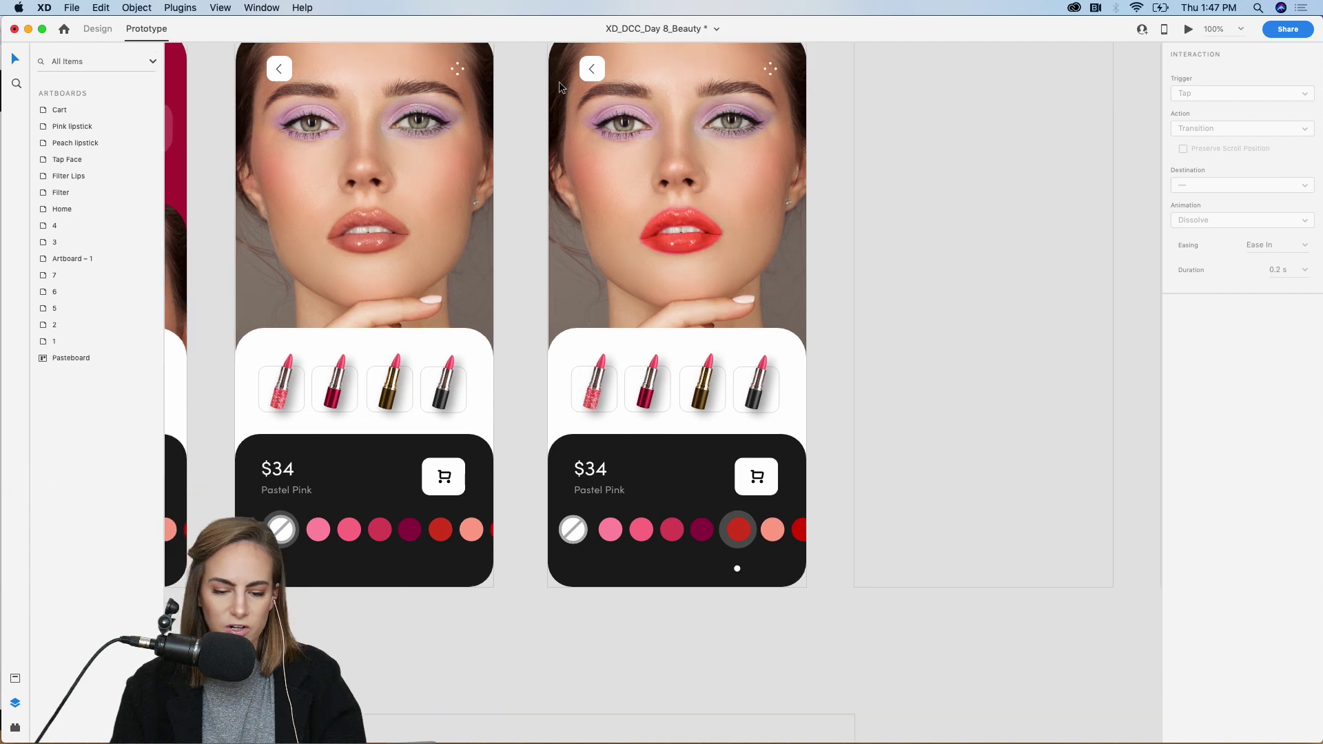
{"action": "scroll", "coordinate": [762, 585], "scroll_direction": "up", "scroll_amount": 3}
{"action": "left_click_drag", "start_coordinate": [764, 674], "coordinate": [556, 95]}
{"action": "scroll", "coordinate": [494, 342], "scroll_direction": "right", "scroll_amount": 4}
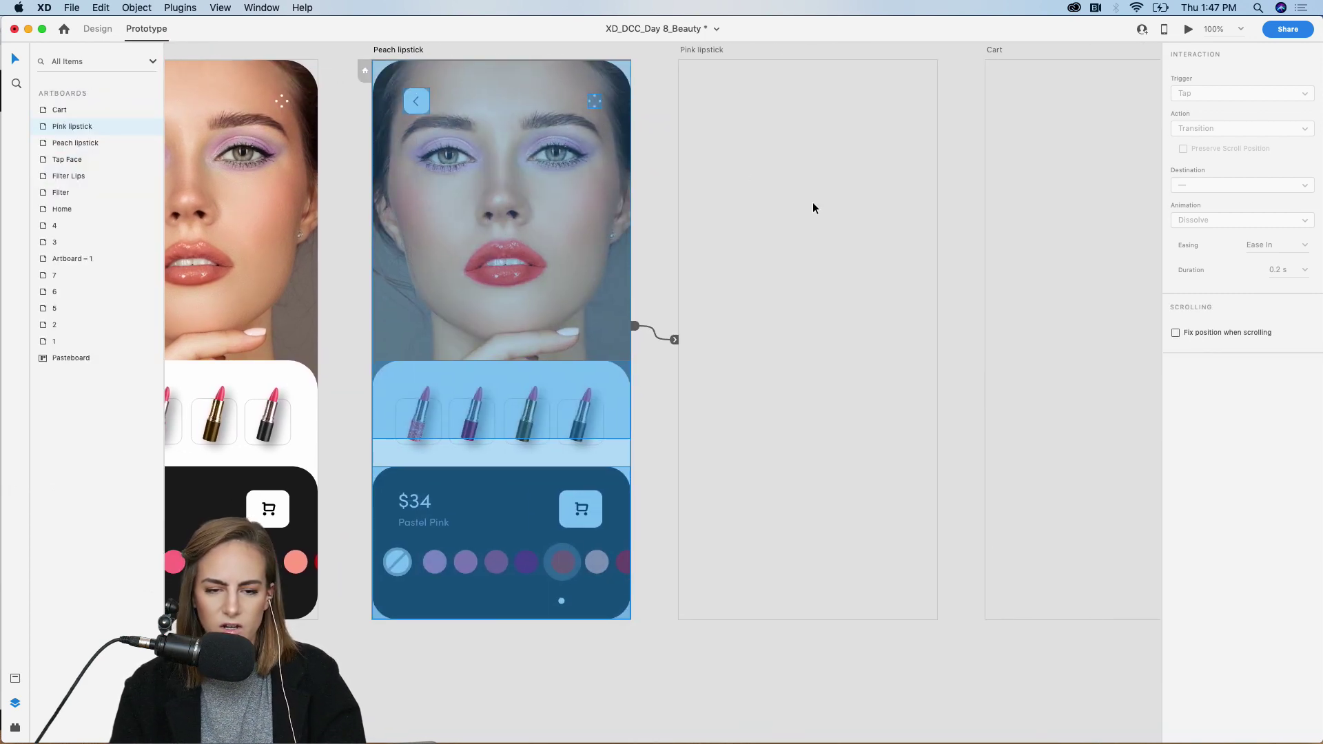
{"action": "left_click", "coordinate": [813, 201]}
{"action": "key", "text": "super+v"}
Copy the pink-lipped face from the source images and paste it into the Pink lipstick artboard, aligned with the artboard's upper edge.
{"action": "left_click", "coordinate": [828, 671]}
{"action": "scroll", "coordinate": [828, 668], "scroll_direction": "down", "scroll_amount": 10}
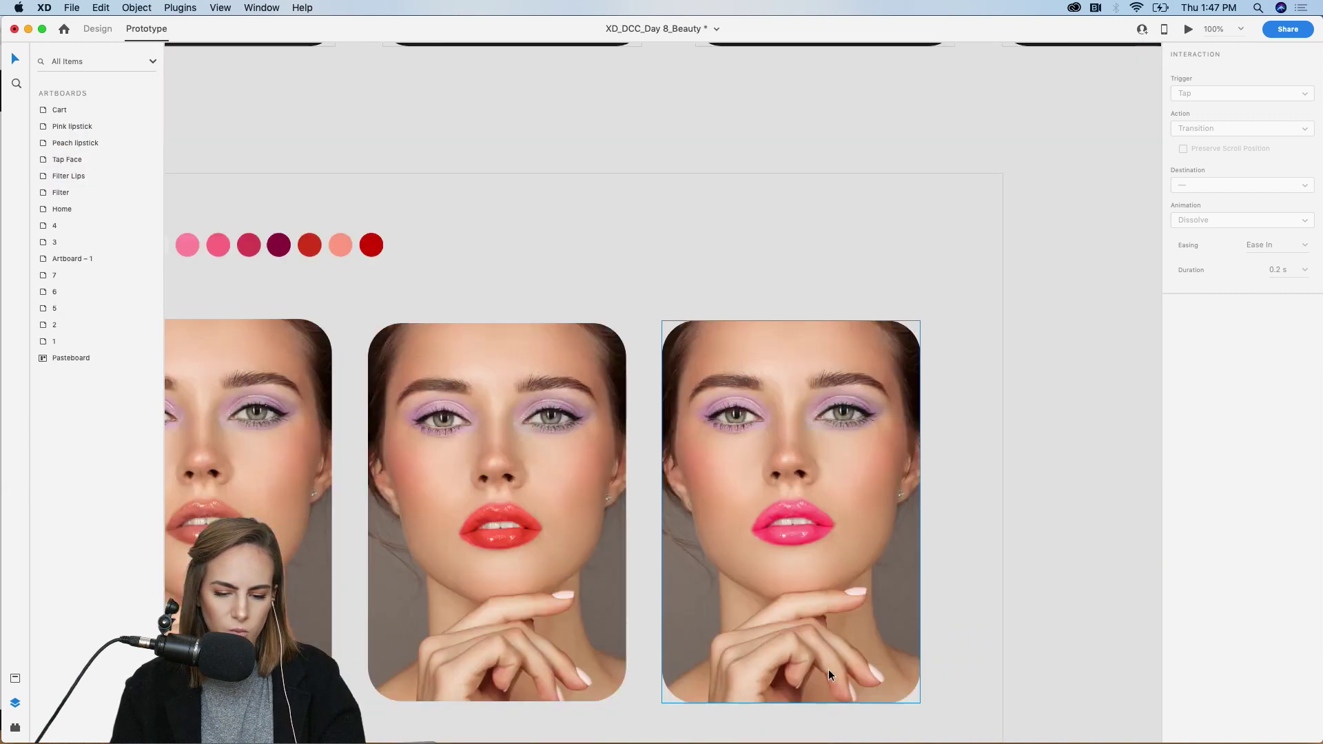
{"action": "left_click", "coordinate": [845, 443]}
{"action": "scroll", "coordinate": [845, 442], "scroll_direction": "up", "scroll_amount": 10}
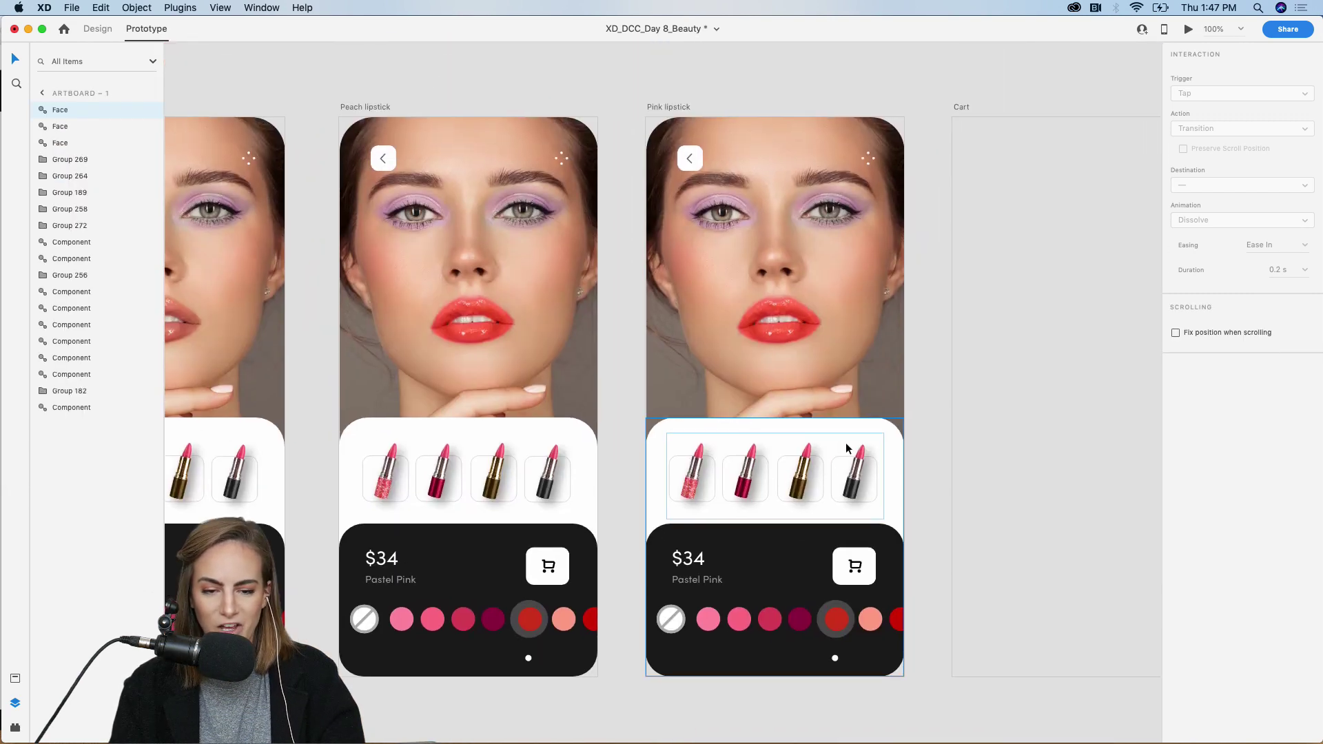
{"action": "left_click", "coordinate": [800, 333]}
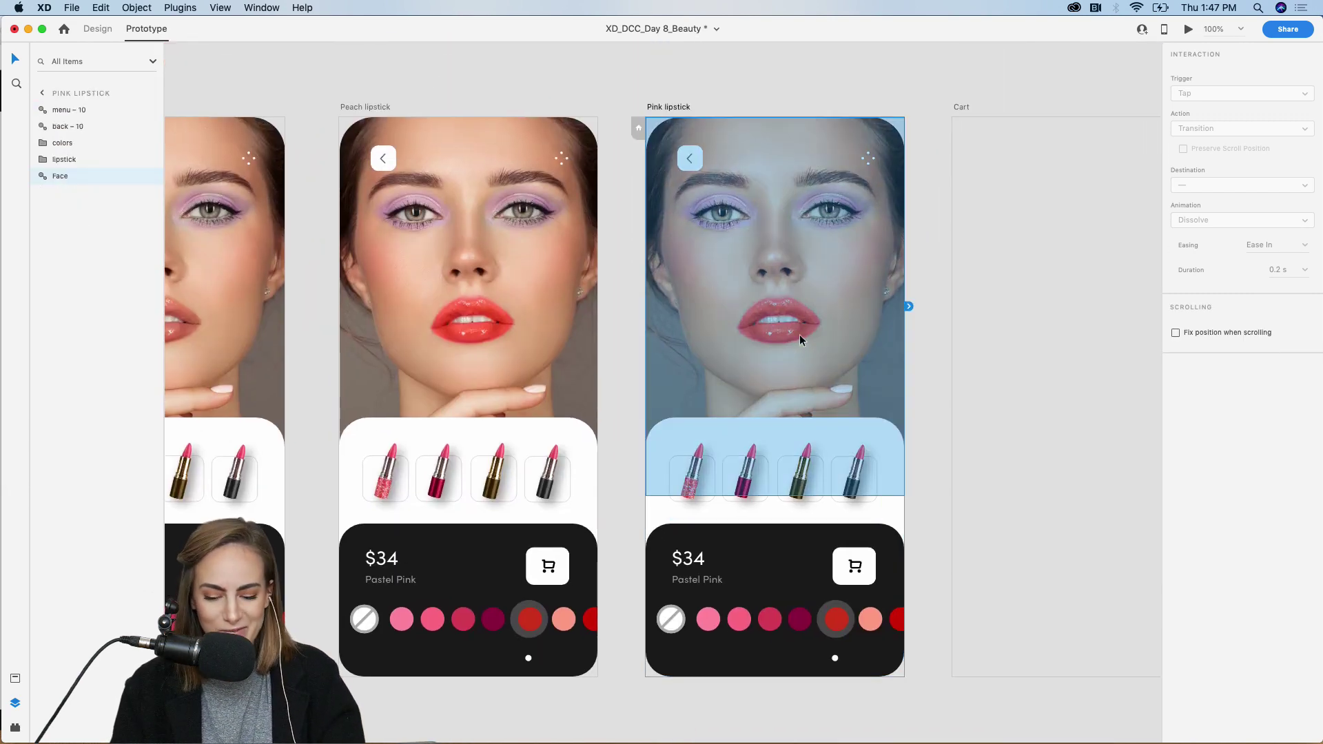
{"action": "left_click", "coordinate": [90, 29]}
{"action": "key", "text": "ctrl+v"}
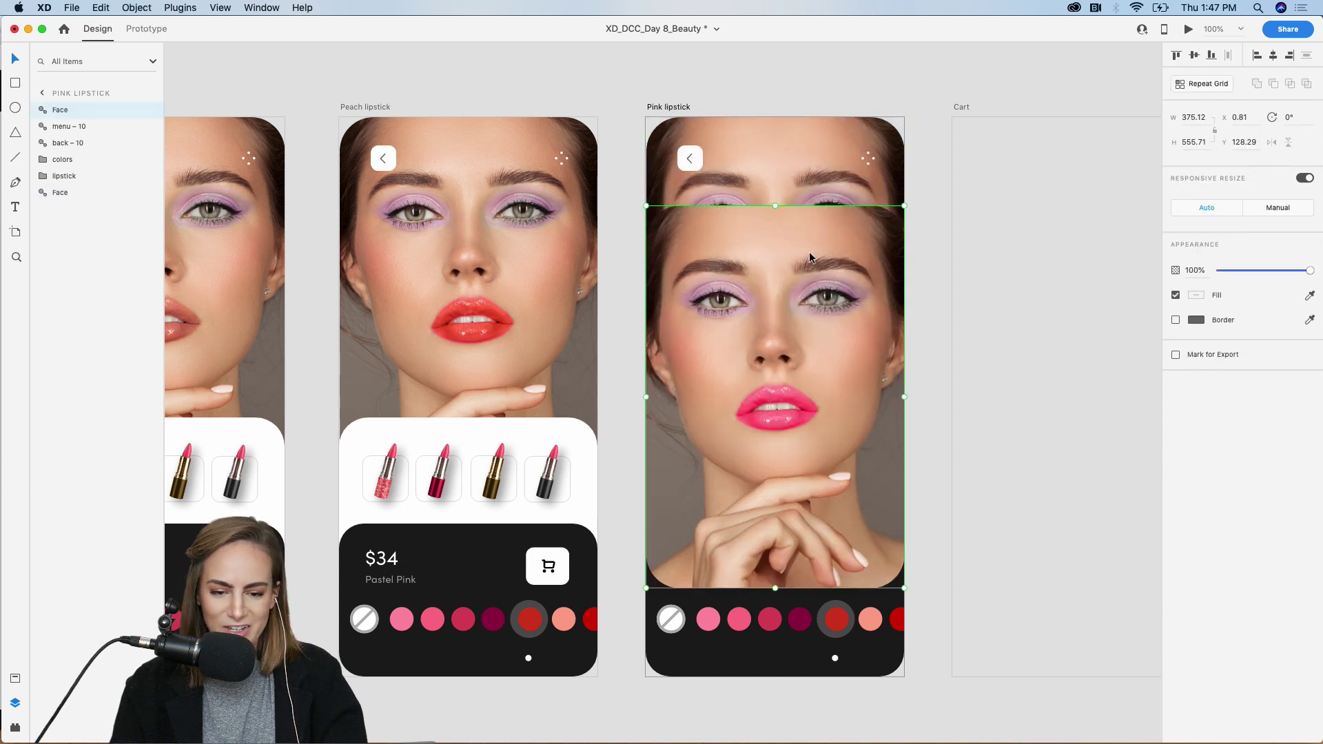
{"action": "left_click_drag", "start_coordinate": [804, 295], "coordinate": [804, 257]}
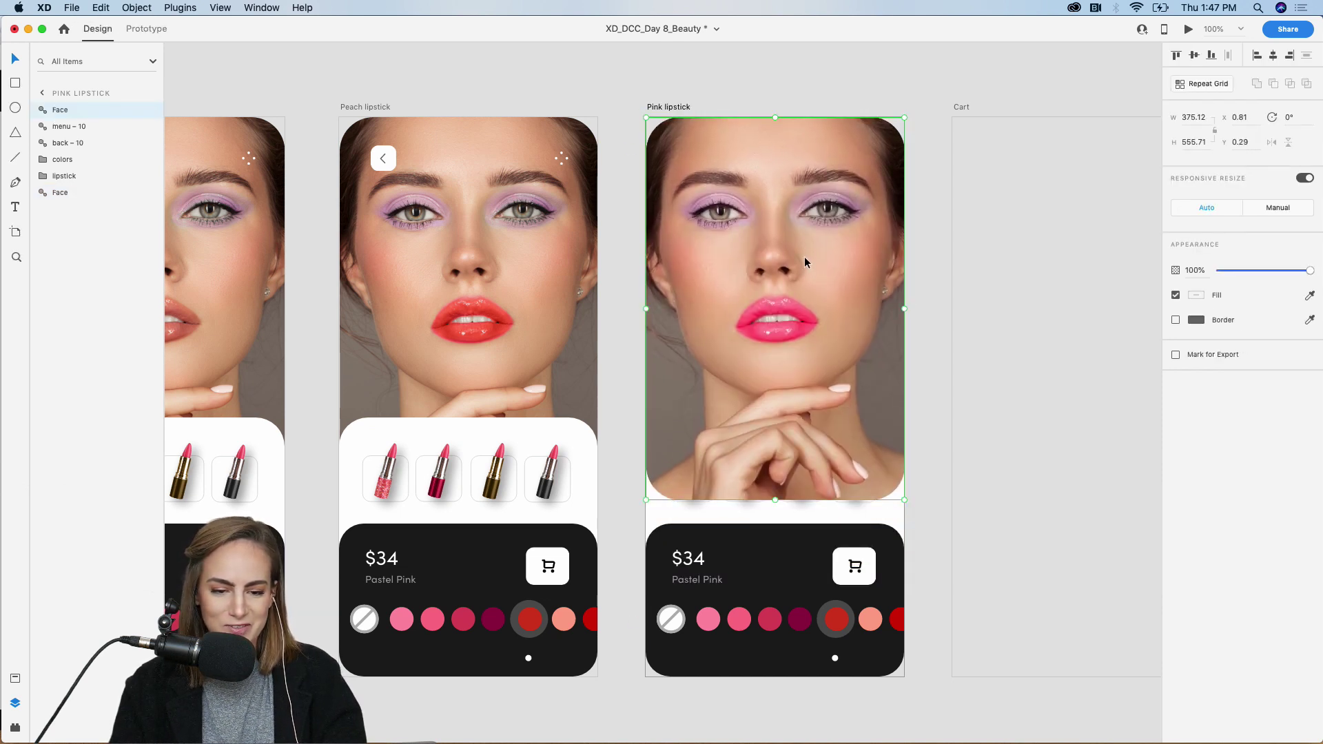
Delete the old red-lipped Face from Pink lipstick and move the pink-lipped Face beneath the lipstick group.
{"action": "left_click", "coordinate": [66, 194]}
{"action": "key", "text": "Delete"}
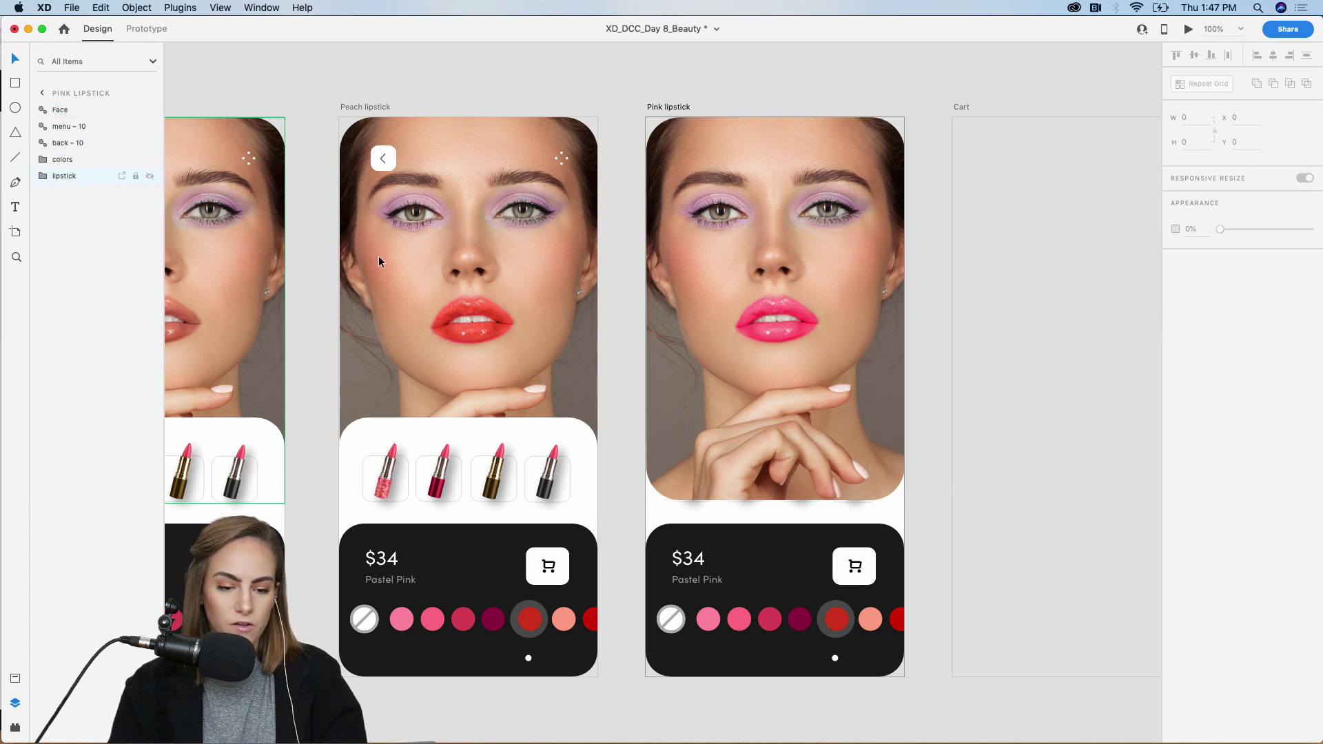
{"action": "left_click_drag", "start_coordinate": [58, 112], "coordinate": [55, 192]}
{"action": "left_click", "coordinate": [497, 67]}
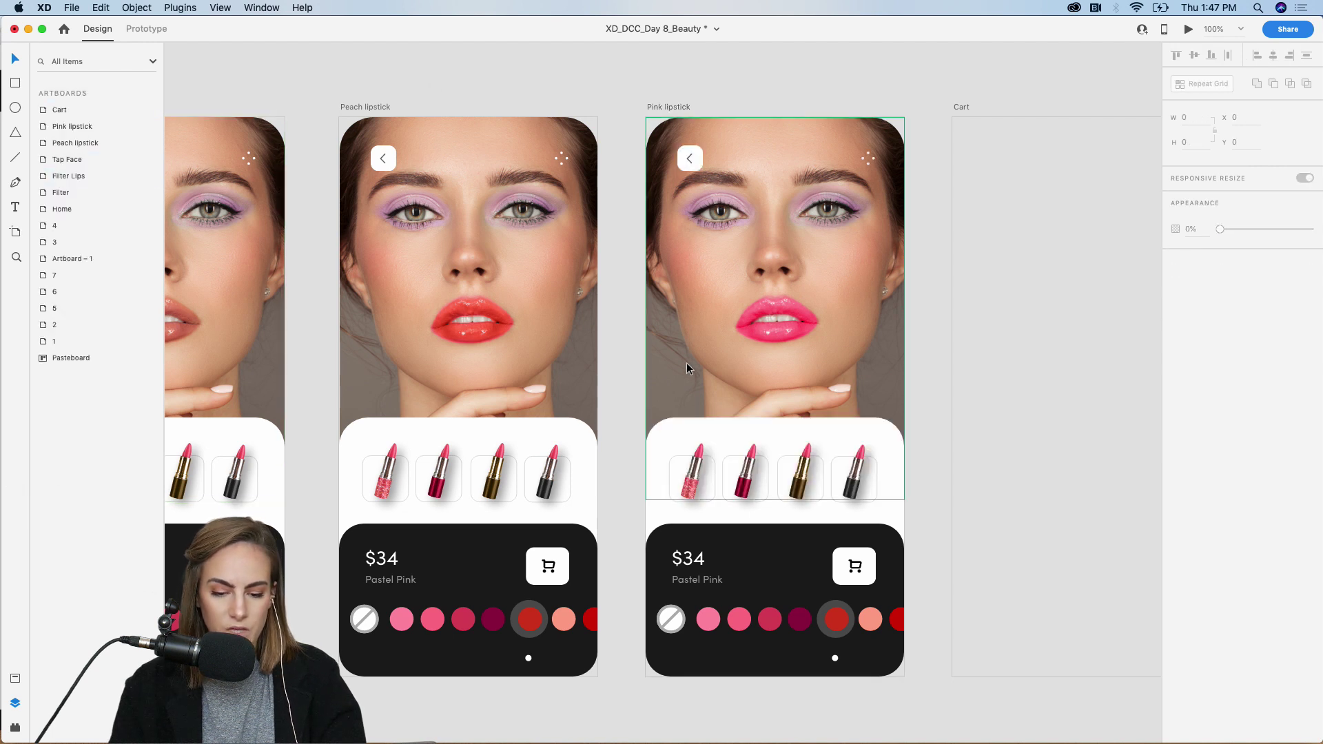
Move the grey highlight ring in Pink lipstick's colors component from the red swatch to the crimson swatch.
{"action": "key", "text": "z"}
{"action": "left_click_drag", "start_coordinate": [634, 575], "coordinate": [900, 686]}
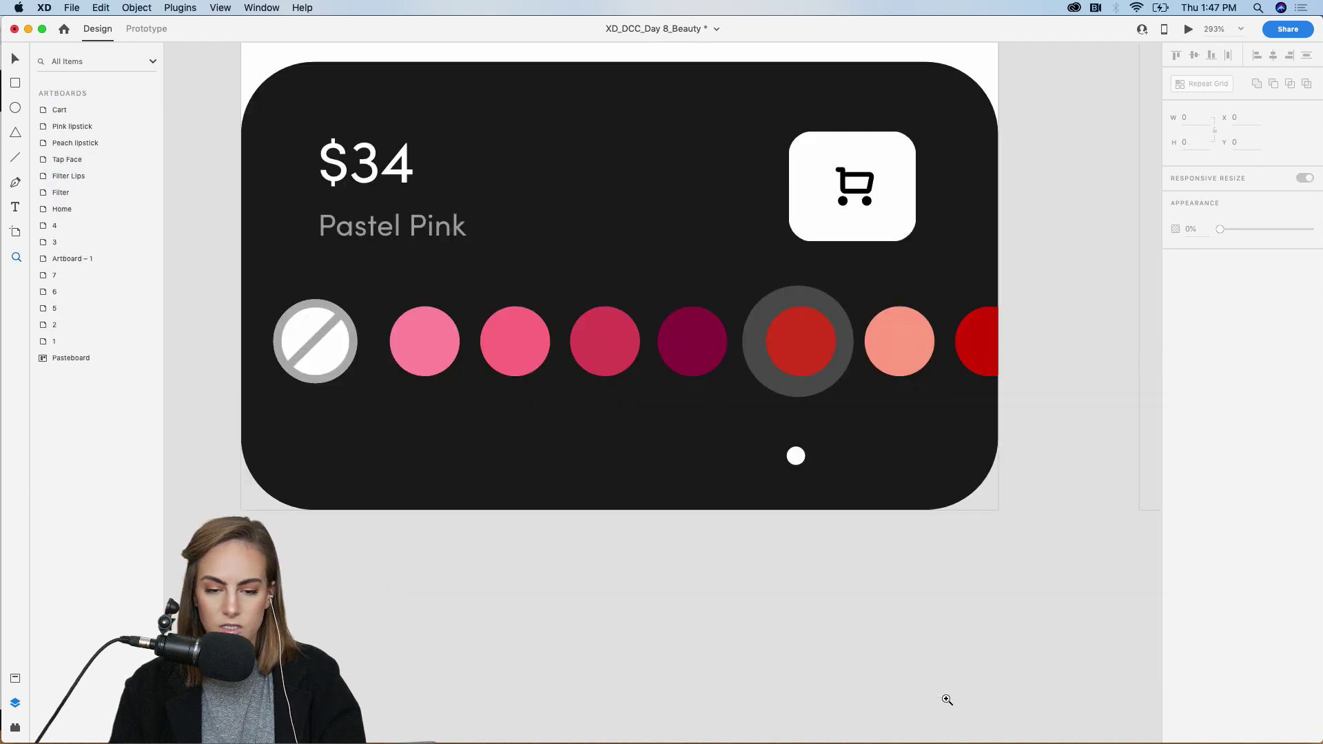
{"action": "scroll", "coordinate": [944, 700], "scroll_direction": "left", "scroll_amount": 2}
{"action": "left_click", "coordinate": [874, 333]}
{"action": "double_click", "coordinate": [873, 333]}
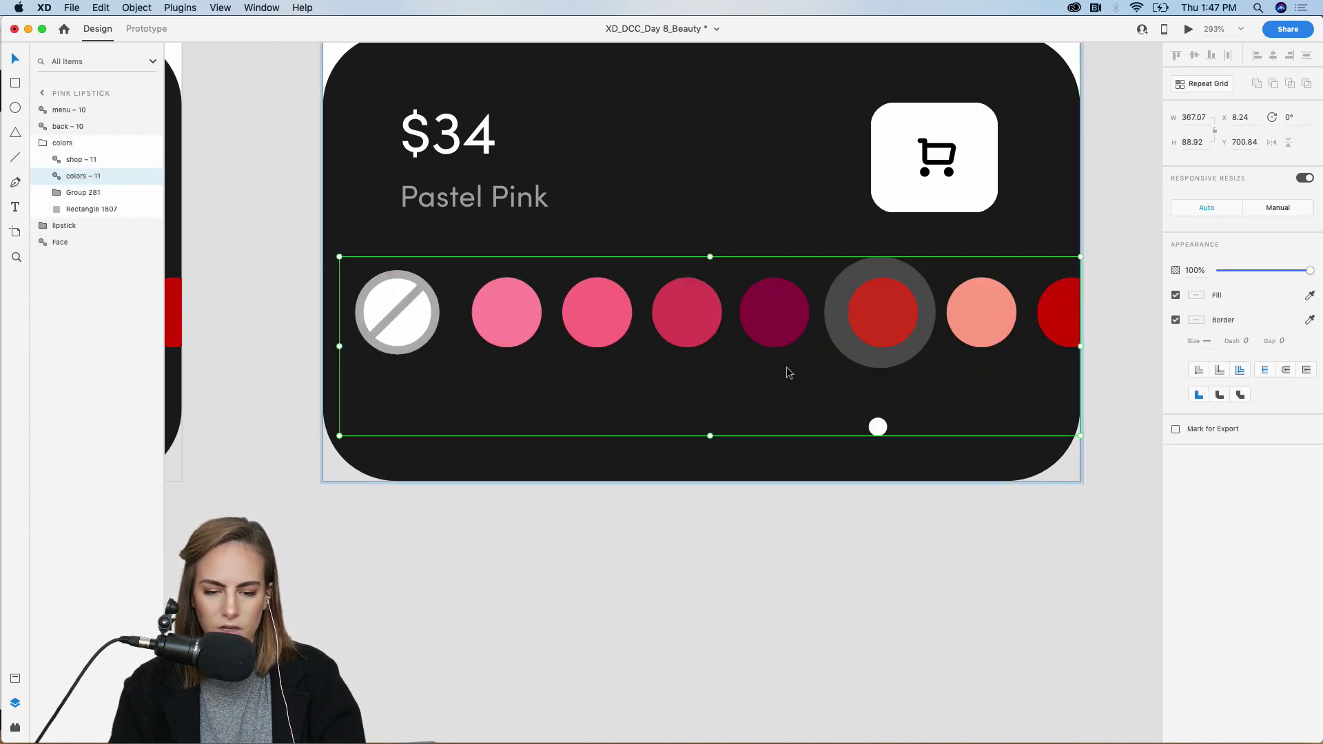
{"action": "double_click", "coordinate": [893, 360]}
{"action": "left_click_drag", "start_coordinate": [895, 361], "coordinate": [714, 361]}
Nudge the red, plum and crimson swatches to the right, spacing them evenly and centring the crimson one in the highlight ring.
{"action": "double_click", "coordinate": [786, 316]}
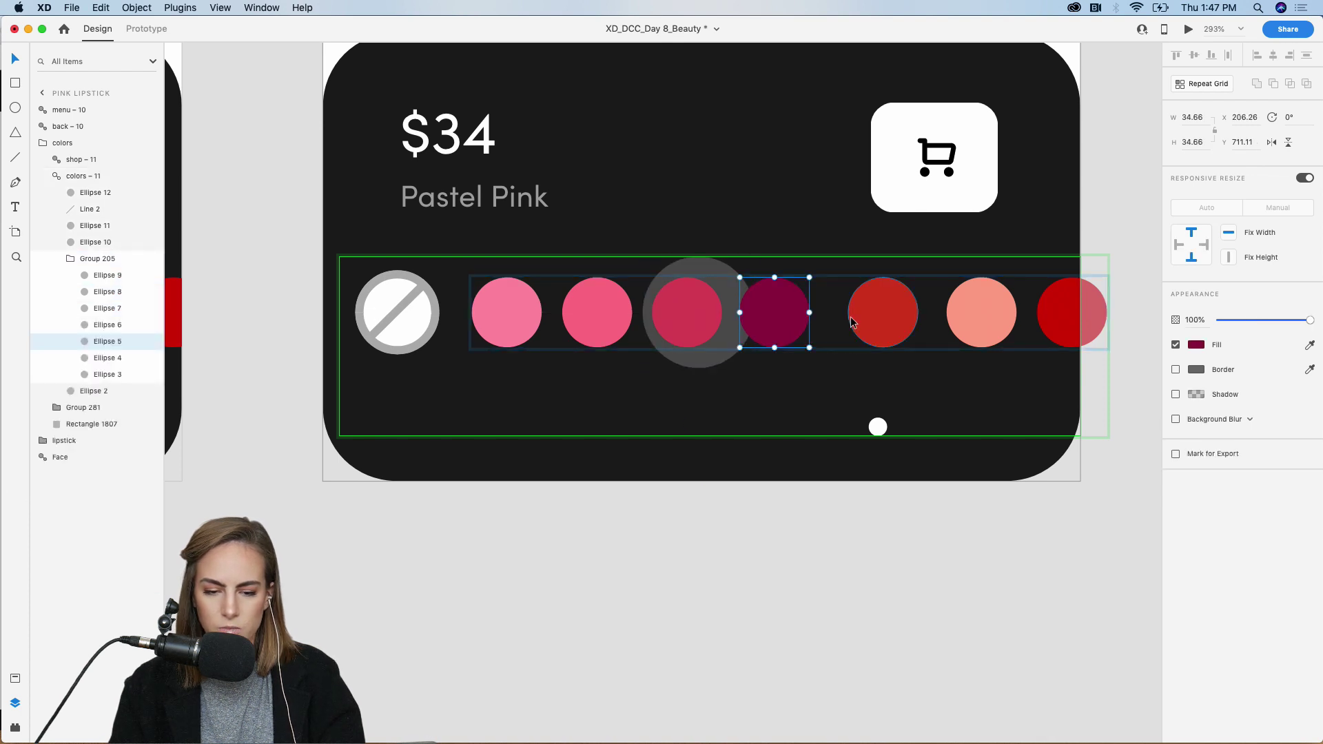
{"action": "left_click", "coordinate": [885, 327]}
{"action": "key", "text": "Right"}
{"action": "key", "text": "Right"}
{"action": "key", "text": "Right"}
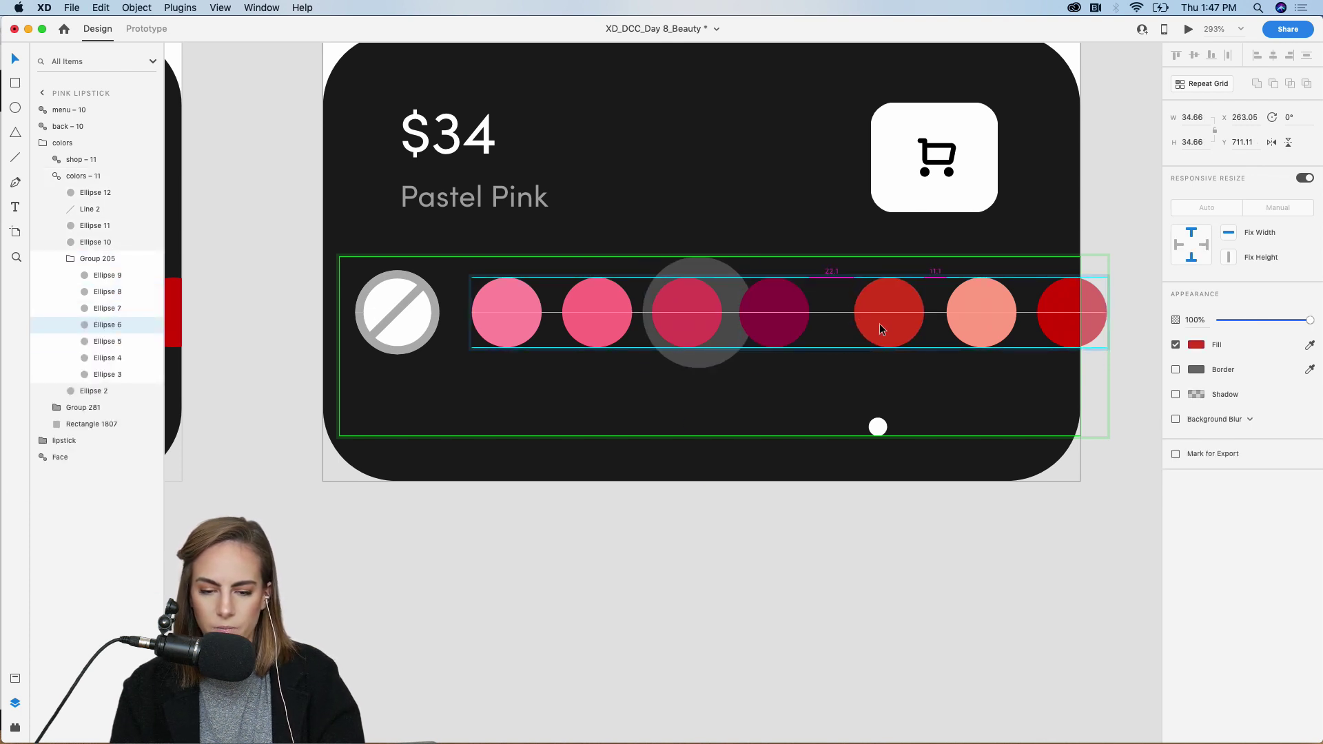
{"action": "left_click", "coordinate": [786, 323]}
{"action": "key", "text": "Right"}
{"action": "key", "text": "Right"}
{"action": "key", "text": "Right"}
{"action": "key", "text": "Right"}
{"action": "key", "text": "Right"}
{"action": "key", "text": "Right"}
{"action": "key", "text": "Right"}
{"action": "key", "text": "Right"}
{"action": "key", "text": "Right"}
{"action": "key", "text": "Right"}
{"action": "key", "text": "Right"}
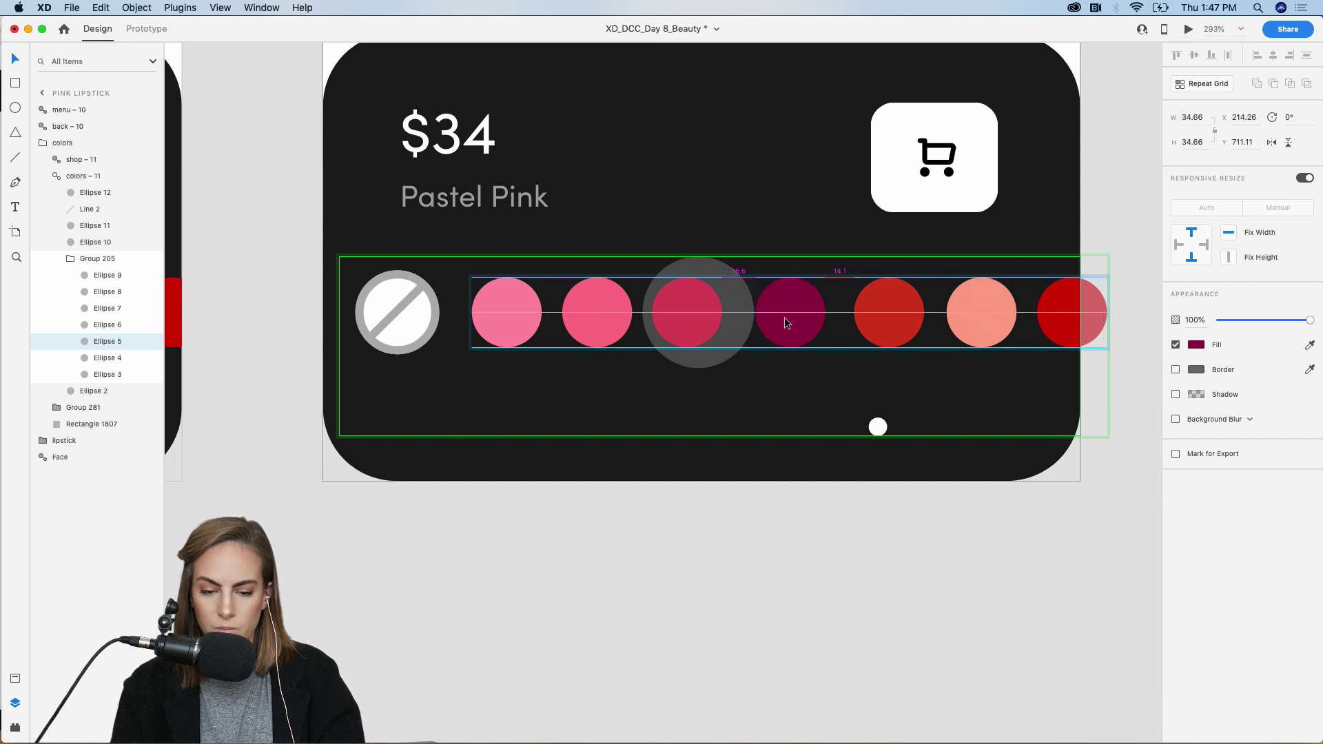
{"action": "left_click", "coordinate": [705, 330]}
{"action": "key", "text": "Right"}
{"action": "key", "text": "Right"}
{"action": "key", "text": "Right"}
{"action": "key", "text": "Right"}
{"action": "key", "text": "Right"}
{"action": "key", "text": "Right"}
Align the white dot under the crimson swatch and shift Pink lipstick's whole colors component to the right.
{"action": "left_click_drag", "start_coordinate": [882, 430], "coordinate": [702, 432]}
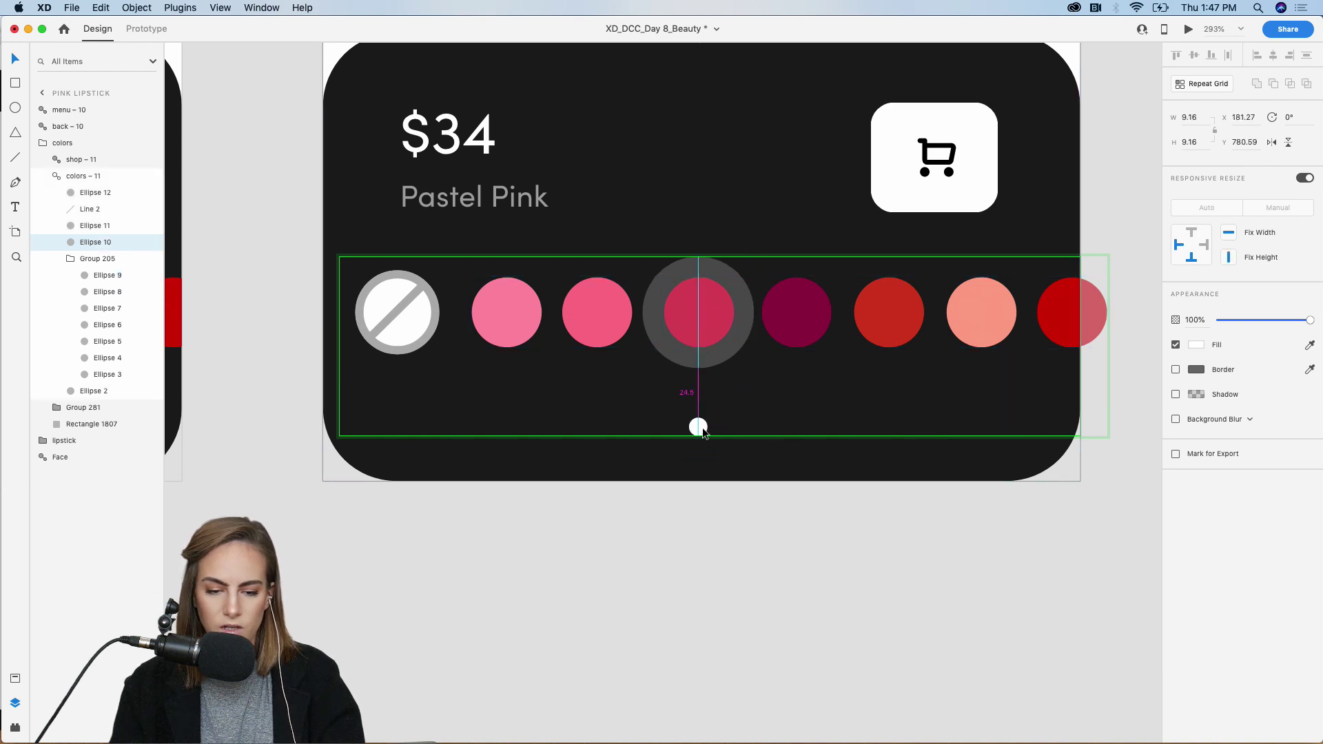
{"action": "left_click", "coordinate": [675, 510]}
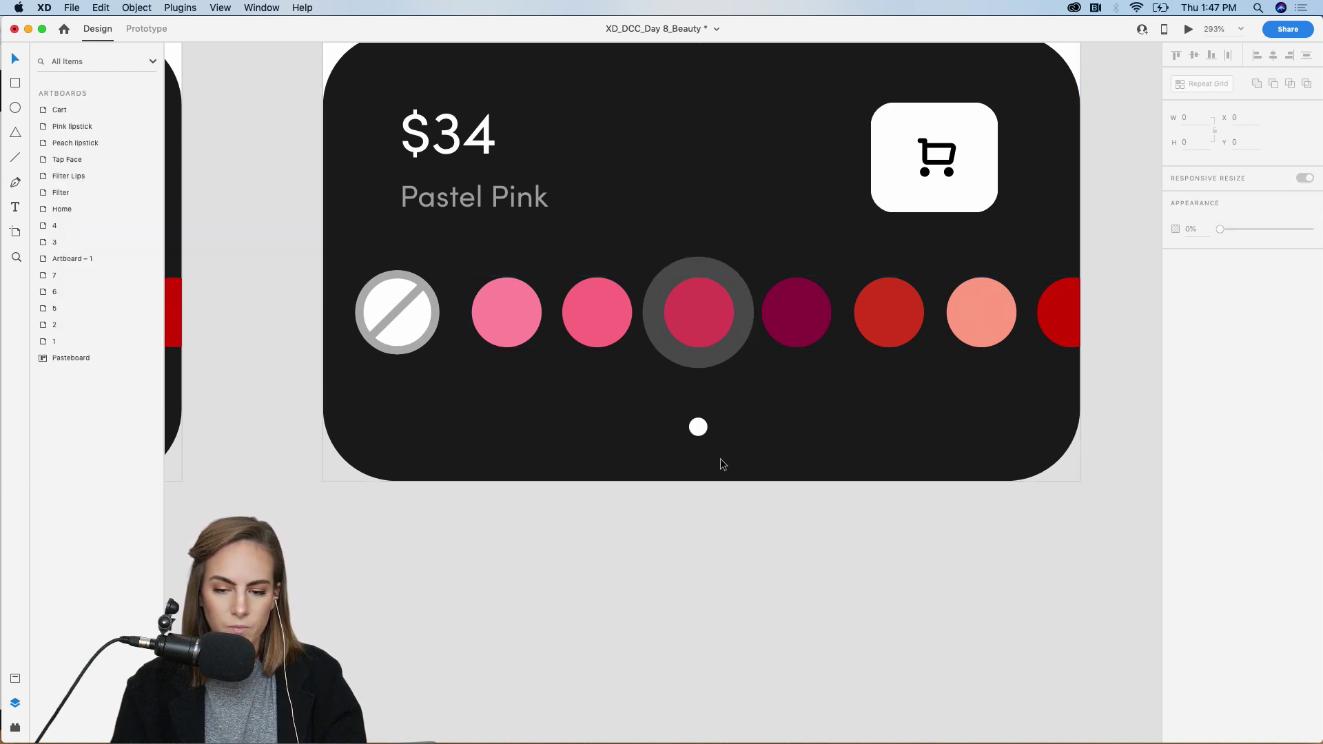
{"action": "left_click", "coordinate": [704, 310]}
{"action": "double_click", "coordinate": [703, 311]}
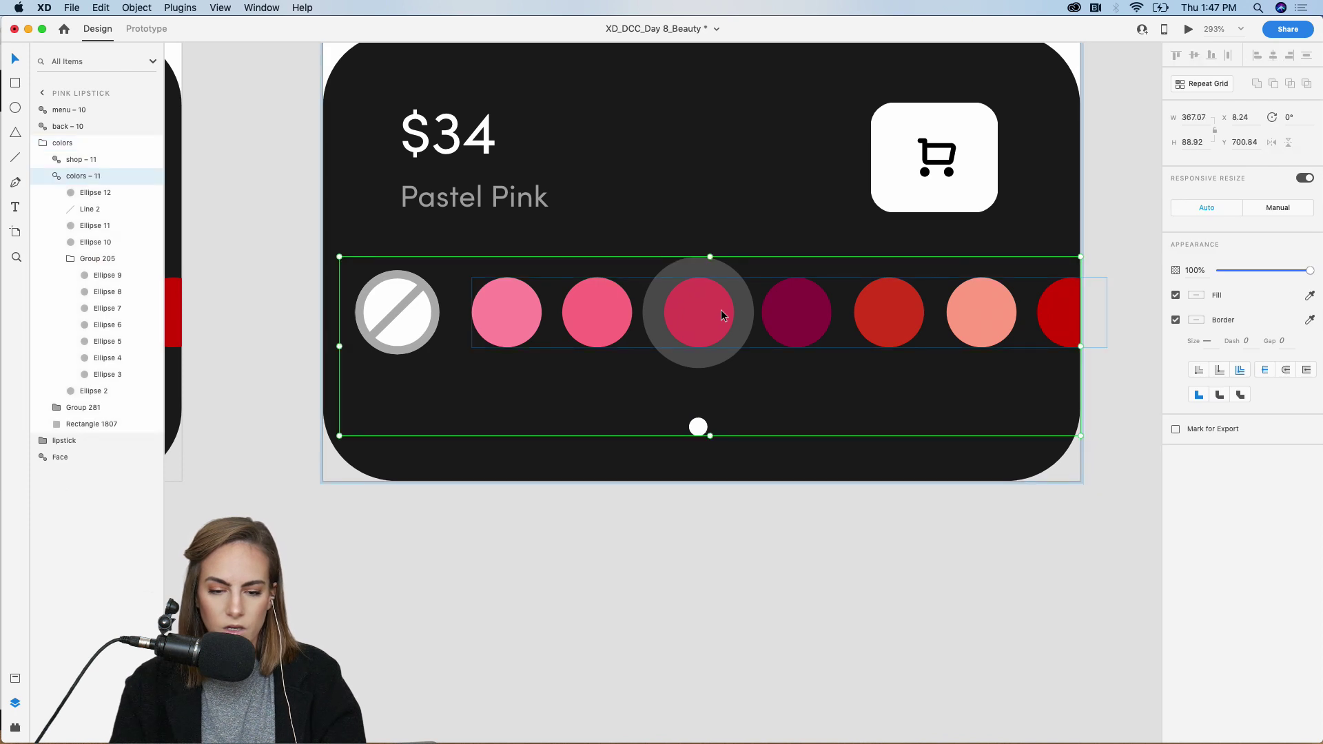
{"action": "left_click_drag", "start_coordinate": [701, 284], "coordinate": [747, 284]}
{"action": "key", "text": "super+0"}
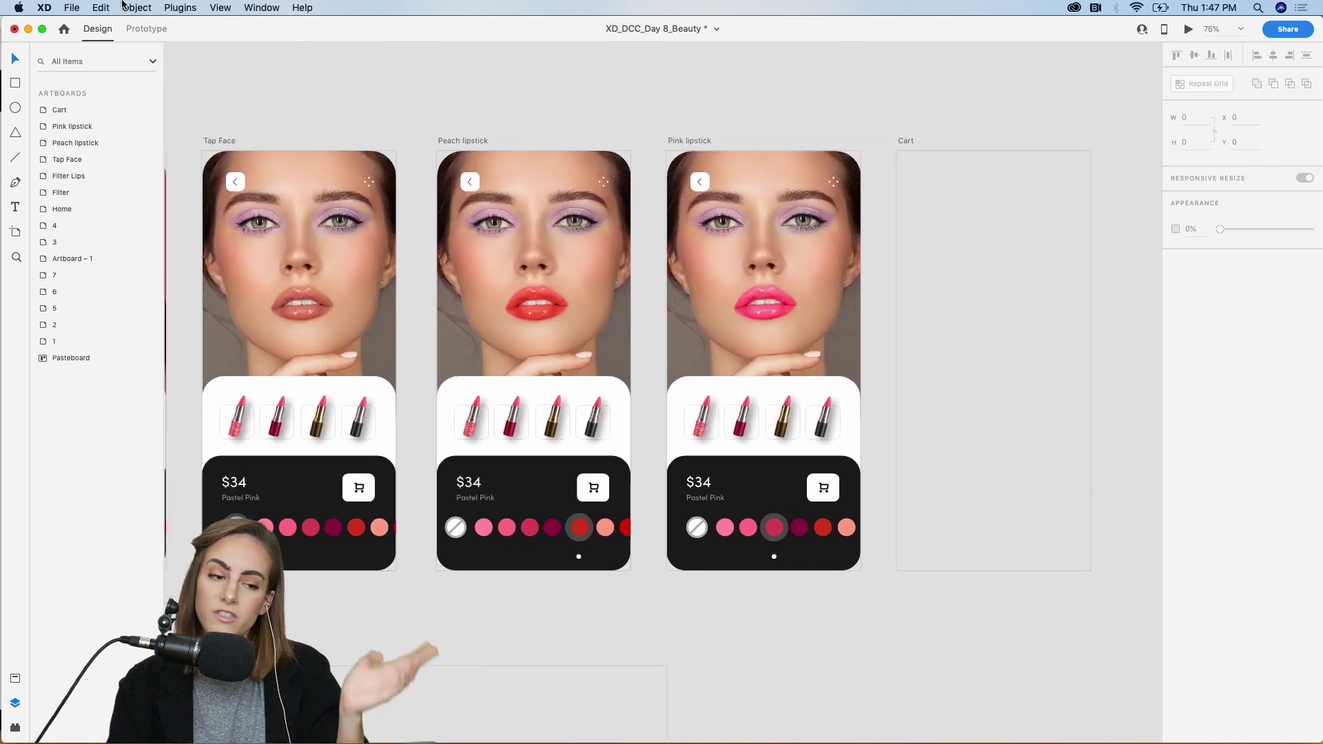
Check the trigger, action, easing and duration of the connection from Peach lipstick to Pink lipstick.
{"action": "left_click", "coordinate": [140, 28]}
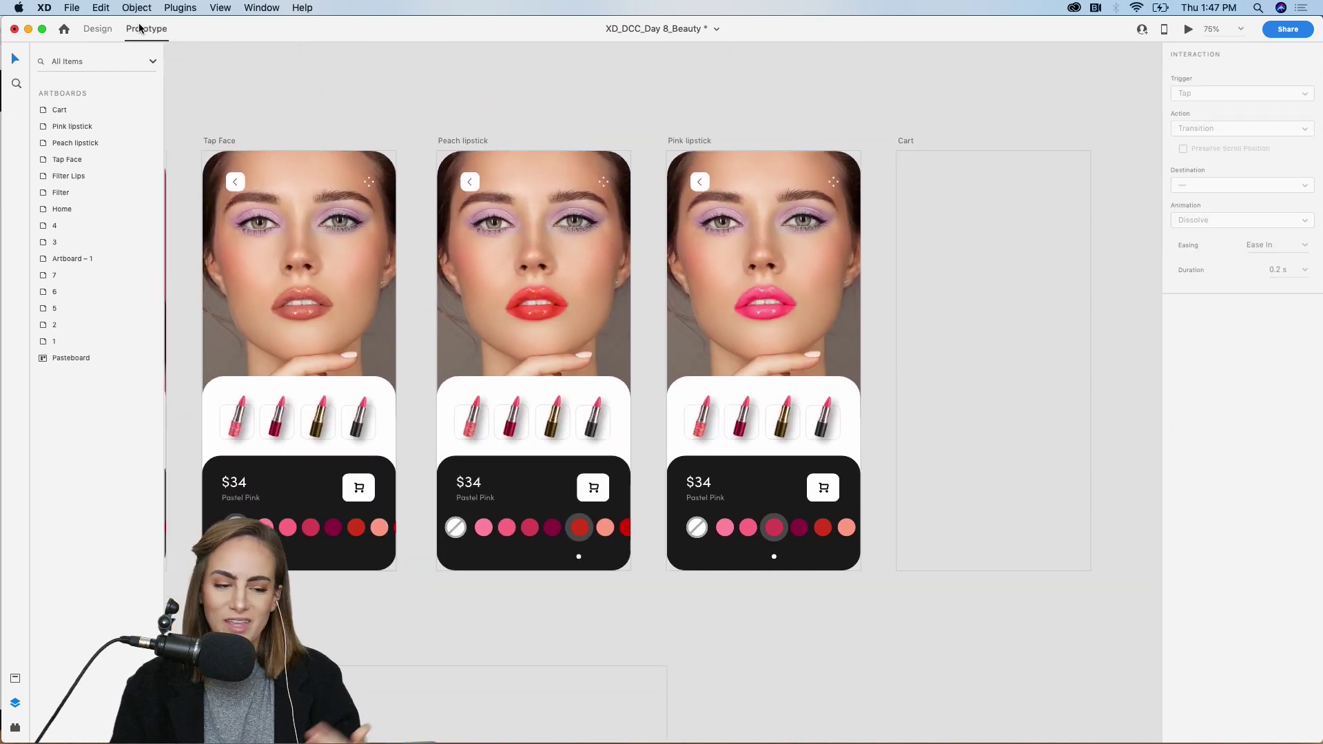
{"action": "left_click", "coordinate": [451, 143]}
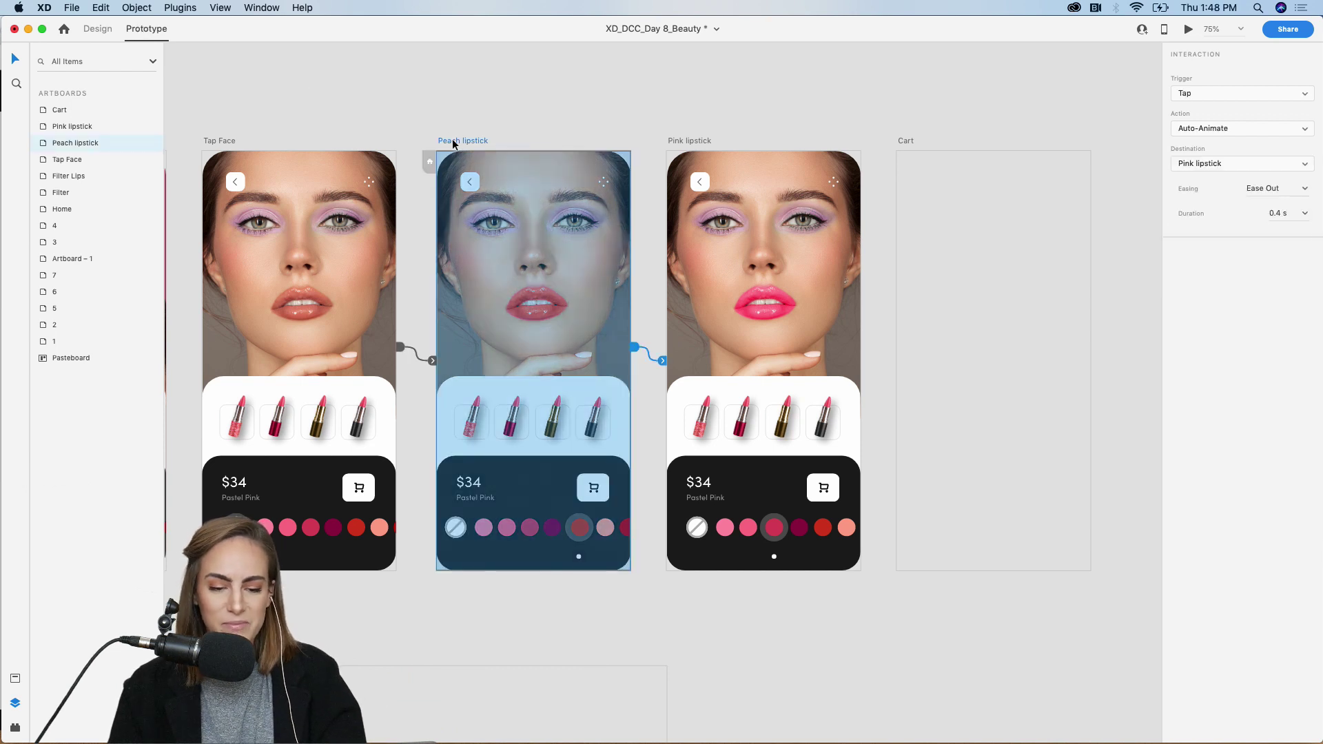
{"action": "left_click_drag", "start_coordinate": [635, 347], "coordinate": [689, 372]}
{"action": "left_click", "coordinate": [1213, 99]}
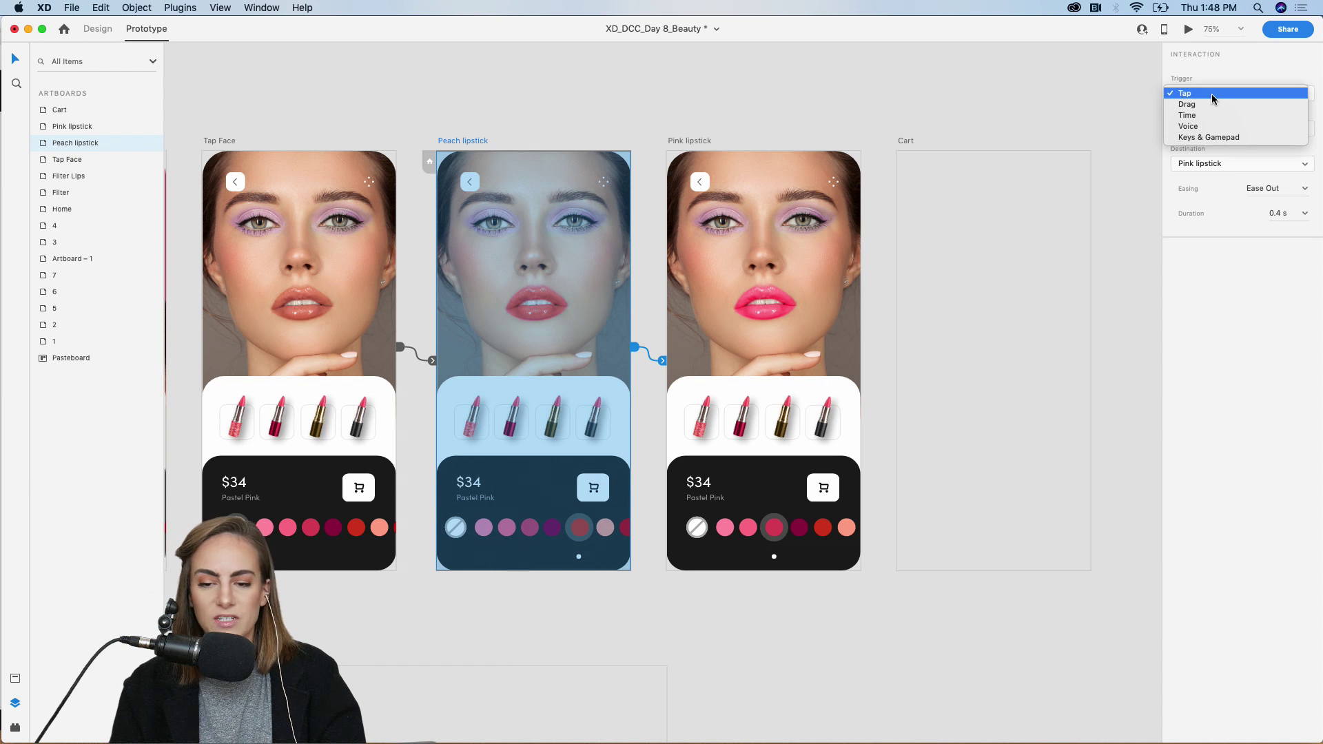
{"action": "key", "text": "Escape"}
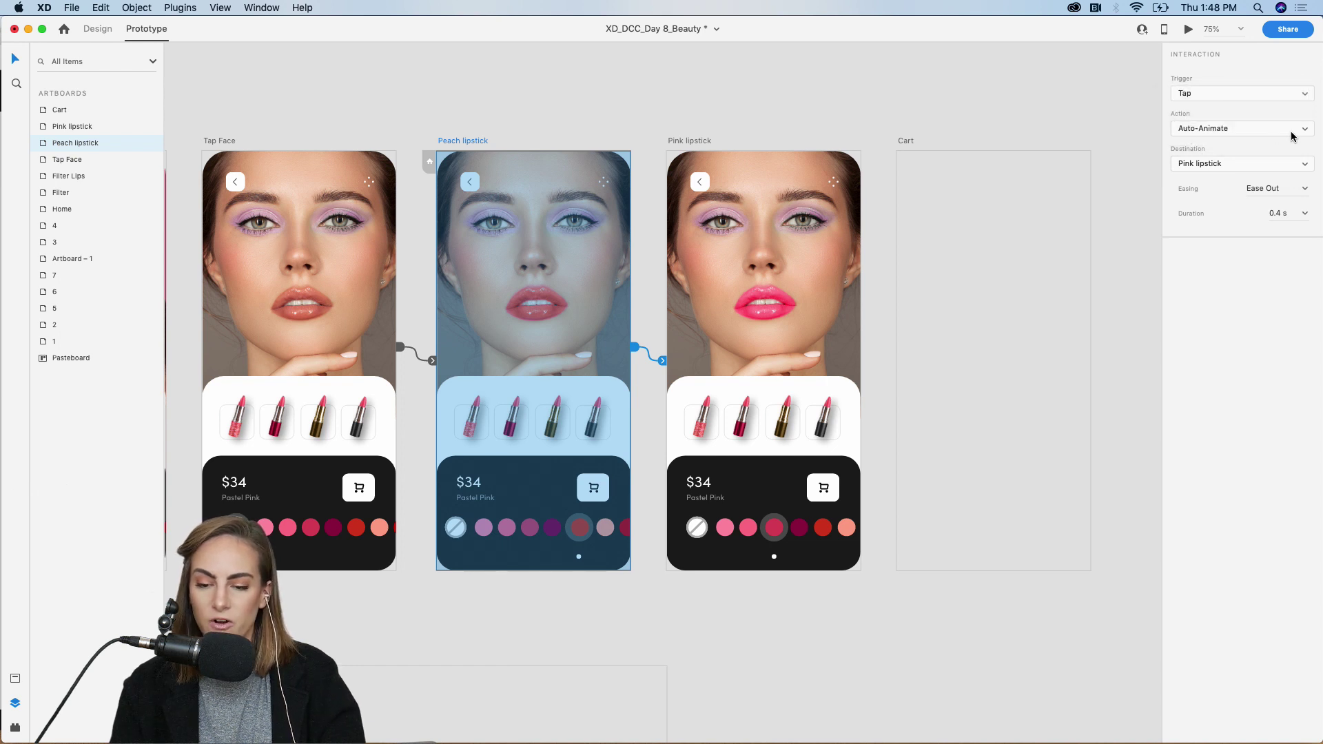
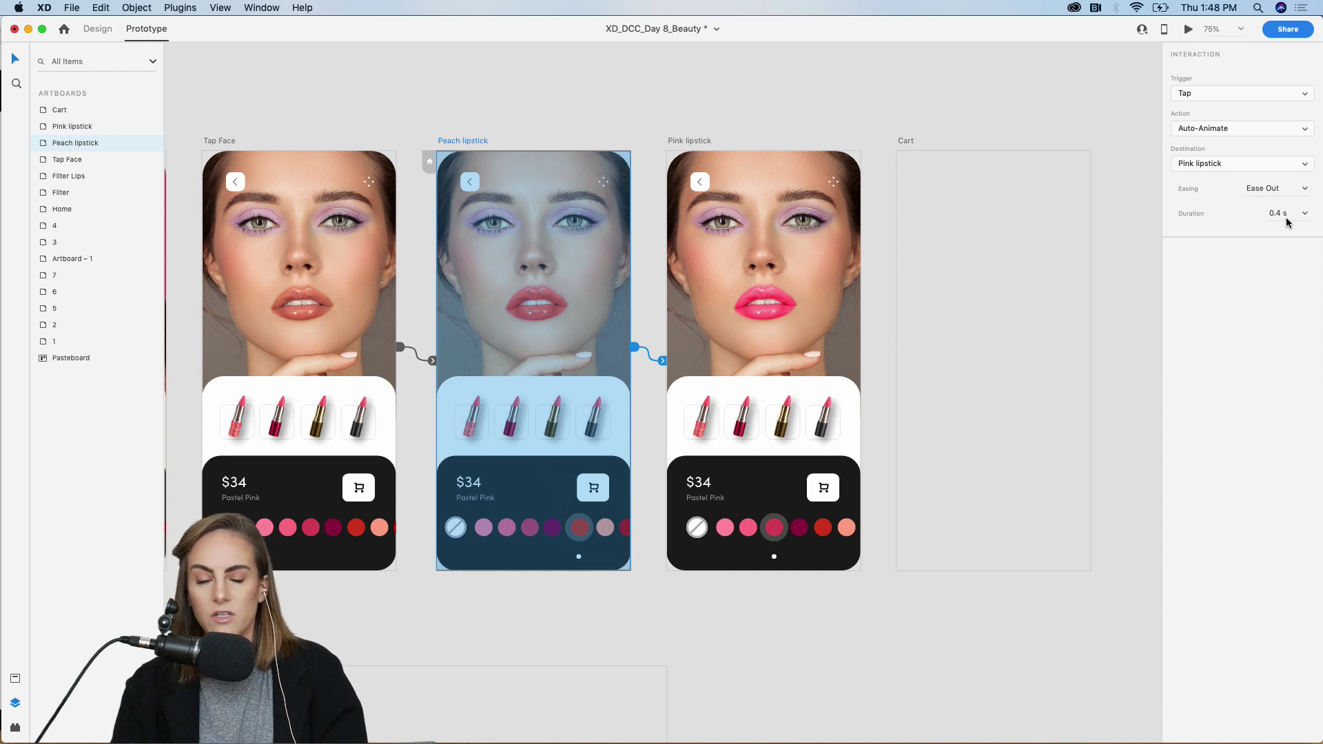
{"action": "left_click", "coordinate": [816, 129]}
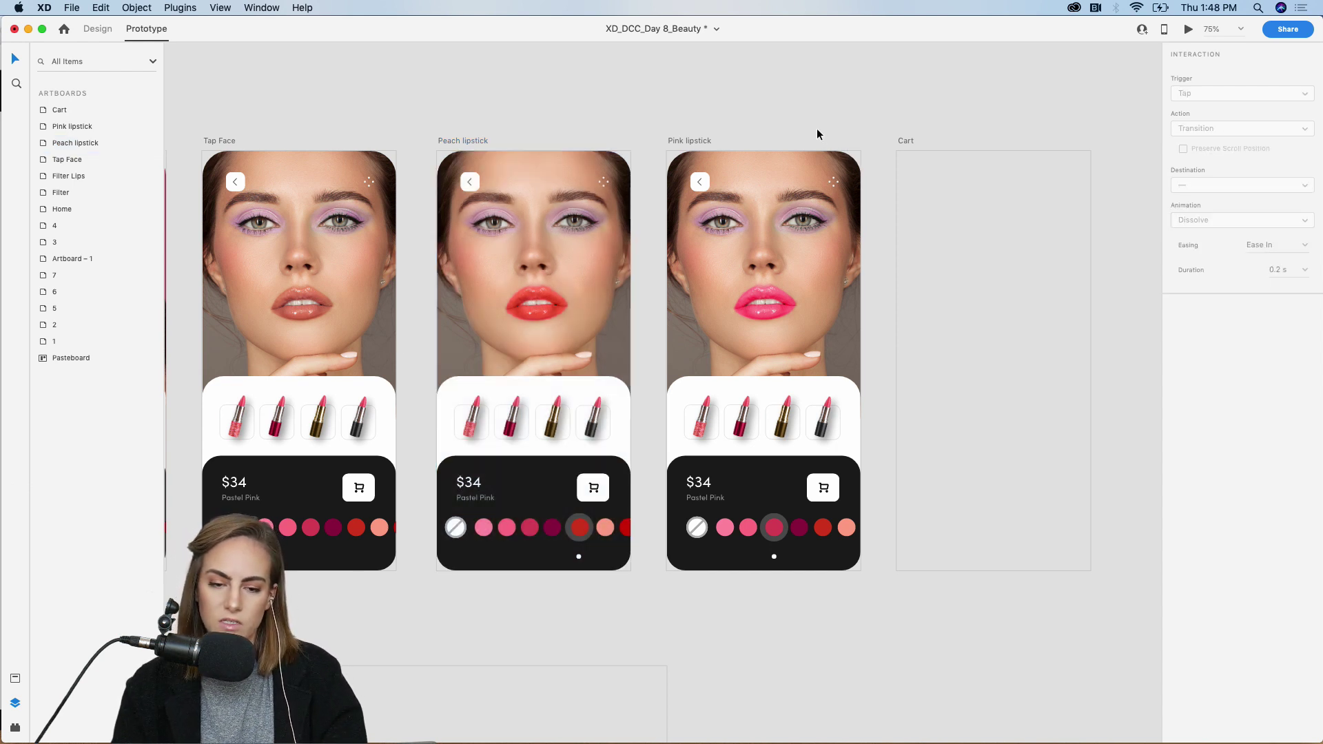
Preview the transition from Peach lipstick to Pink lipstick through the crimson swatch, and close the preview.
{"action": "scroll", "coordinate": [816, 128], "scroll_direction": "left", "scroll_amount": 2}
{"action": "scroll", "coordinate": [817, 128], "scroll_direction": "up", "scroll_amount": 1}
{"action": "left_click", "coordinate": [499, 159]}
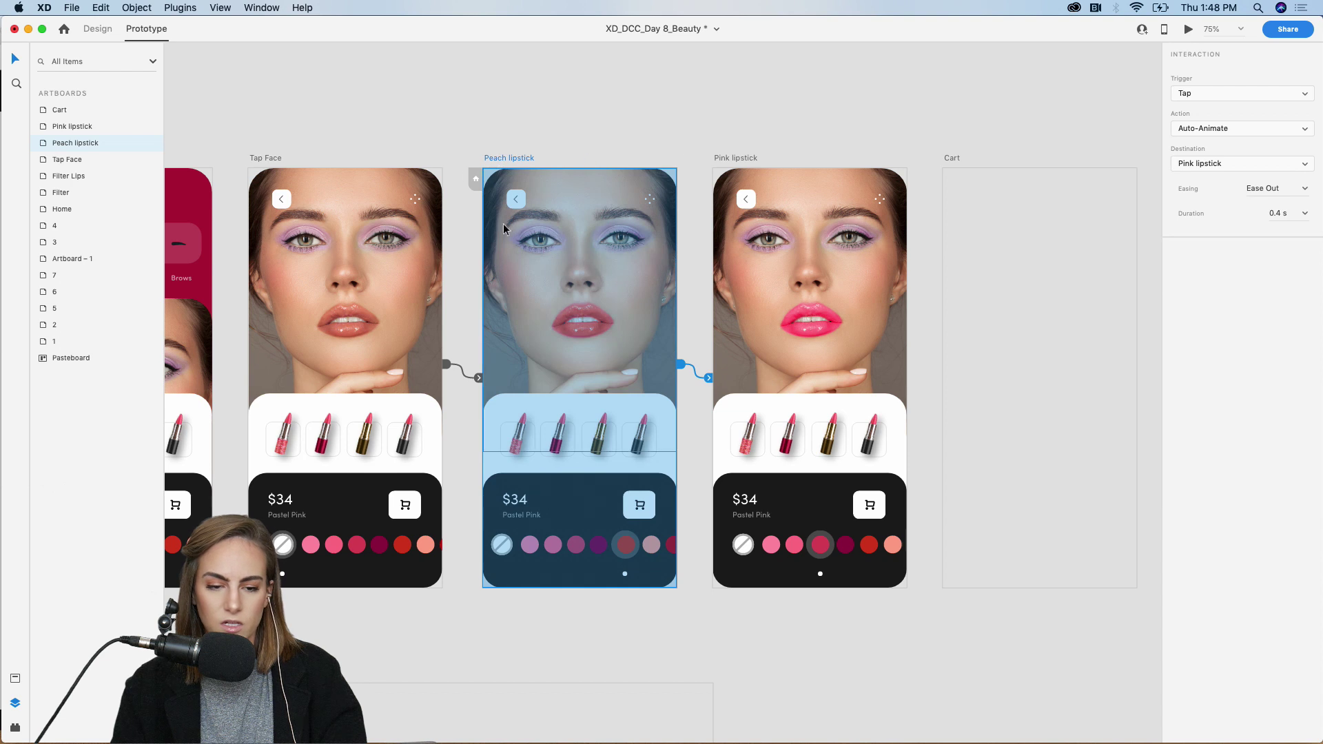
{"action": "left_click", "coordinate": [1188, 30]}
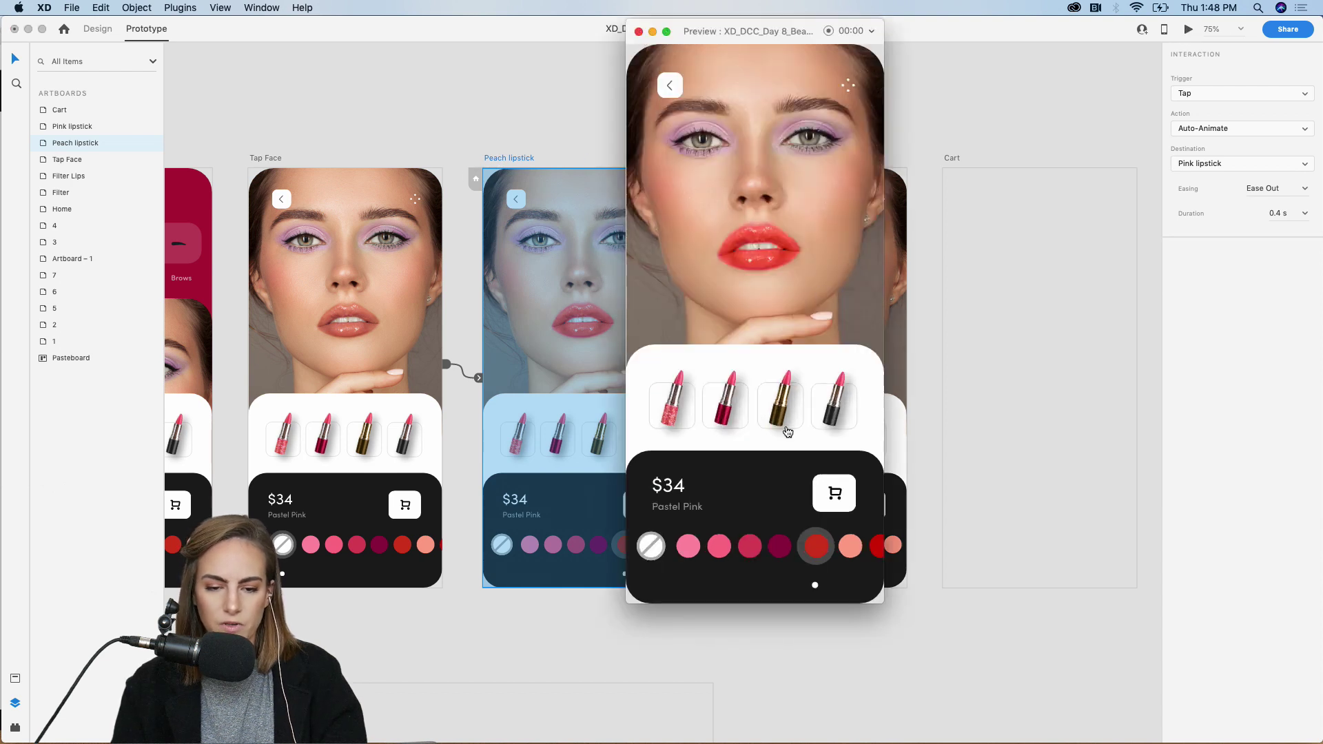
{"action": "left_click", "coordinate": [758, 548]}
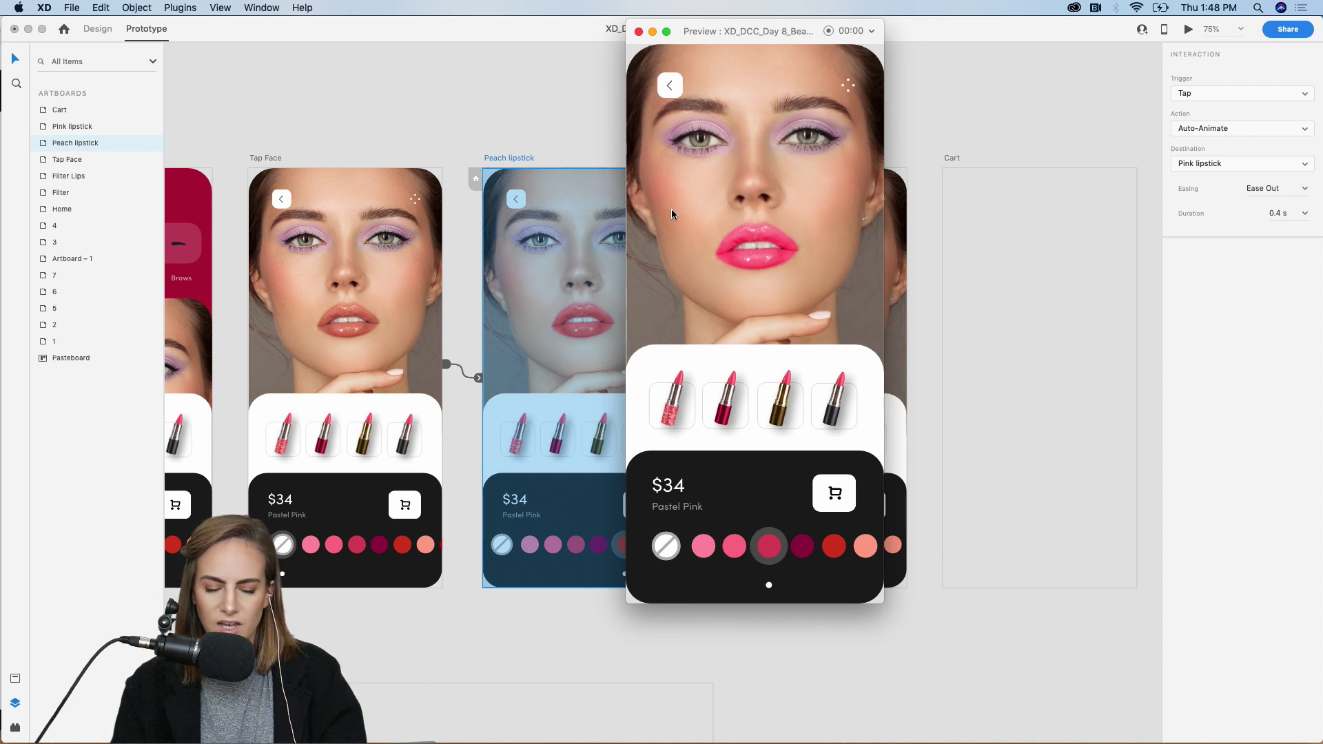
{"action": "left_click", "coordinate": [639, 32]}
{"action": "left_click", "coordinate": [617, 138]}
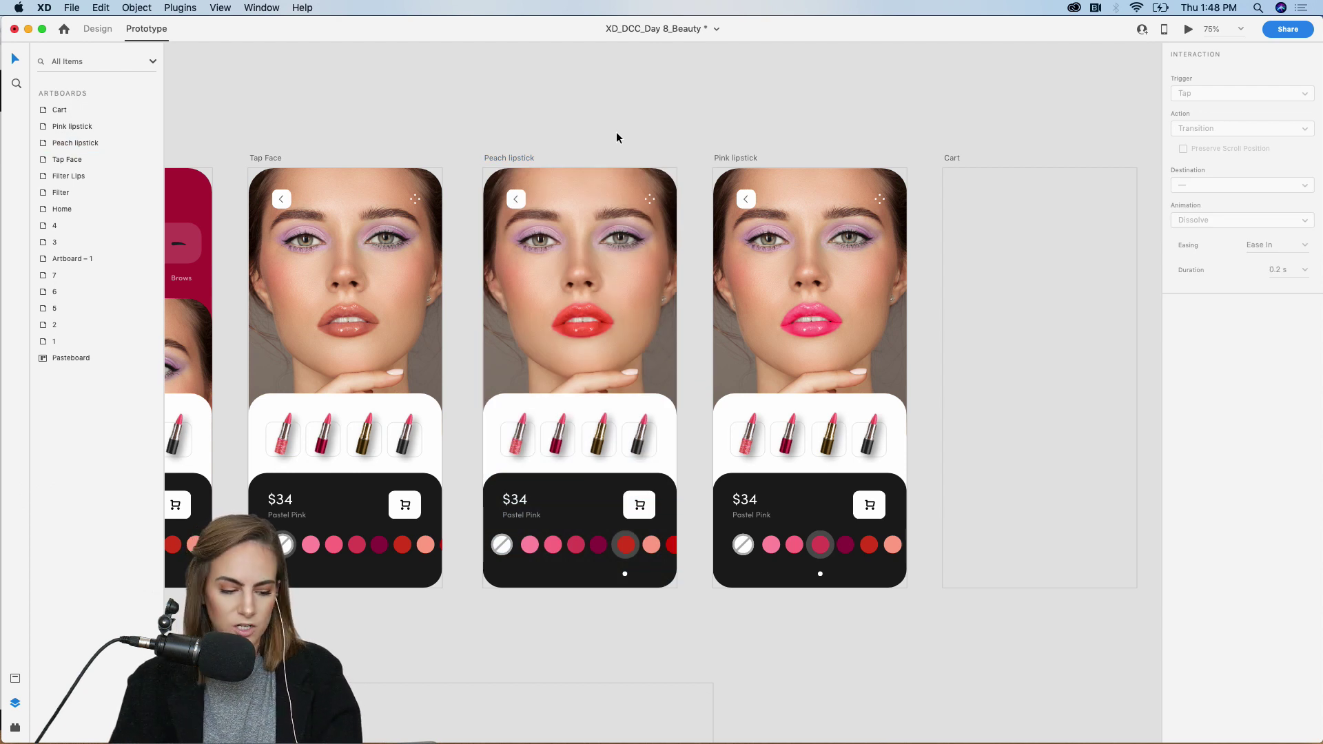
Connect the shop cart icon in the Pink lipstick artboard to the Cart artboard.
{"action": "scroll", "coordinate": [677, 103], "scroll_direction": "left", "scroll_amount": 3}
{"action": "scroll", "coordinate": [676, 103], "scroll_direction": "down", "scroll_amount": 3}
{"action": "scroll", "coordinate": [677, 102], "scroll_direction": "right", "scroll_amount": 3}
{"action": "scroll", "coordinate": [676, 102], "scroll_direction": "up", "scroll_amount": 1}
{"action": "left_click", "coordinate": [964, 366]}
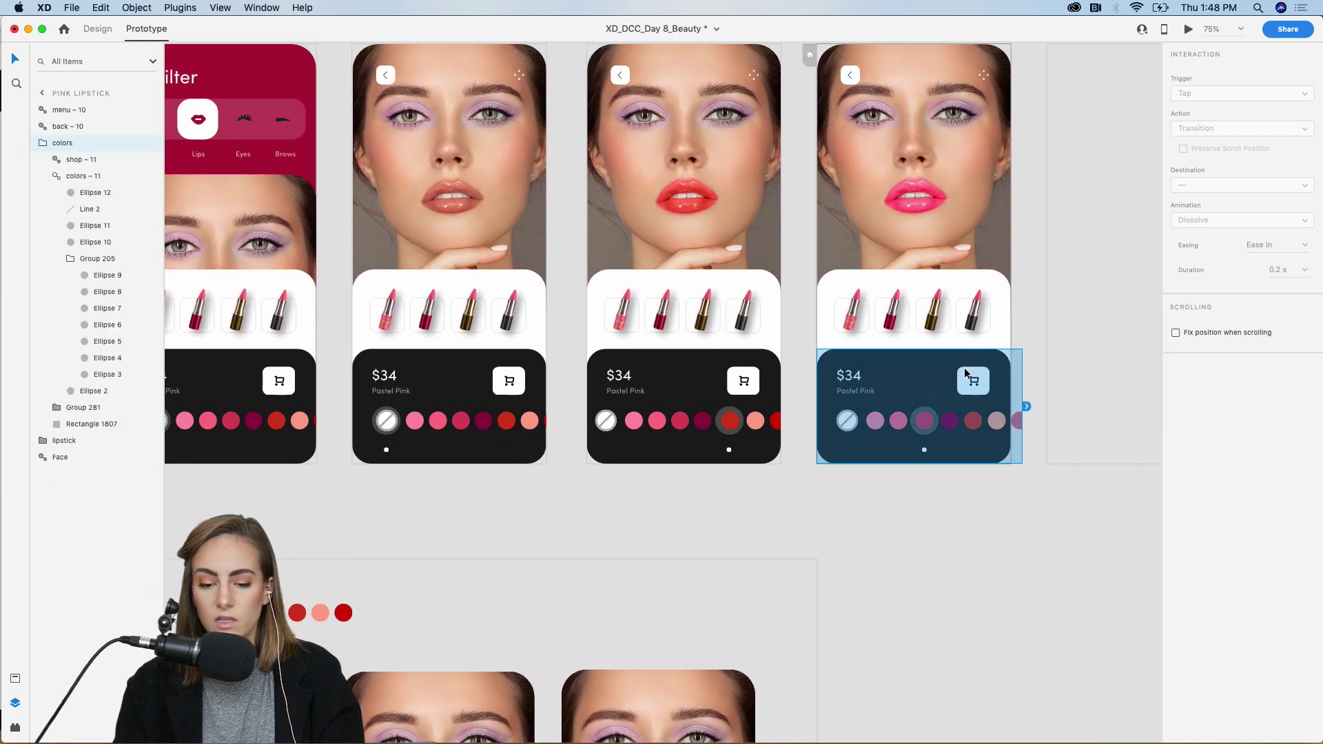
{"action": "scroll", "coordinate": [965, 372], "scroll_direction": "right", "scroll_amount": 3}
{"action": "scroll", "coordinate": [965, 372], "scroll_direction": "up", "scroll_amount": 1}
{"action": "double_click", "coordinate": [806, 436]}
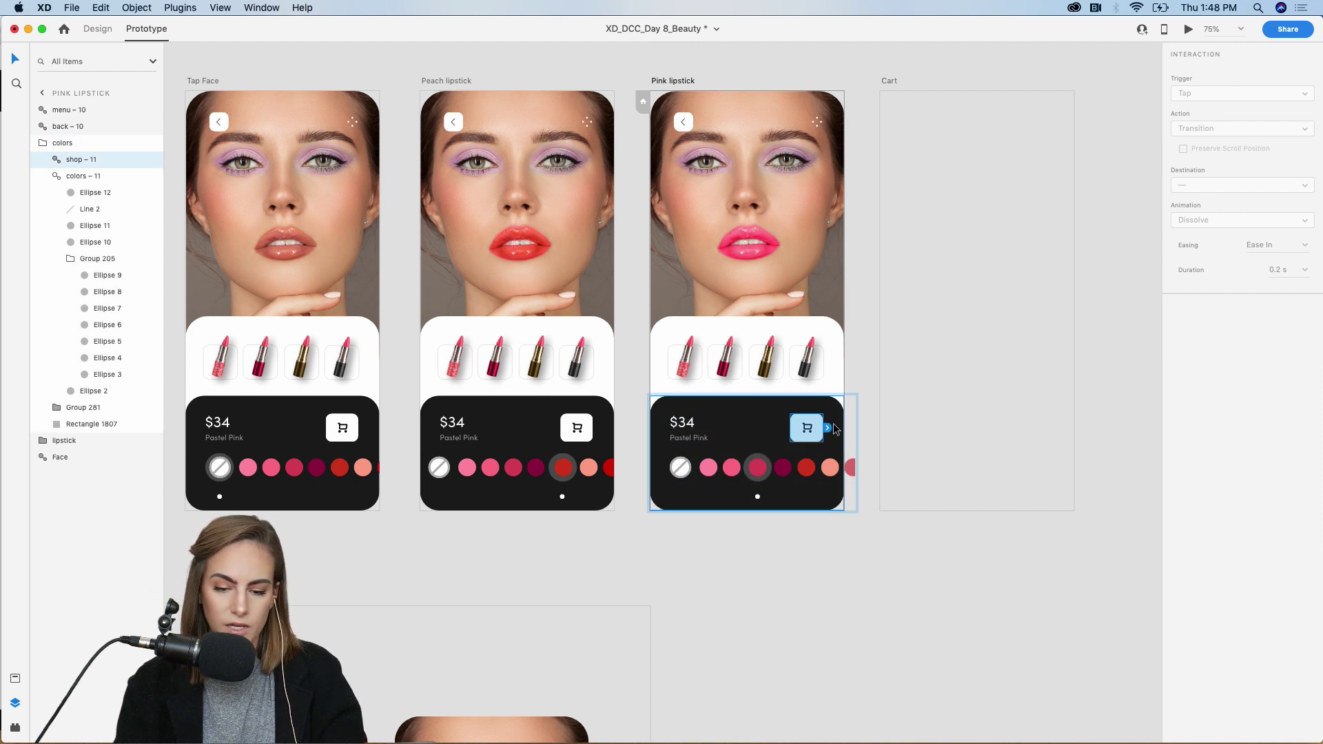
{"action": "left_click_drag", "start_coordinate": [827, 428], "coordinate": [883, 301]}
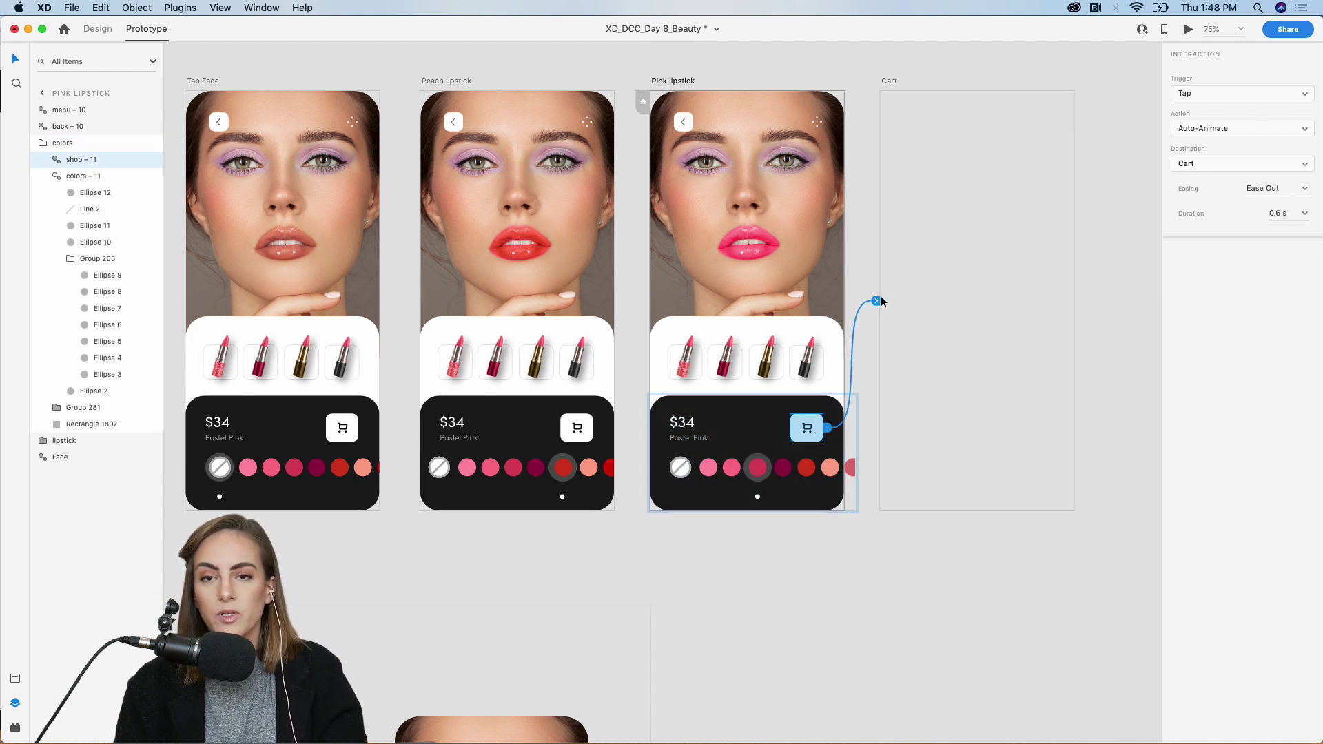
Set the cart icon's interaction to a Transition action with a duration of 0.2 s.
{"action": "left_click", "coordinate": [1217, 130]}
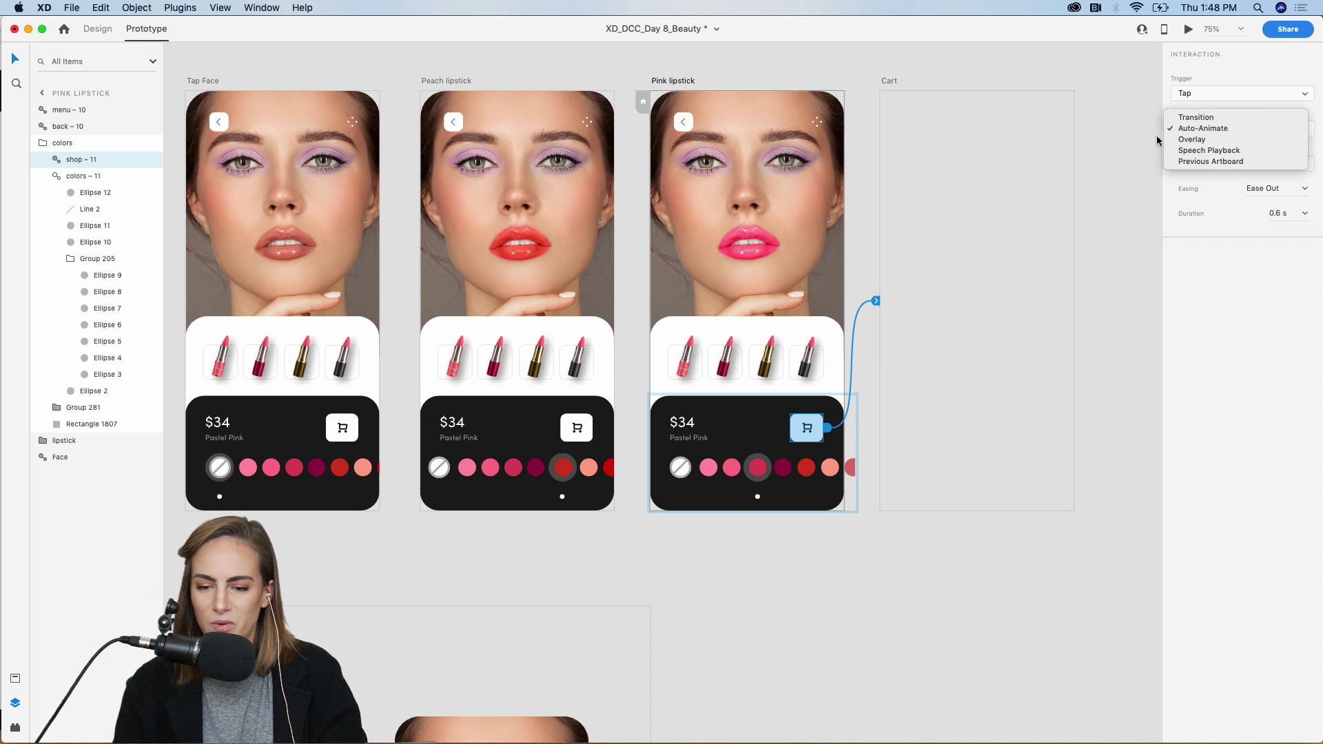
{"action": "left_click", "coordinate": [1205, 117]}
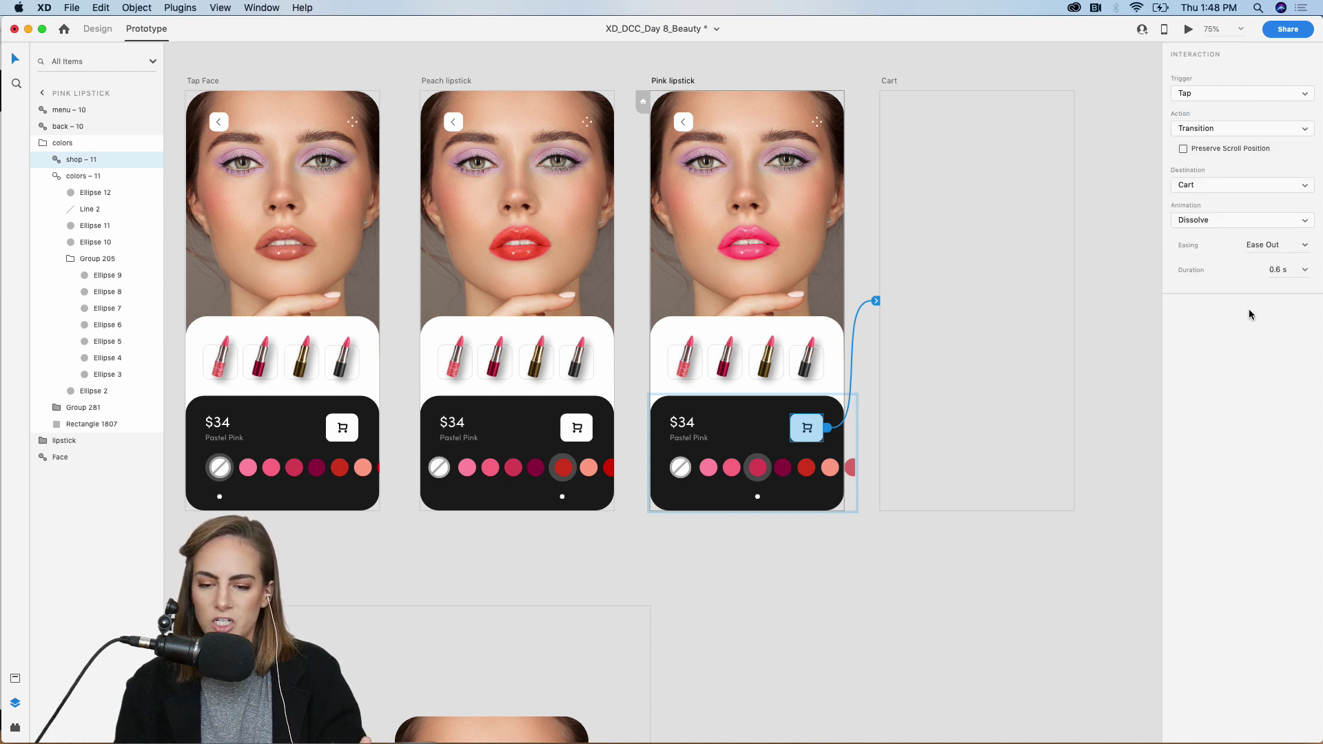
{"action": "left_click", "coordinate": [1303, 271]}
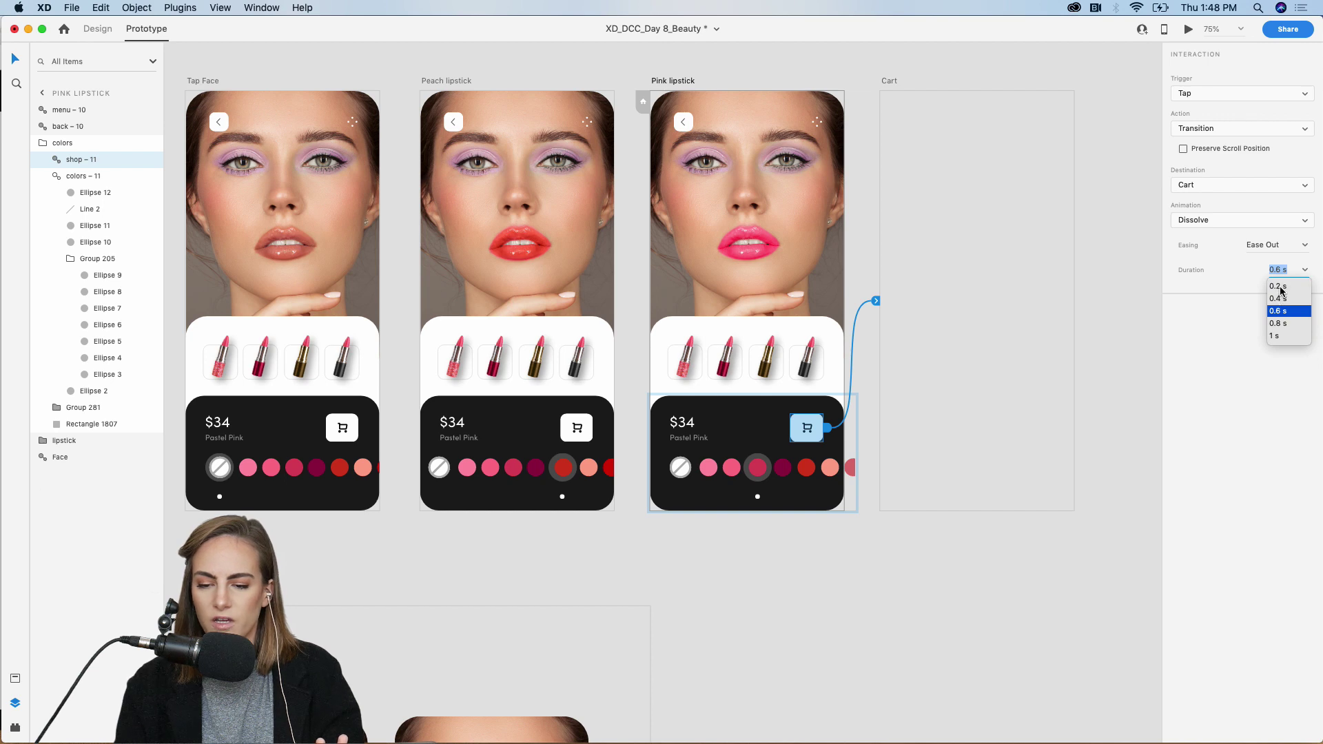
{"action": "left_click", "coordinate": [1278, 286]}
{"action": "left_click", "coordinate": [779, 604]}
Cover the empty Cart artboard with a white 375 × 812 rectangle and round its corners to 34.
{"action": "scroll", "coordinate": [778, 604], "scroll_direction": "up", "scroll_amount": 5}
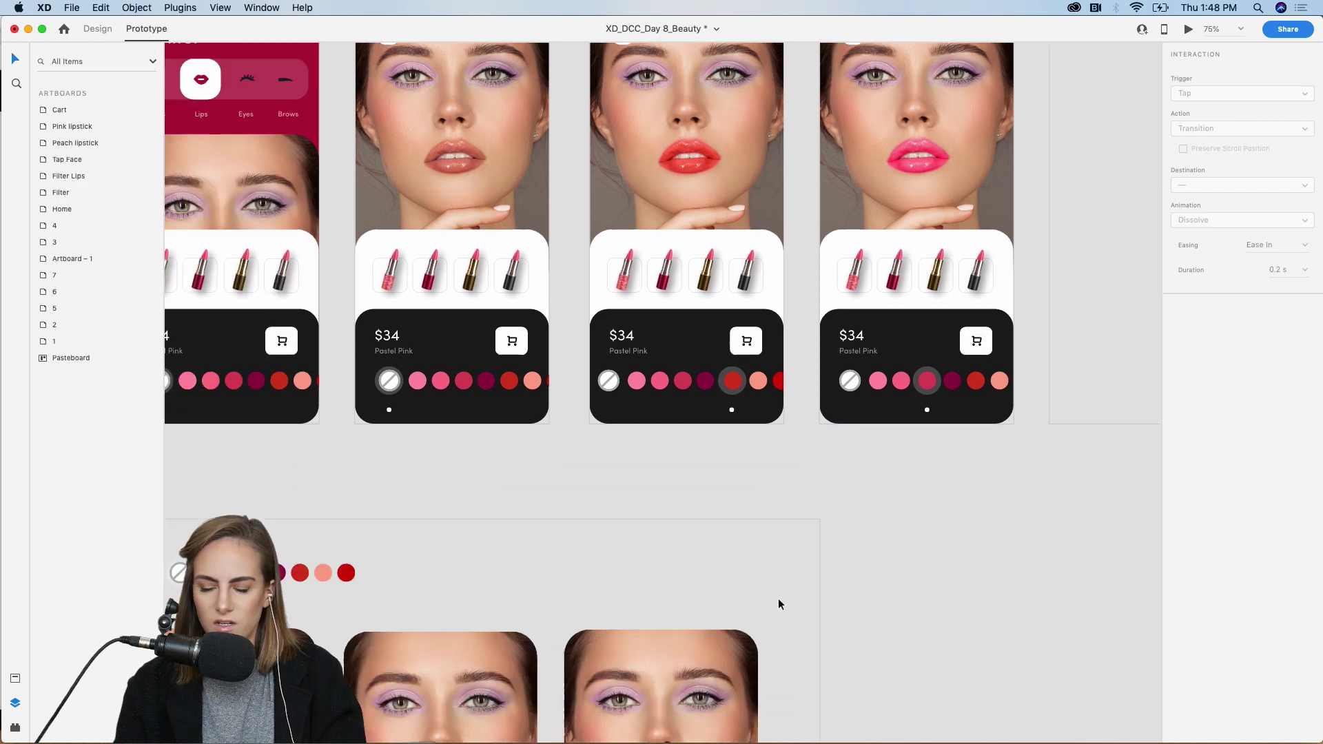
{"action": "scroll", "coordinate": [778, 603], "scroll_direction": "right", "scroll_amount": 4}
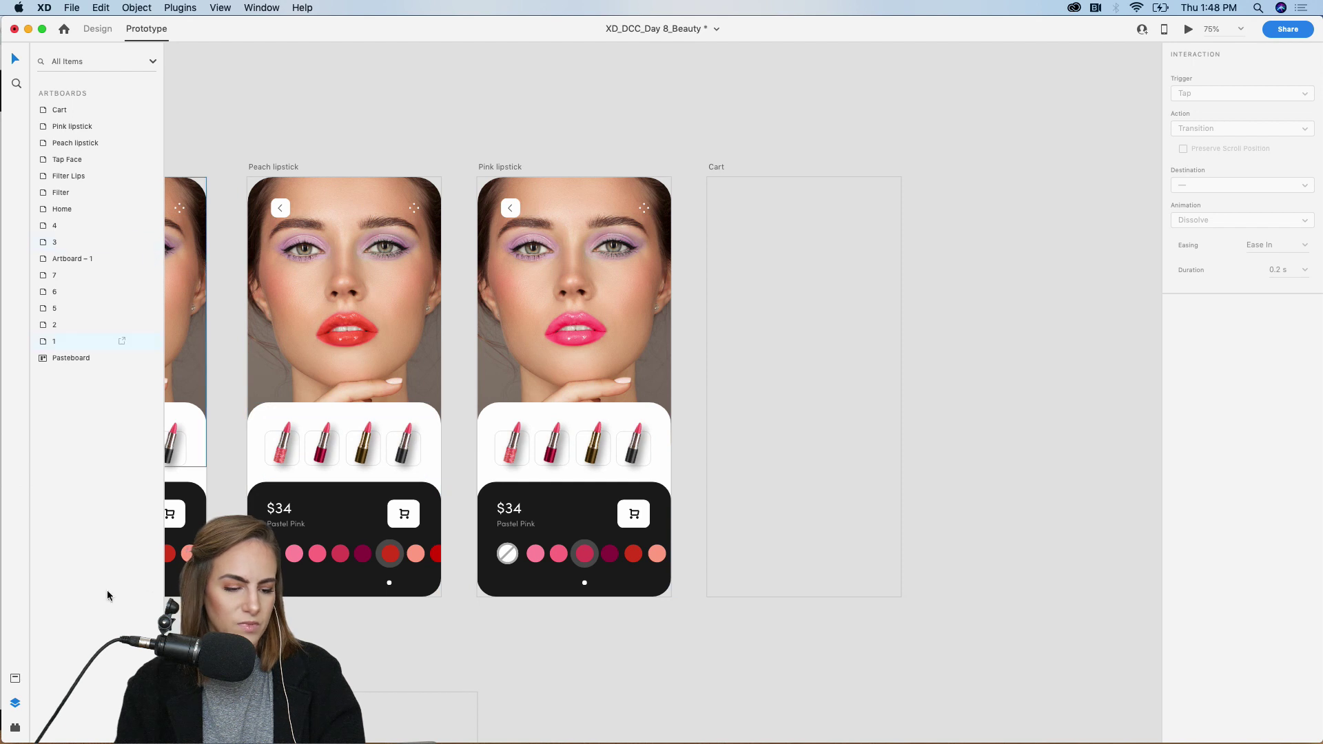
{"action": "left_click", "coordinate": [16, 676]}
{"action": "left_click", "coordinate": [97, 28]}
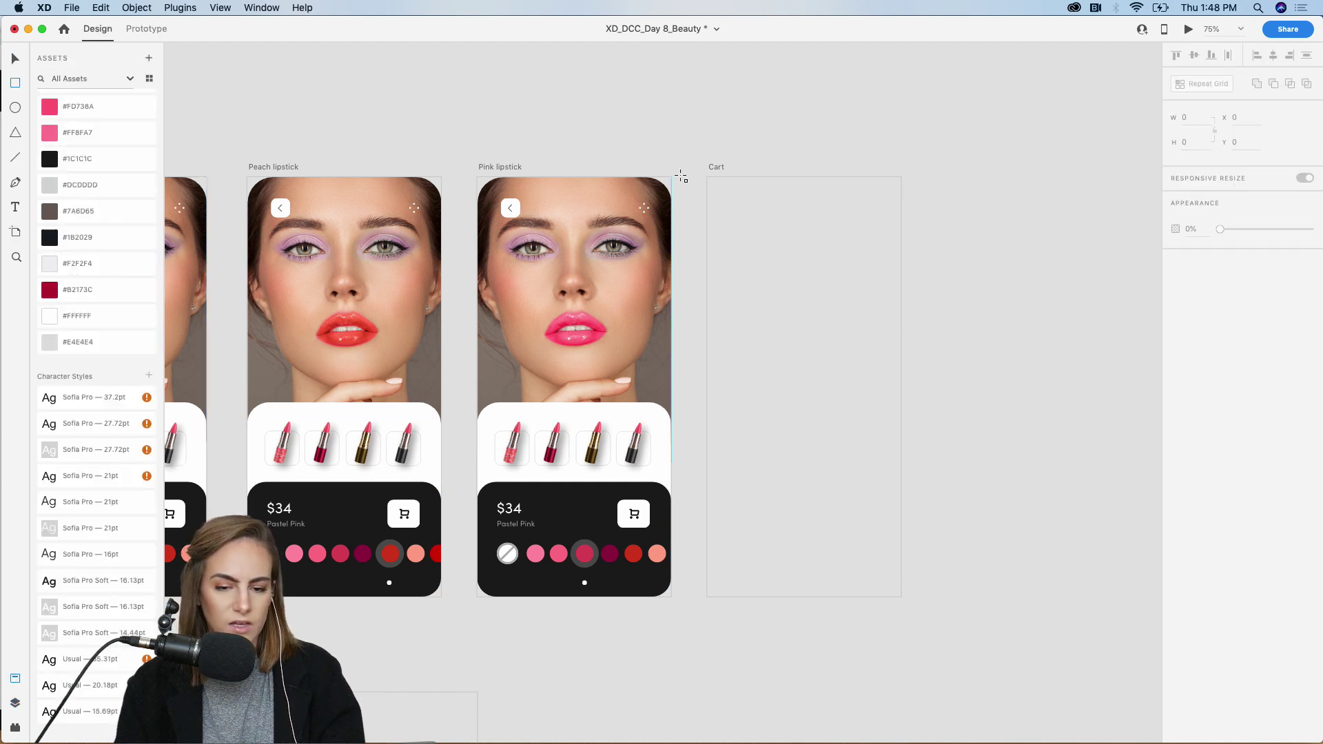
{"action": "left_click_drag", "start_coordinate": [708, 178], "coordinate": [901, 596]}
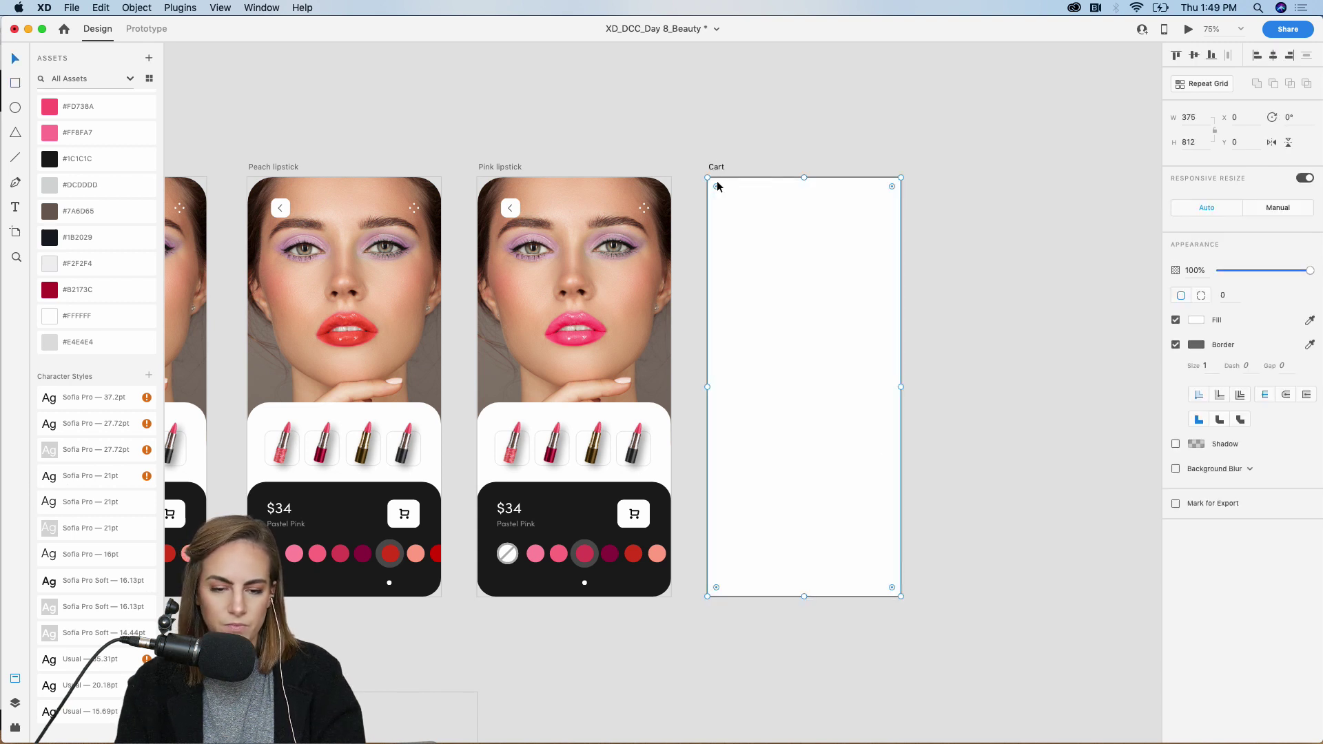
{"action": "mouse_move", "coordinate": [717, 186]}
{"action": "left_mouse_down"}
{"action": "mouse_move", "coordinate": [729, 207]}
{"action": "mouse_move", "coordinate": [718, 195]}
{"action": "left_mouse_up"}
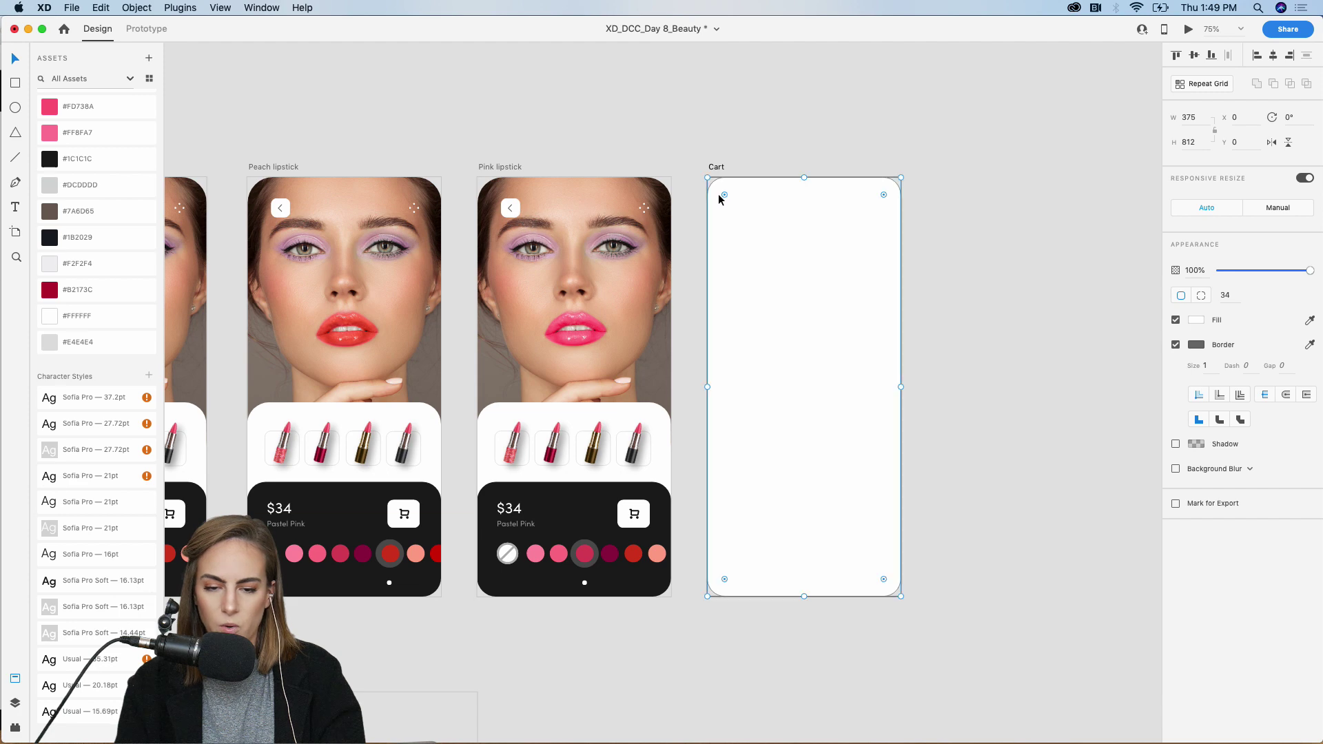
{"action": "left_click", "coordinate": [1036, 309]}
Copy the black back button and black four-dot menu icon from Artboard – 1 into the upper part of the Cart artboard.
{"action": "scroll", "coordinate": [1035, 309], "scroll_direction": "left", "scroll_amount": 5}
{"action": "scroll", "coordinate": [1036, 309], "scroll_direction": "down", "scroll_amount": 10}
{"action": "scroll", "coordinate": [1035, 316], "scroll_direction": "left", "scroll_amount": 3}
{"action": "scroll", "coordinate": [1036, 316], "scroll_direction": "down", "scroll_amount": 2}
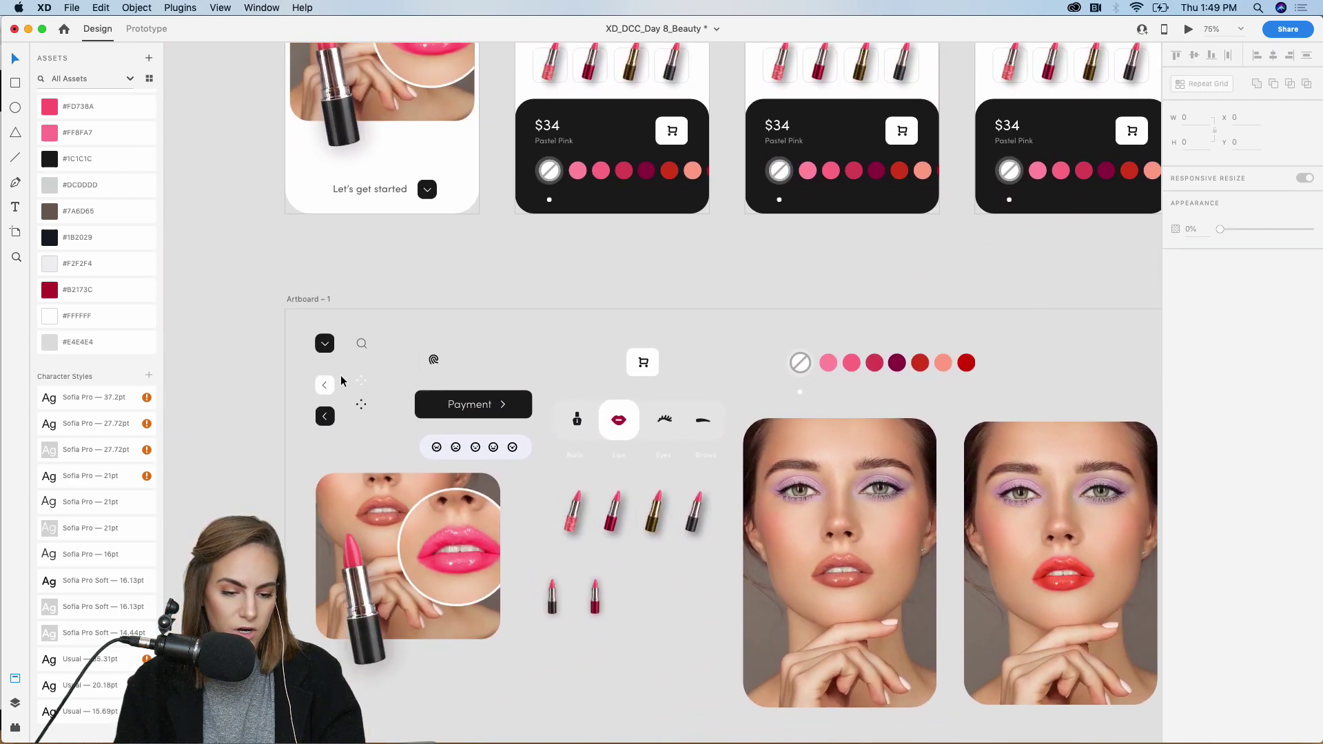
{"action": "left_click", "coordinate": [359, 405]}
{"action": "scroll", "coordinate": [365, 409], "scroll_direction": "right", "scroll_amount": 1}
{"action": "scroll", "coordinate": [363, 406], "scroll_direction": "up", "scroll_amount": 8}
{"action": "scroll", "coordinate": [362, 406], "scroll_direction": "right", "scroll_amount": 8}
{"action": "left_click_drag", "start_coordinate": [640, 207], "coordinate": [738, 275]}
{"action": "key", "text": "super+v"}
{"action": "left_click", "coordinate": [691, 293]}
{"action": "left_click", "coordinate": [609, 404]}
{"action": "left_click_drag", "start_coordinate": [612, 422], "coordinate": [390, 401]}
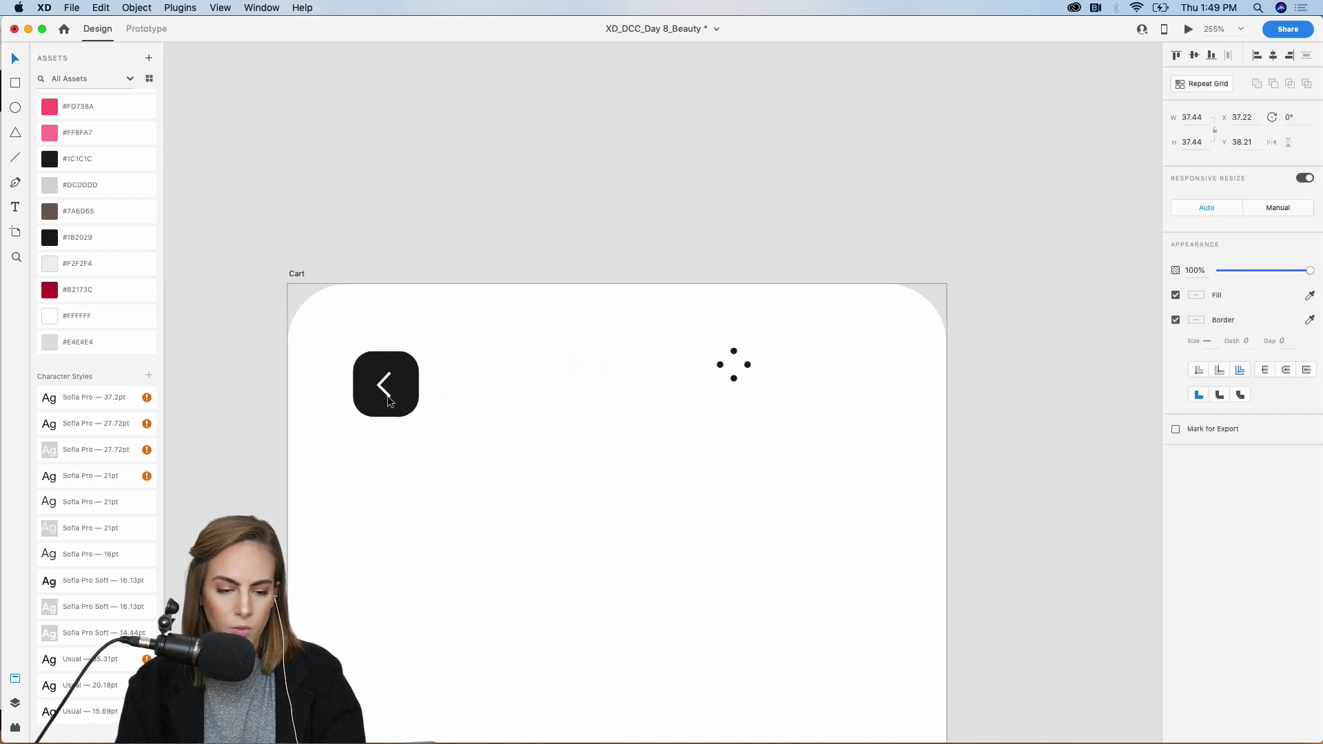
Move Cart's white rectangle down to Y 120 and paste the white back and menu icons from Pink lipstick as placement guides.
{"action": "left_click_drag", "start_coordinate": [566, 379], "coordinate": [571, 594]}
{"action": "key", "text": "super+minus"}
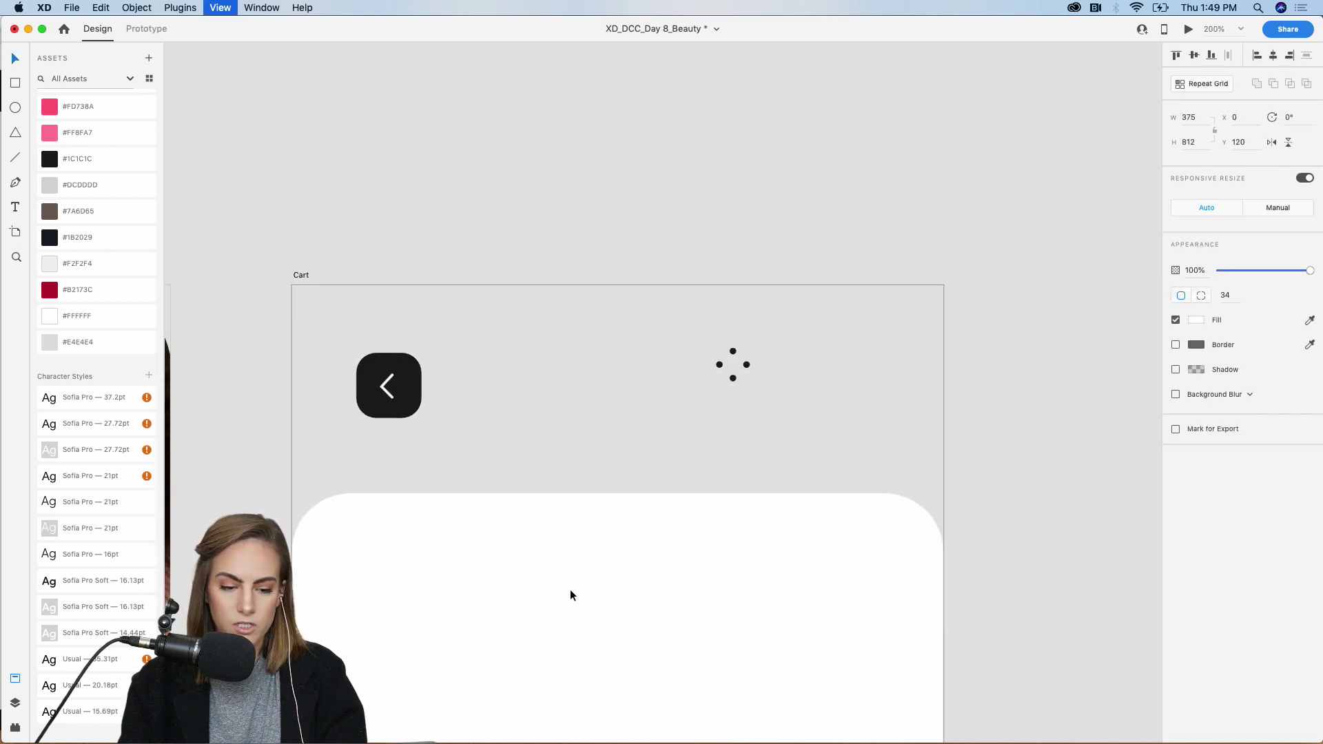
{"action": "left_click", "coordinate": [479, 434]}
{"action": "left_click", "coordinate": [719, 371]}
{"action": "scroll", "coordinate": [733, 410], "scroll_direction": "left", "scroll_amount": 10}
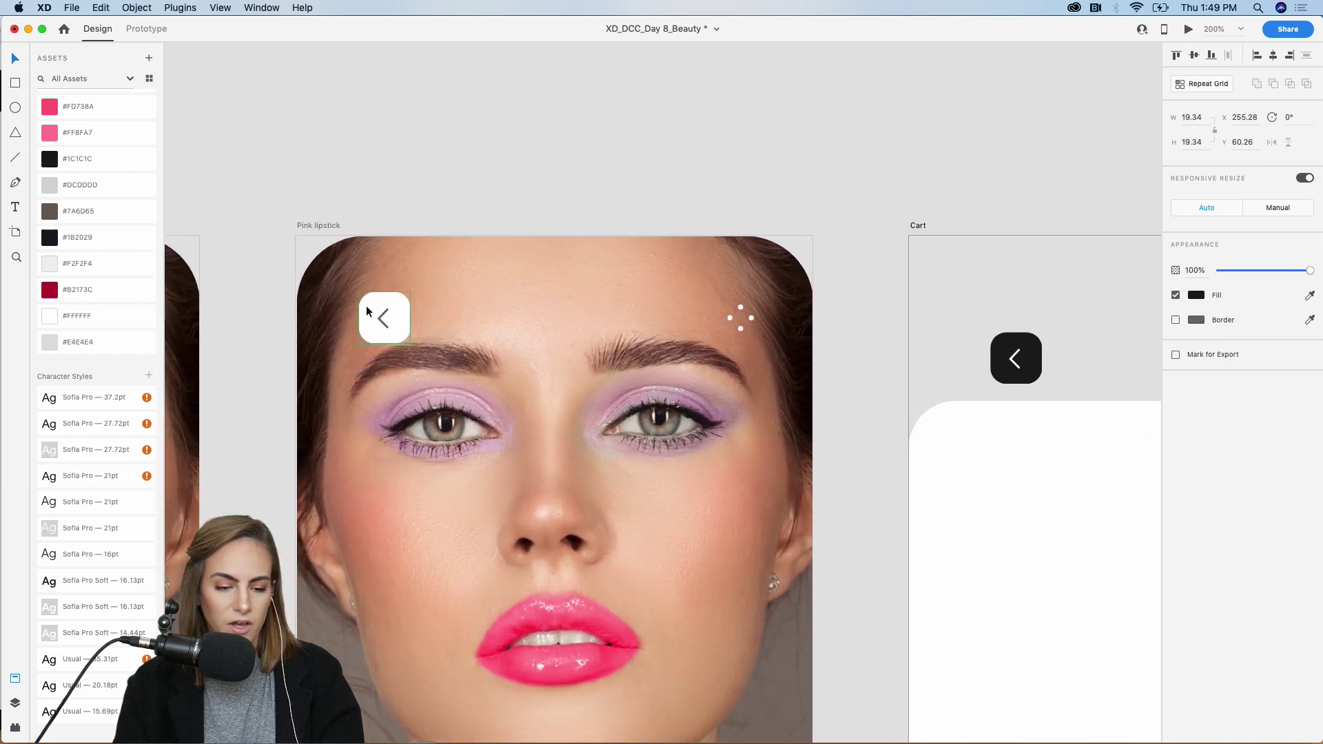
{"action": "left_click", "coordinate": [367, 312]}
{"action": "left_click", "coordinate": [726, 319], "text": "shift"}
{"action": "scroll", "coordinate": [727, 317], "scroll_direction": "right", "scroll_amount": 4}
{"action": "scroll", "coordinate": [727, 317], "scroll_direction": "right", "scroll_amount": 8}
{"action": "key", "text": "super+v"}
{"action": "left_click", "coordinate": [652, 381]}
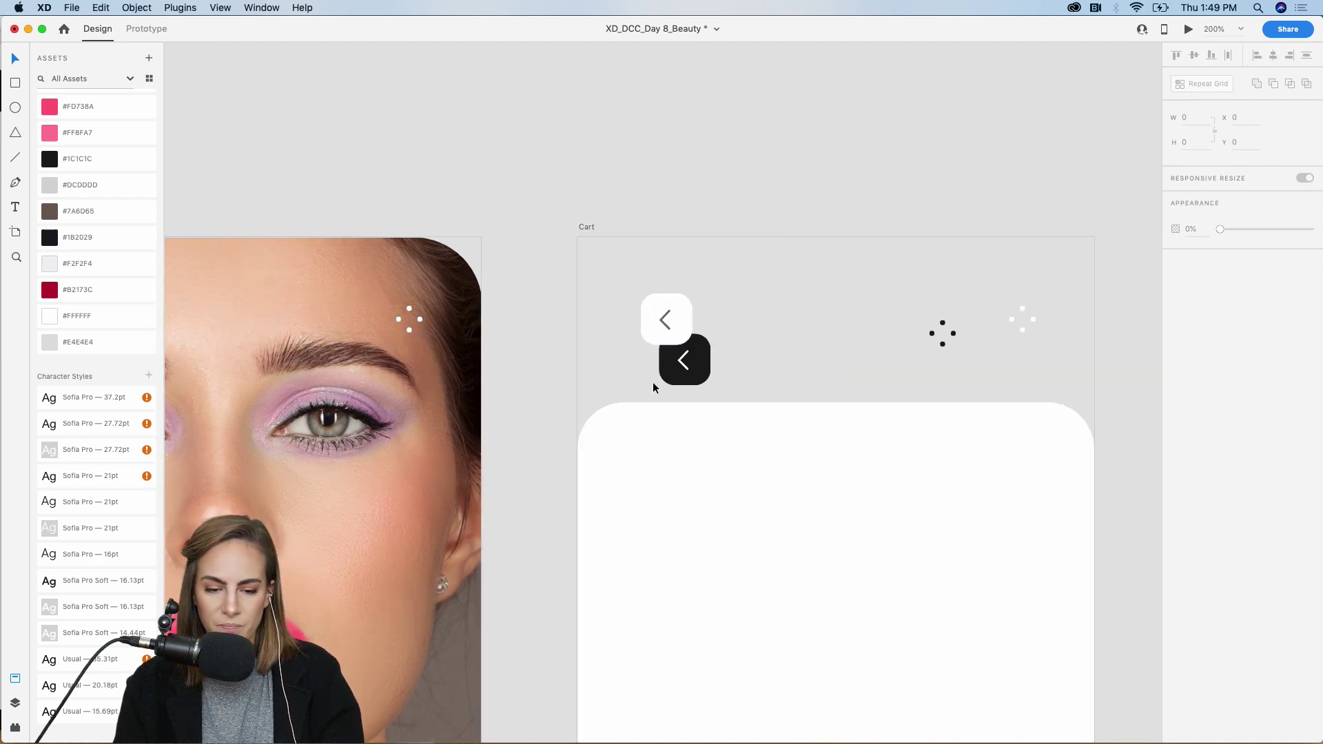
Align the black back and menu icons with the white copies, delete the white copies, and return the rectangle to the artboard's top.
{"action": "left_click_drag", "start_coordinate": [687, 379], "coordinate": [670, 340]}
{"action": "left_click_drag", "start_coordinate": [938, 340], "coordinate": [1019, 325]}
{"action": "left_click", "coordinate": [662, 333]}
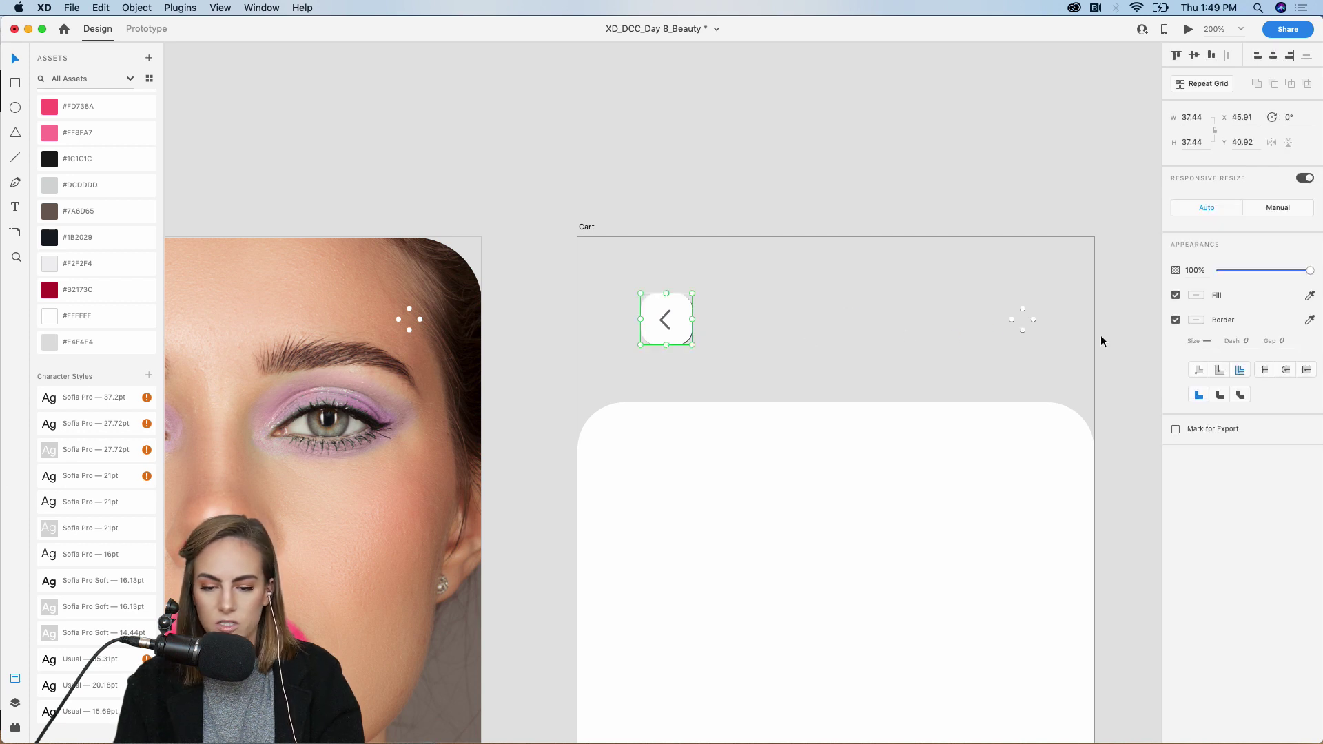
{"action": "left_click", "coordinate": [1008, 317], "text": "shift"}
{"action": "key", "text": "Delete"}
{"action": "left_click_drag", "start_coordinate": [864, 449], "coordinate": [844, 284]}
{"action": "left_click", "coordinate": [767, 139]}
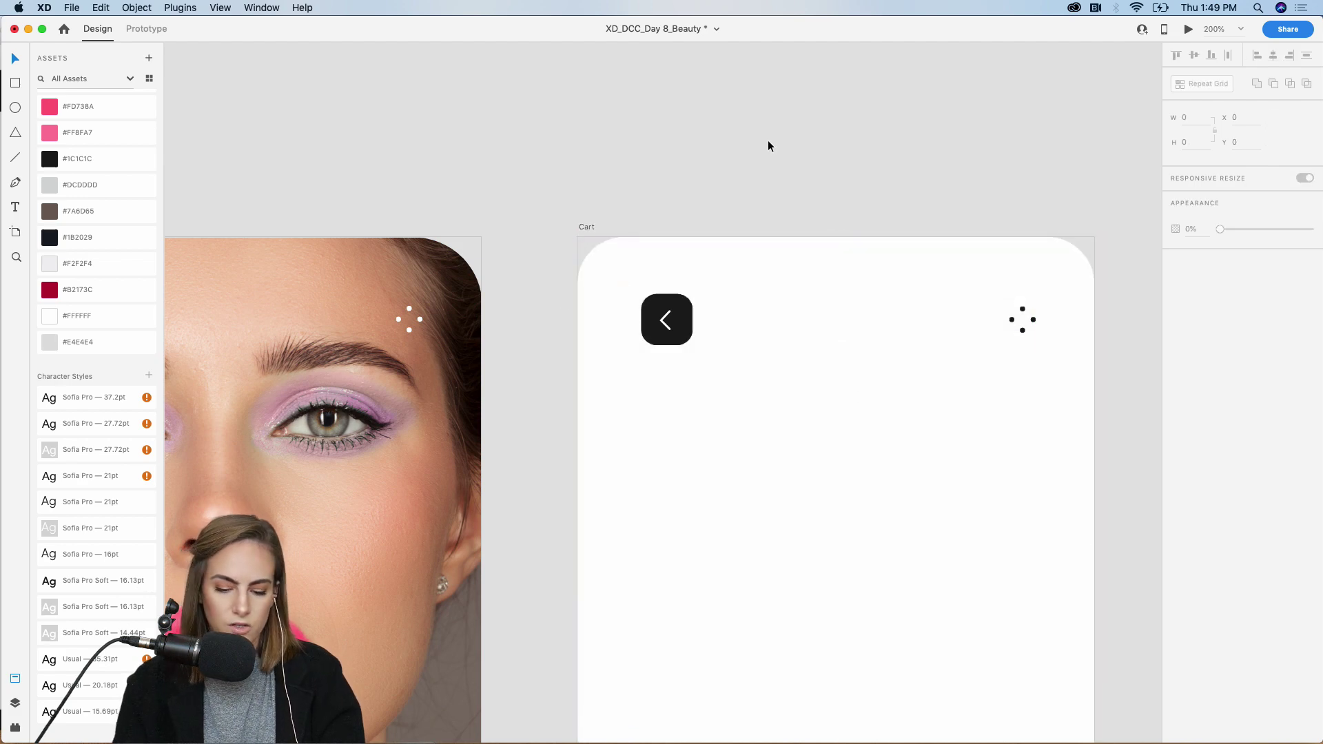
Copy the two small upright lipstick images from Artboard – 1 into the Cart artboard.
{"action": "key", "text": "super+1"}
{"action": "key", "text": "super+minus"}
{"action": "scroll", "coordinate": [768, 140], "scroll_direction": "left", "scroll_amount": 5}
{"action": "scroll", "coordinate": [767, 139], "scroll_direction": "down", "scroll_amount": 10}
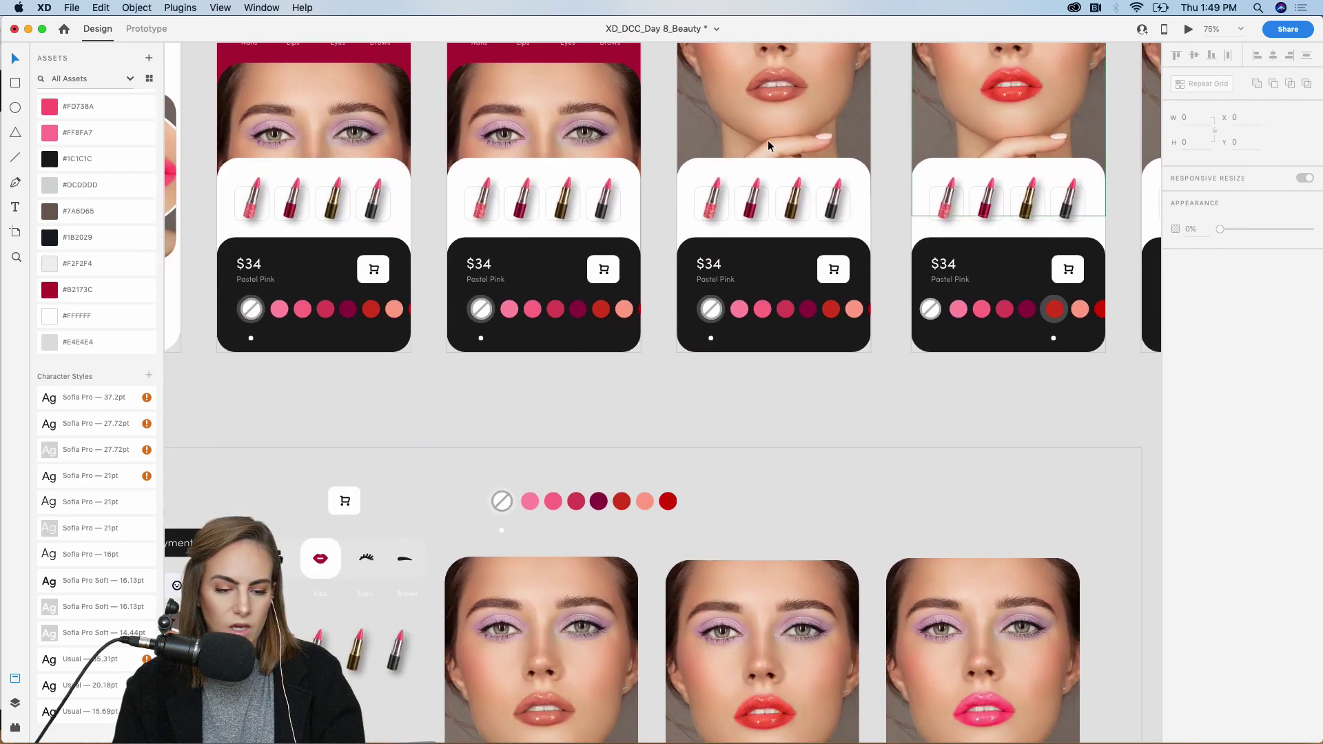
{"action": "left_click", "coordinate": [442, 611]}
{"action": "left_click", "coordinate": [484, 611], "text": "shift"}
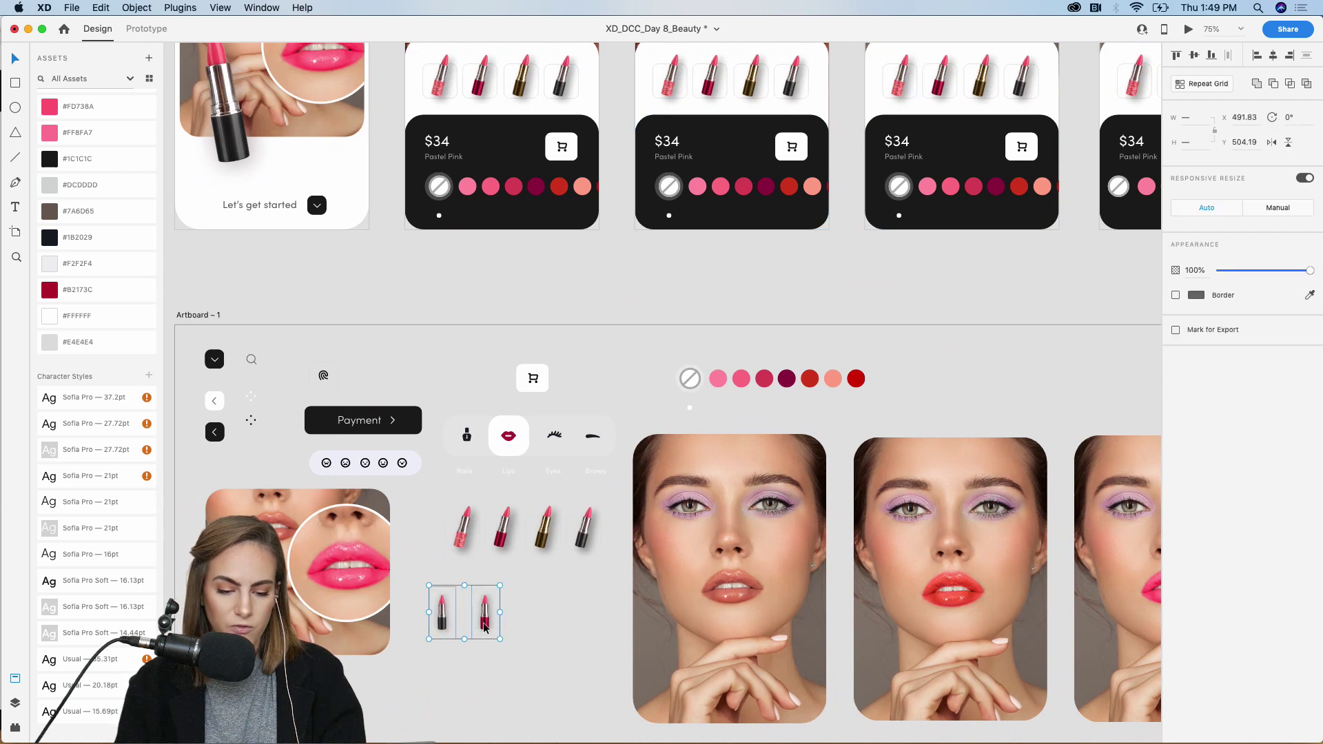
{"action": "scroll", "coordinate": [484, 628], "scroll_direction": "up", "scroll_amount": 5}
{"action": "scroll", "coordinate": [484, 629], "scroll_direction": "right", "scroll_amount": 10}
{"action": "scroll", "coordinate": [482, 623], "scroll_direction": "up", "scroll_amount": 5}
{"action": "scroll", "coordinate": [483, 622], "scroll_direction": "right", "scroll_amount": 10}
{"action": "key", "text": "z"}
{"action": "left_click_drag", "start_coordinate": [615, 265], "coordinate": [844, 452]}
{"action": "key", "text": "super+v"}
{"action": "left_click", "coordinate": [1007, 390]}
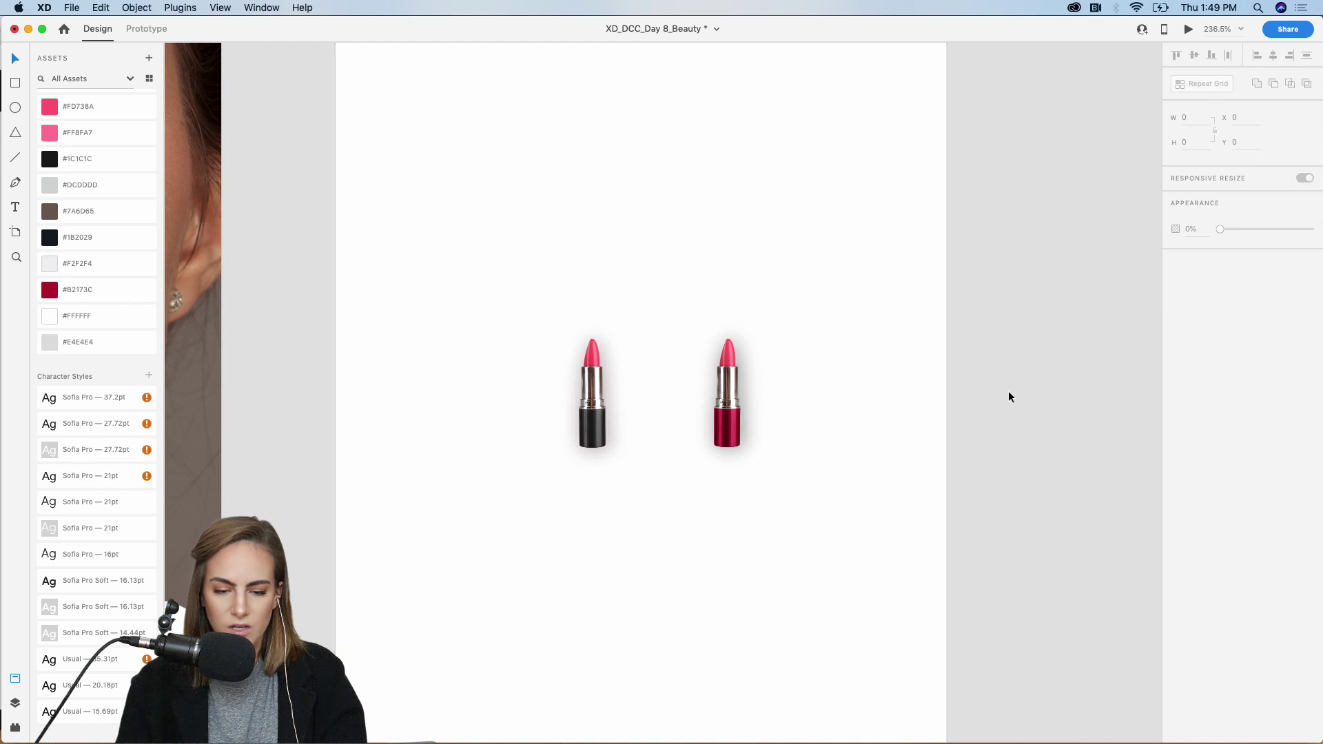
Stack the two lipstick images along Cart's left side, with the black lipstick above the crimson one.
{"action": "key", "text": "super+1"}
{"action": "left_click", "coordinate": [691, 393]}
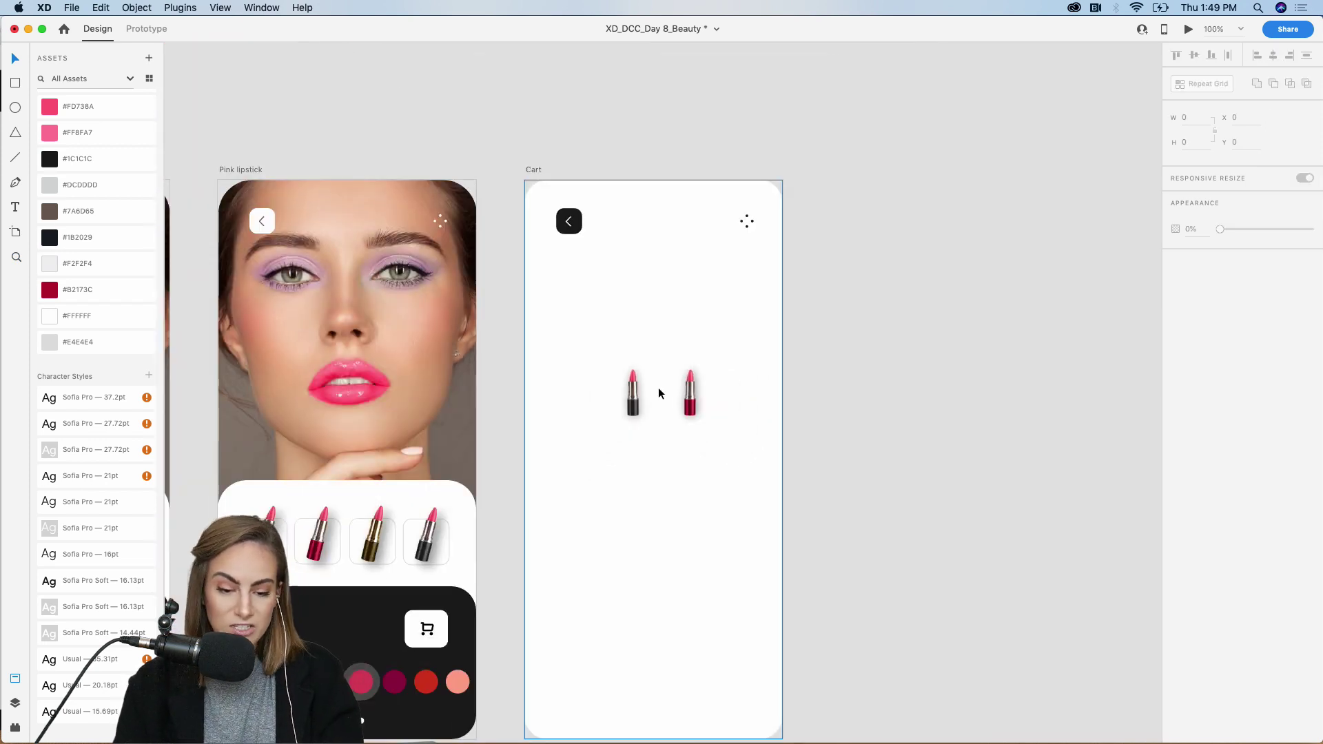
{"action": "left_click_drag", "start_coordinate": [616, 386], "coordinate": [565, 333]}
{"action": "left_click_drag", "start_coordinate": [697, 389], "coordinate": [570, 398]}
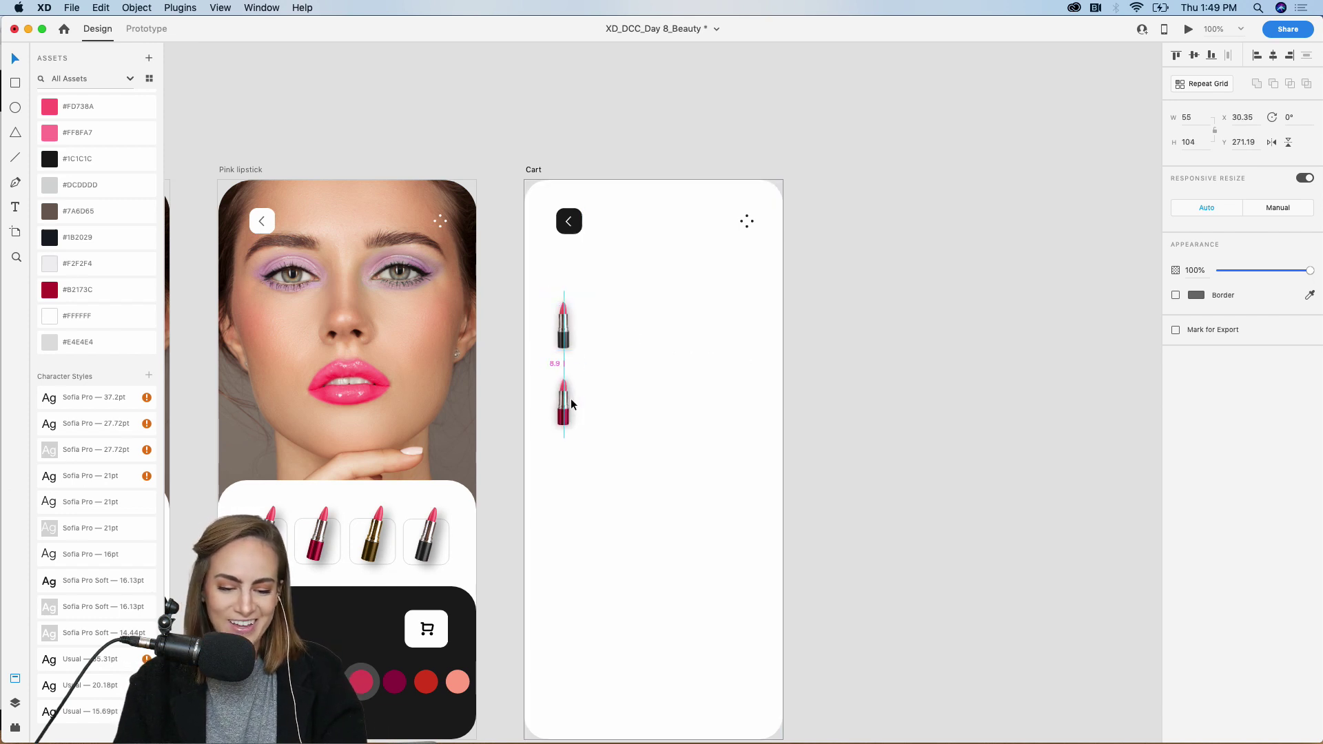
{"action": "left_click", "coordinate": [836, 309]}
Copy the price and shade label from Pink lipstick to beside Cart's black lipstick and fill it with the saved dark swatch.
{"action": "scroll", "coordinate": [838, 311], "scroll_direction": "left", "scroll_amount": 2}
{"action": "left_click", "coordinate": [315, 615]}
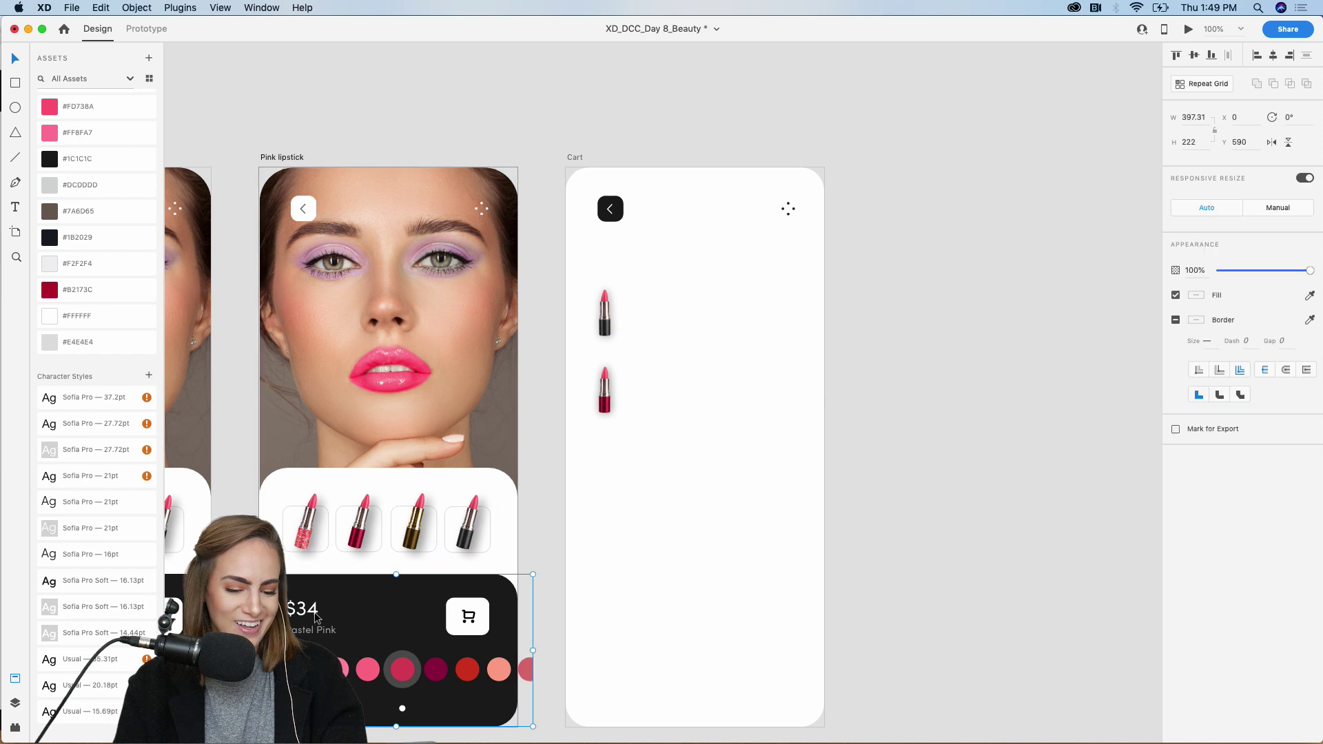
{"action": "left_click", "coordinate": [646, 549]}
{"action": "scroll", "coordinate": [646, 549], "scroll_direction": "right", "scroll_amount": 2}
{"action": "scroll", "coordinate": [646, 548], "scroll_direction": "up", "scroll_amount": 1}
{"action": "key", "text": "cmd+v"}
{"action": "left_click_drag", "start_coordinate": [559, 641], "coordinate": [612, 355]}
{"action": "left_click", "coordinate": [1192, 296]}
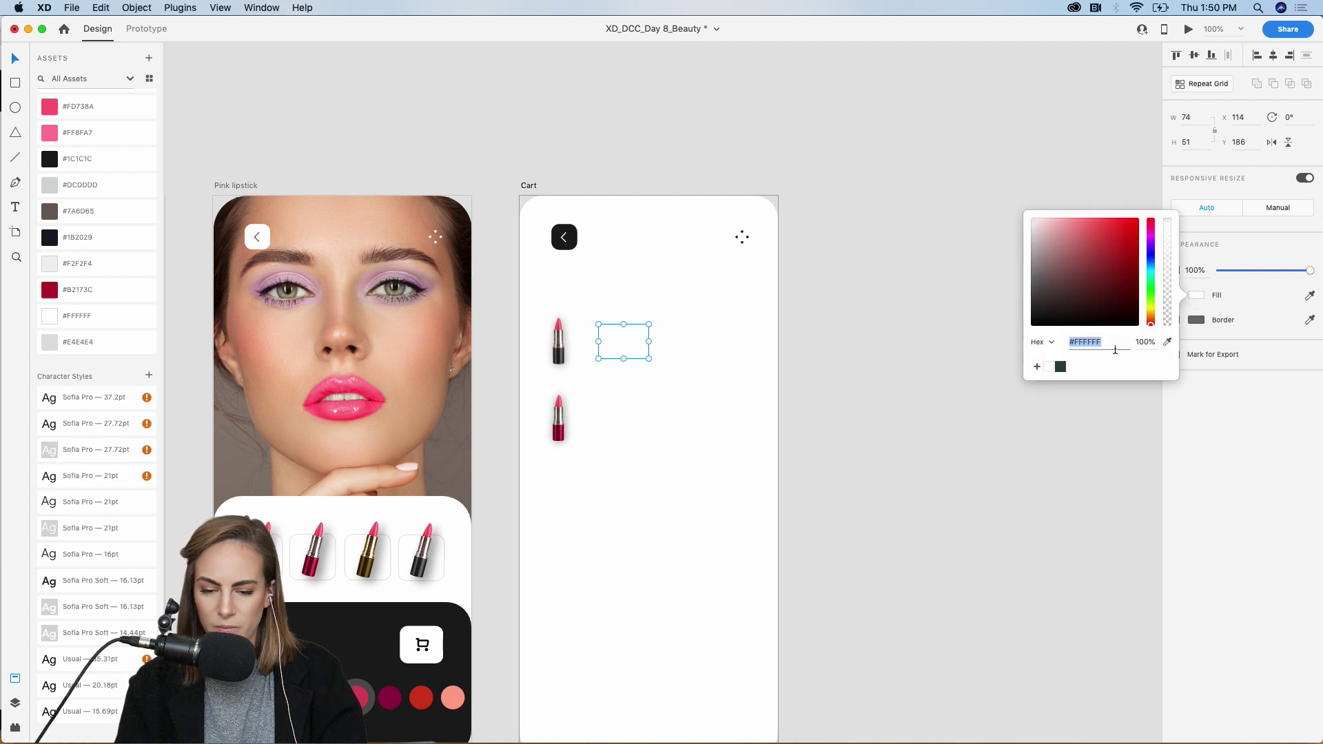
{"action": "left_click", "coordinate": [1059, 367]}
{"action": "left_click", "coordinate": [871, 288]}
Change the copied price text to "Glossy Lipstick" and set its font size to 25.
{"action": "left_click_drag", "start_coordinate": [616, 344], "coordinate": [612, 342]}
{"action": "double_click", "coordinate": [616, 338]}
{"action": "double_click", "coordinate": [617, 334]}
{"action": "type", "text": "Glossy Lipstick"}
{"action": "key", "text": "Escape"}
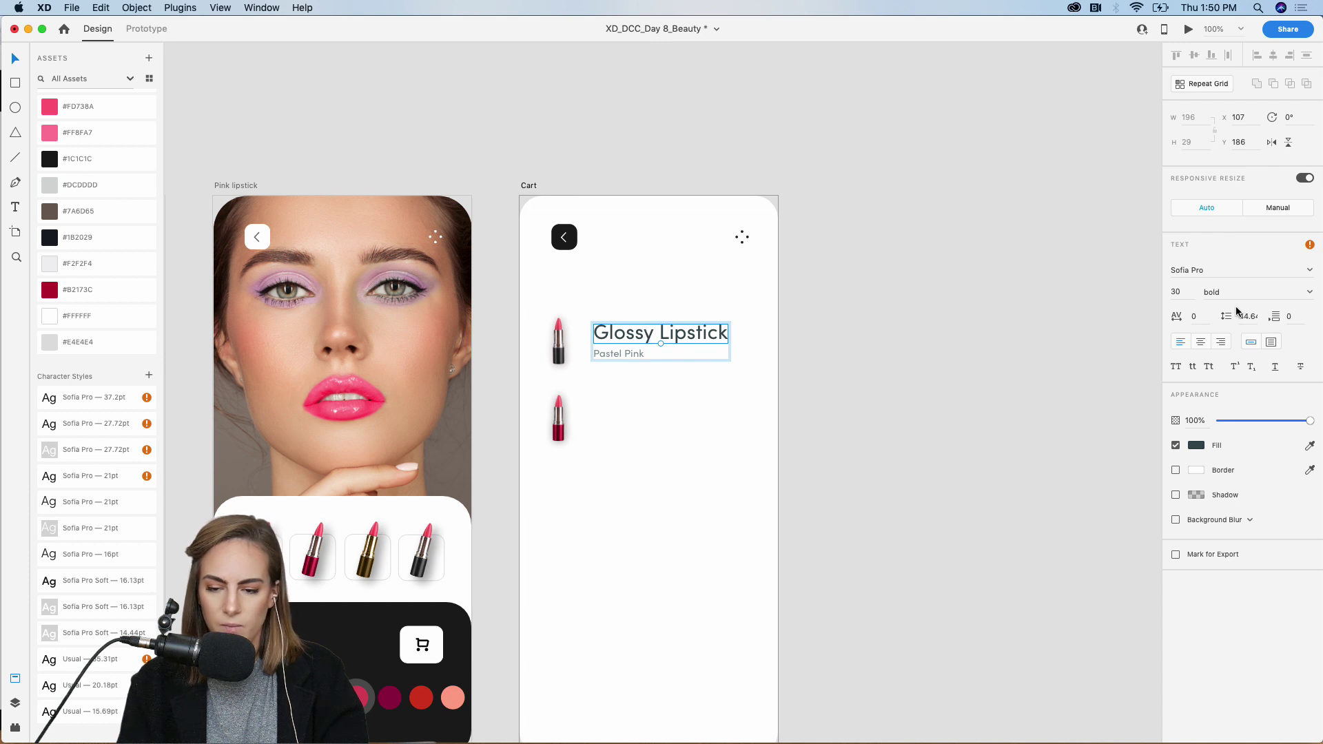
{"action": "left_click", "coordinate": [1177, 293]}
{"action": "key", "text": "Return"}
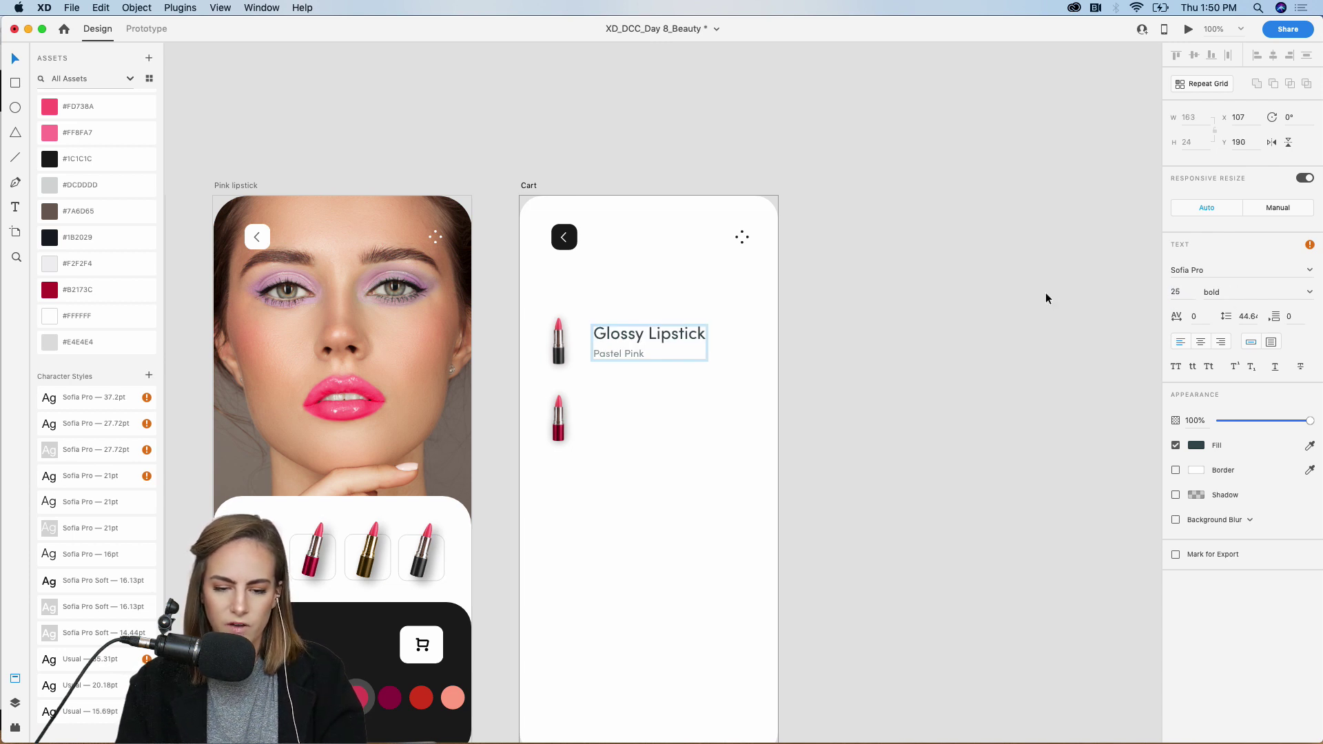
{"action": "left_click", "coordinate": [830, 411]}
Duplicate the Glossy Lipstick label beside the crimson lipstick and change the duplicate's title to "Matte Lipstick".
{"action": "left_click", "coordinate": [648, 339]}
{"action": "left_click_drag", "start_coordinate": [648, 339], "coordinate": [647, 409]}
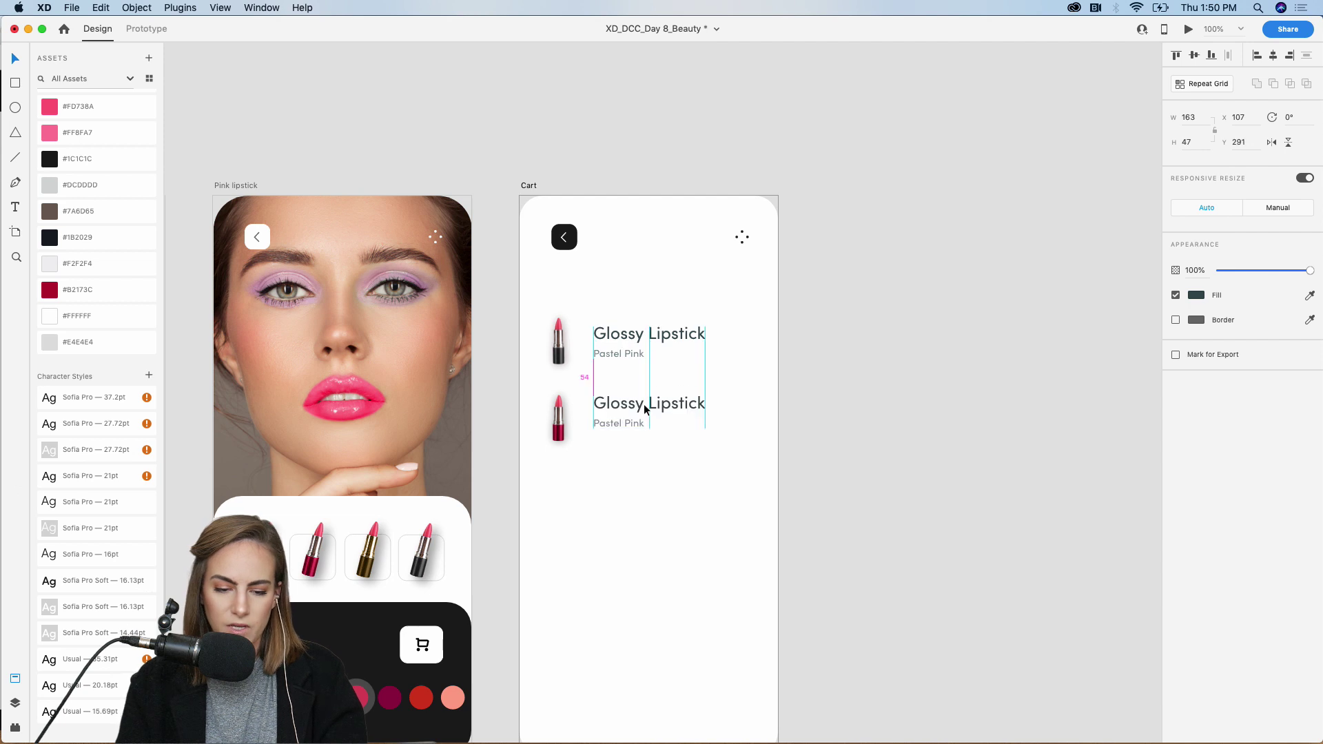
{"action": "double_click", "coordinate": [624, 408]}
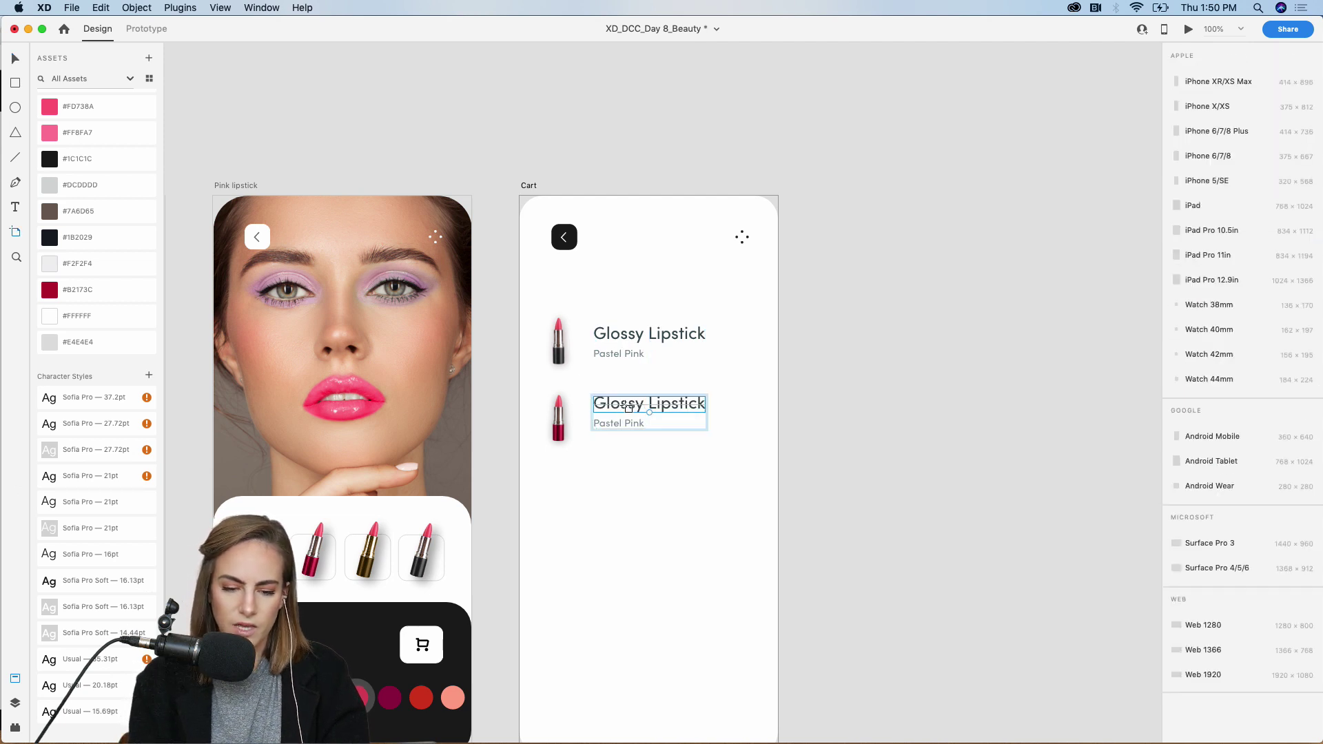
{"action": "double_click", "coordinate": [625, 406]}
{"action": "key", "text": "super+a"}
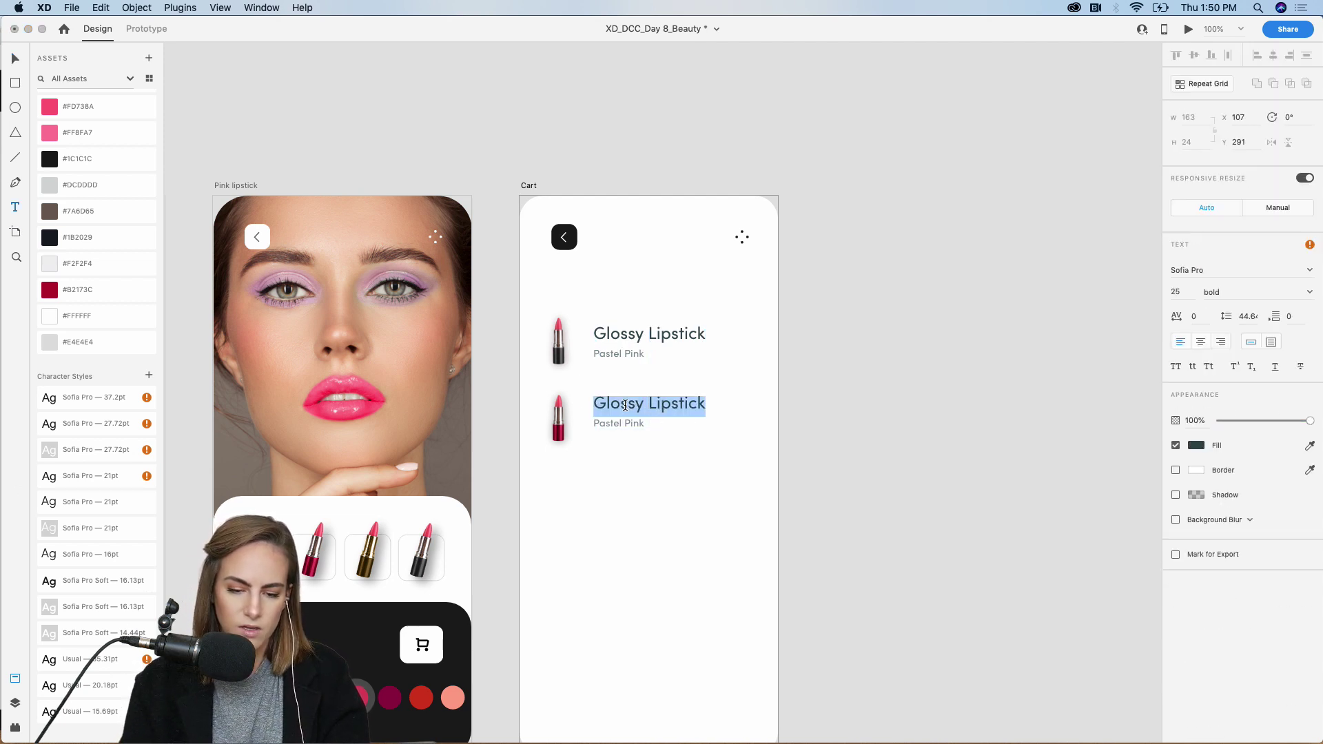
{"action": "left_click", "coordinate": [625, 406]}
{"action": "left_click_drag", "start_coordinate": [645, 406], "coordinate": [594, 406]}
{"action": "type", "text": "Matte"}
{"action": "key", "text": "Escape"}
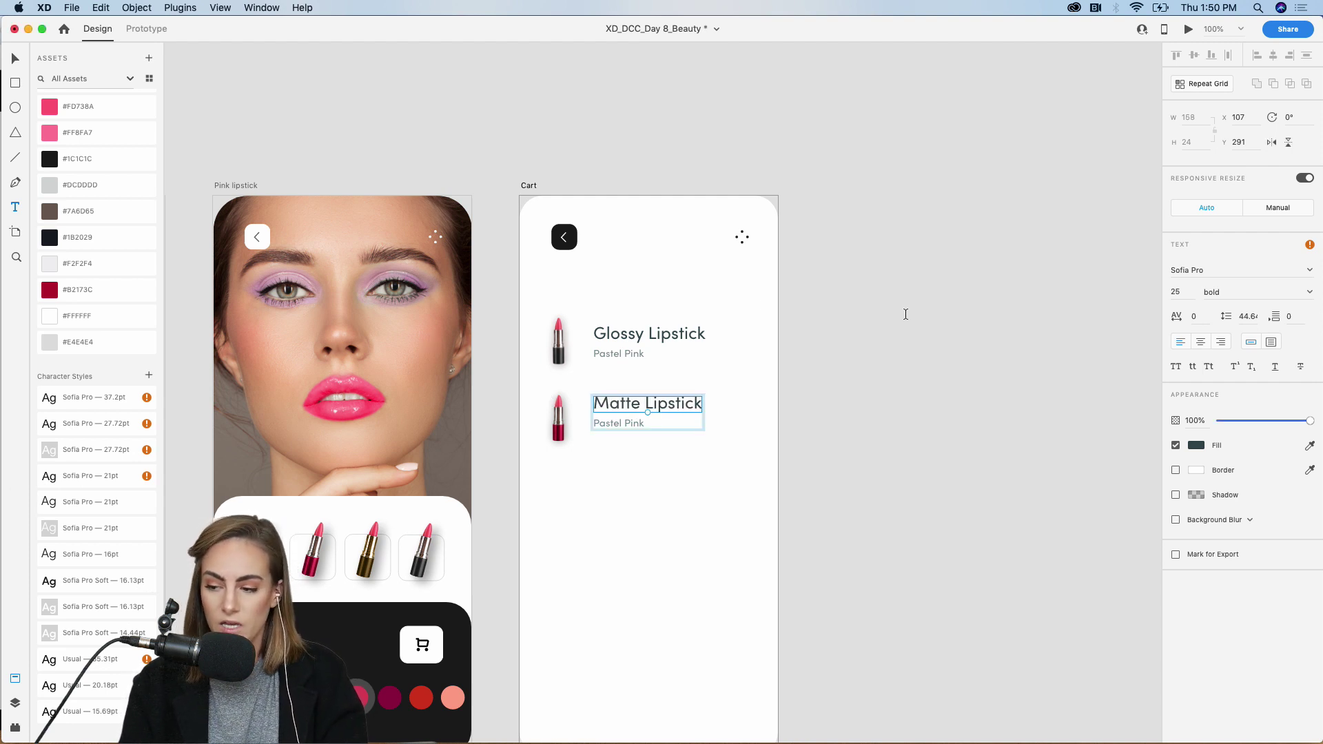
{"action": "left_click", "coordinate": [873, 330]}
Copy the fingerprint icon and Payment button from Artboard – 1 into the Cart artboard.
{"action": "left_click", "coordinate": [17, 59]}
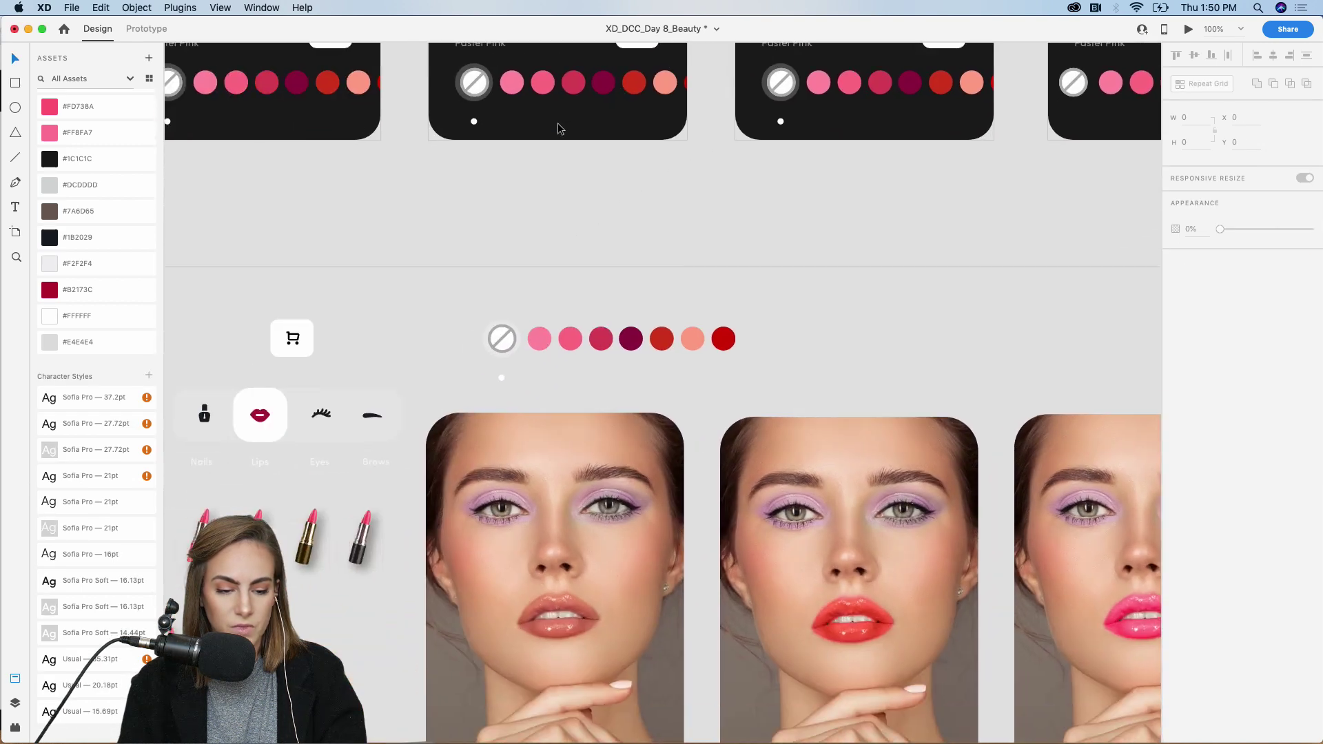
{"action": "scroll", "coordinate": [557, 123], "scroll_direction": "left", "scroll_amount": 10}
{"action": "scroll", "coordinate": [556, 122], "scroll_direction": "down", "scroll_amount": 4}
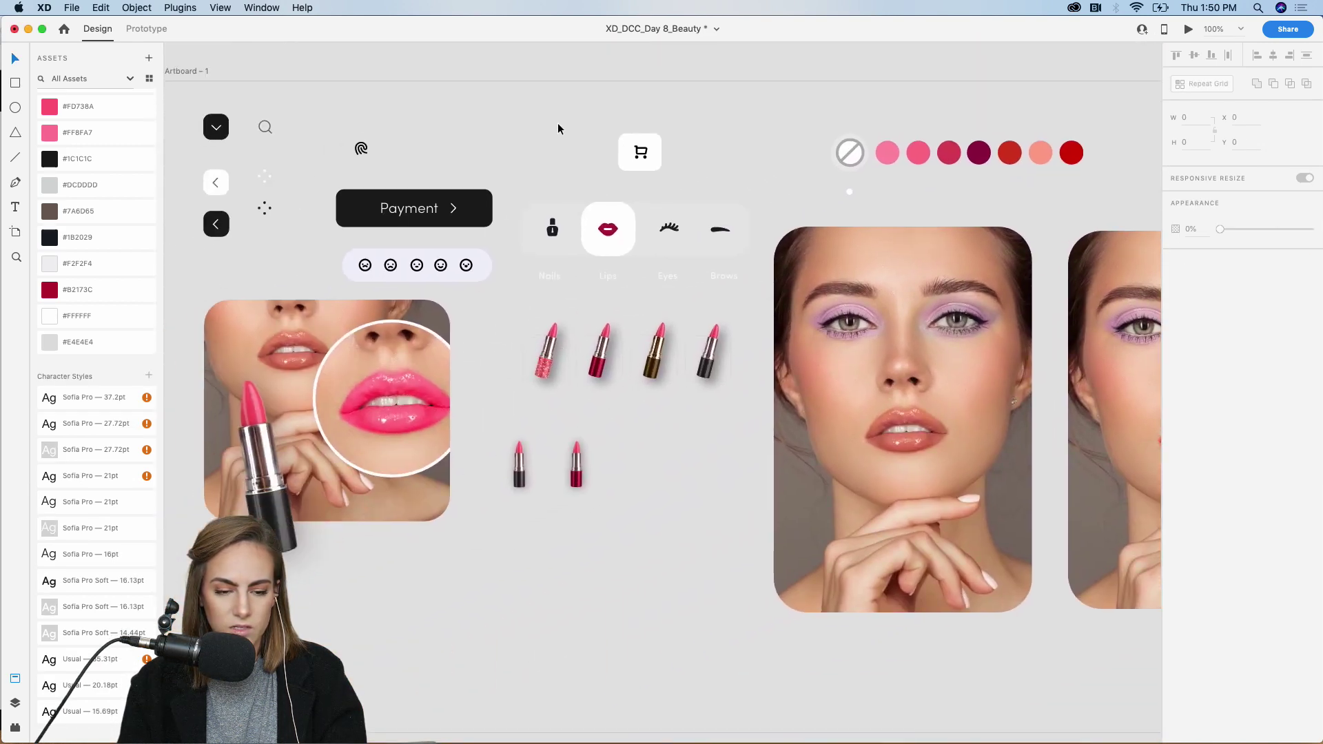
{"action": "left_click", "coordinate": [523, 205]}
{"action": "key", "text": "super+z"}
{"action": "scroll", "coordinate": [466, 146], "scroll_direction": "right", "scroll_amount": 10}
{"action": "scroll", "coordinate": [465, 147], "scroll_direction": "up", "scroll_amount": 5}
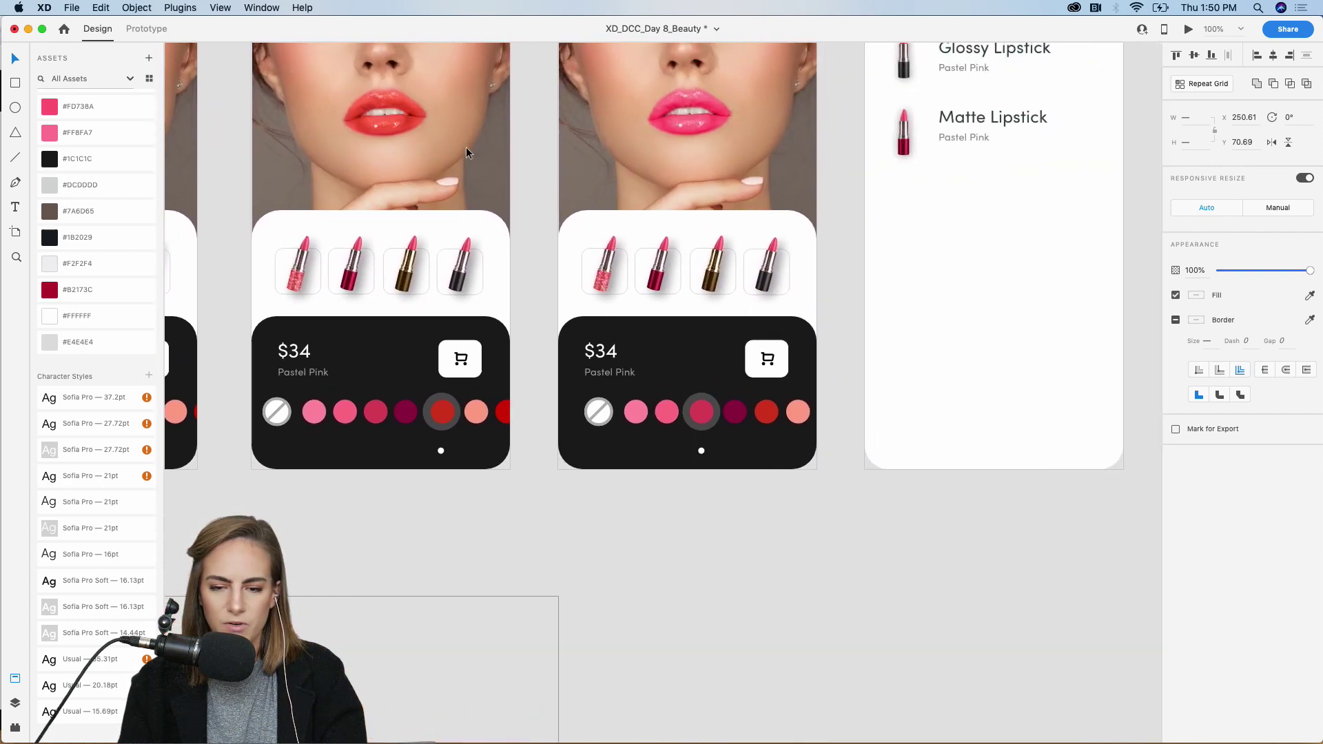
{"action": "key", "text": "z"}
{"action": "left_click", "coordinate": [675, 321]}
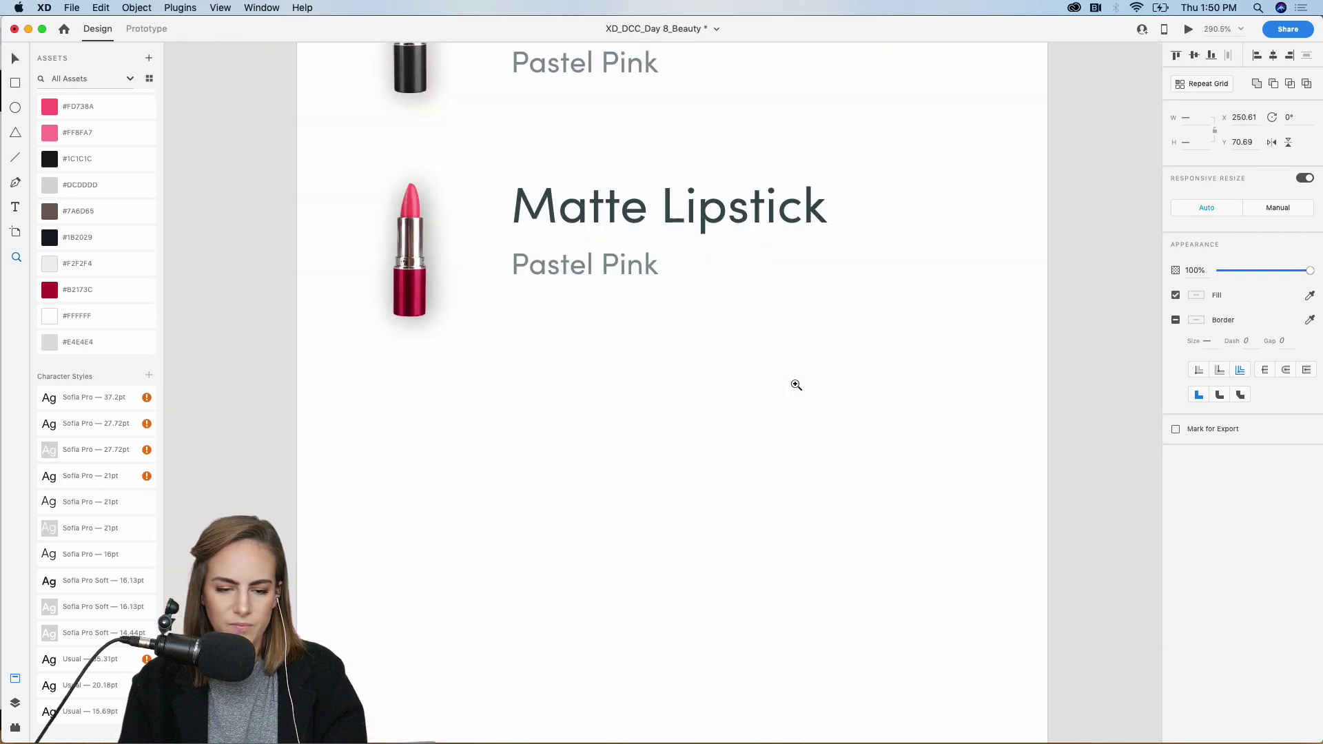
{"action": "key", "text": "super+v"}
{"action": "left_click", "coordinate": [1070, 411]}
Arrange the fingerprint button and the Payment button side by side below the Matte Lipstick item.
{"action": "left_click_drag", "start_coordinate": [857, 478], "coordinate": [962, 456]}
{"action": "left_click_drag", "start_coordinate": [519, 325], "coordinate": [451, 472]}
{"action": "left_click_drag", "start_coordinate": [667, 467], "coordinate": [658, 467]}
{"action": "key", "text": "super+minus"}
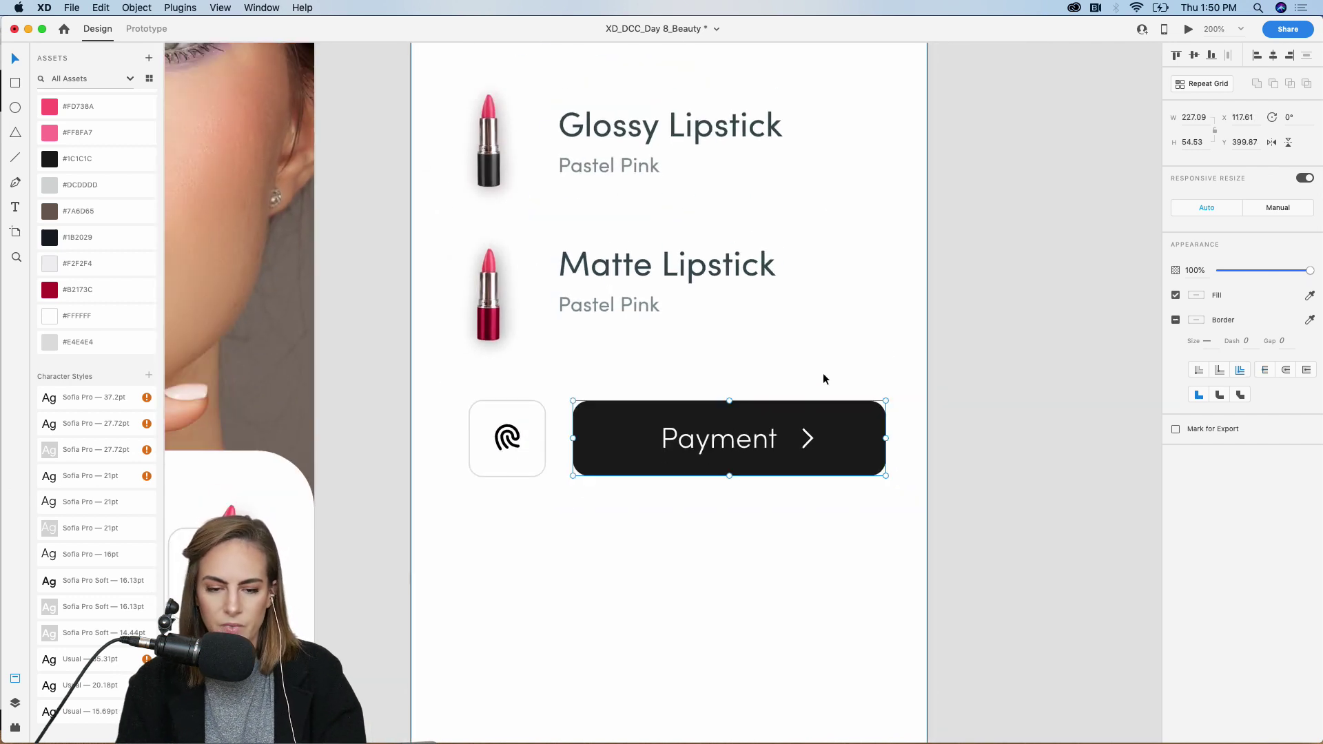
{"action": "left_click", "coordinate": [992, 322]}
Duplicate the Glossy Lipstick title, change the copy to "$34.00", and place it just right of the original.
{"action": "scroll", "coordinate": [971, 315], "scroll_direction": "up", "scroll_amount": 3}
{"action": "left_click", "coordinate": [661, 248]}
{"action": "key", "text": "super+c"}
{"action": "key", "text": "super+v"}
{"action": "left_click_drag", "start_coordinate": [648, 249], "coordinate": [763, 246]}
{"action": "double_click", "coordinate": [763, 247]}
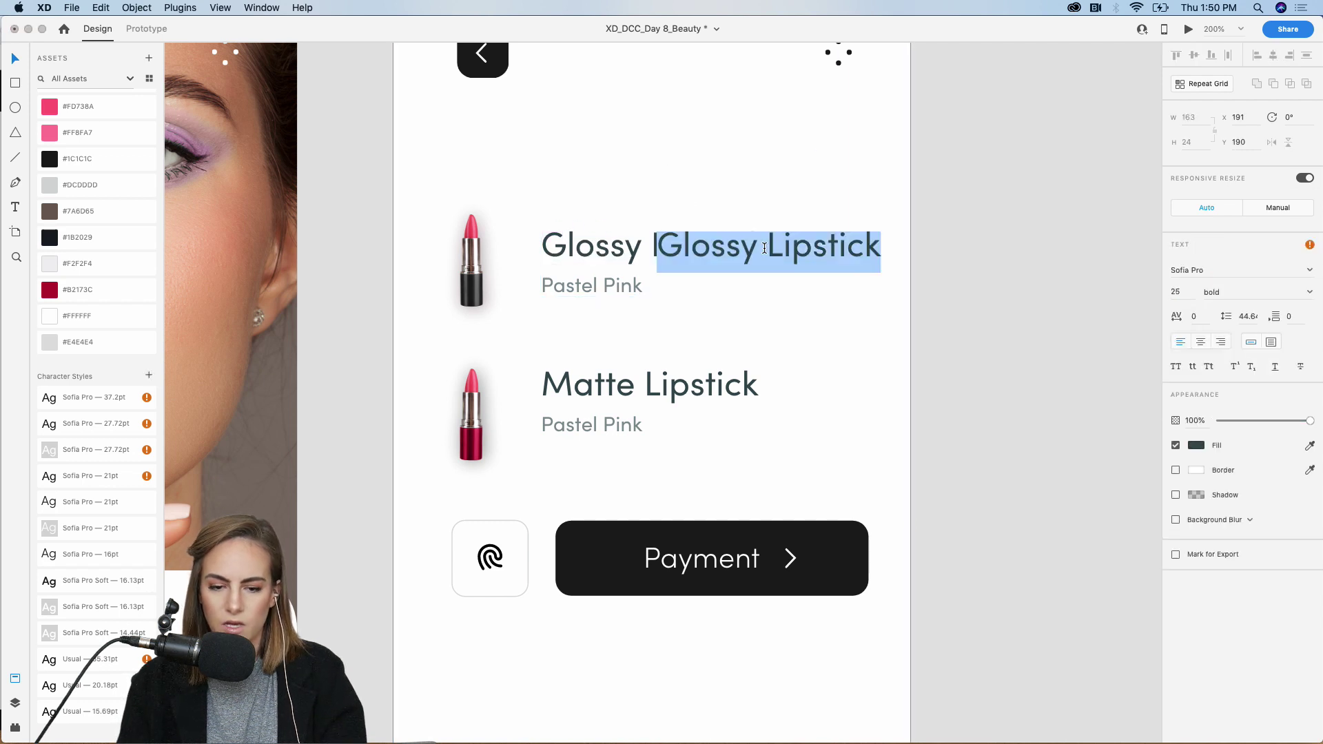
{"action": "type", "text": "4"}
{"action": "key", "text": "BackSpace"}
{"action": "type", "text": "$34.00"}
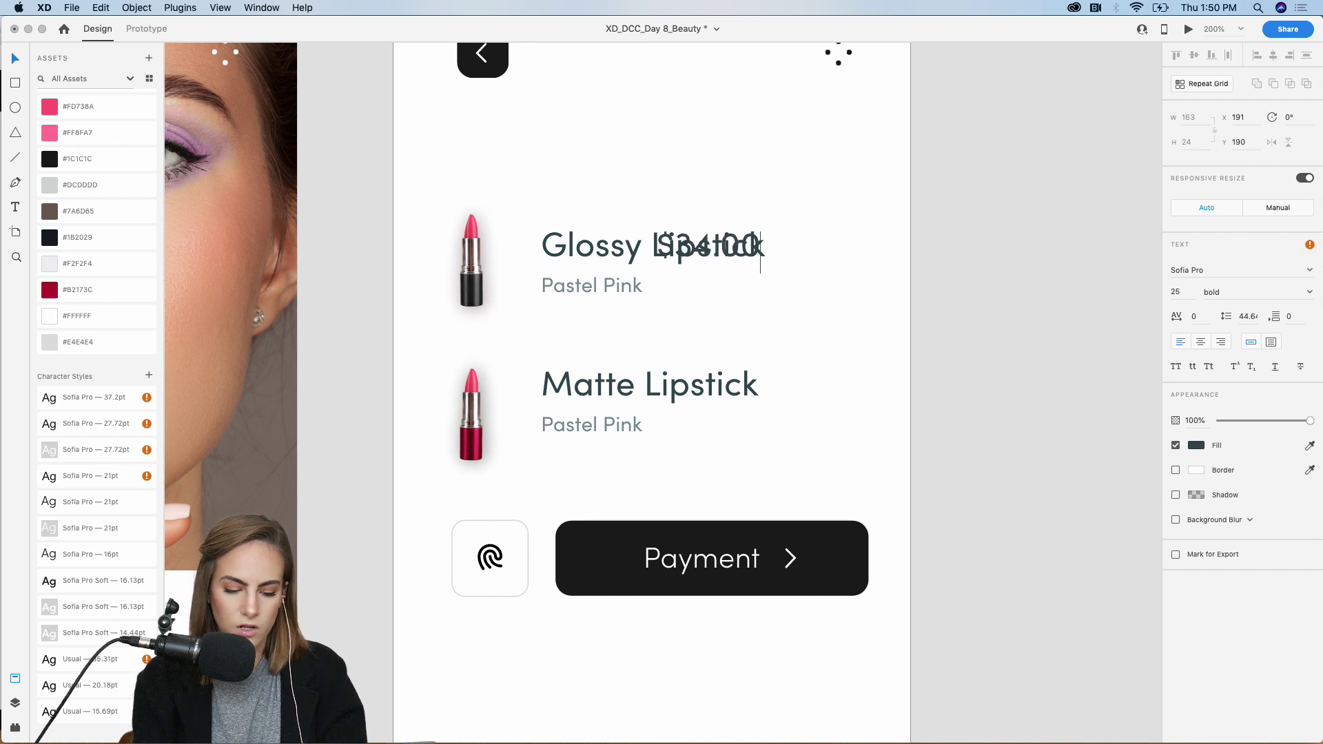
{"action": "key", "text": "Escape"}
{"action": "left_click_drag", "start_coordinate": [716, 260], "coordinate": [833, 262]}
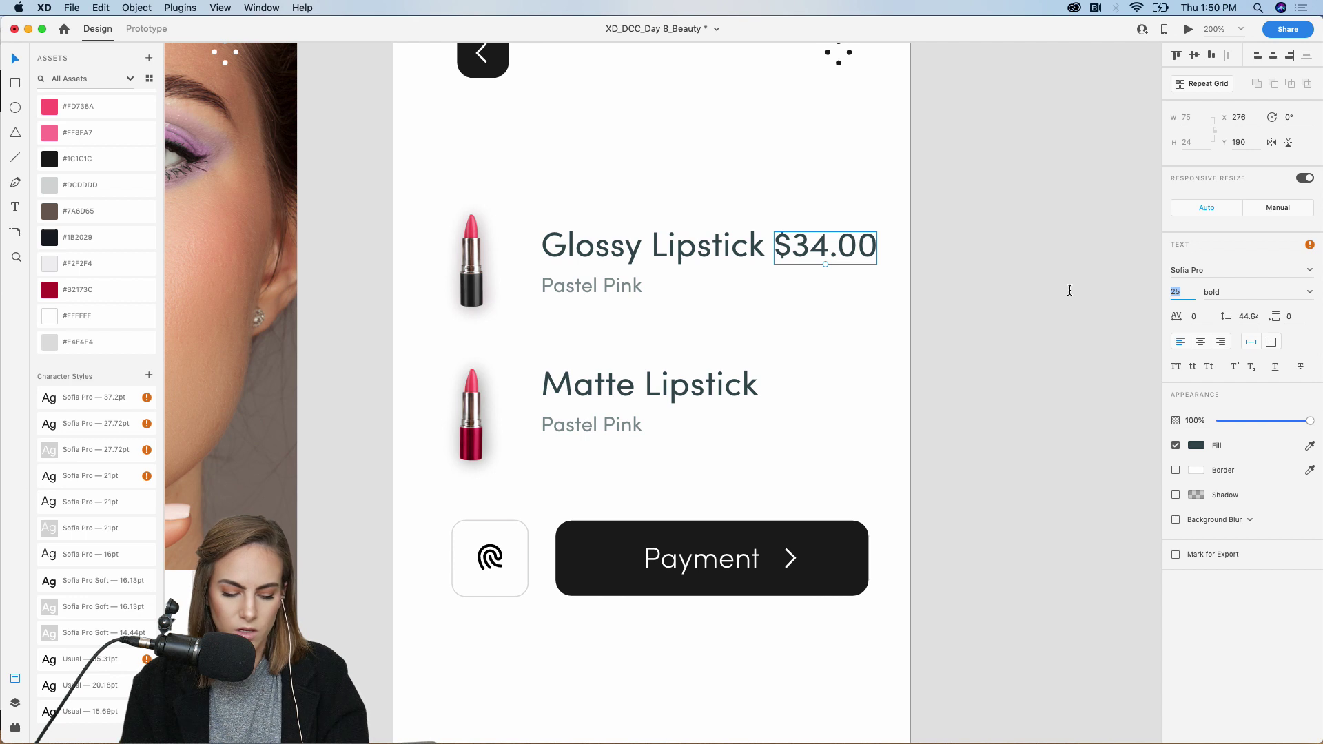
Set the $34.00 price's font size to 15 and align its right edge with the Payment button at X 300.
{"action": "key", "text": "Return"}
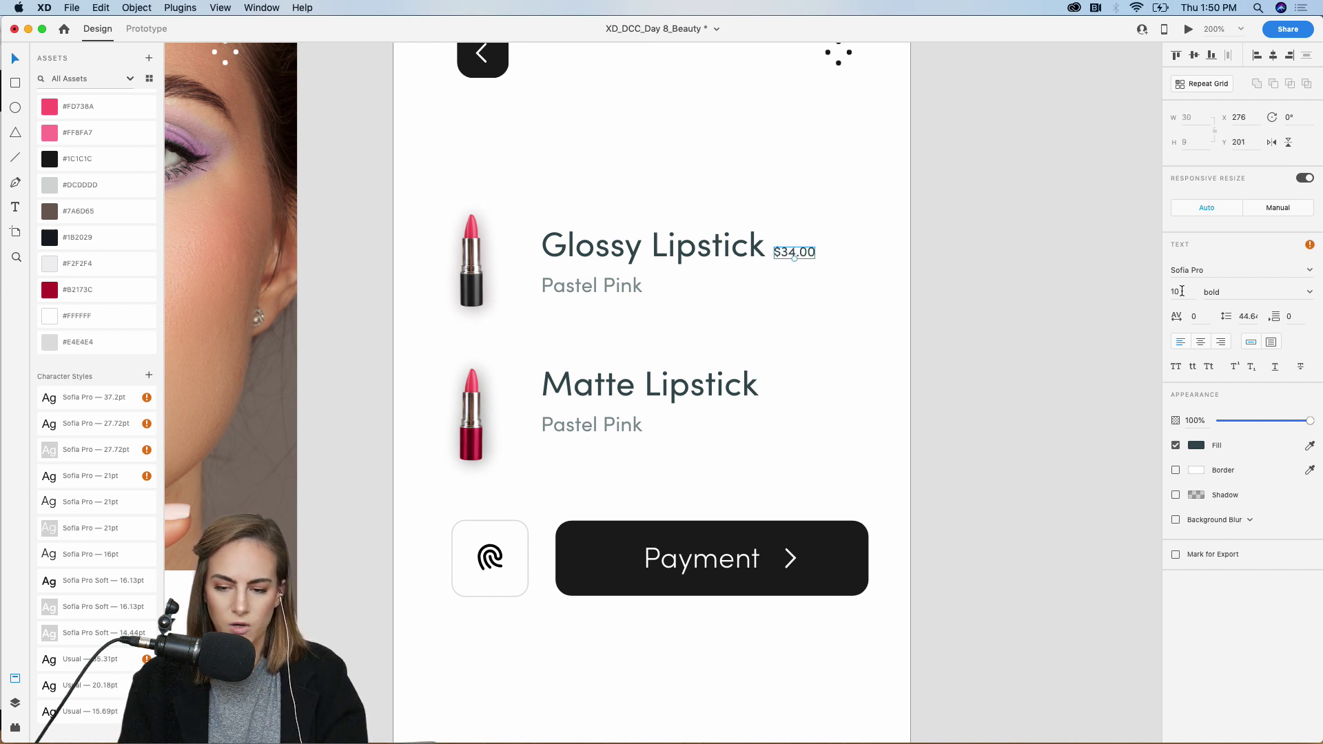
{"action": "type", "text": "15"}
{"action": "key", "text": "Return"}
{"action": "left_click_drag", "start_coordinate": [808, 253], "coordinate": [841, 253]}
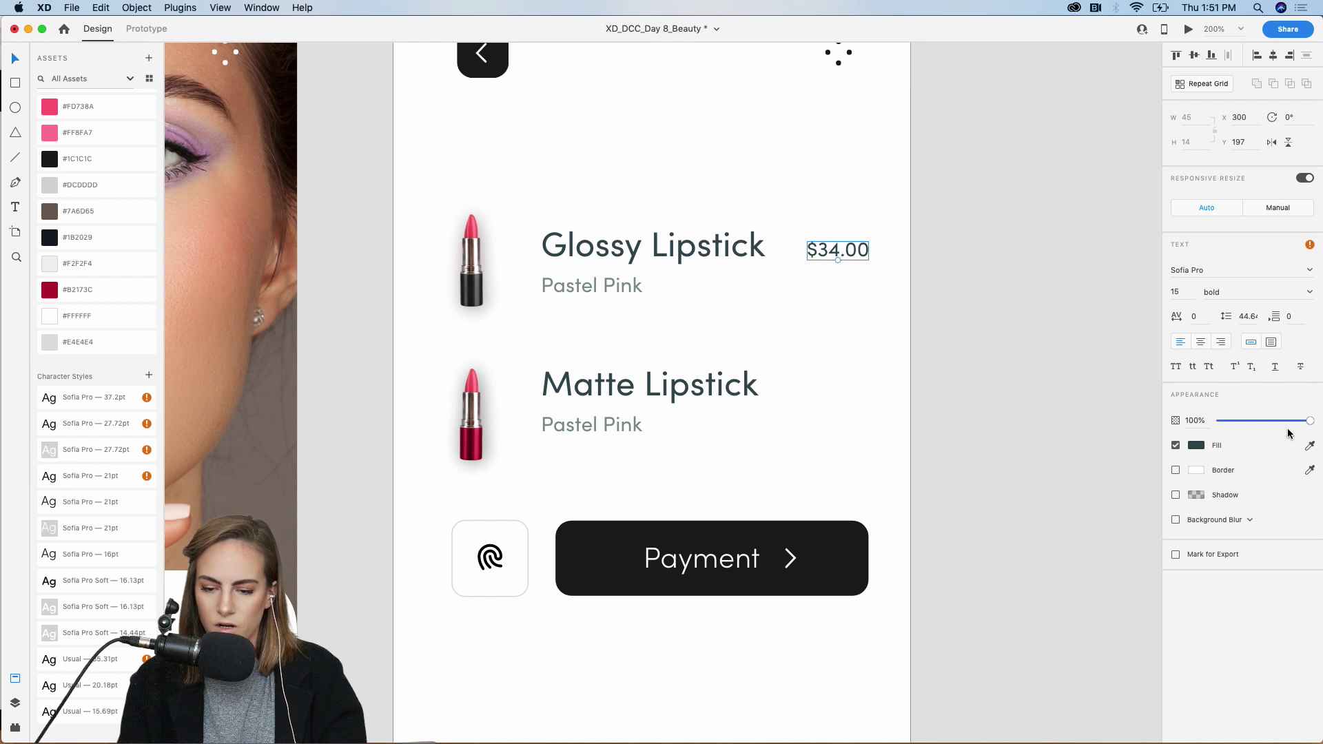
Lower the $34.00 price's opacity to 50% and place a copy beside the Matte Lipstick title at Y 296.
{"action": "left_click_drag", "start_coordinate": [1286, 423], "coordinate": [1265, 422]}
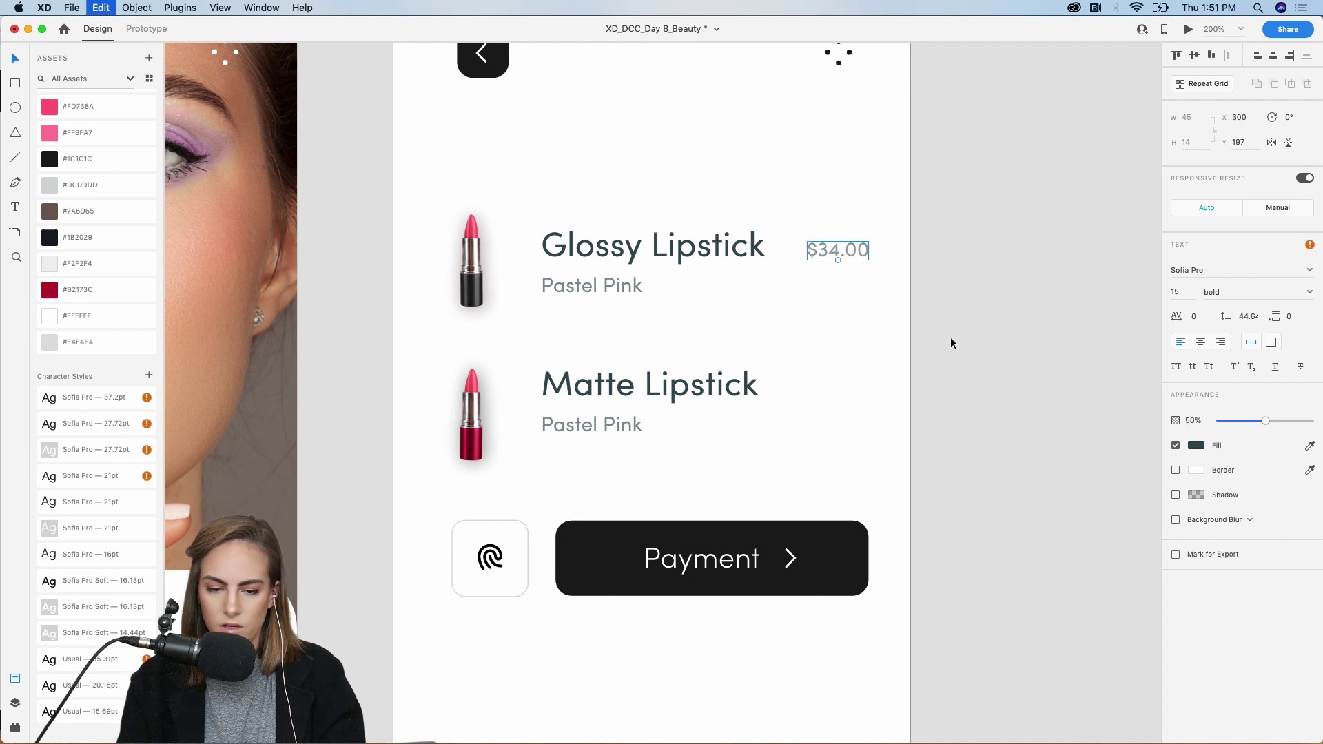
{"action": "left_click_drag", "start_coordinate": [844, 241], "coordinate": [843, 387]}
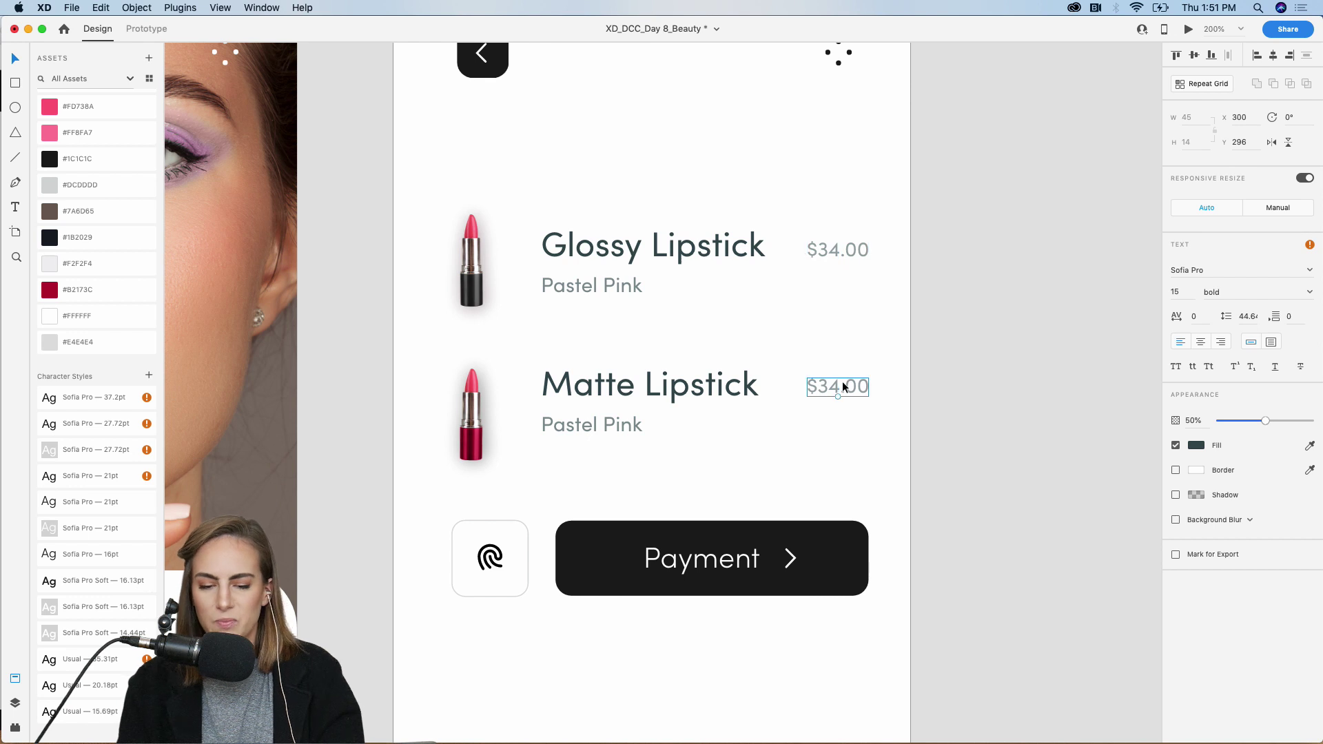
{"action": "left_click", "coordinate": [800, 431]}
{"action": "left_click", "coordinate": [840, 243]}
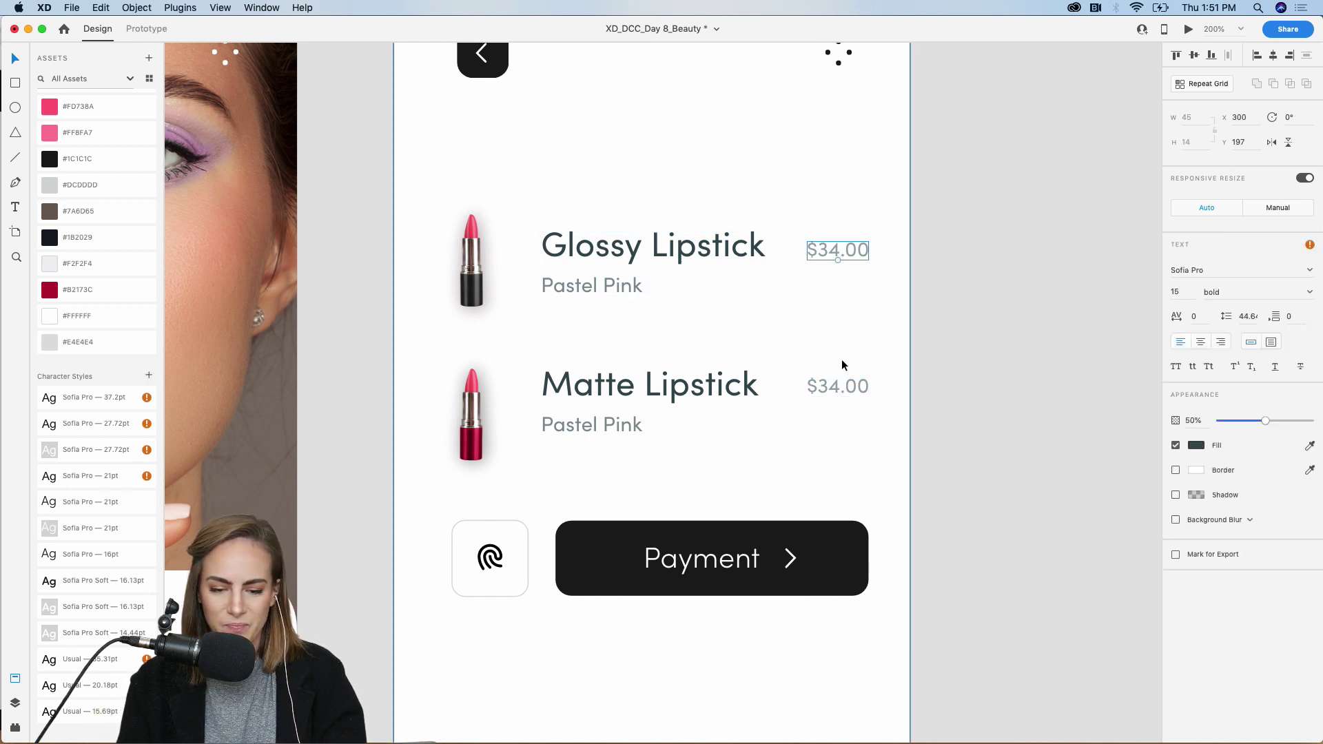
{"action": "left_click", "coordinate": [833, 390], "text": "shift"}
{"action": "left_click_drag", "start_coordinate": [821, 387], "coordinate": [821, 420]}
{"action": "key", "text": "super+z"}
{"action": "left_click", "coordinate": [842, 452]}
Duplicate the Glossy Lipstick price directly below itself at Y 219 and change the copy's text to "x 1".
{"action": "left_click", "coordinate": [828, 252]}
{"action": "key", "text": "super+d"}
{"action": "left_click_drag", "start_coordinate": [829, 252], "coordinate": [826, 283]}
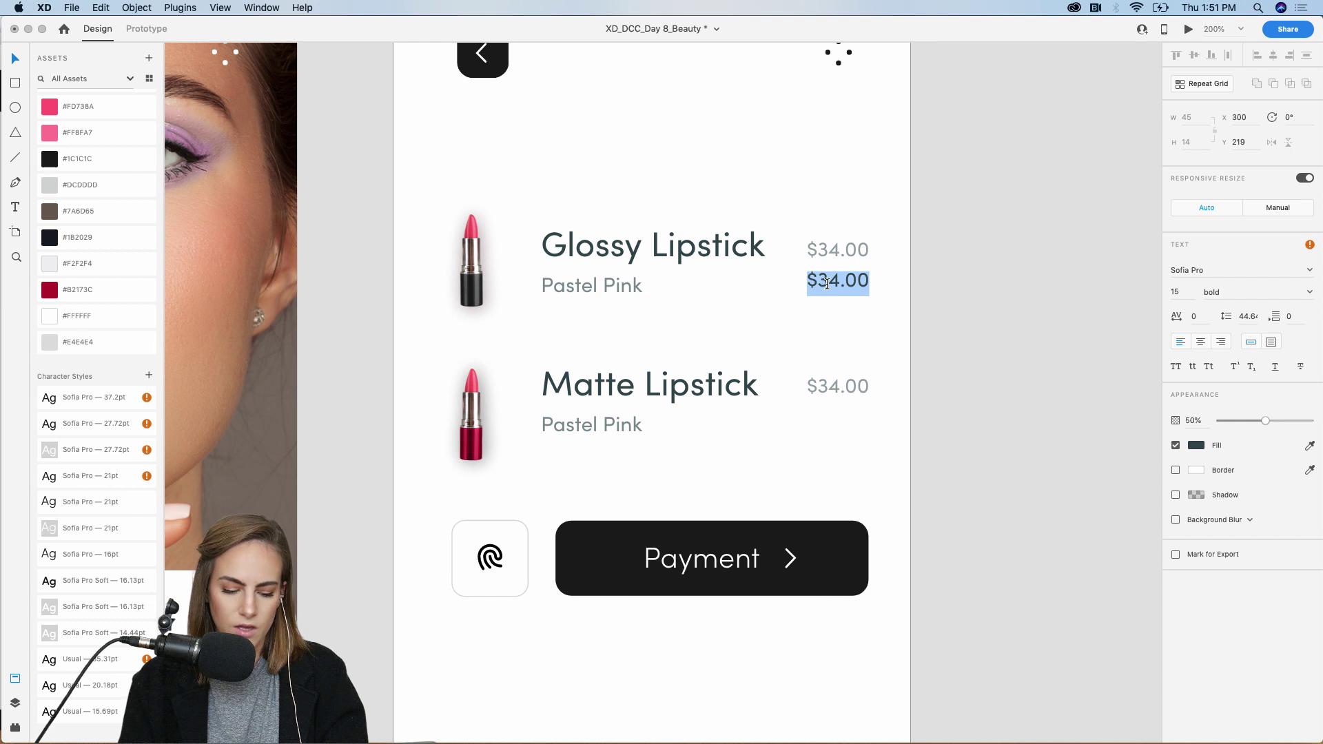
{"action": "type", "text": "x 1"}
{"action": "key", "text": "Escape"}
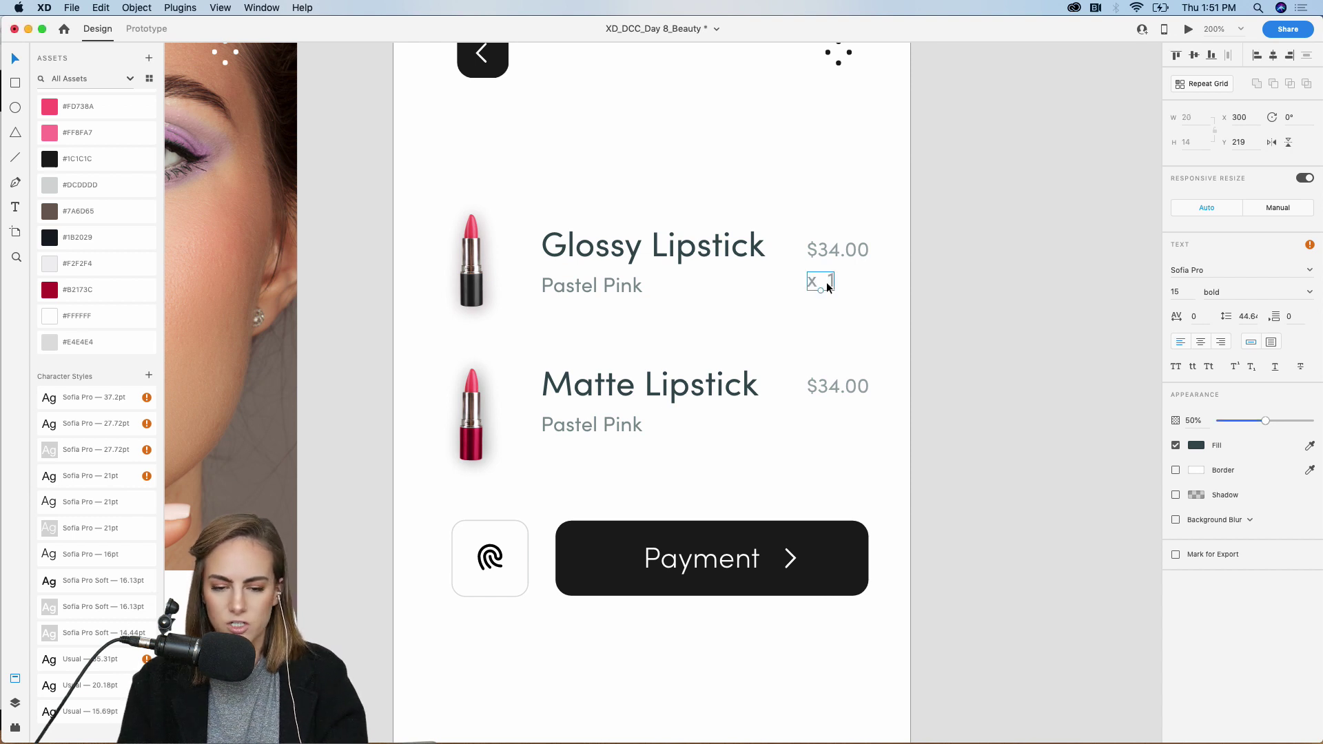
Align the "x 1" quantity with the price's right edge and place a copy under the Matte Lipstick price.
{"action": "left_click_drag", "start_coordinate": [814, 284], "coordinate": [838, 424]}
{"action": "key", "text": "super+d"}
{"action": "left_click", "coordinate": [787, 457]}
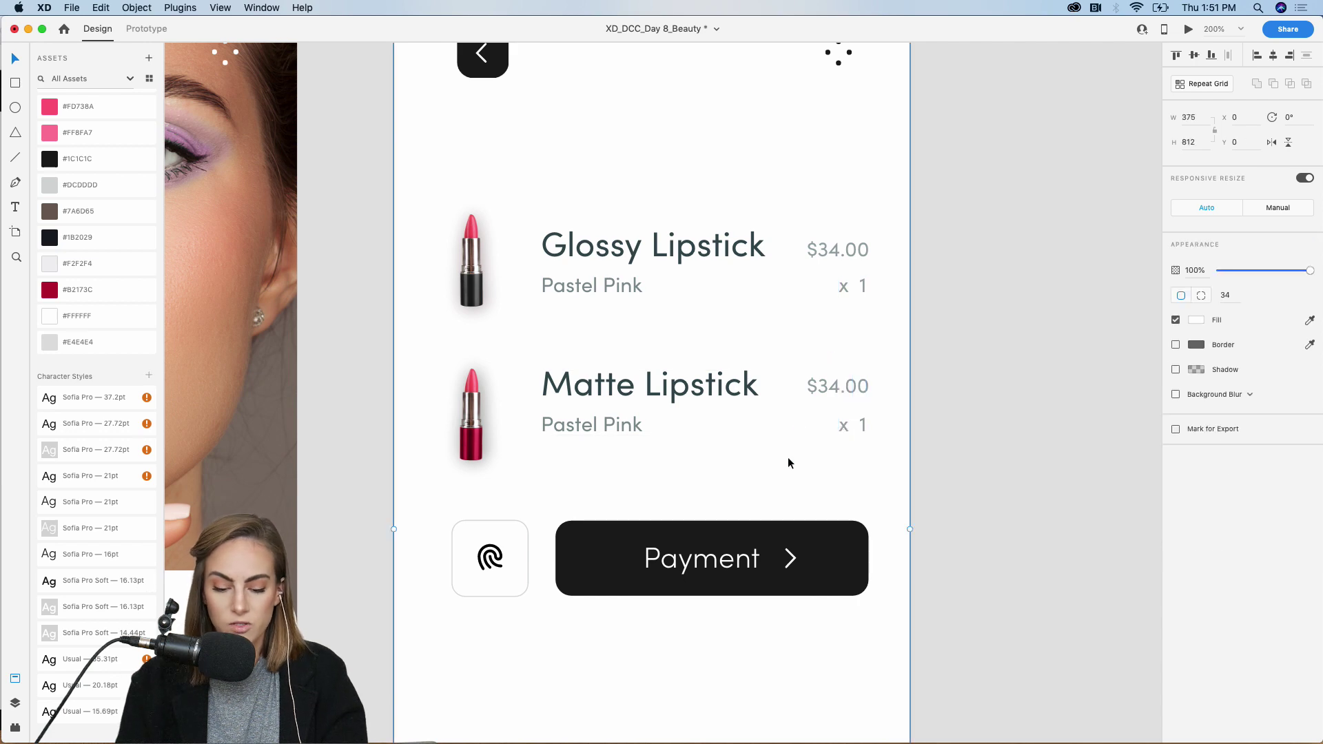
Copy the smiley rating bar from Artboard – 1 into the Cart artboard and place it near the artboard's bottom edge.
{"action": "key", "text": "super+1"}
{"action": "left_click", "coordinate": [936, 447]}
{"action": "scroll", "coordinate": [936, 444], "scroll_direction": "down", "scroll_amount": 6}
{"action": "scroll", "coordinate": [935, 444], "scroll_direction": "left", "scroll_amount": 5}
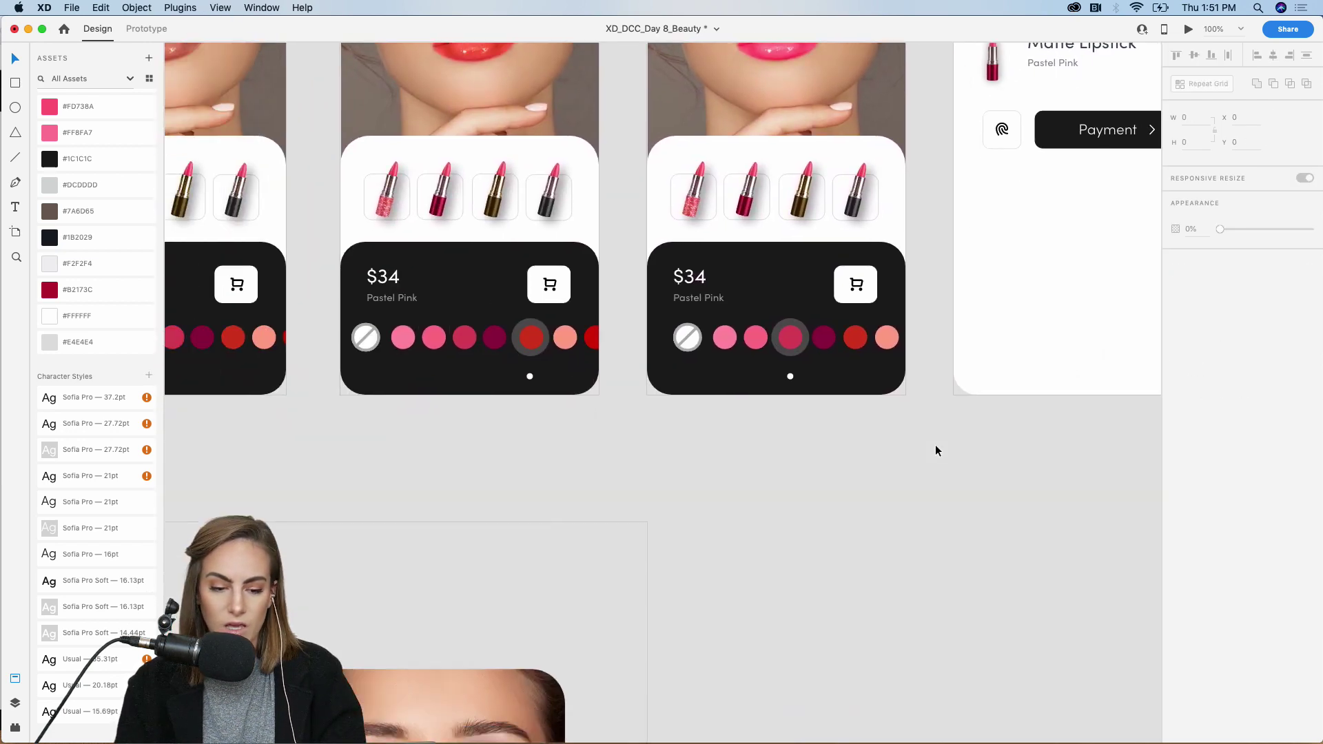
{"action": "scroll", "coordinate": [936, 450], "scroll_direction": "down", "scroll_amount": 4}
{"action": "scroll", "coordinate": [936, 450], "scroll_direction": "left", "scroll_amount": 6}
{"action": "left_click", "coordinate": [502, 324]}
{"action": "key", "text": "super+c"}
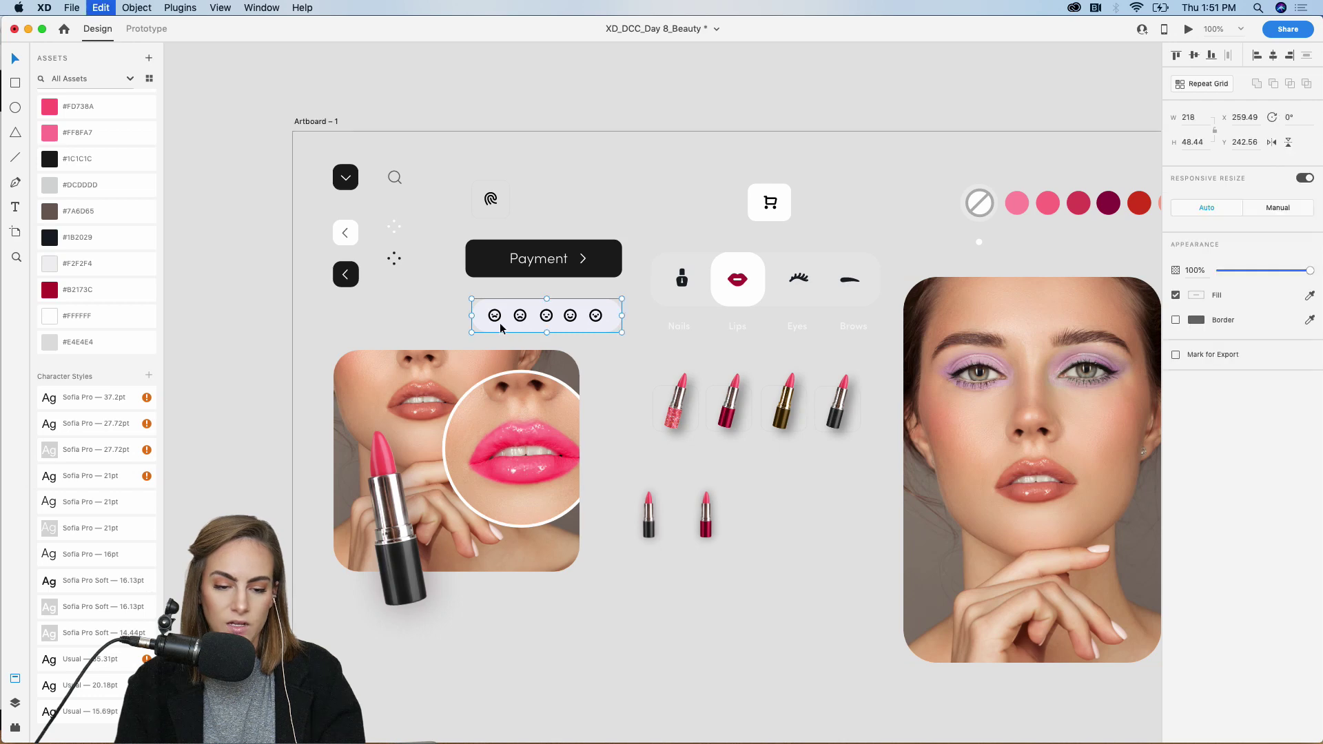
{"action": "scroll", "coordinate": [500, 329], "scroll_direction": "up", "scroll_amount": 3}
{"action": "scroll", "coordinate": [500, 329], "scroll_direction": "right", "scroll_amount": 9}
{"action": "scroll", "coordinate": [500, 329], "scroll_direction": "down", "scroll_amount": 8}
{"action": "scroll", "coordinate": [500, 328], "scroll_direction": "right", "scroll_amount": 8}
{"action": "key", "text": "super+v"}
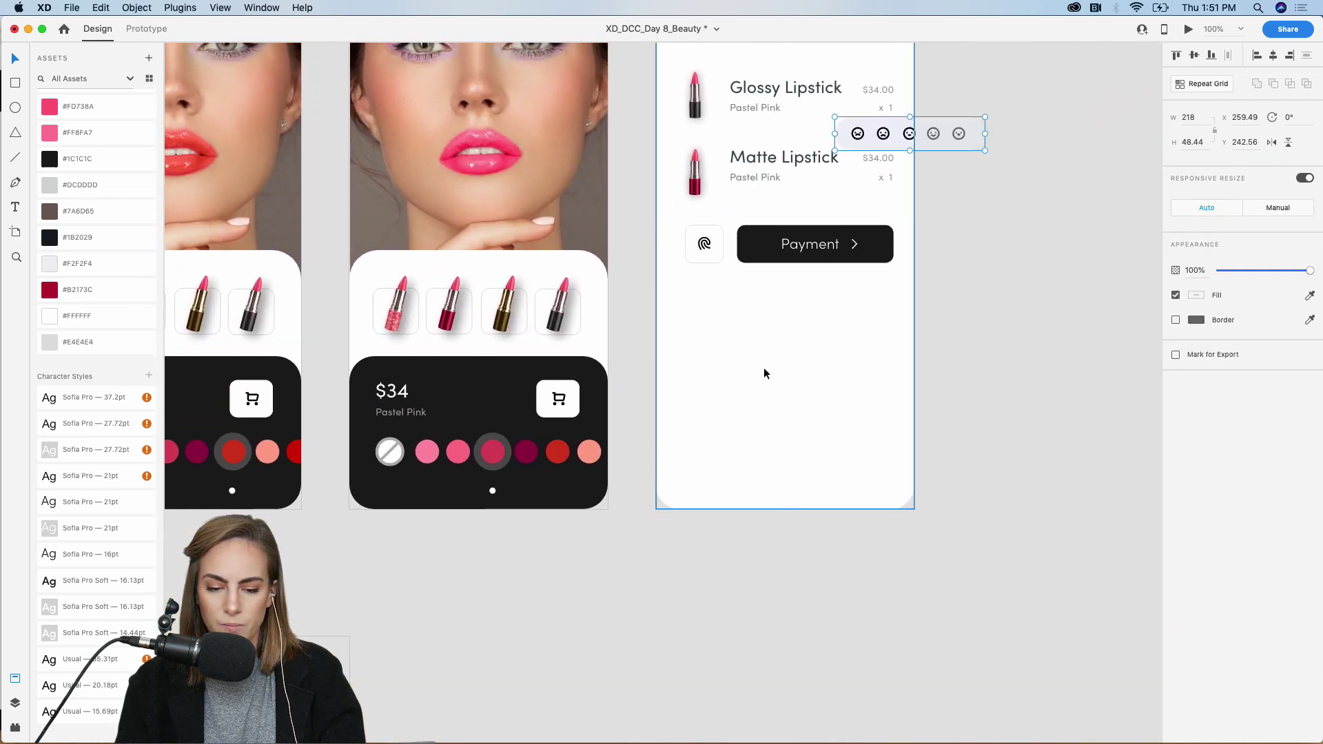
{"action": "left_click_drag", "start_coordinate": [906, 131], "coordinate": [782, 454]}
Duplicate the Matte Lipstick title above the smiley rating bar and change the copy's text to "How was your experience?".
{"action": "scroll", "coordinate": [762, 355], "scroll_direction": "up", "scroll_amount": 3}
{"action": "scroll", "coordinate": [761, 356], "scroll_direction": "right", "scroll_amount": 1}
{"action": "left_click", "coordinate": [774, 238]}
{"action": "key", "text": "super+c"}
{"action": "key", "text": "super+c"}
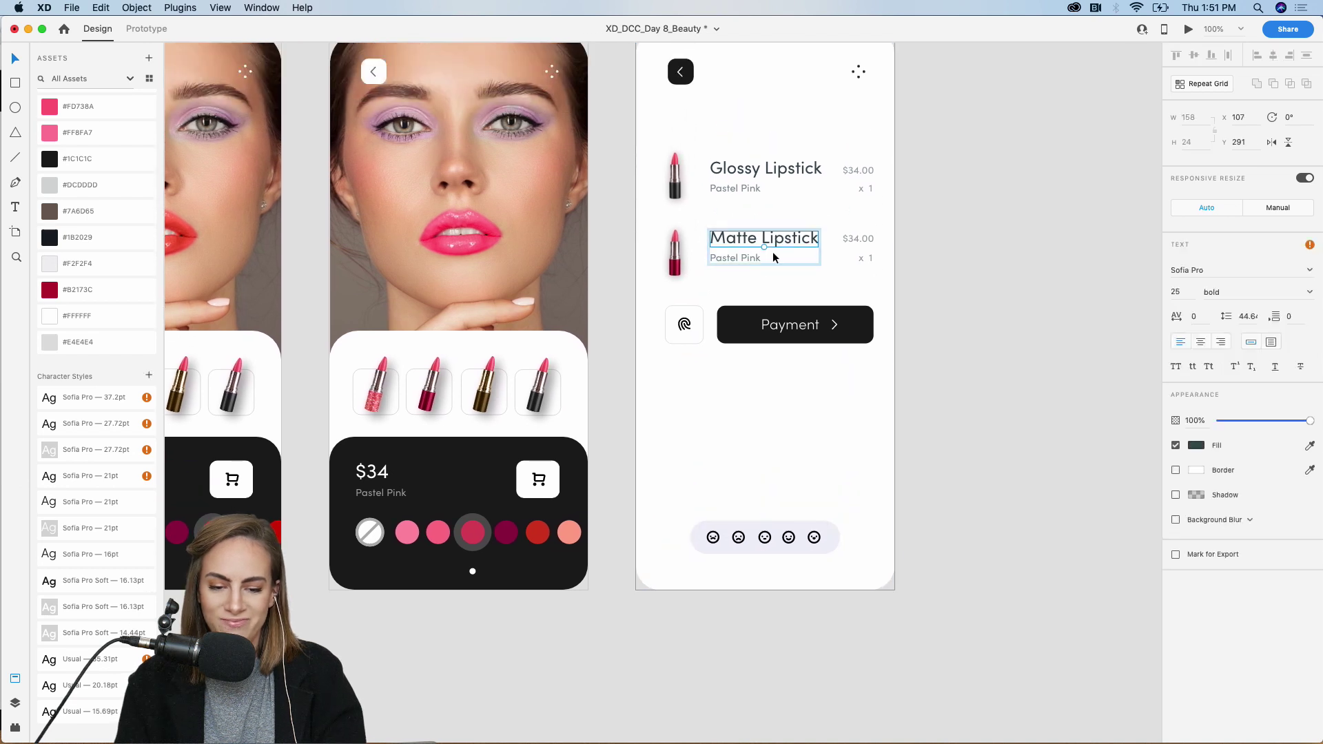
{"action": "key", "text": "super+v"}
{"action": "left_click_drag", "start_coordinate": [779, 241], "coordinate": [775, 458]}
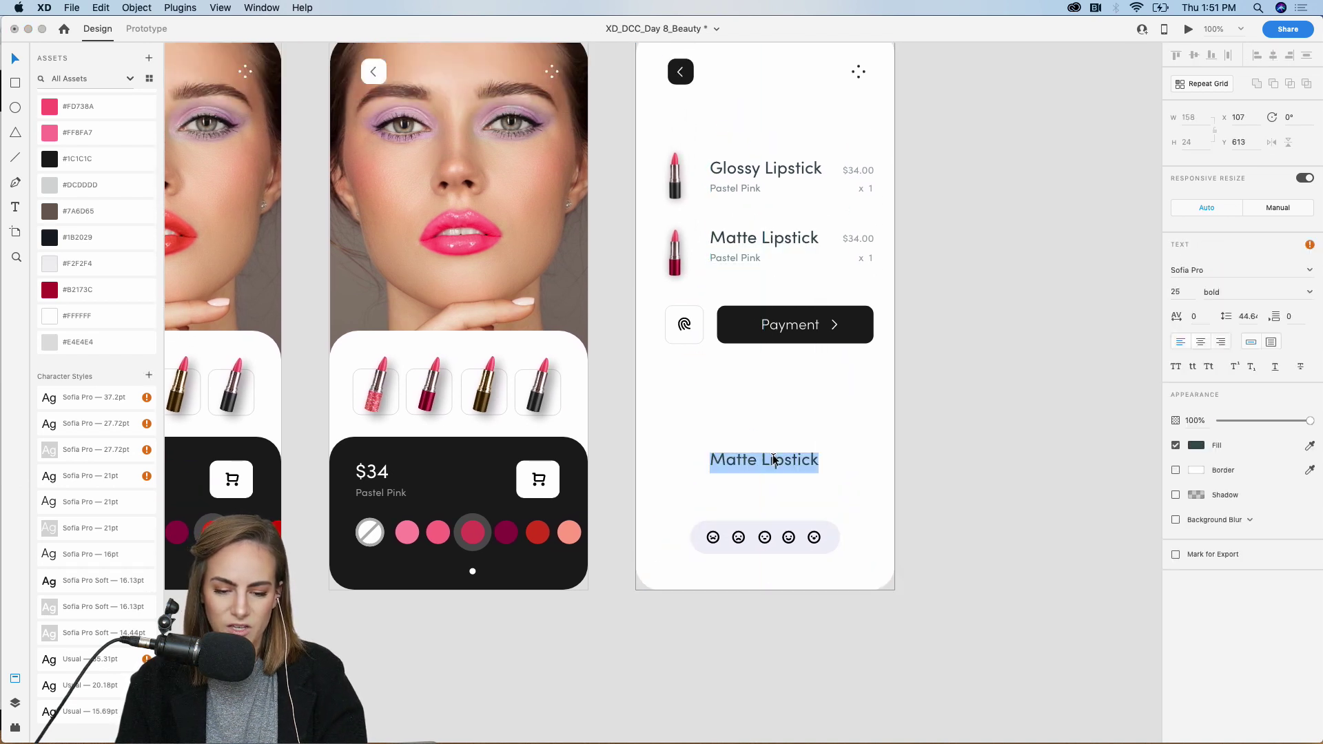
{"action": "double_click", "coordinate": [774, 460]}
{"action": "type", "text": "How was y"}
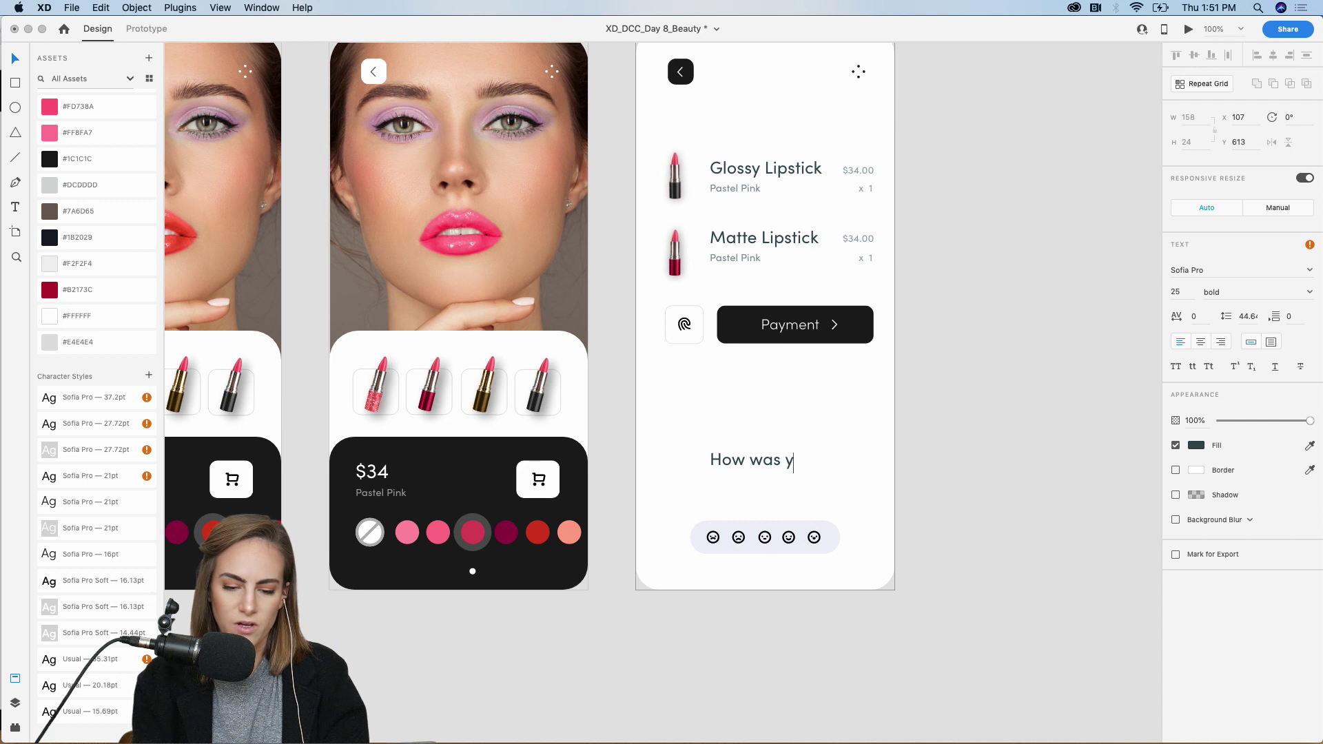
{"action": "type", "text": "our experience"}
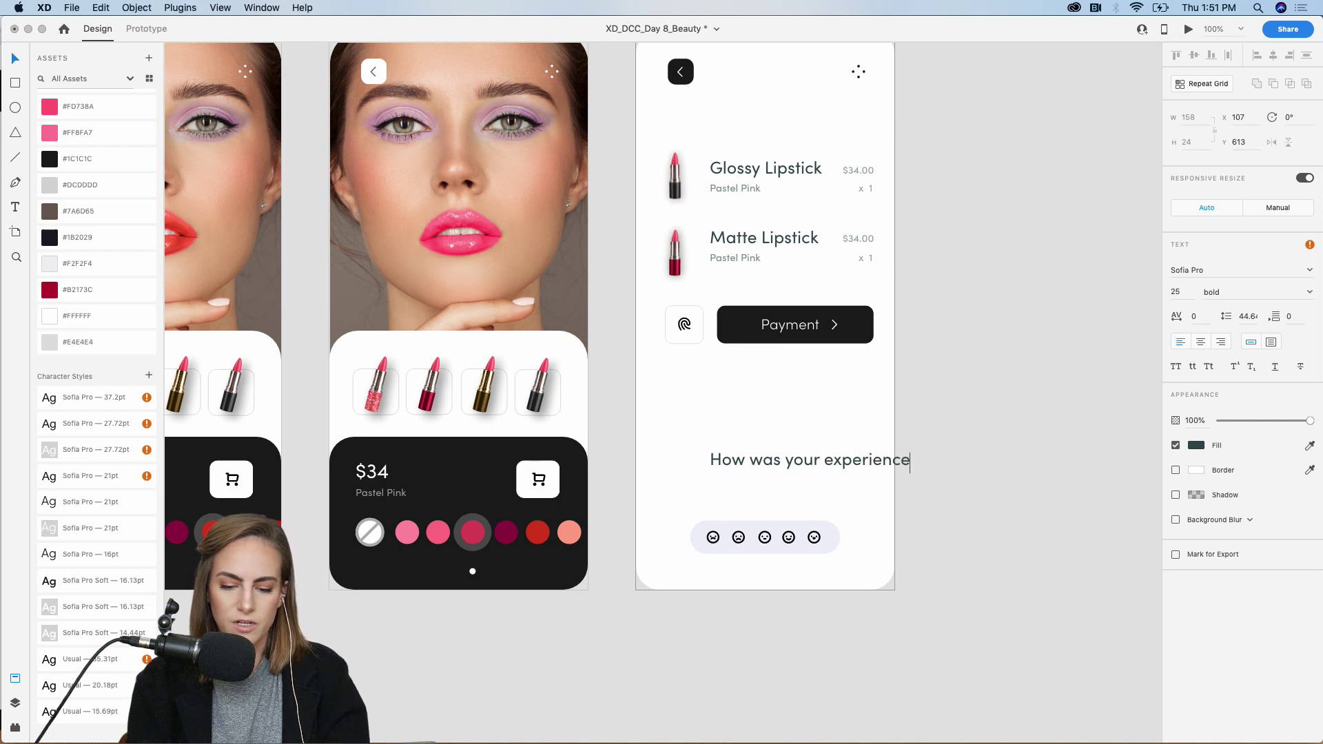
{"action": "key", "text": "Escape"}
Set the "How was your experience?" text to font size 18 and centre it just above the smiley rating bar.
{"action": "left_click_drag", "start_coordinate": [847, 460], "coordinate": [804, 488]}
{"action": "left_click", "coordinate": [1189, 291]}
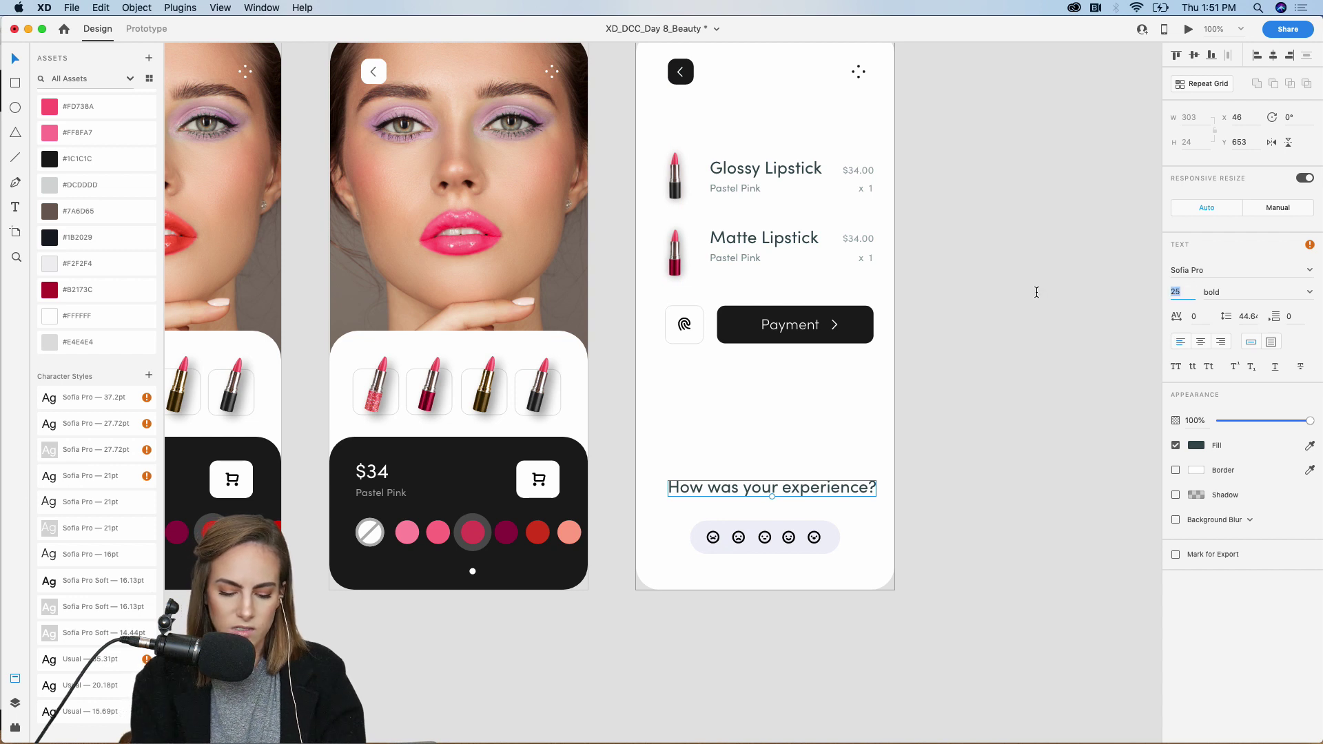
{"action": "type", "text": "18"}
{"action": "key", "text": "Return"}
{"action": "left_click_drag", "start_coordinate": [698, 497], "coordinate": [725, 503]}
{"action": "left_click", "coordinate": [970, 439]}
Save the document and open the prototype preview in an enlarged window.
{"action": "scroll", "coordinate": [968, 436], "scroll_direction": "down", "scroll_amount": 5}
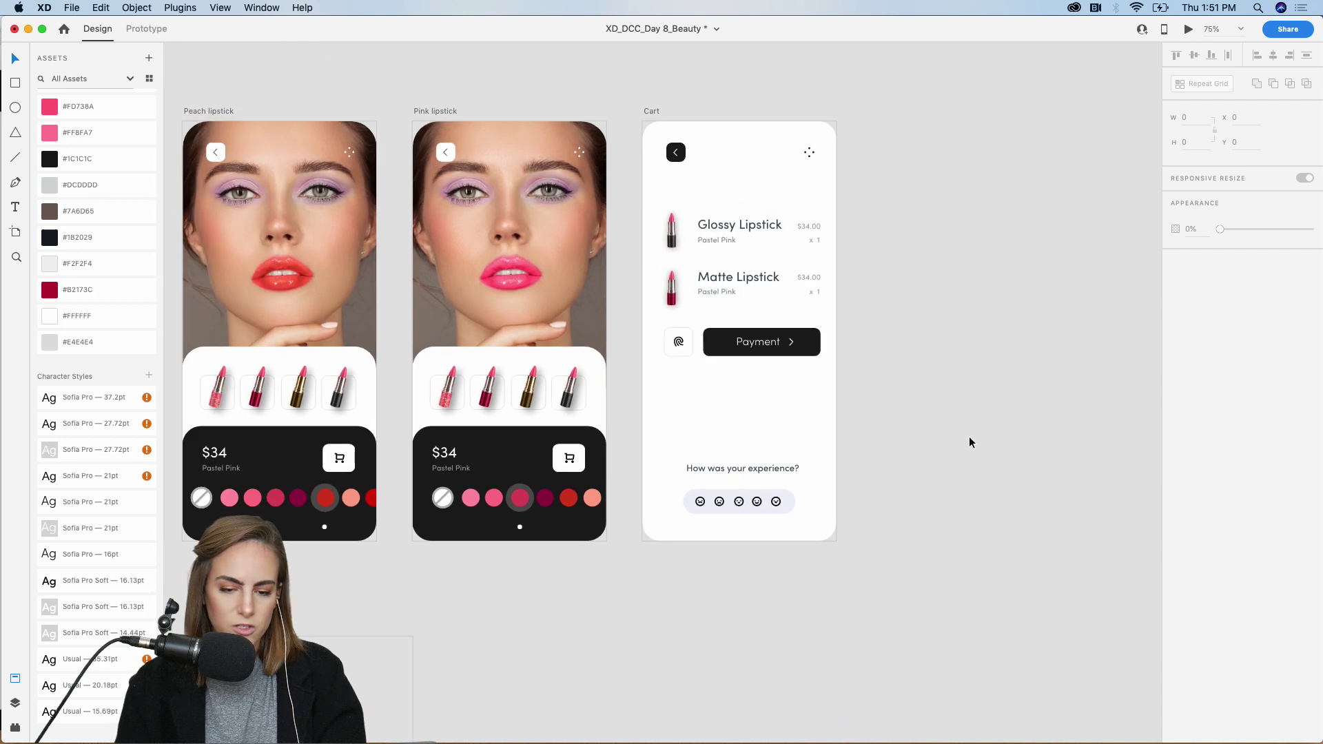
{"action": "scroll", "coordinate": [969, 436], "scroll_direction": "left", "scroll_amount": 2}
{"action": "scroll", "coordinate": [632, 290], "scroll_direction": "left", "scroll_amount": 3}
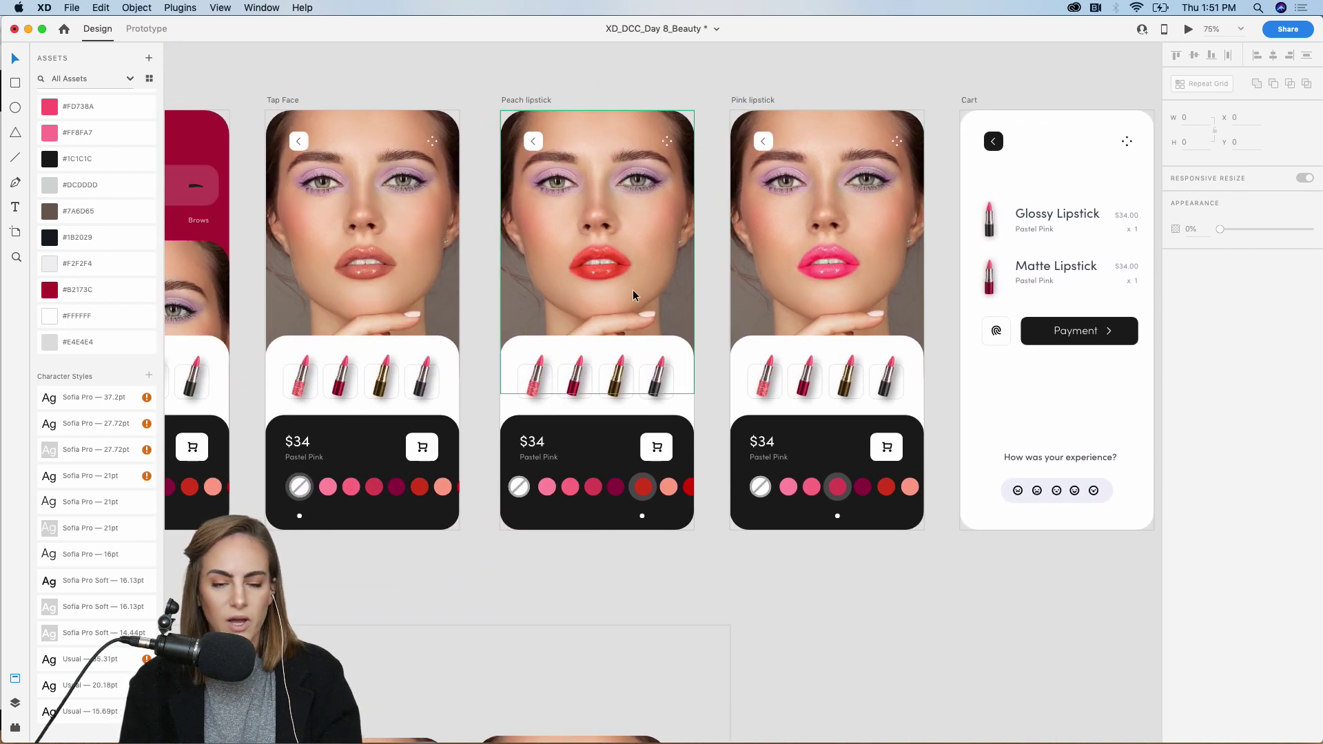
{"action": "key", "text": "super+s"}
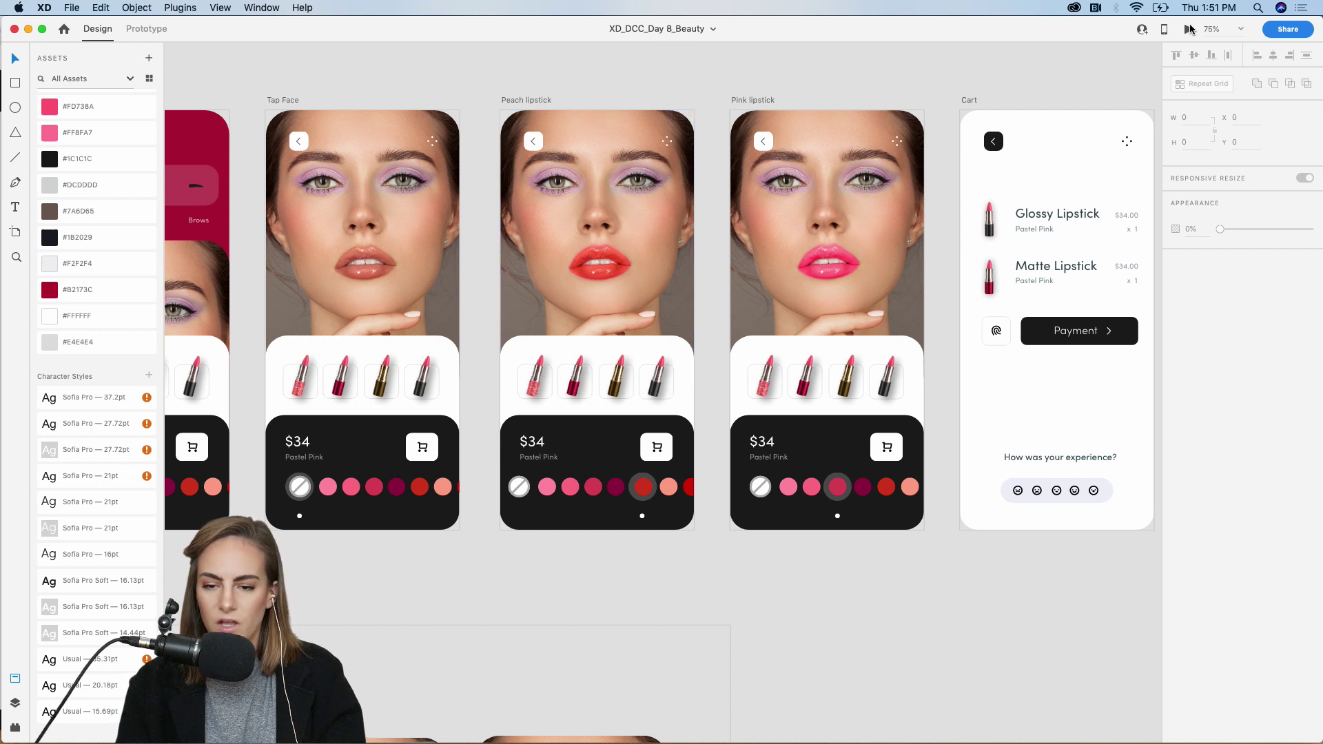
{"action": "left_click", "coordinate": [1190, 29]}
{"action": "left_click_drag", "start_coordinate": [711, 32], "coordinate": [557, 29]}
{"action": "left_click_drag", "start_coordinate": [727, 609], "coordinate": [893, 700]}
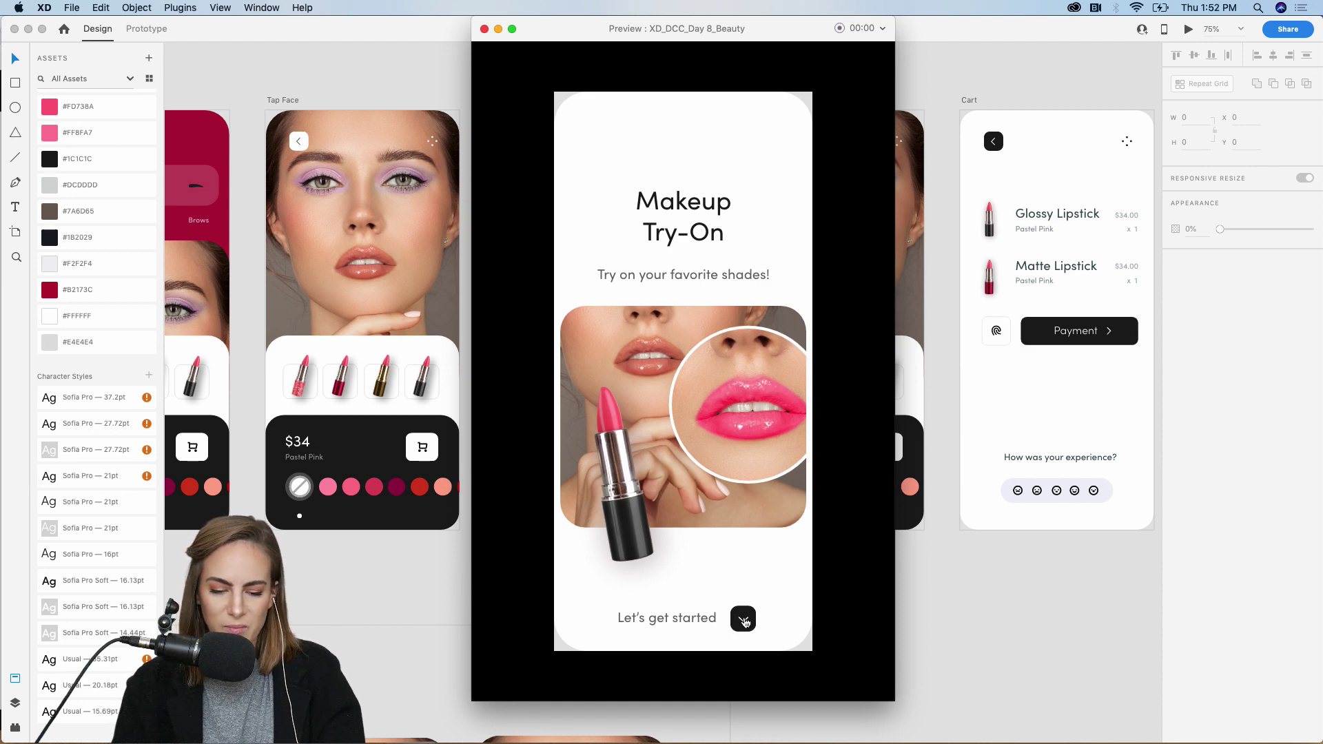
Play the prototype from the Makeup Try-On screen through Filter, Lips, the face and the red and pink shades to the Cart, and close the preview.
{"action": "left_click", "coordinate": [744, 620]}
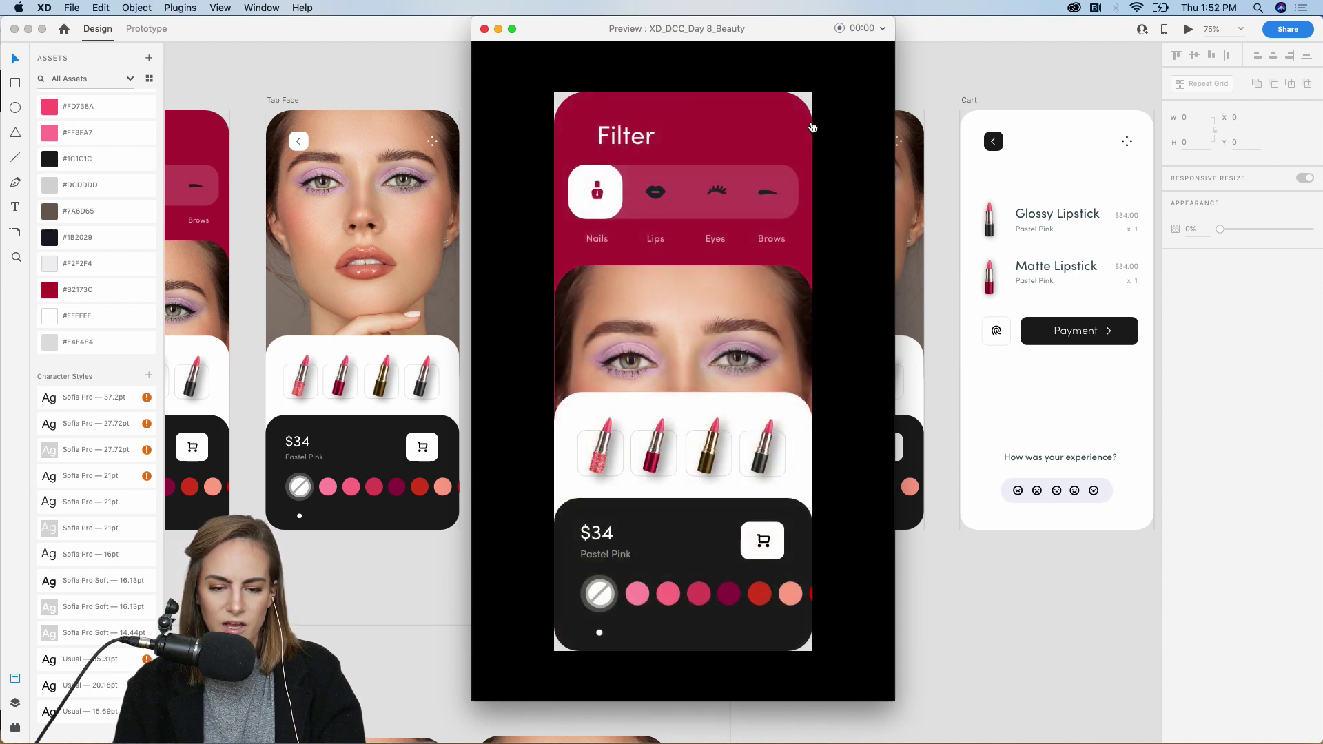
{"action": "left_click", "coordinate": [658, 197]}
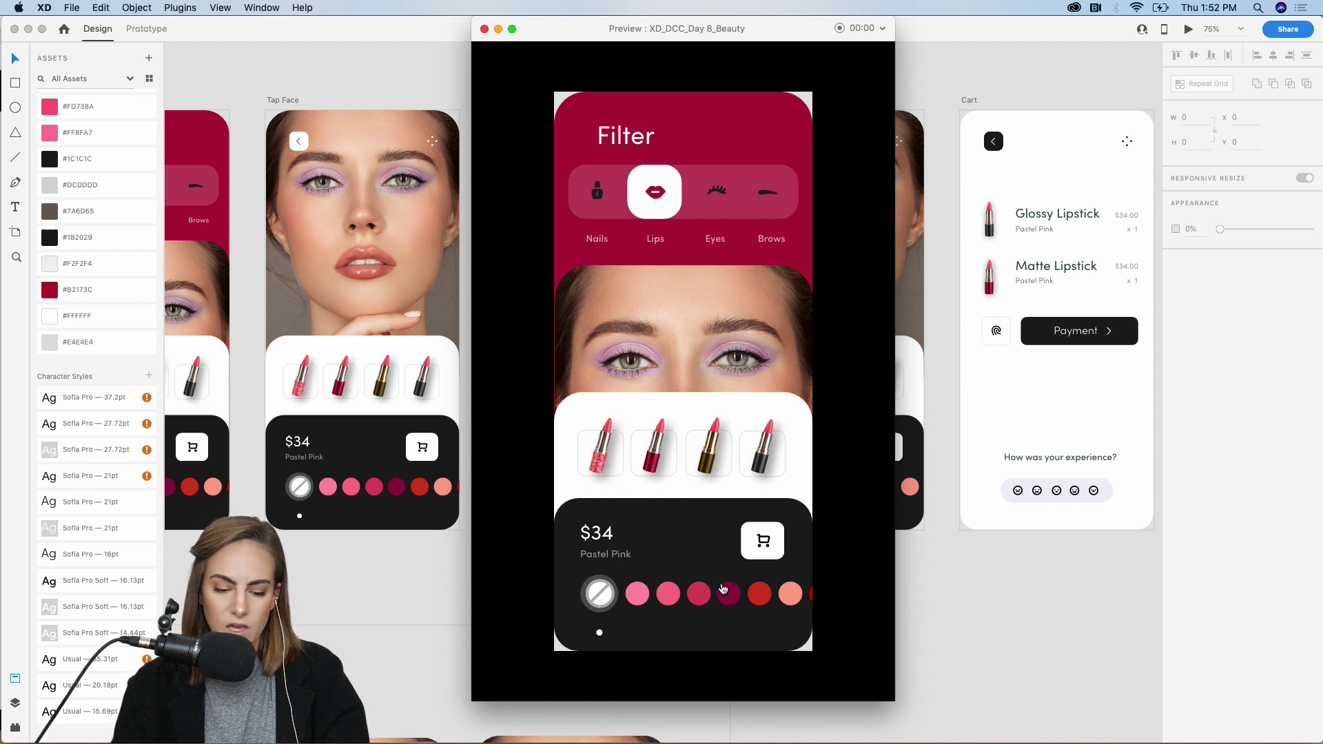
{"action": "left_click", "coordinate": [696, 310]}
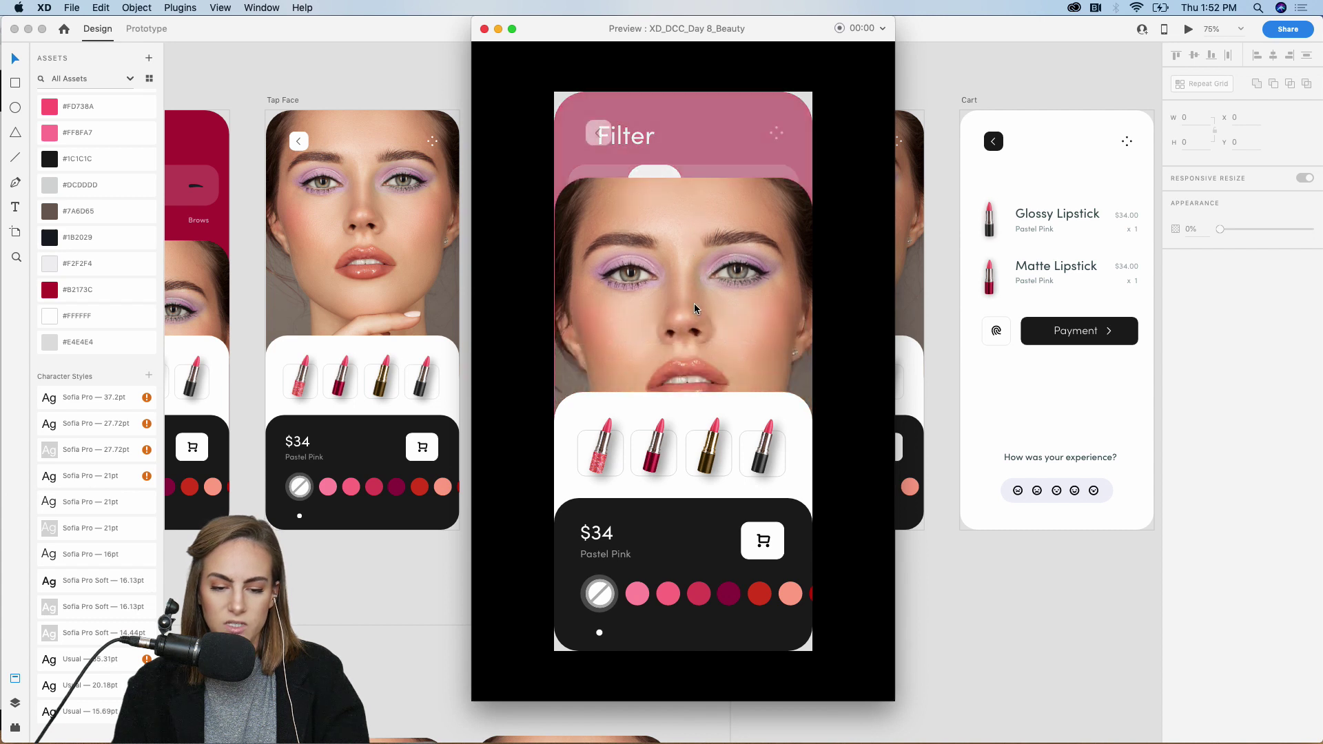
{"action": "left_click", "coordinate": [761, 602]}
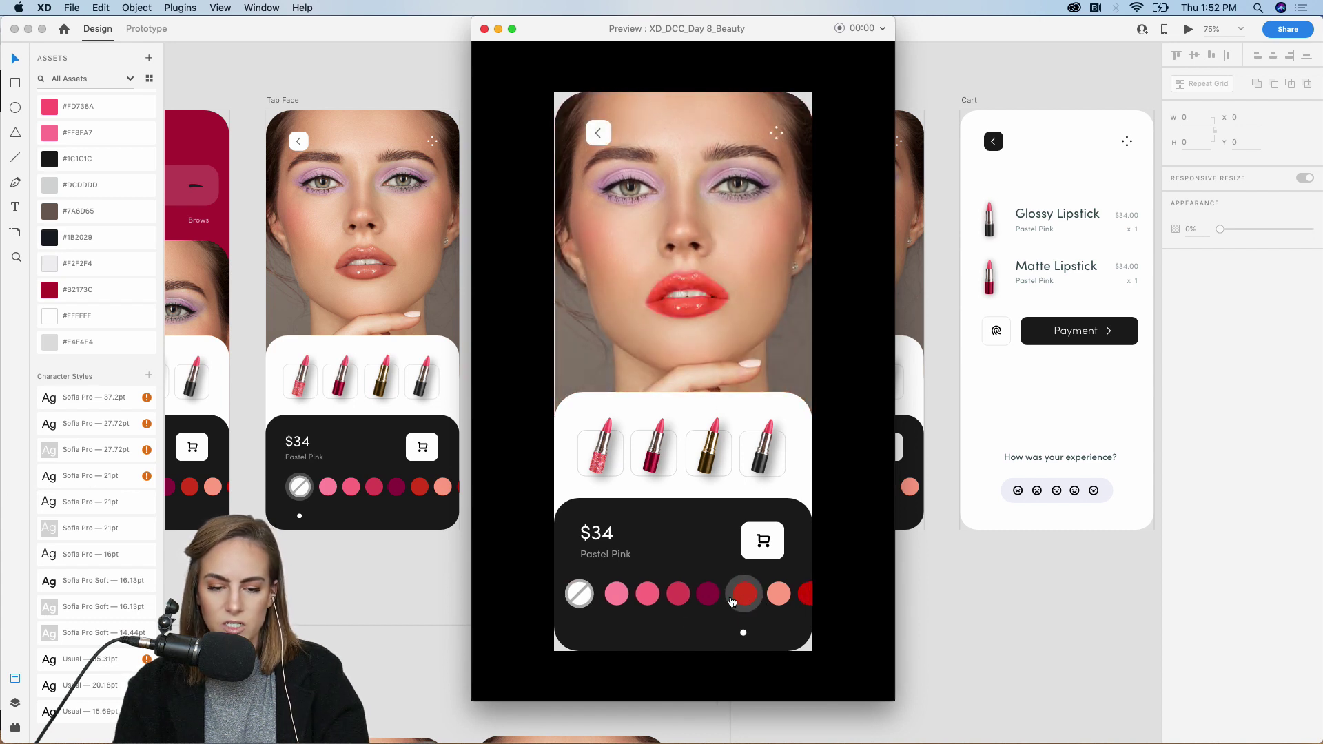
{"action": "left_click", "coordinate": [676, 598]}
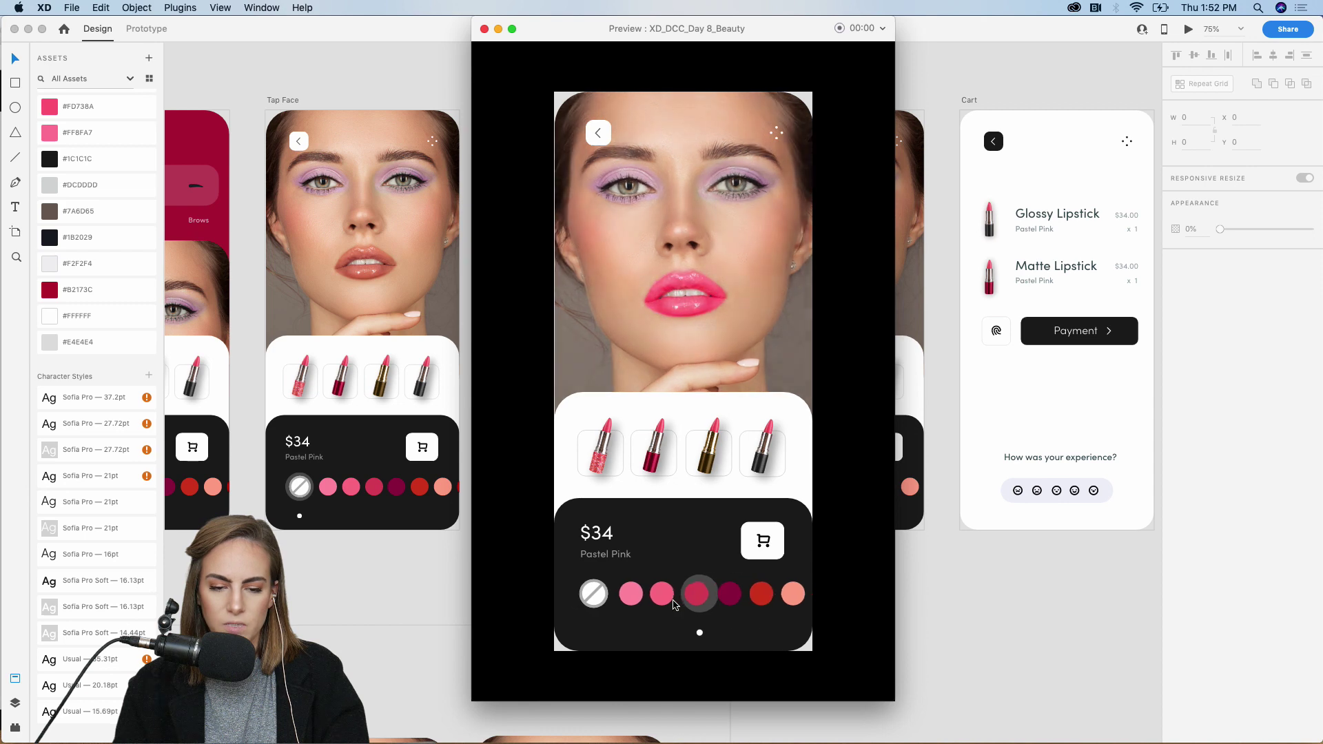
{"action": "left_click", "coordinate": [763, 542]}
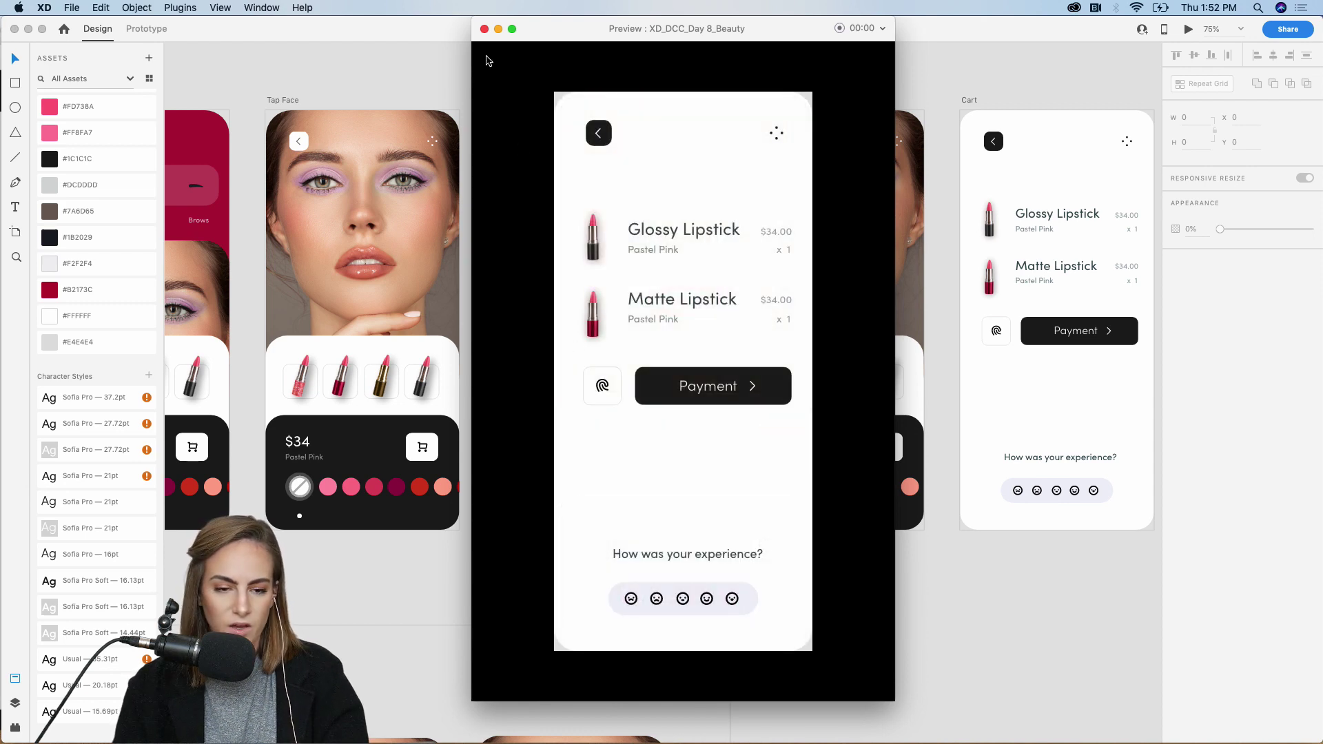
{"action": "left_click", "coordinate": [485, 30]}
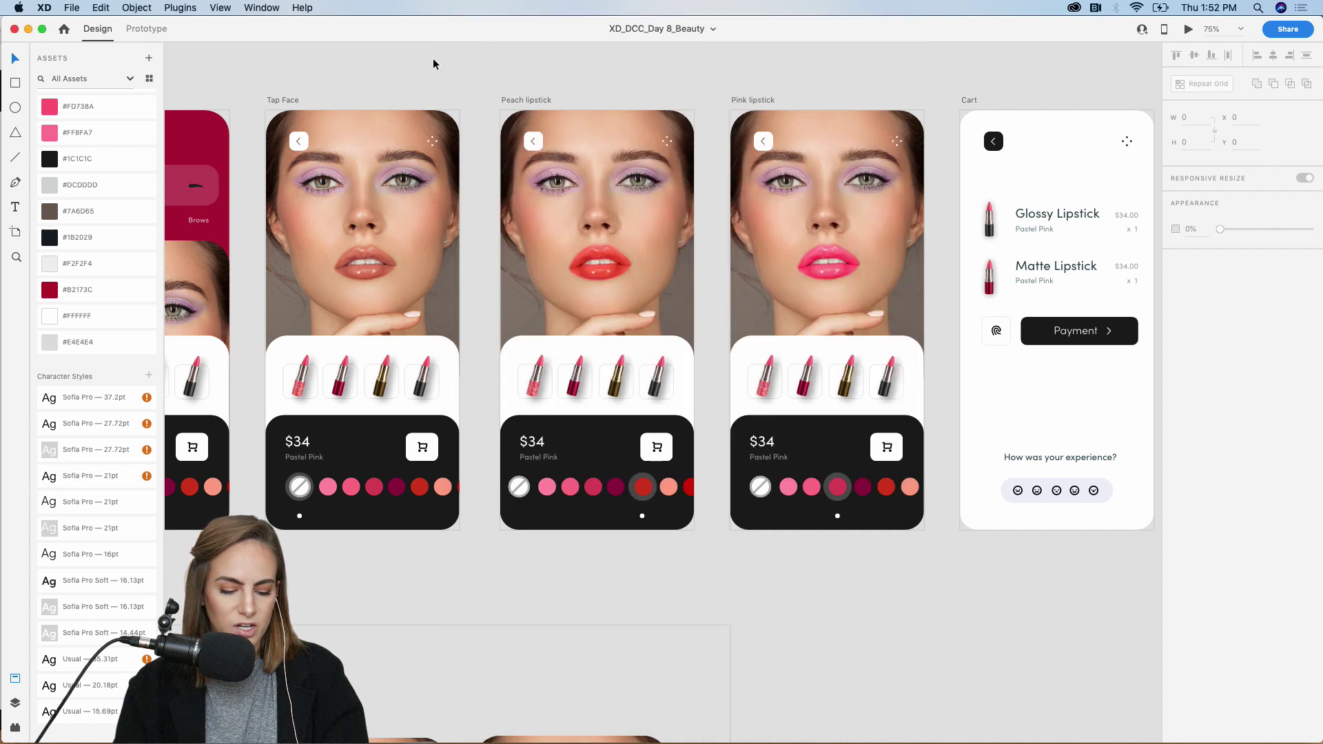
{"action": "left_click", "coordinate": [71, 8]}
{"action": "mouse_move", "coordinate": [112, 187]}
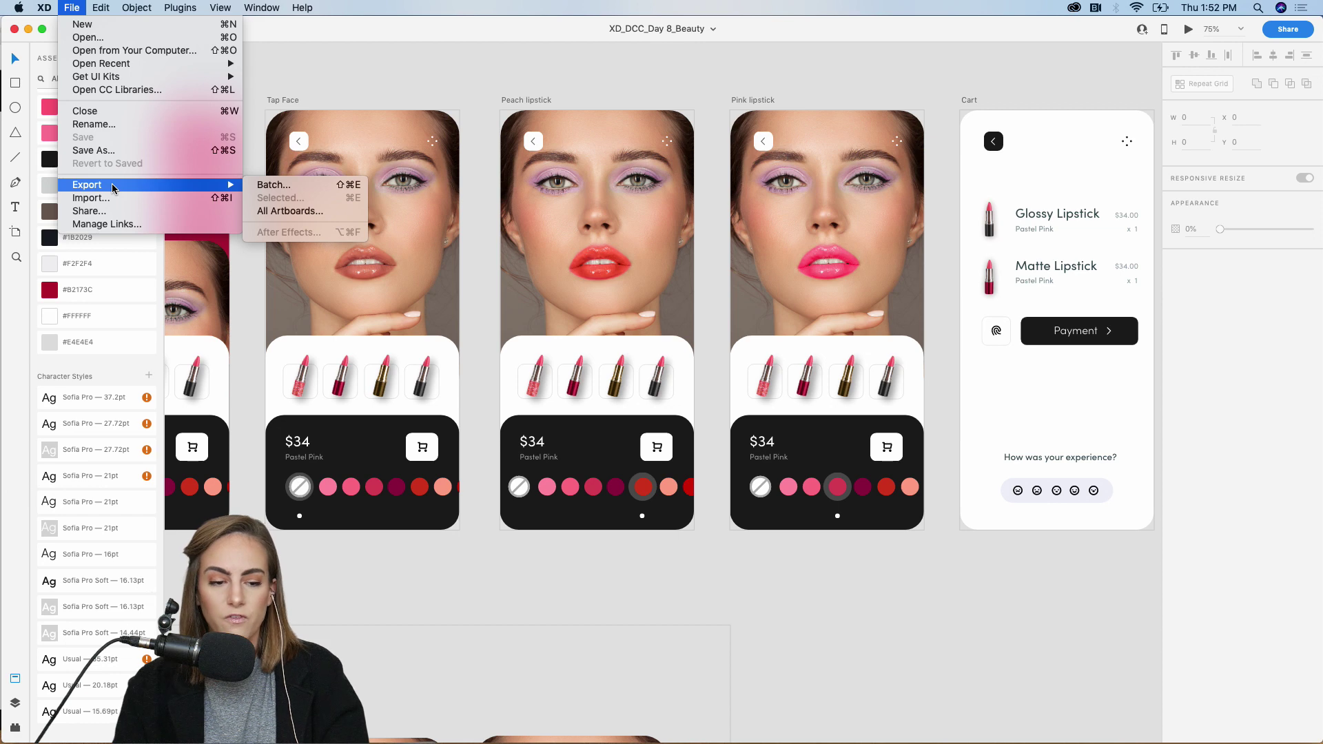
{"action": "left_click", "coordinate": [345, 59]}
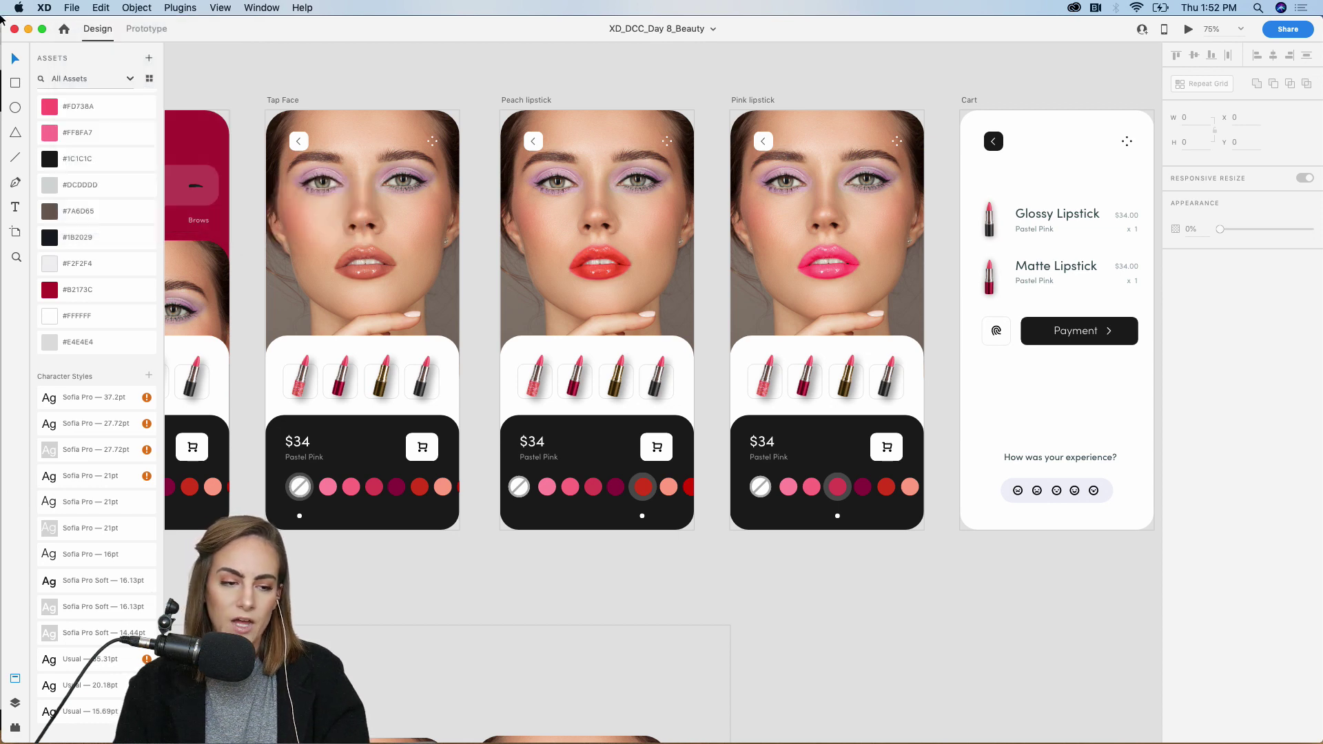
Switch to Behance in the browser and open the September 16-27 XD Daily Creative Challenge project from the profile for editing.
{"action": "left_click", "coordinate": [28, 29]}
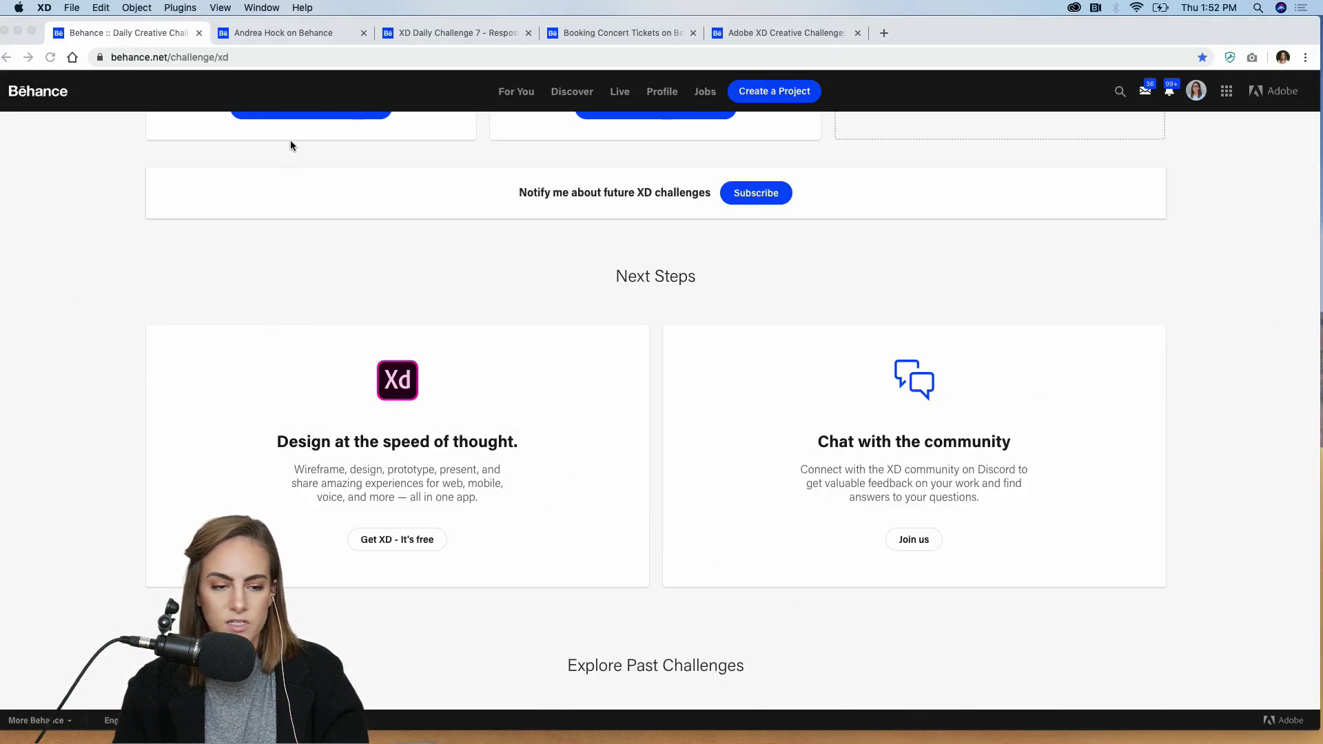
{"action": "left_click", "coordinate": [312, 36]}
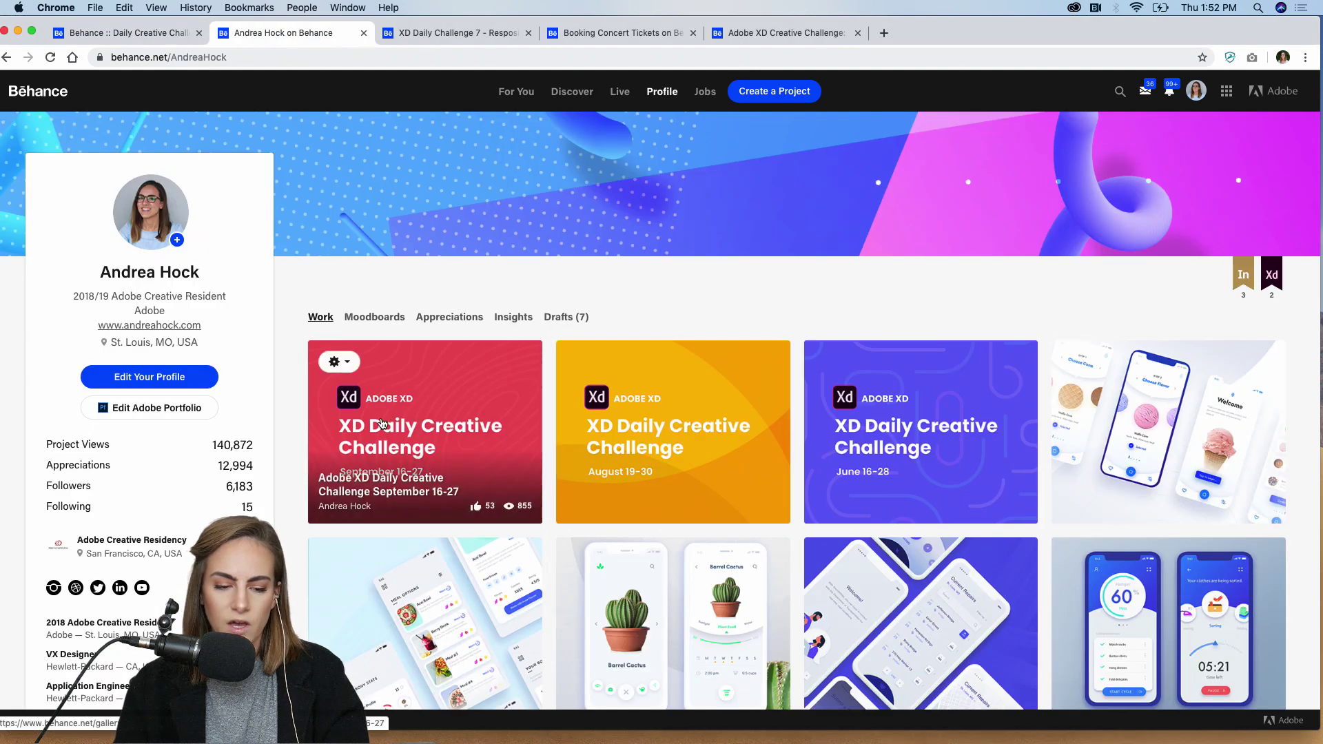
{"action": "left_click", "coordinate": [337, 361]}
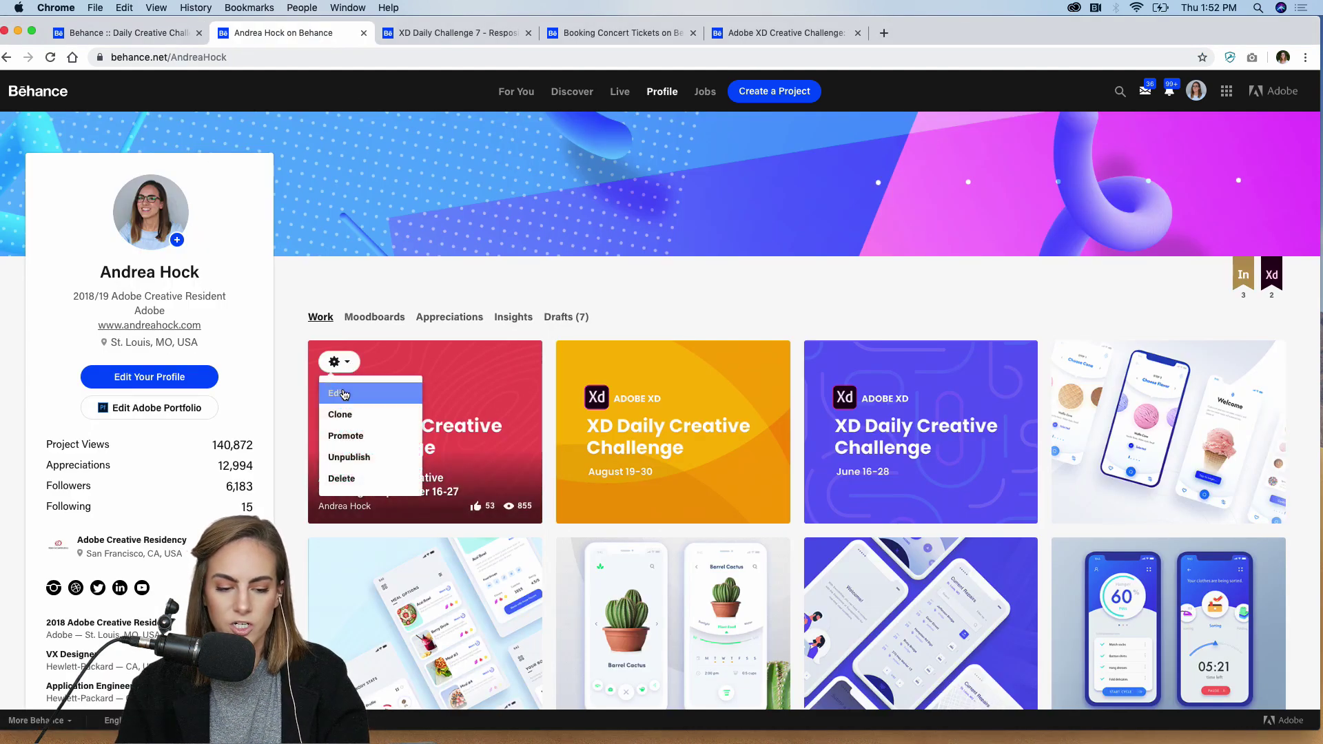
{"action": "left_click", "coordinate": [343, 395]}
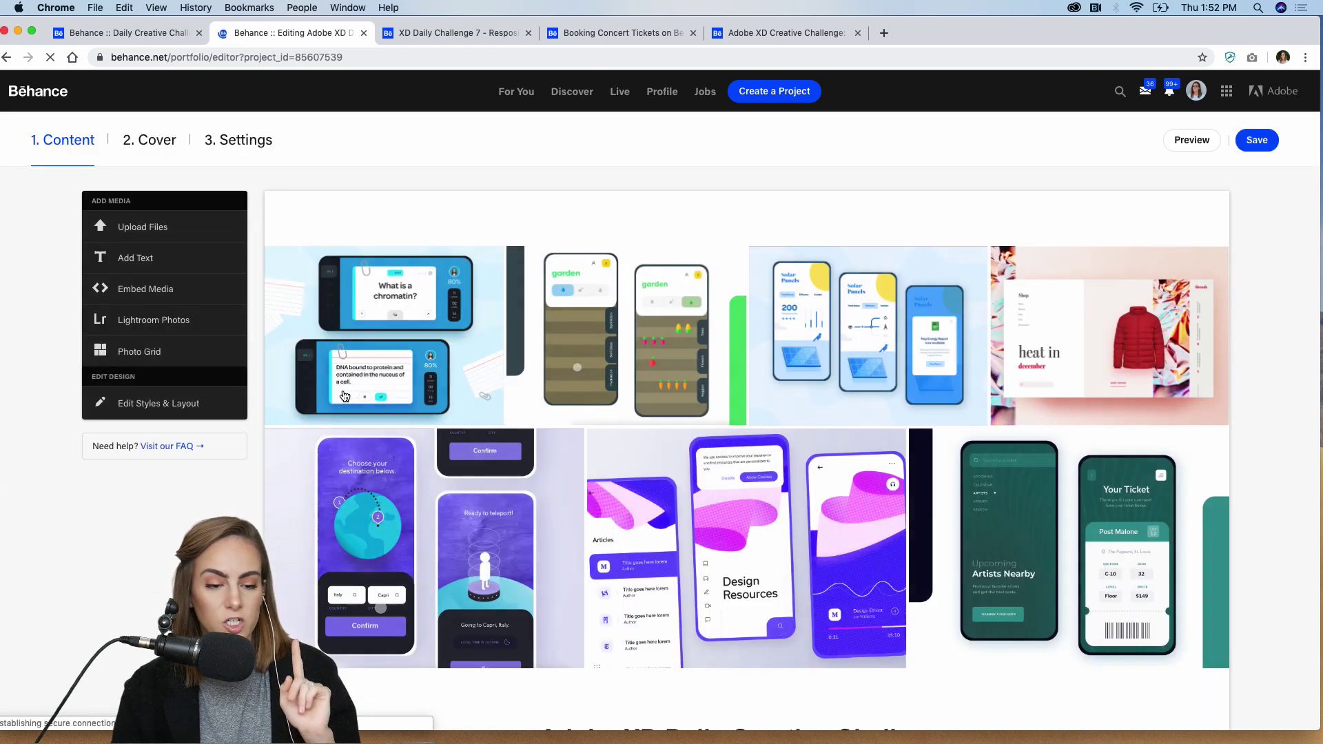
Review the project's discoverability keywords in its settings and save the settings.
{"action": "left_click", "coordinate": [234, 142]}
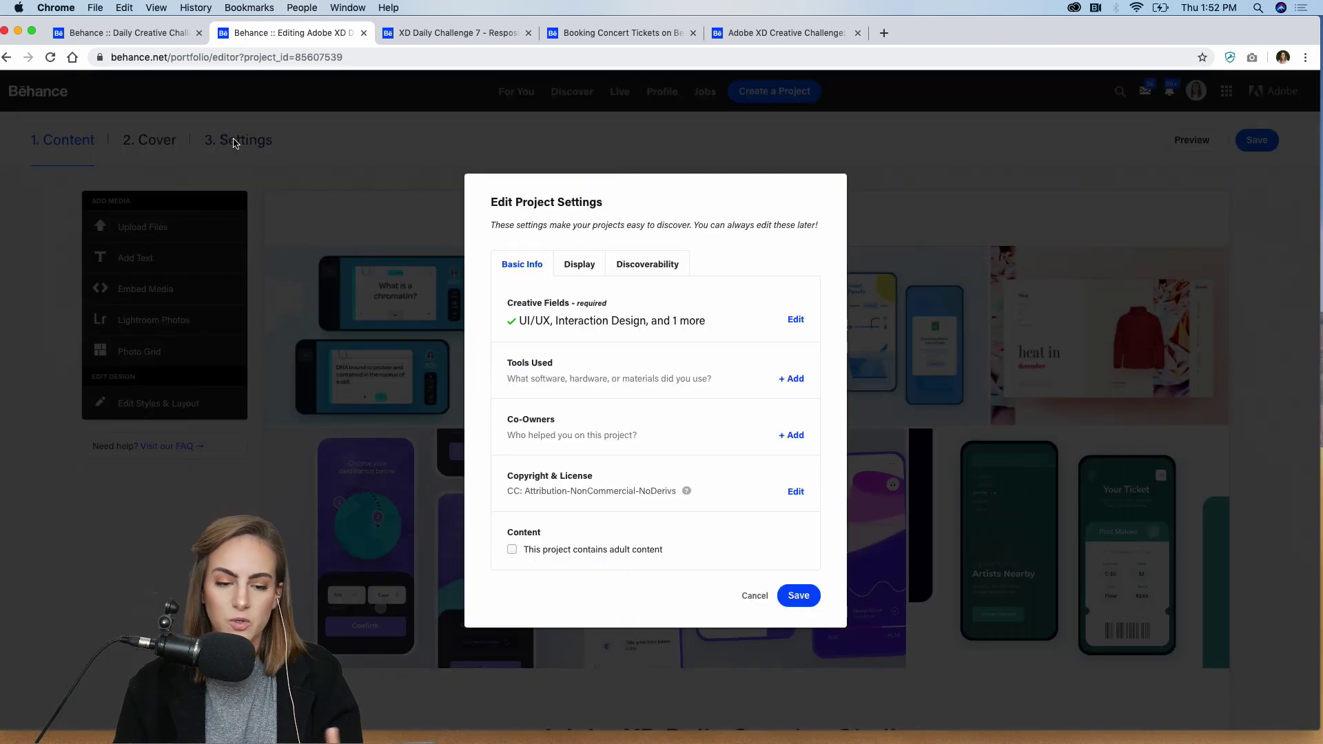
{"action": "left_click", "coordinate": [659, 272]}
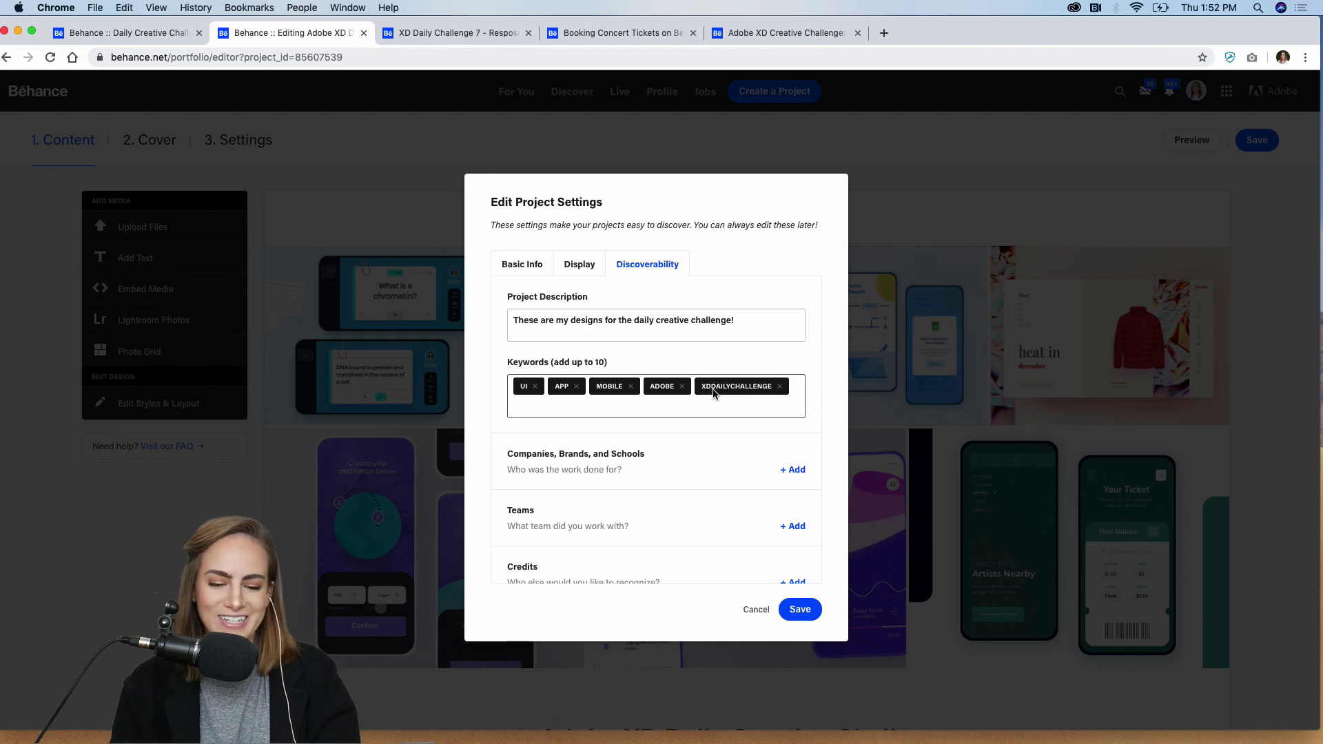
{"action": "left_click", "coordinate": [803, 607]}
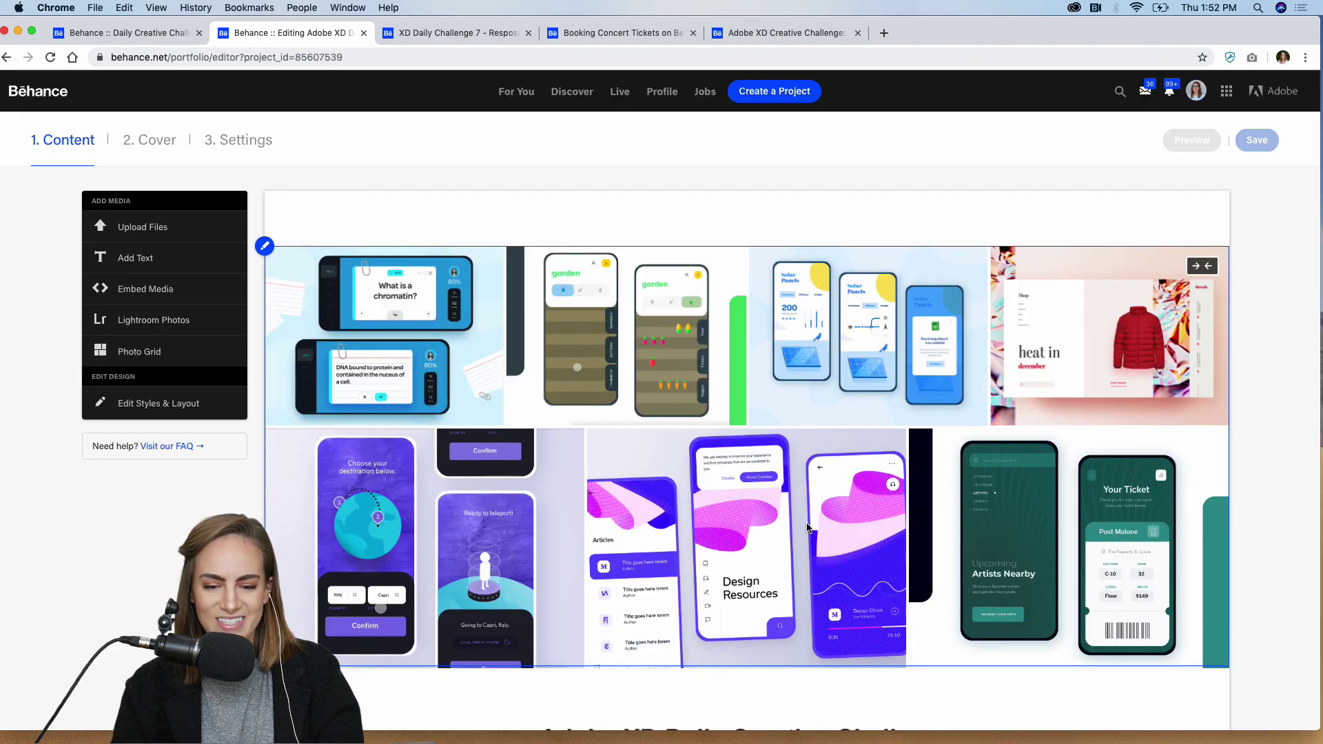
Search Behance for xddailychallenge in place of the open project editor.
{"action": "left_click", "coordinate": [430, 33]}
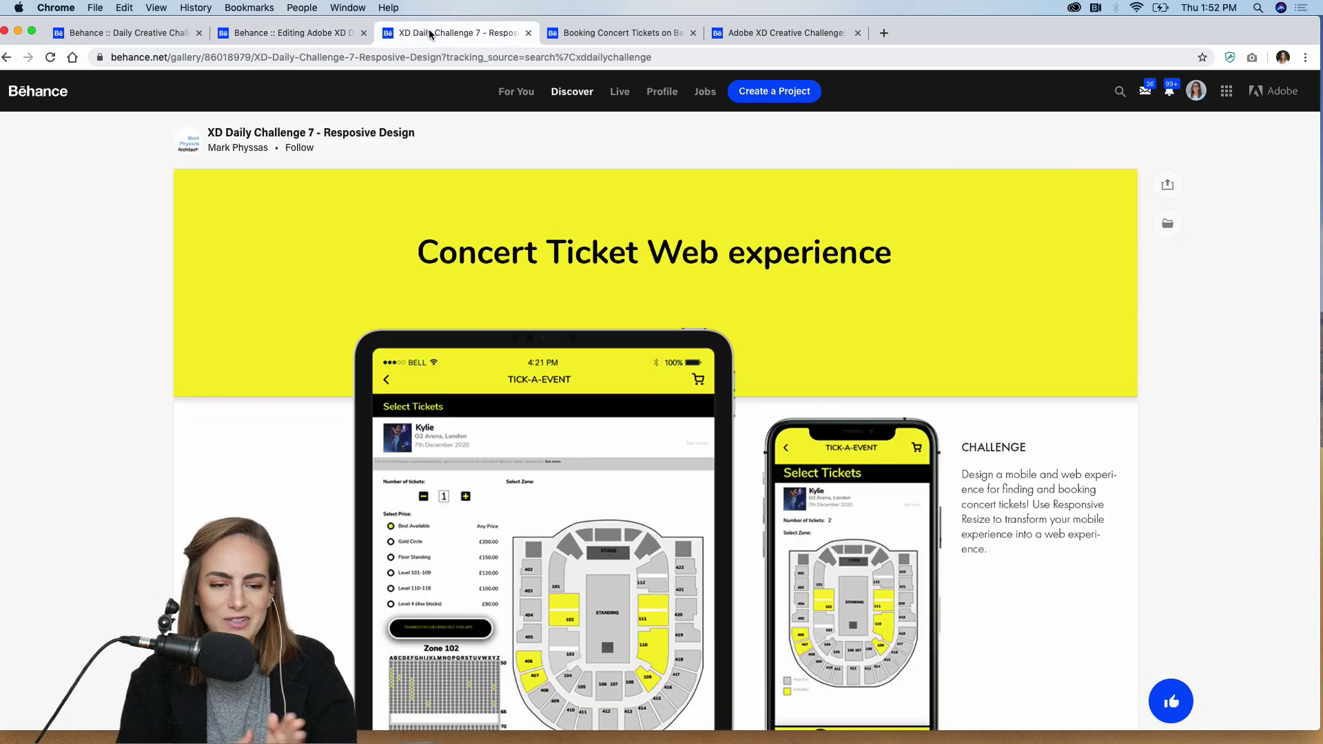
{"action": "left_click", "coordinate": [321, 36]}
{"action": "left_click", "coordinate": [1120, 91]}
{"action": "type", "text": "xddailychal"}
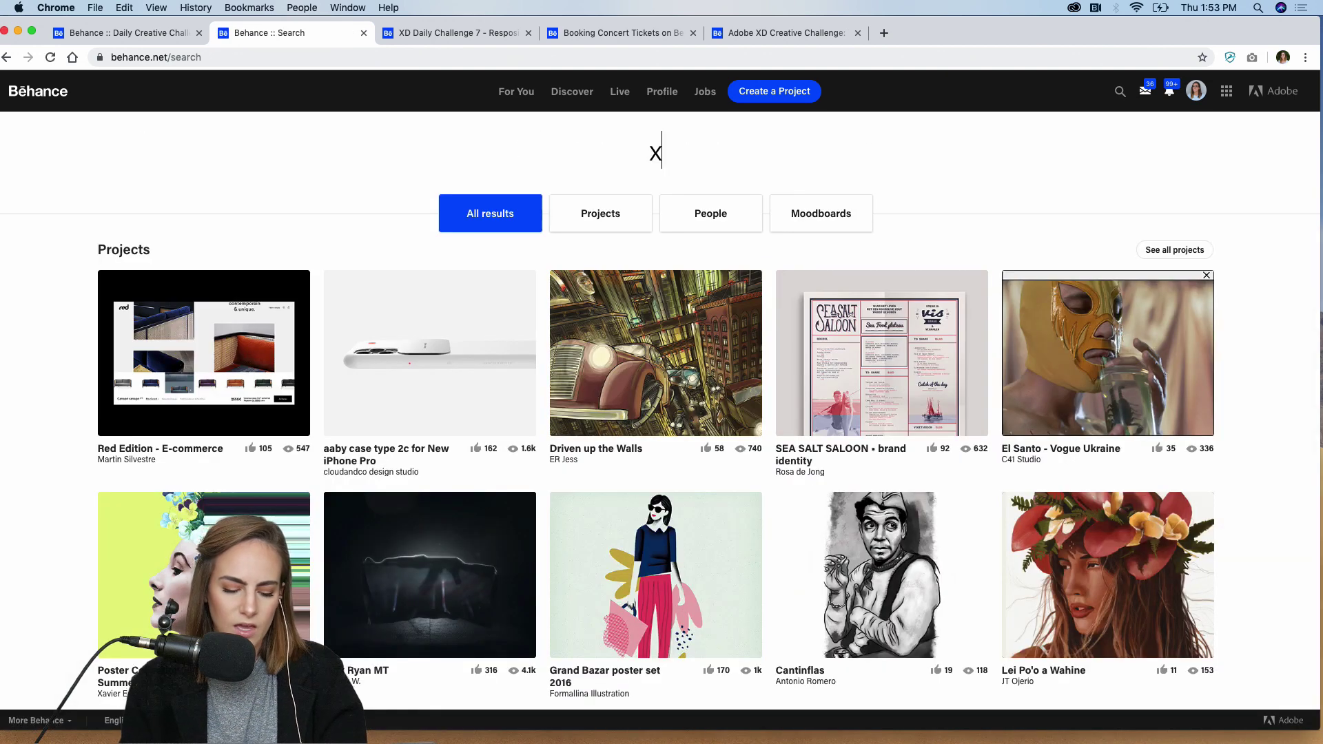
{"action": "type", "text": "lenge"}
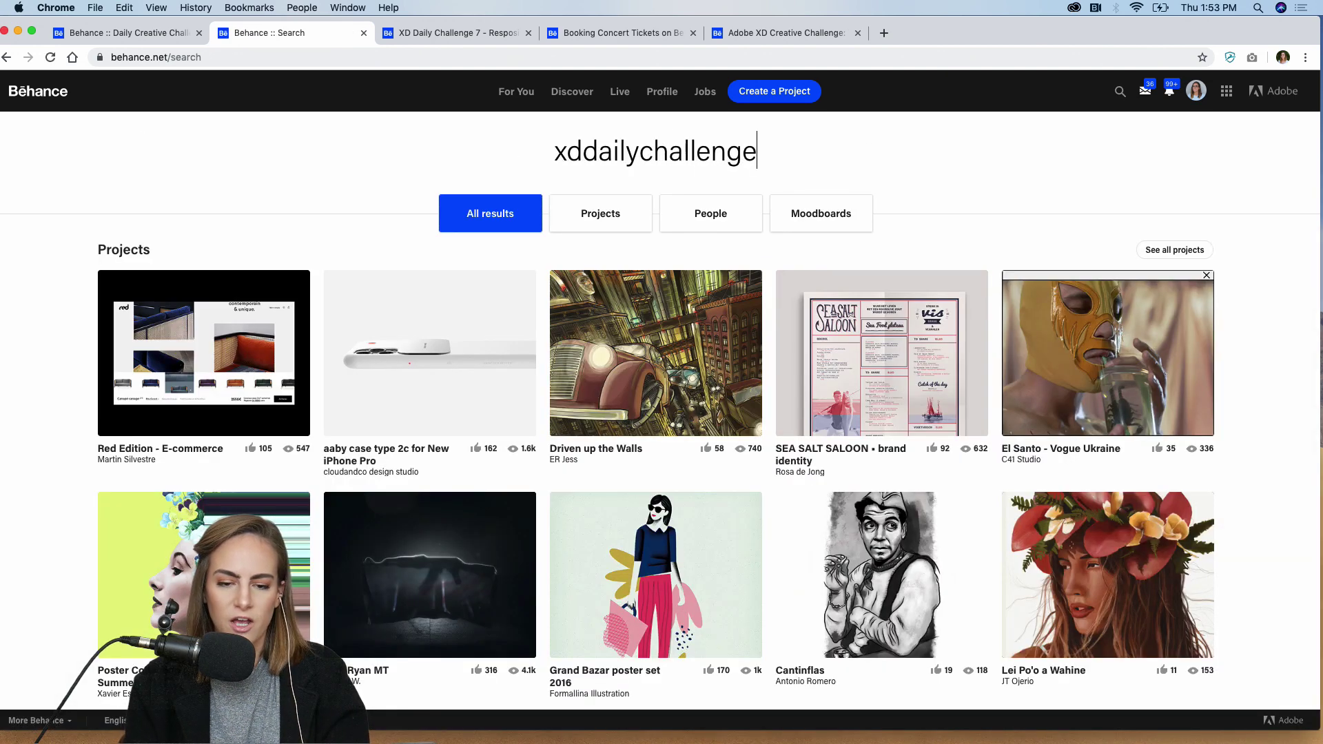
{"action": "key", "text": "Return"}
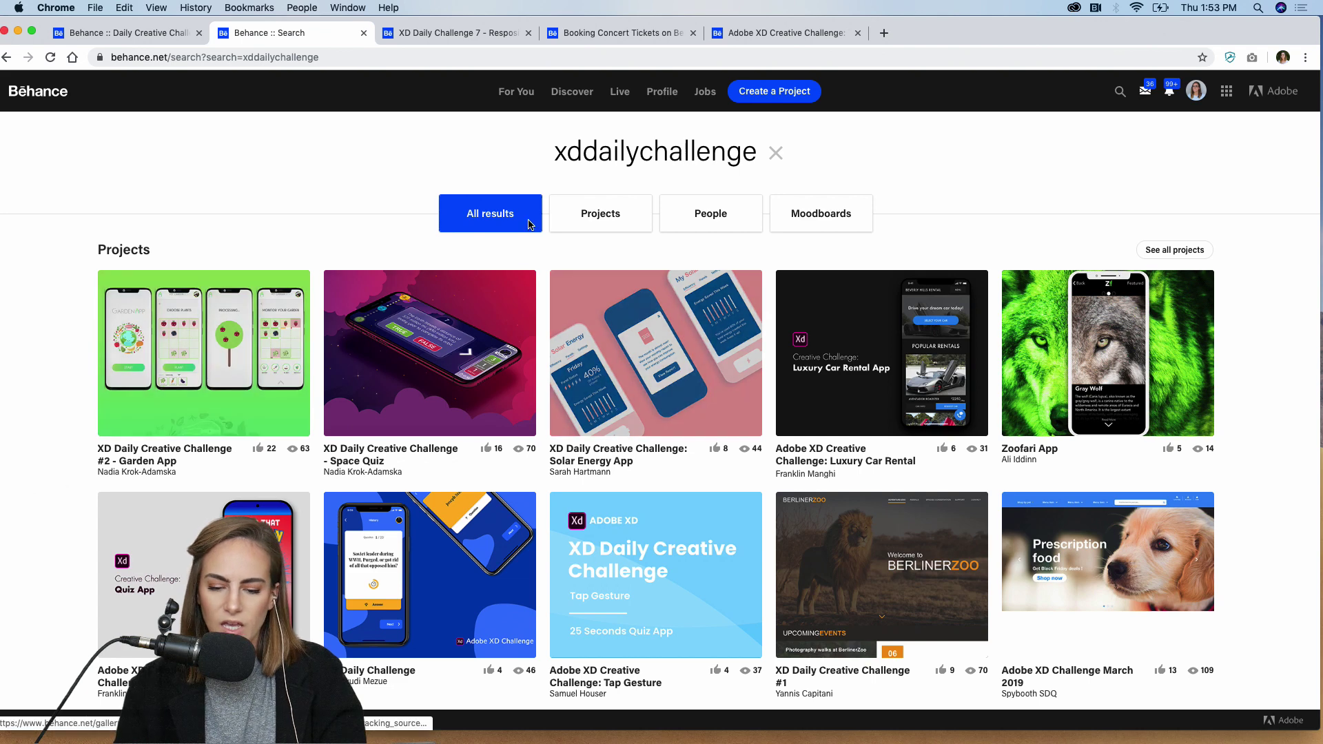
Review the XD Daily Challenge 7 concert ticket project, comparing its phone, web and tablet layouts with the challenge brief.
{"action": "left_click", "coordinate": [427, 34]}
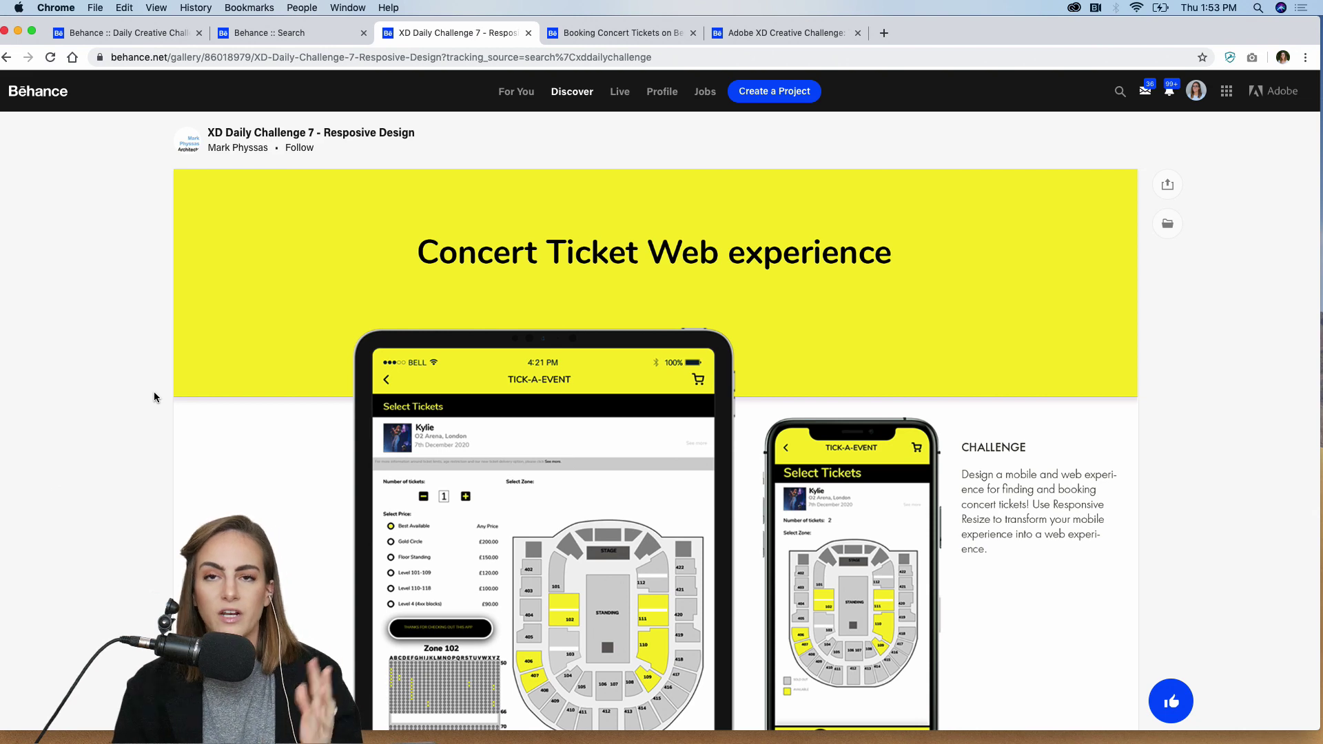
{"action": "scroll", "coordinate": [255, 452], "scroll_direction": "down", "scroll_amount": 4}
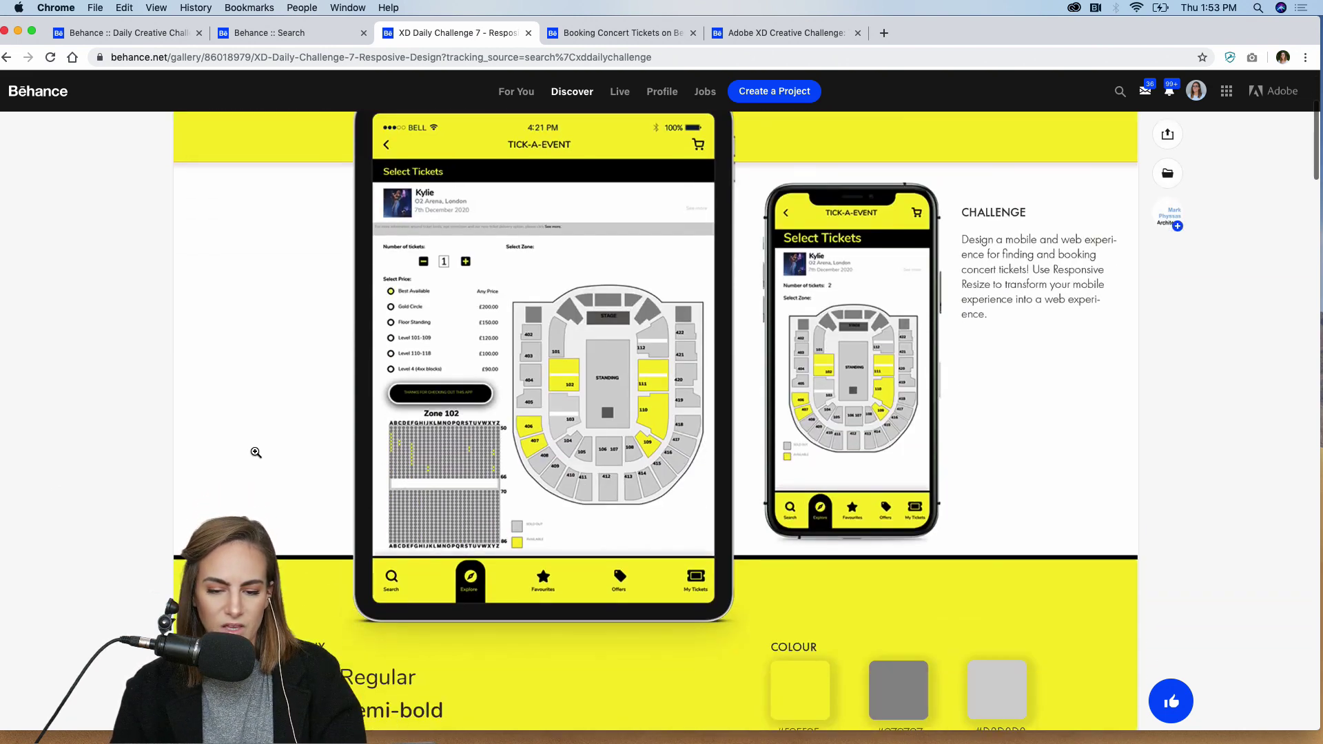
{"action": "scroll", "coordinate": [945, 444], "scroll_direction": "down", "scroll_amount": 5}
{"action": "scroll", "coordinate": [945, 444], "scroll_direction": "down", "scroll_amount": 3}
{"action": "scroll", "coordinate": [944, 443], "scroll_direction": "up", "scroll_amount": 12}
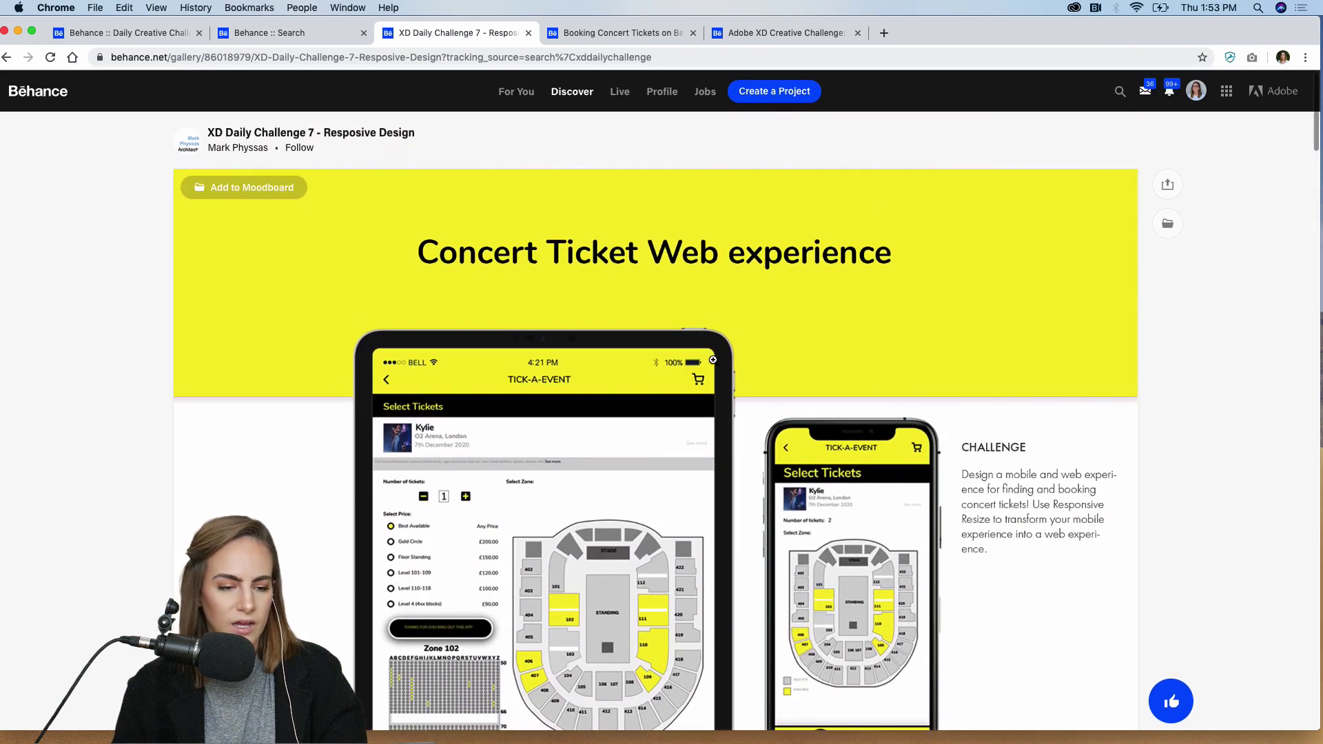
{"action": "scroll", "coordinate": [666, 369], "scroll_direction": "down", "scroll_amount": 15}
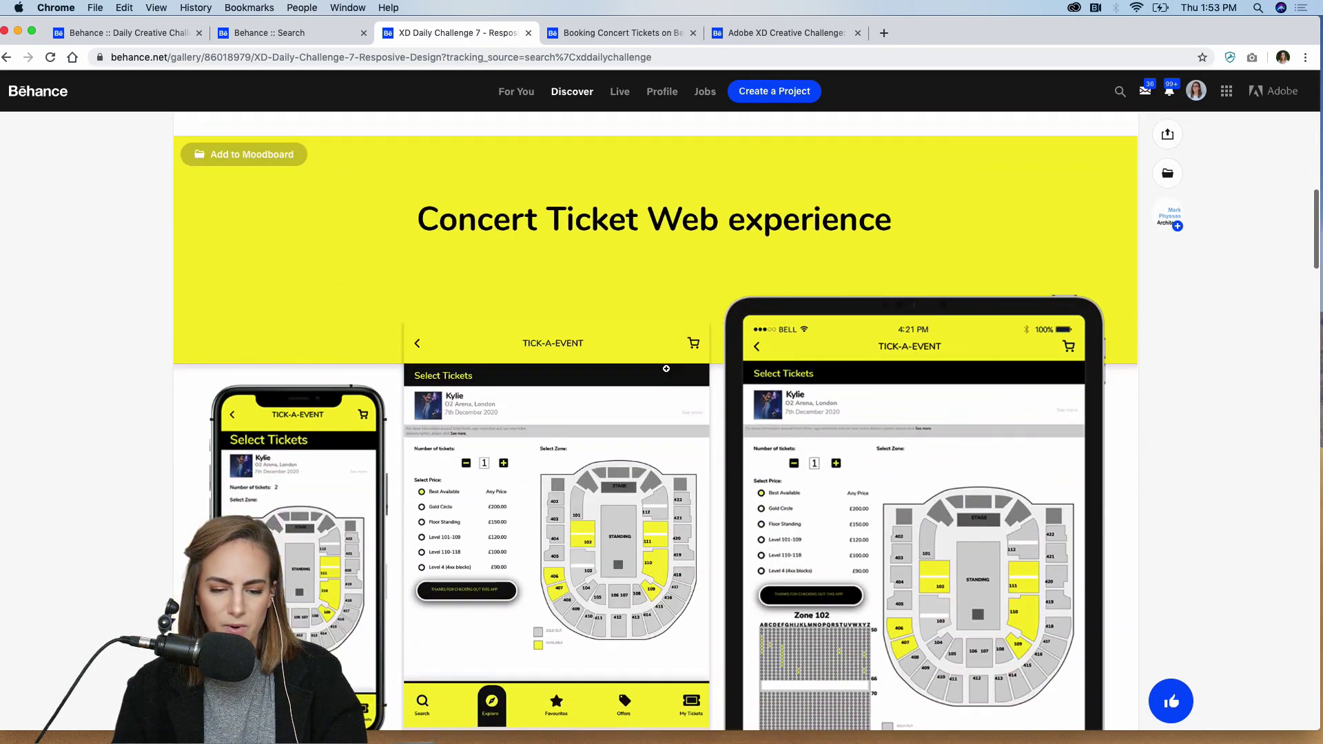
{"action": "scroll", "coordinate": [666, 369], "scroll_direction": "down", "scroll_amount": 15}
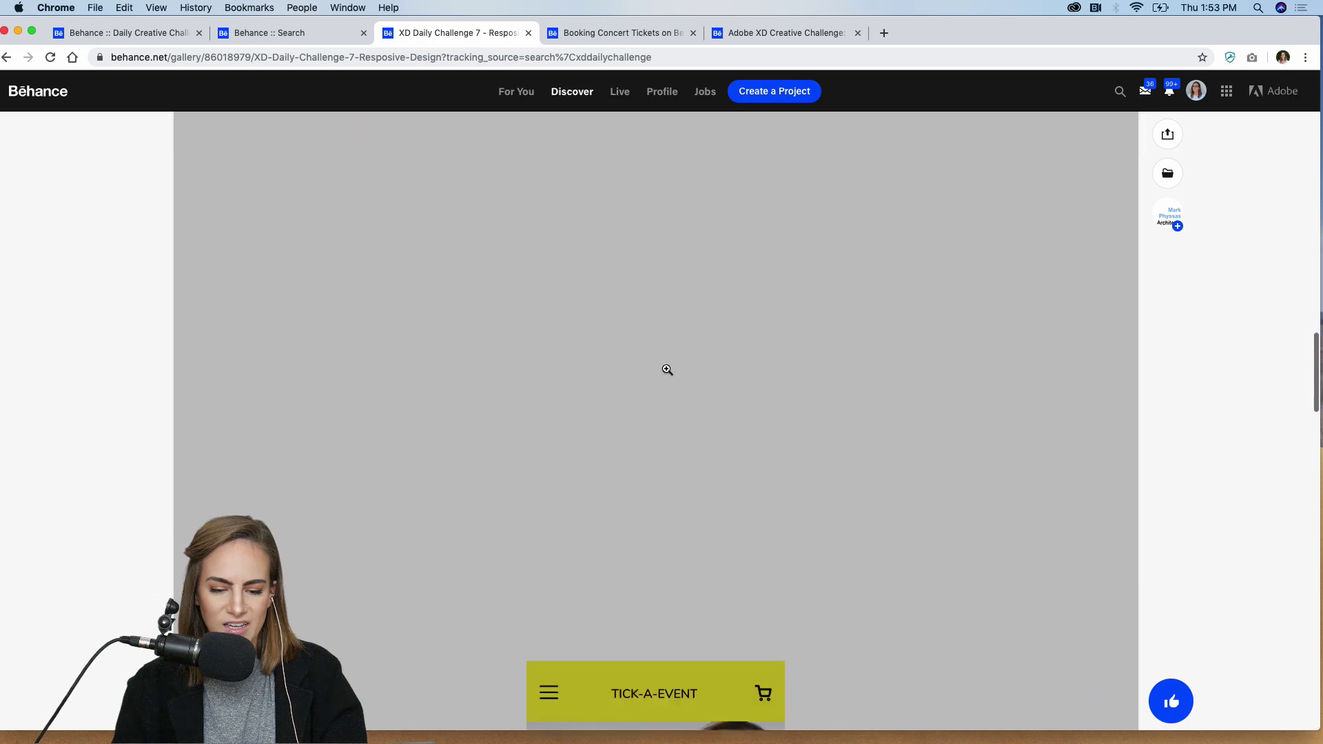
{"action": "scroll", "coordinate": [666, 368], "scroll_direction": "down", "scroll_amount": 3}
{"action": "scroll", "coordinate": [666, 368], "scroll_direction": "up", "scroll_amount": 10}
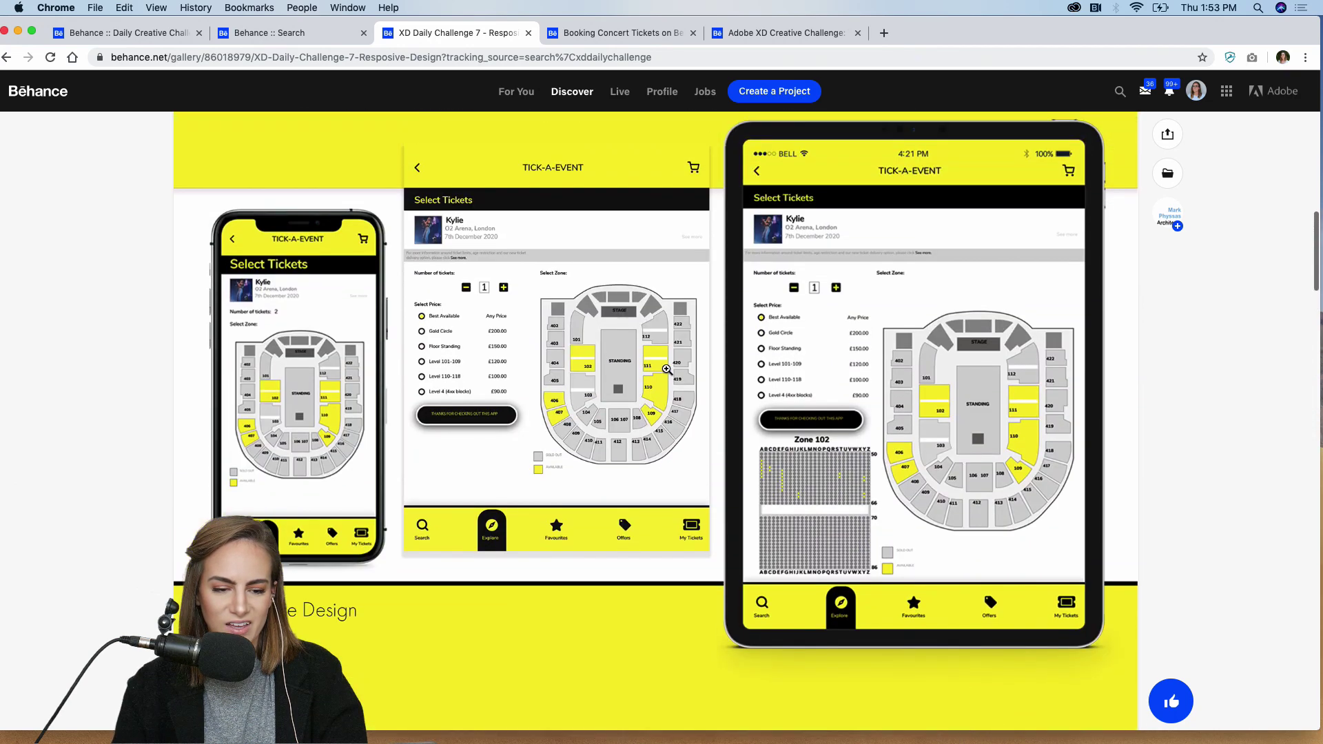
{"action": "scroll", "coordinate": [666, 369], "scroll_direction": "up", "scroll_amount": 2}
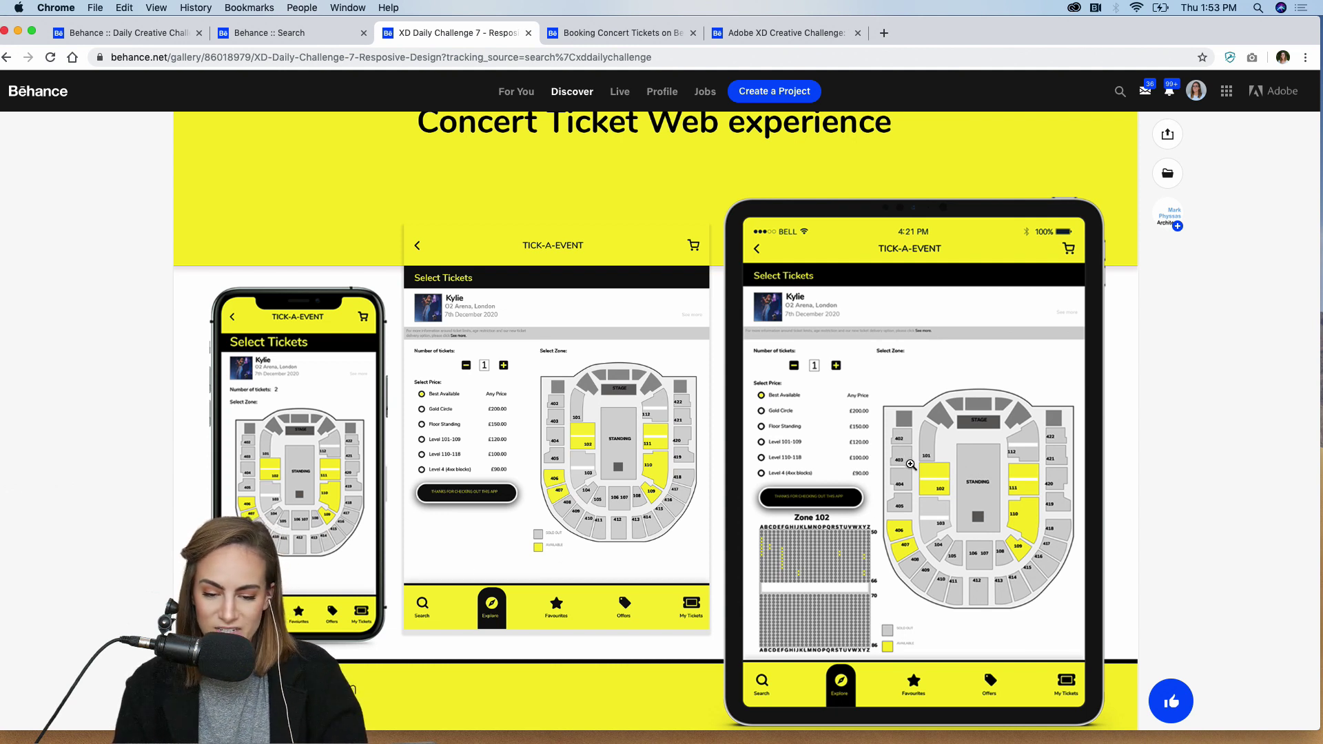
{"action": "scroll", "coordinate": [1020, 529], "scroll_direction": "up", "scroll_amount": 9}
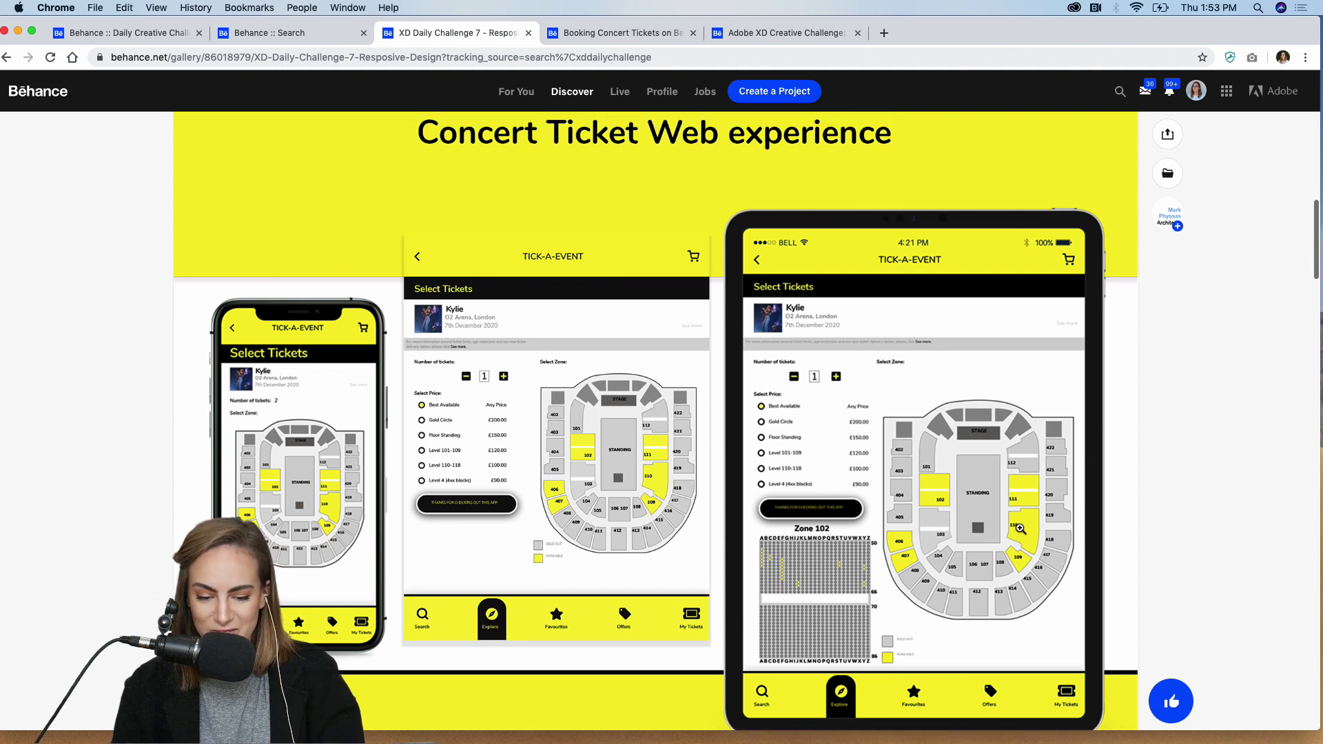
{"action": "scroll", "coordinate": [1020, 529], "scroll_direction": "up", "scroll_amount": 4}
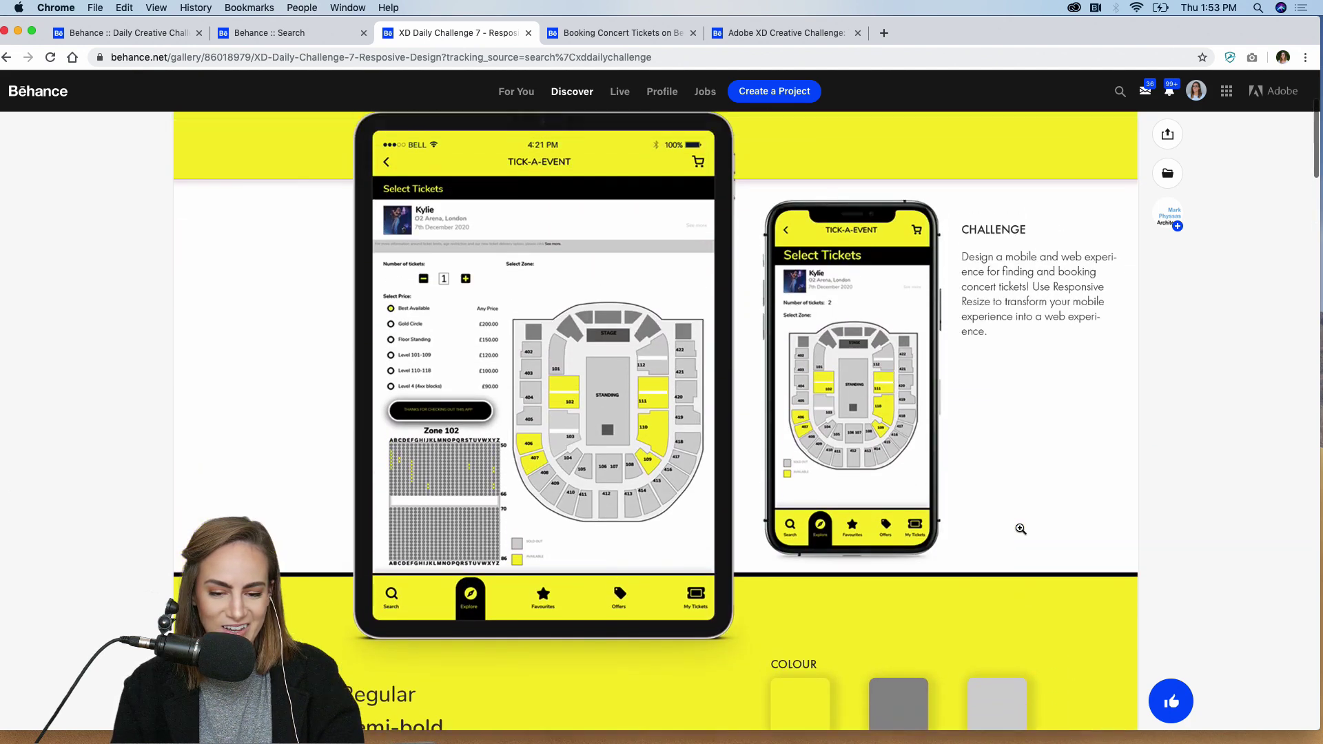
Switch to the Booking Concert Tickets project and look through its mockups down to the embedded interactive prototype.
{"action": "left_click", "coordinate": [584, 36]}
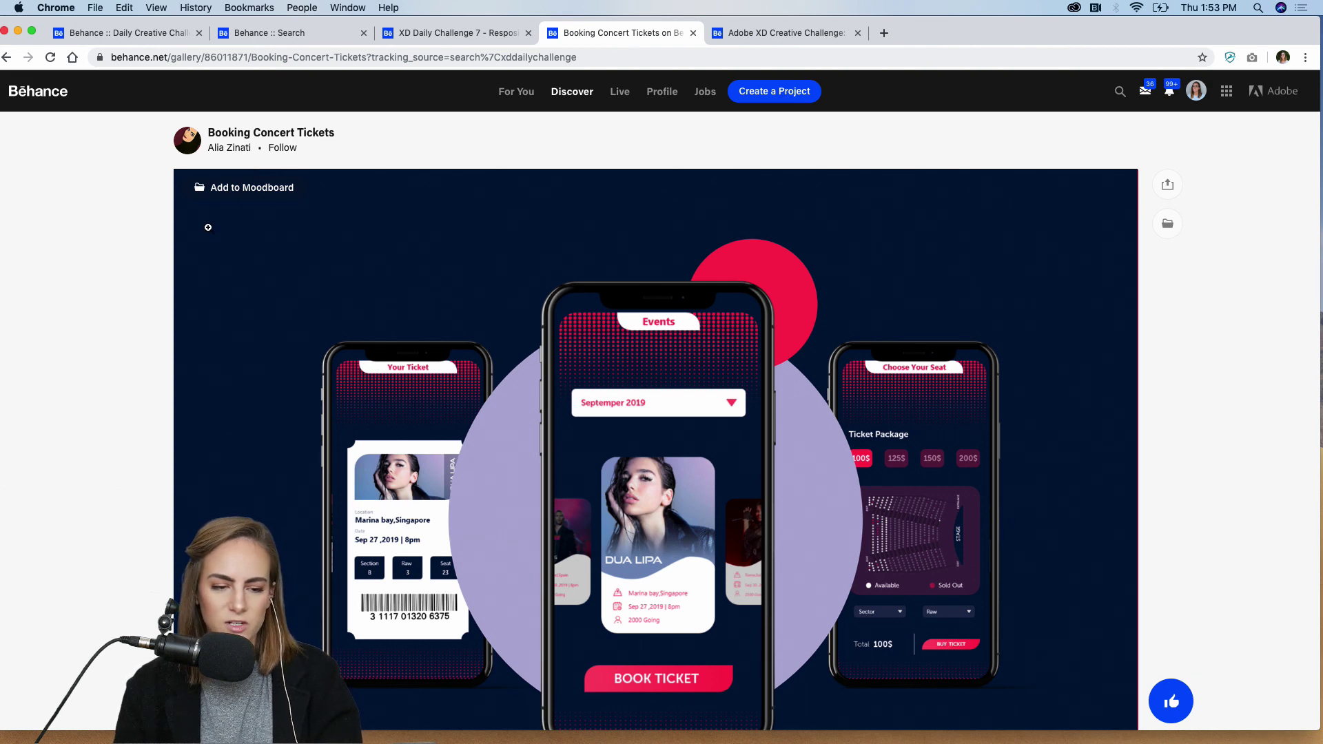
{"action": "scroll", "coordinate": [423, 281], "scroll_direction": "down", "scroll_amount": 6}
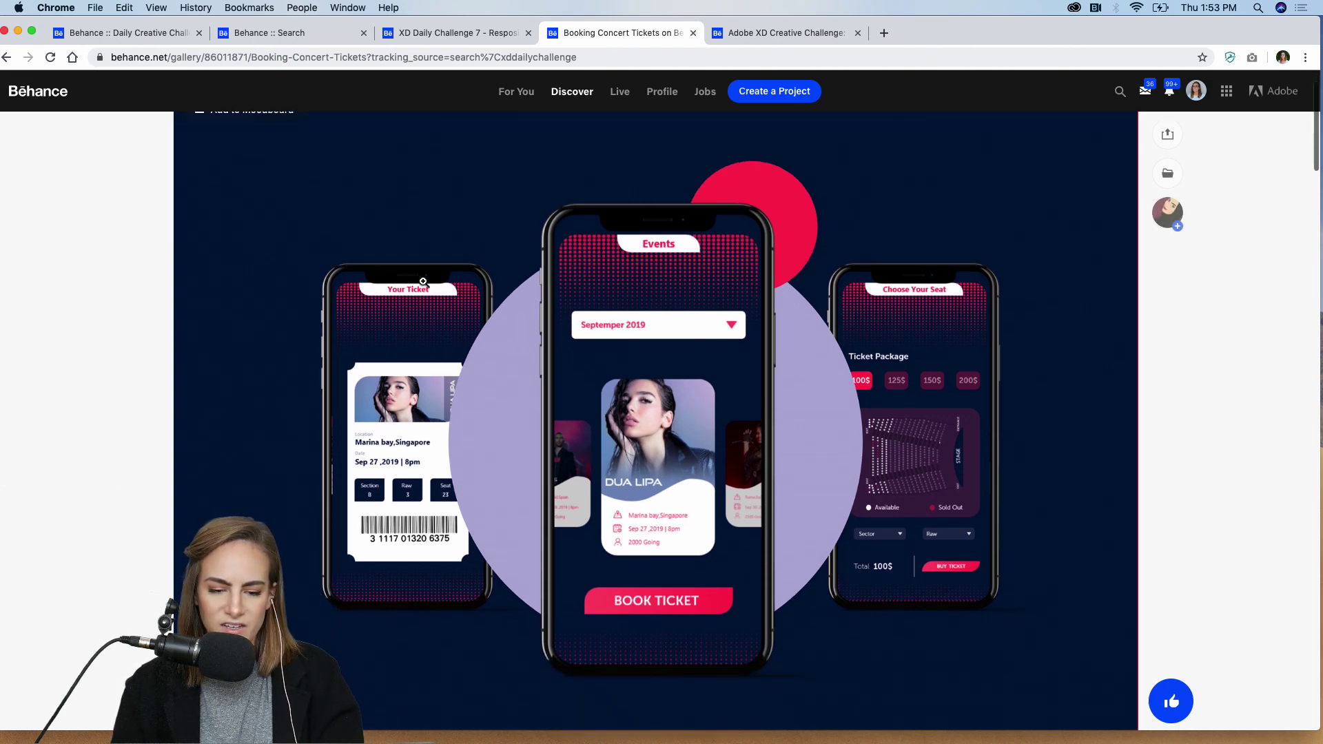
{"action": "scroll", "coordinate": [423, 281], "scroll_direction": "down", "scroll_amount": 10}
{"action": "scroll", "coordinate": [791, 400], "scroll_direction": "up", "scroll_amount": 8}
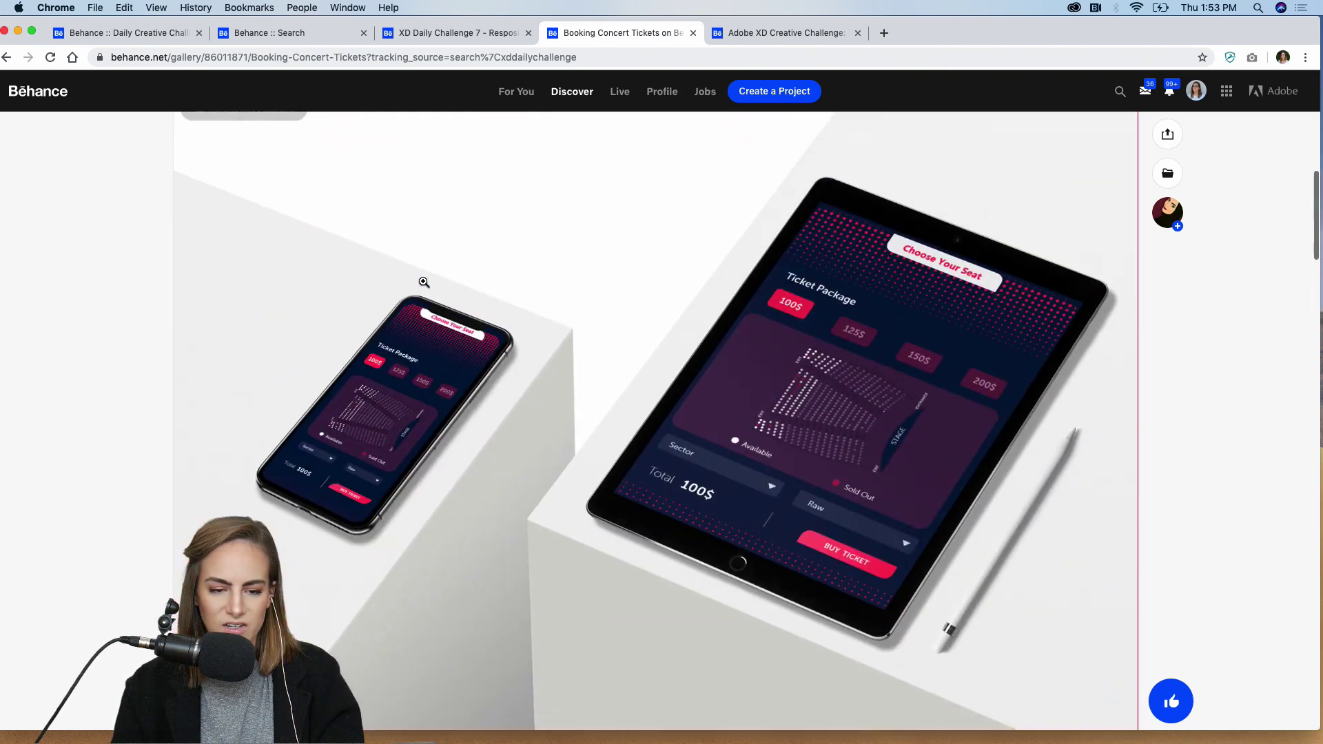
{"action": "scroll", "coordinate": [438, 427], "scroll_direction": "down", "scroll_amount": 10}
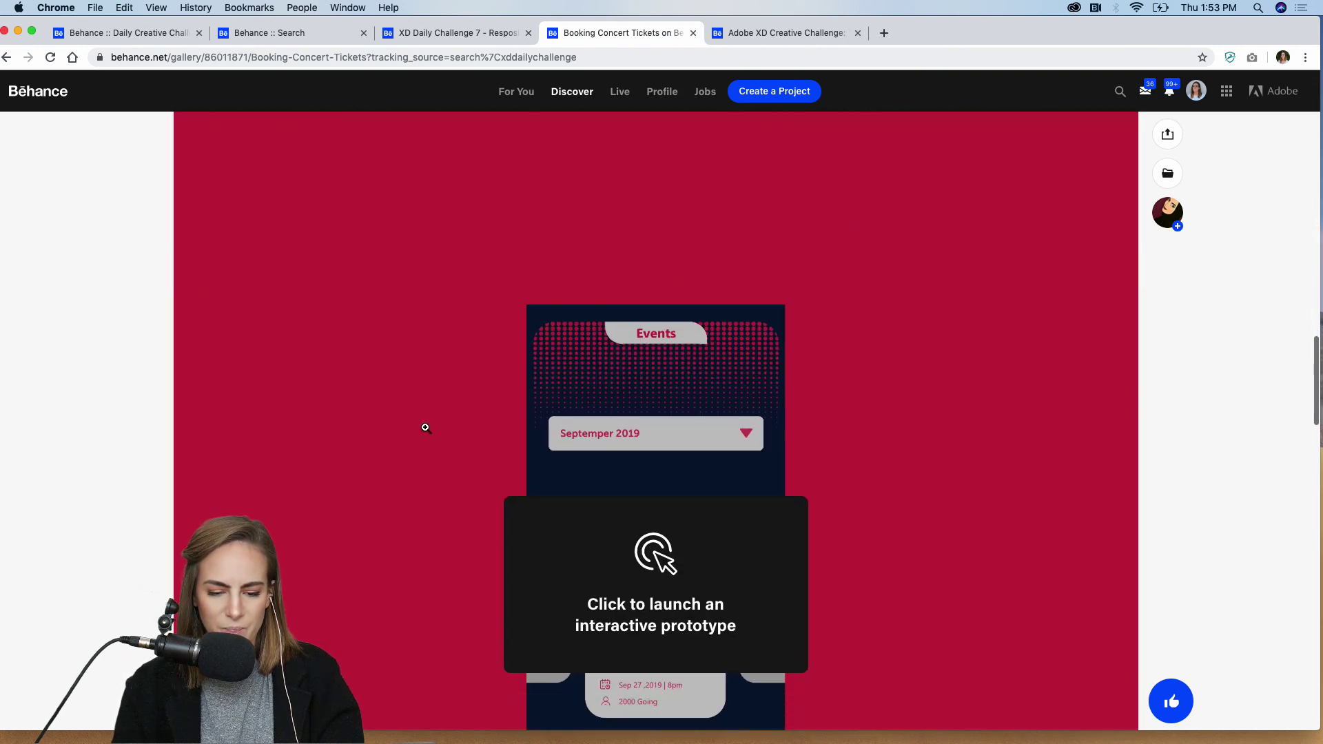
Play the embedded prototype from Book Ticket through the 150$ package and Buy Ticket, close it and return to the project's beginning.
{"action": "left_click", "coordinate": [678, 352]}
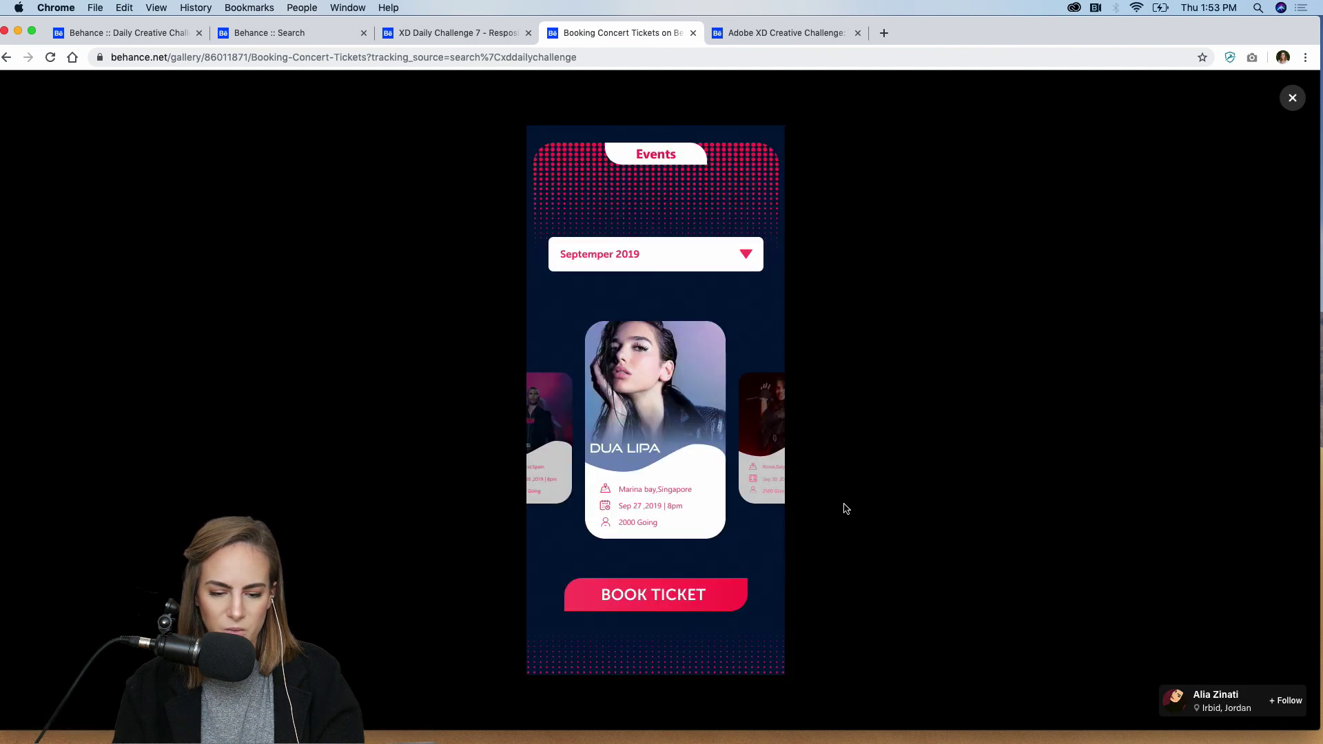
{"action": "left_click", "coordinate": [680, 604]}
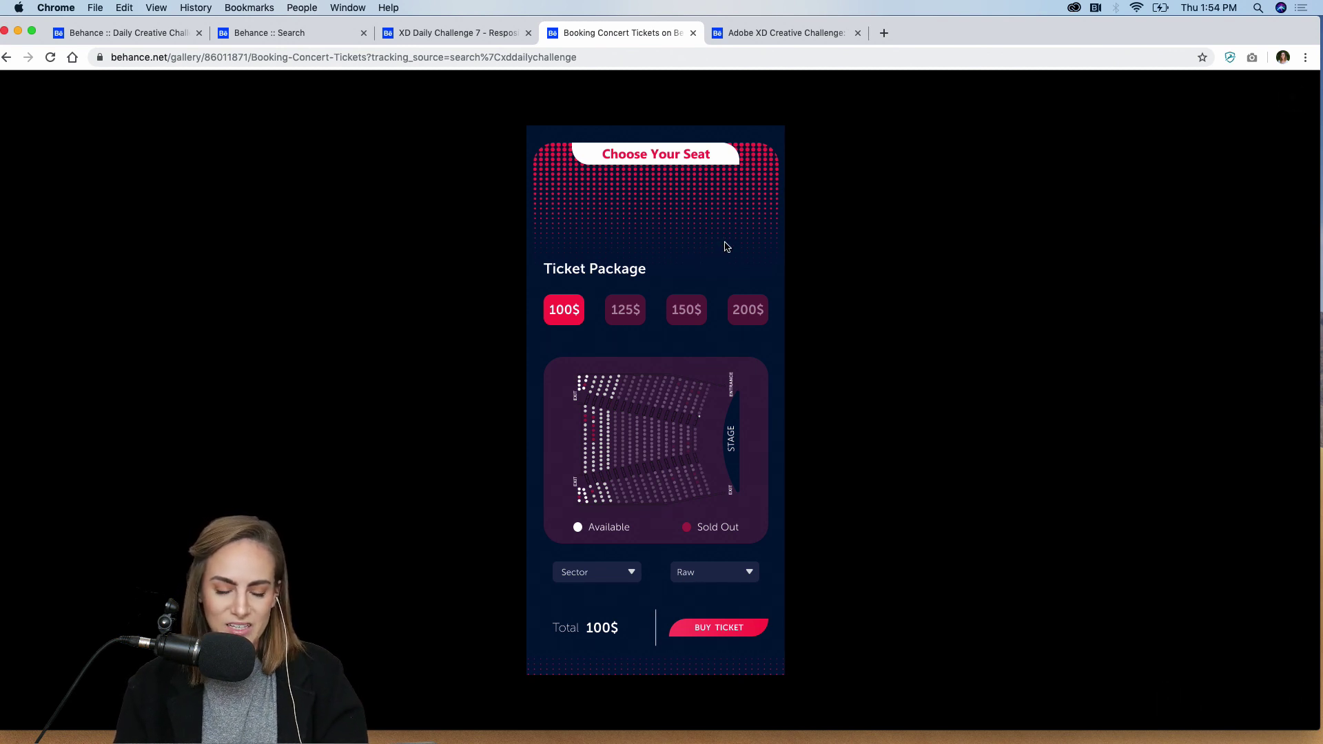
{"action": "left_click", "coordinate": [696, 322]}
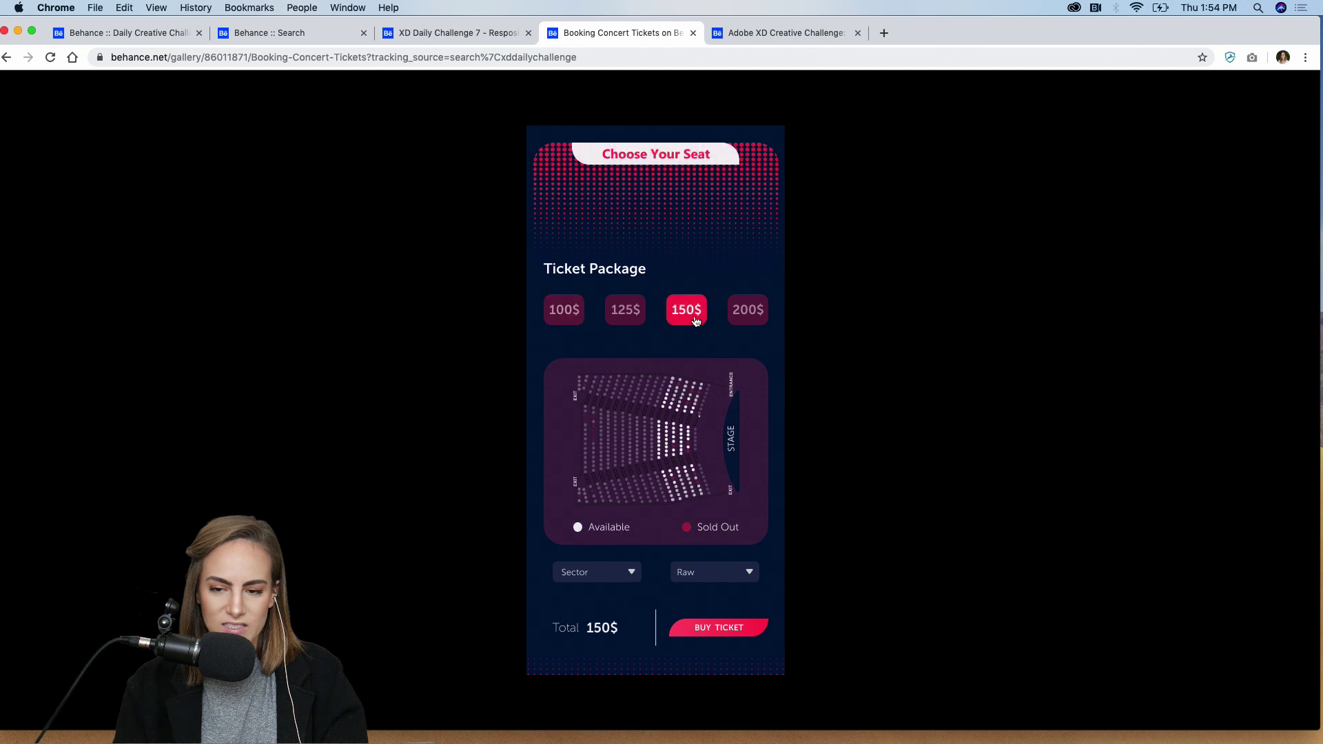
{"action": "left_click", "coordinate": [725, 632]}
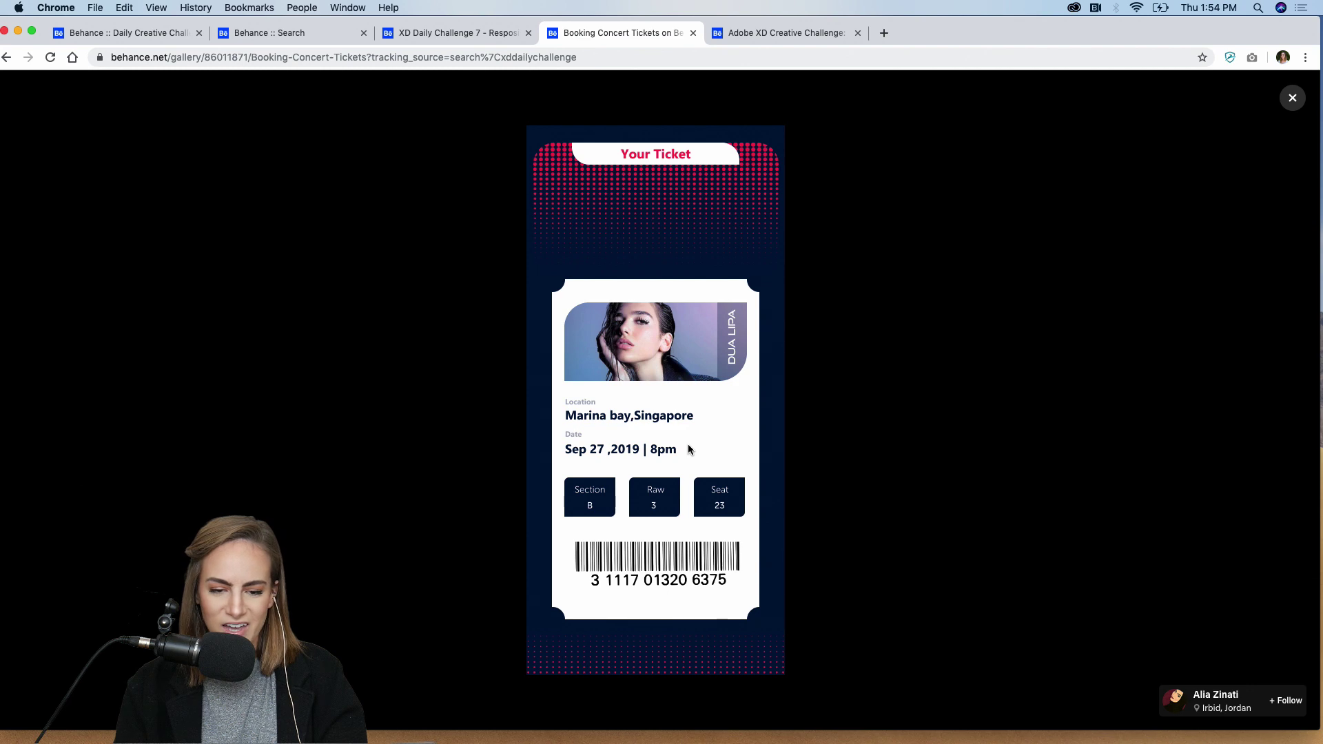
{"action": "left_click", "coordinate": [1293, 98]}
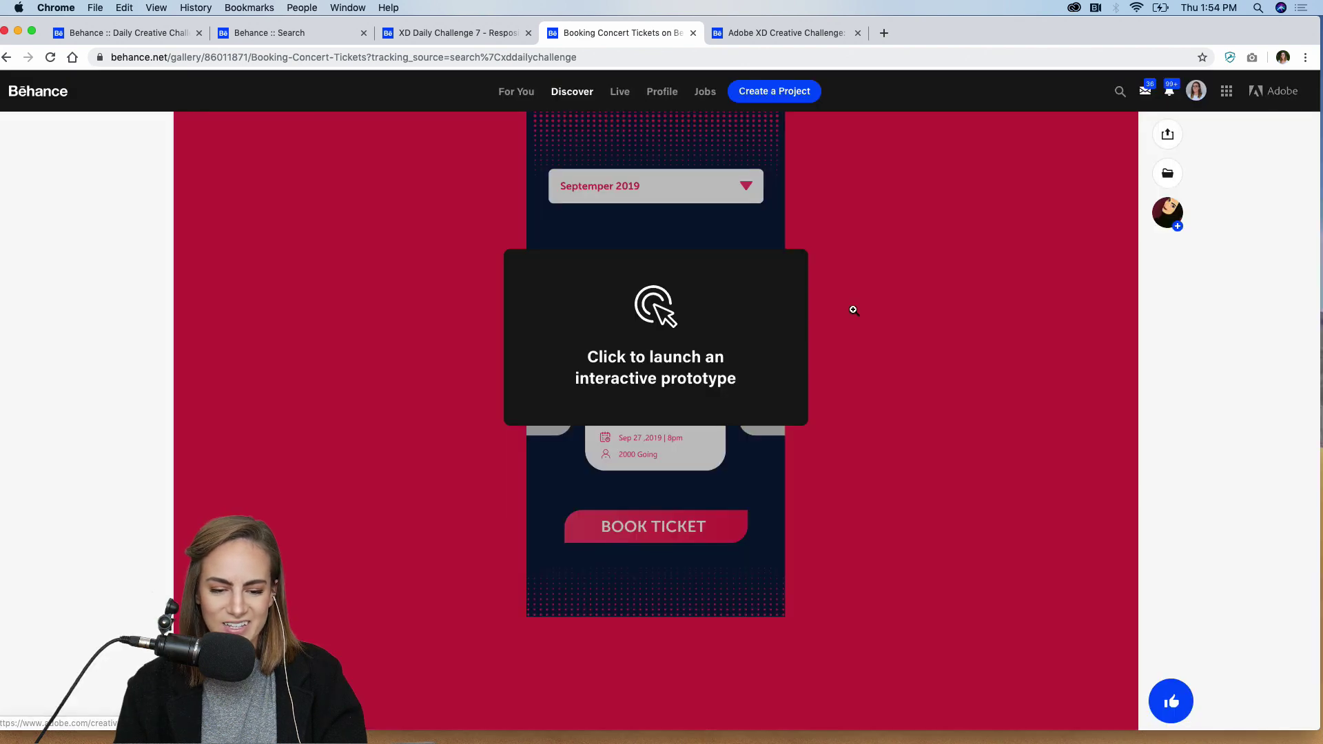
{"action": "scroll", "coordinate": [853, 310], "scroll_direction": "up", "scroll_amount": 15}
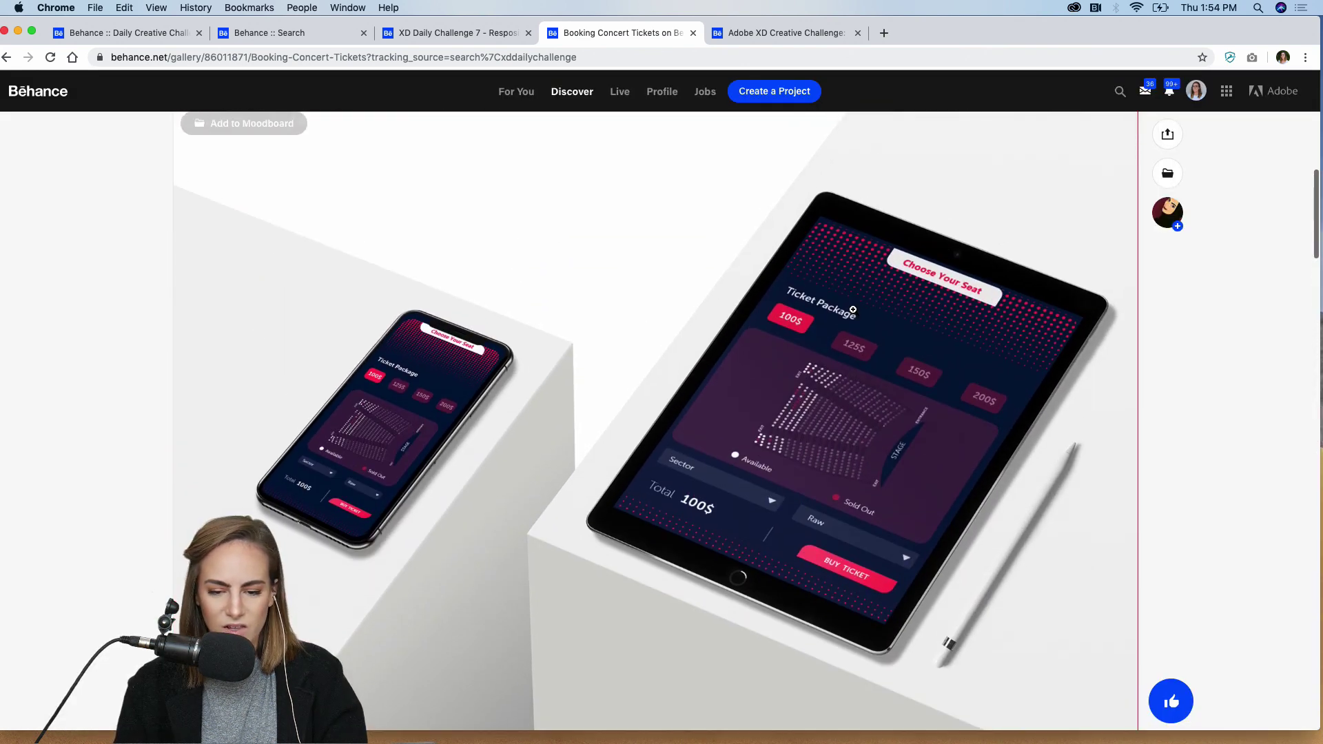
{"action": "scroll", "coordinate": [845, 475], "scroll_direction": "up", "scroll_amount": 10}
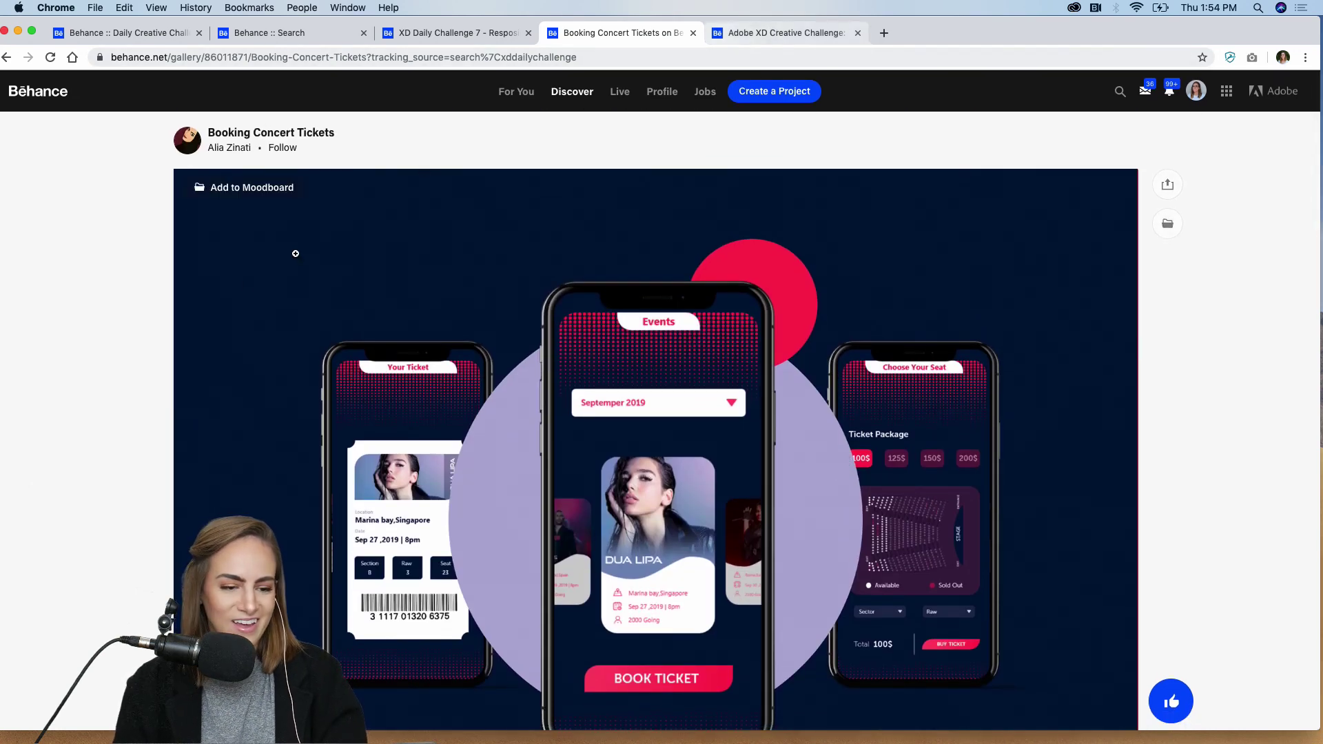
{"action": "left_click", "coordinate": [18, 32]}
{"action": "mouse_move", "coordinate": [733, 730]}
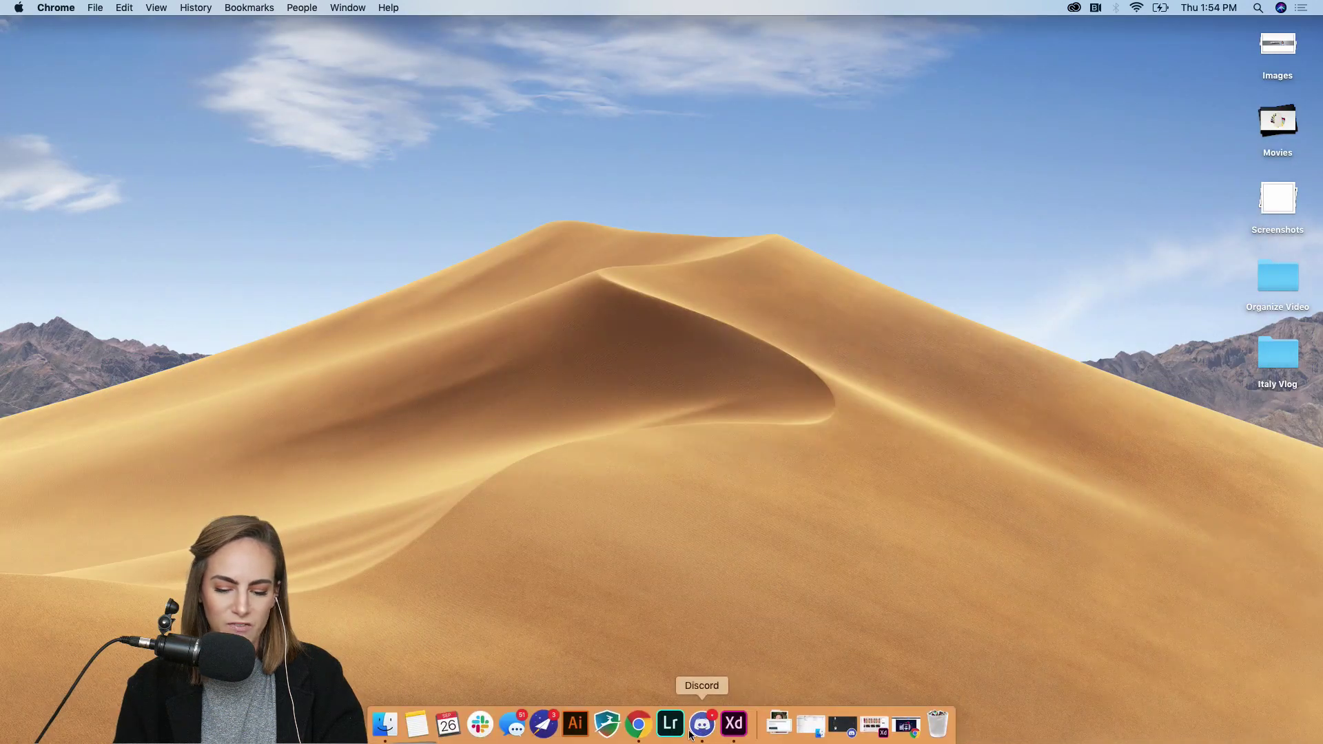
{"action": "left_click", "coordinate": [638, 723]}
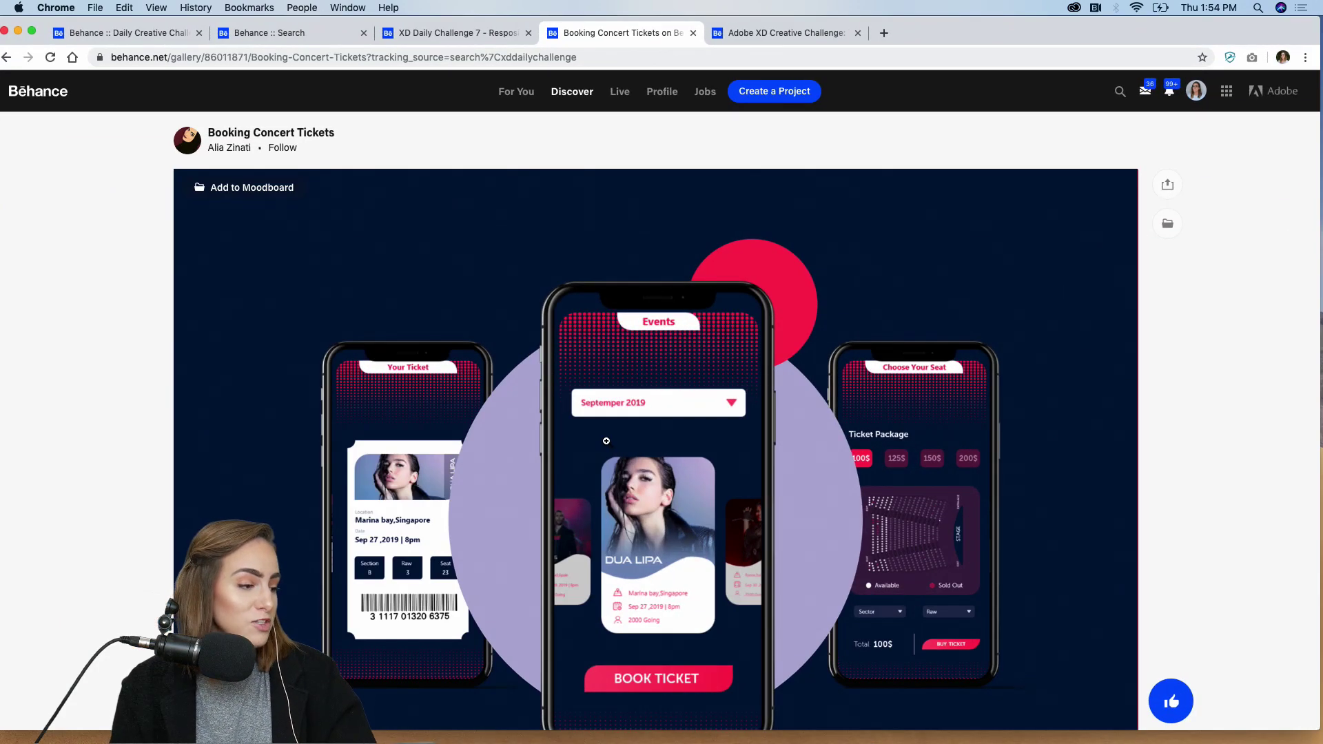